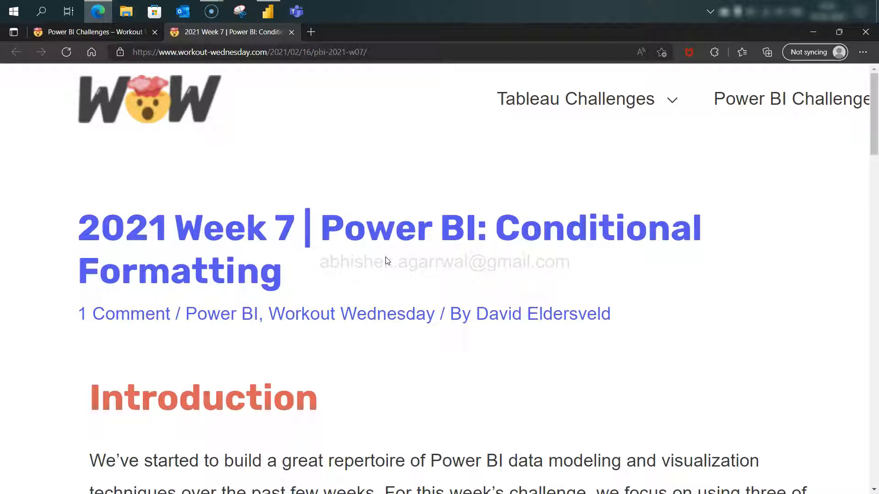
Read the introduction of the 2021 Week 7 Power BI Conditional Formatting challenge down to the embedded Great Lakes report.
scroll(385, 257, "down", 3)
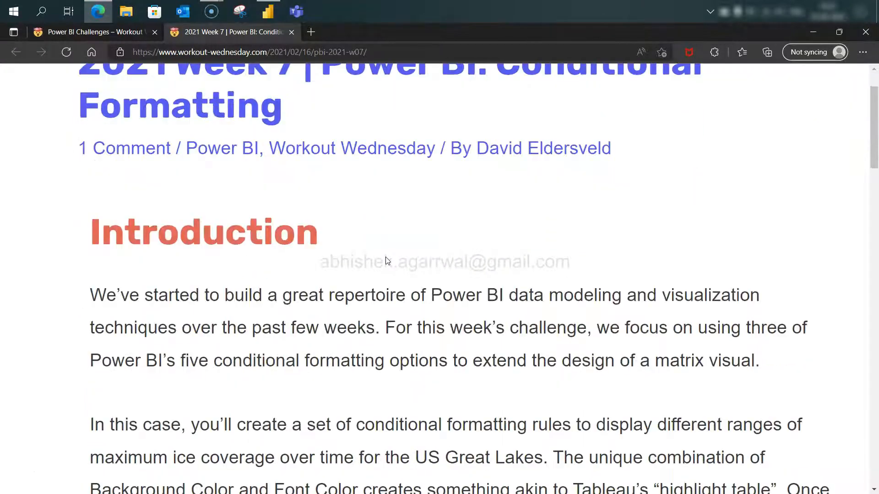
scroll(385, 261, "up", 1)
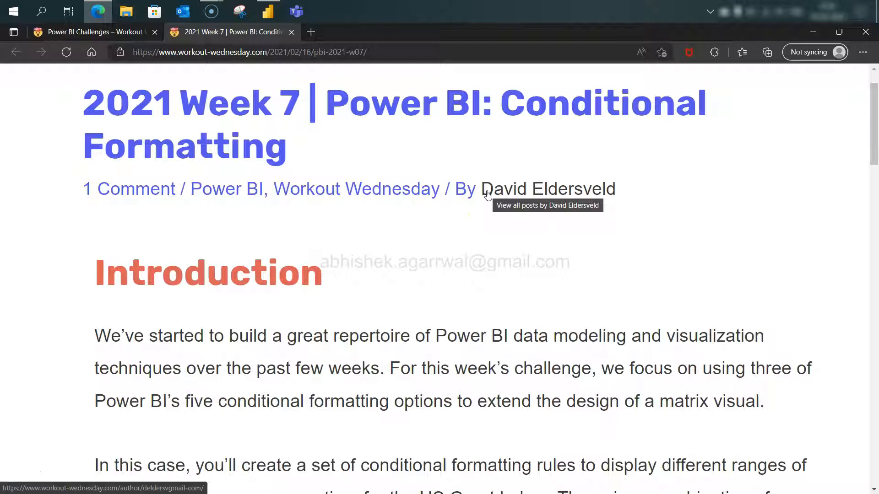
scroll(458, 316, "down", 3)
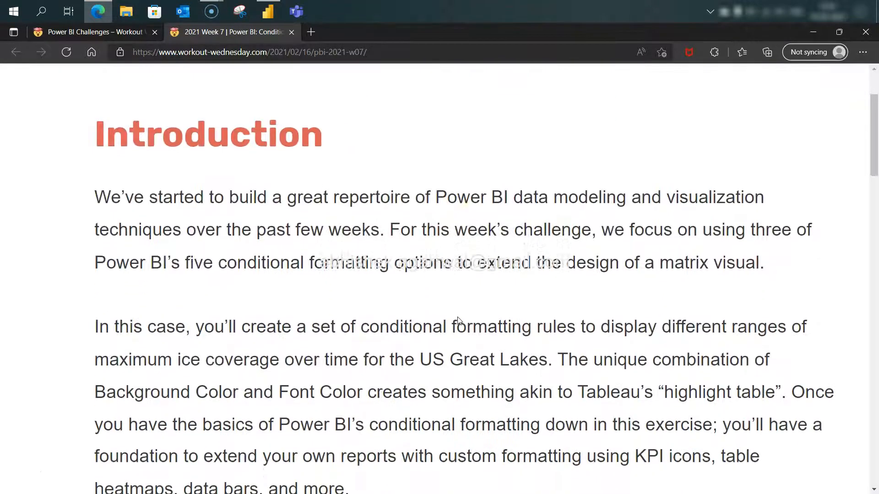
scroll(458, 318, "down", 10)
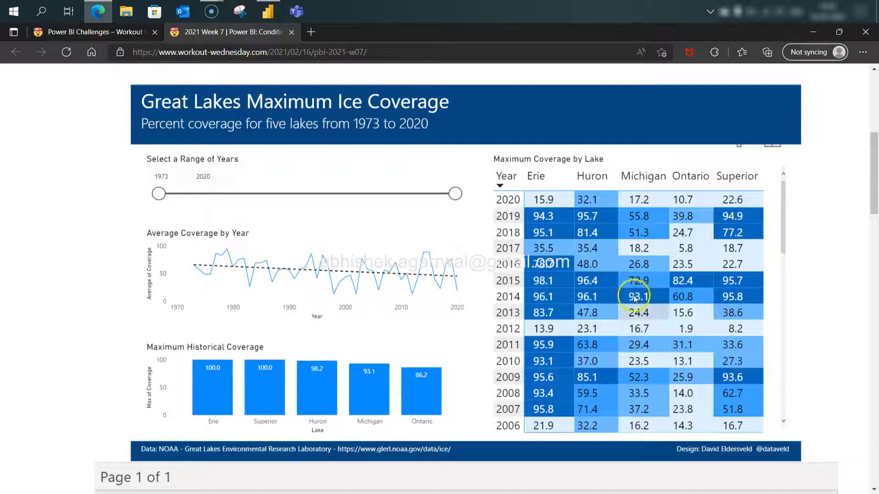
Examine the background colours, font colours and star icons in the Maximum Coverage by Lake matrix across the years.
scroll(676, 322, "down", 6)
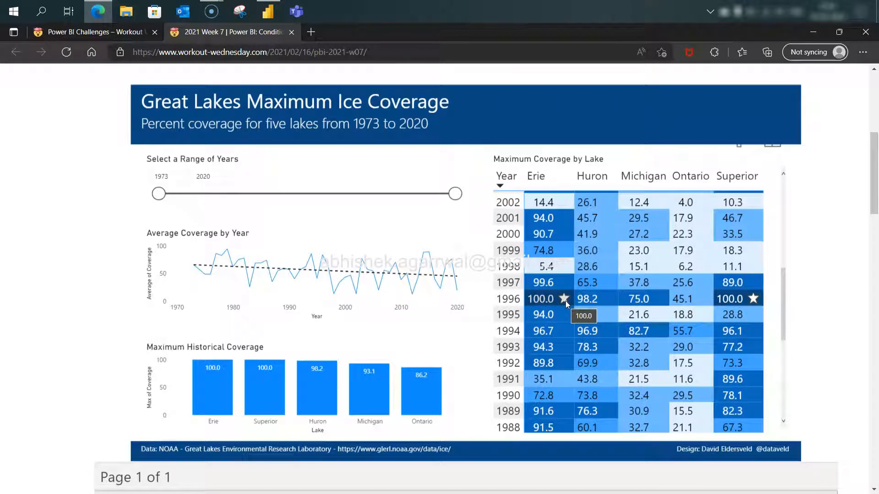
scroll(565, 300, "up", 6)
scroll(564, 301, "up", 2)
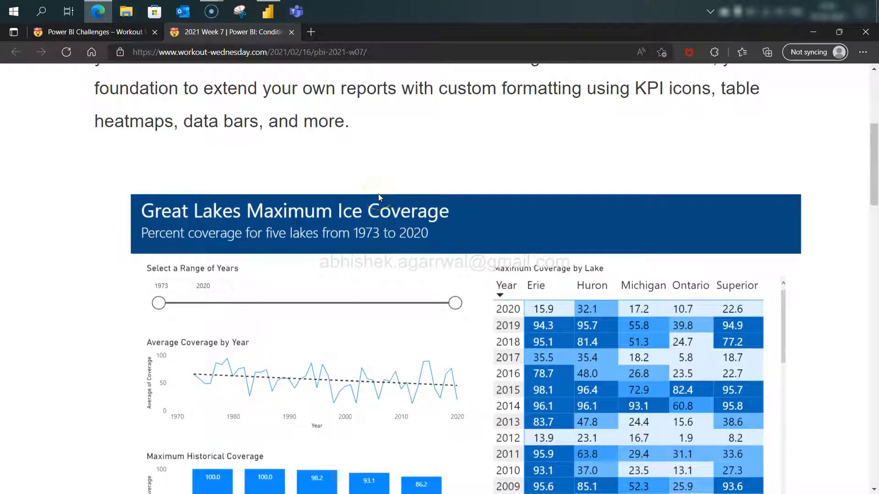
scroll(379, 196, "down", 2)
left_click(735, 327)
scroll(735, 328, "down", 3)
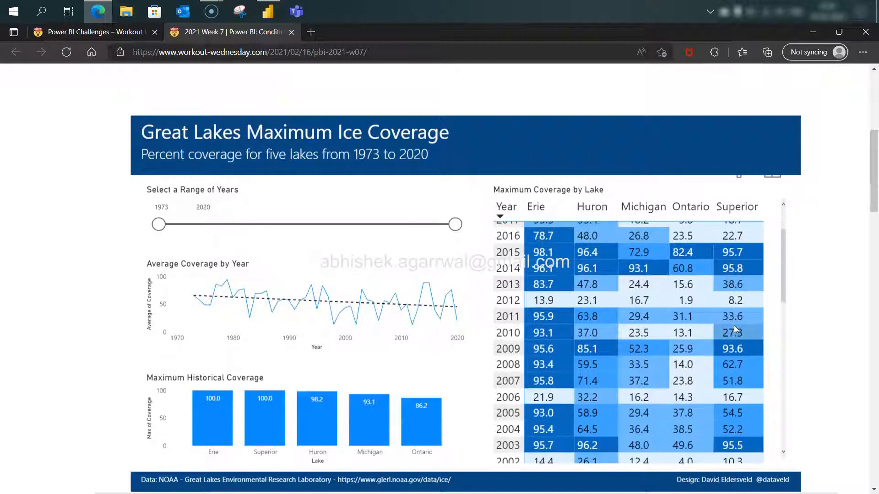
scroll(734, 326, "down", 6)
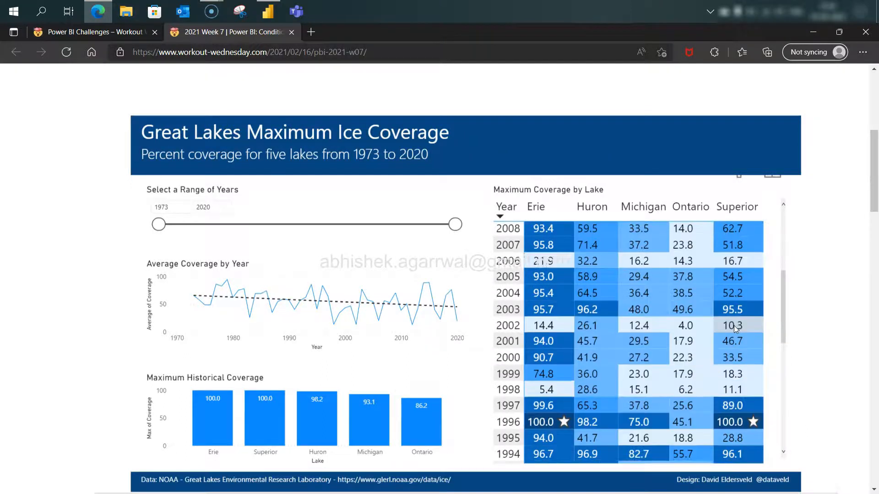
left_click(589, 388)
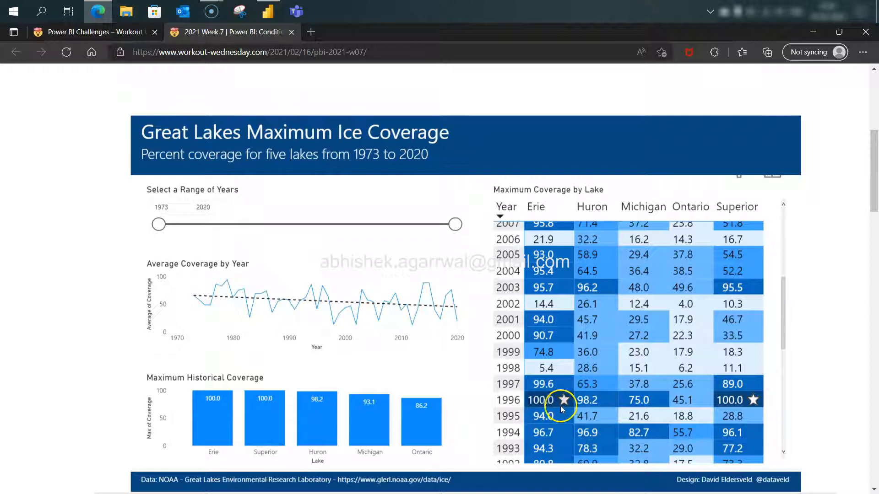
left_click(546, 402)
scroll(547, 403, "up", 8)
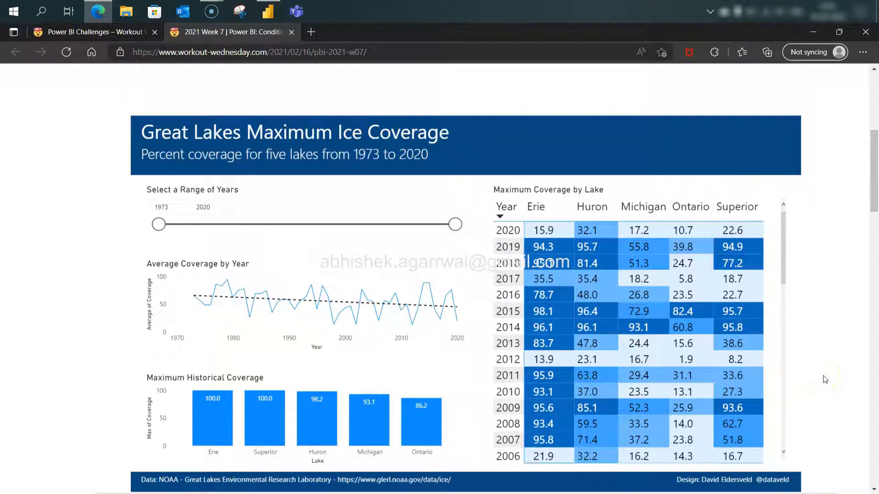
scroll(825, 379, "up", 3)
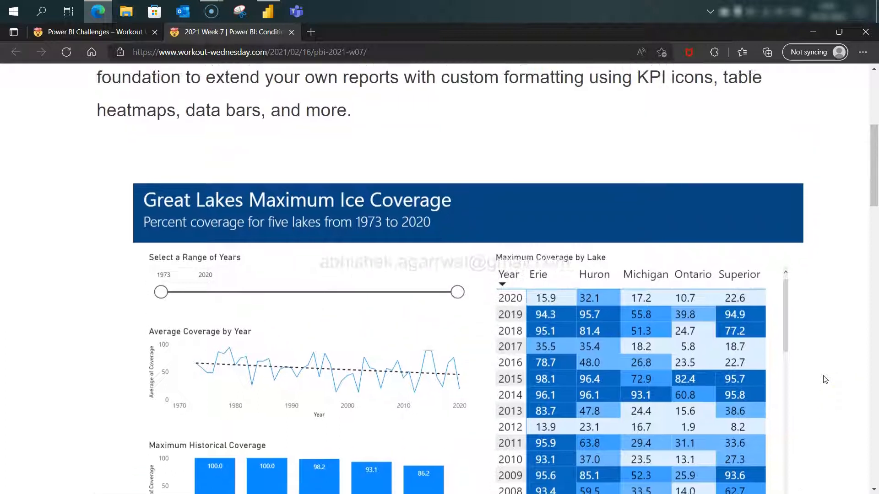
scroll(825, 379, "up", 2)
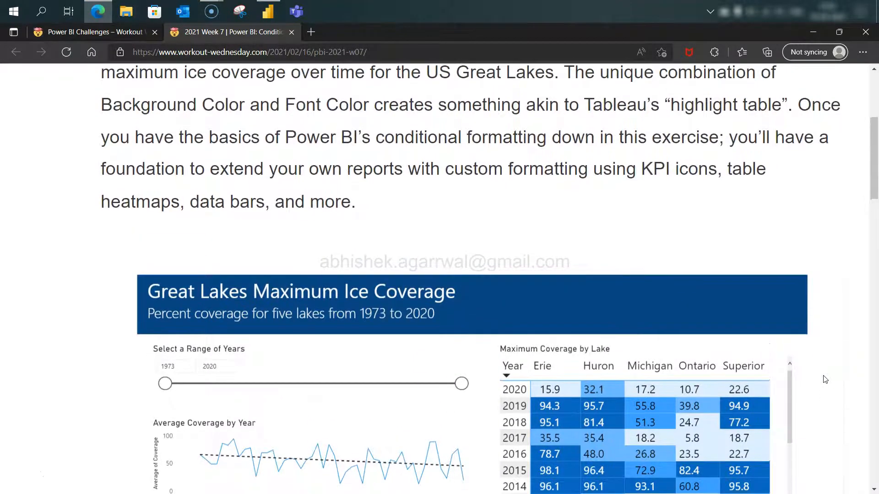
Review the challenge's Dataset and Solution sections, including the YouTube address of the solution video.
scroll(825, 380, "down", 20)
scroll(825, 379, "down", 20)
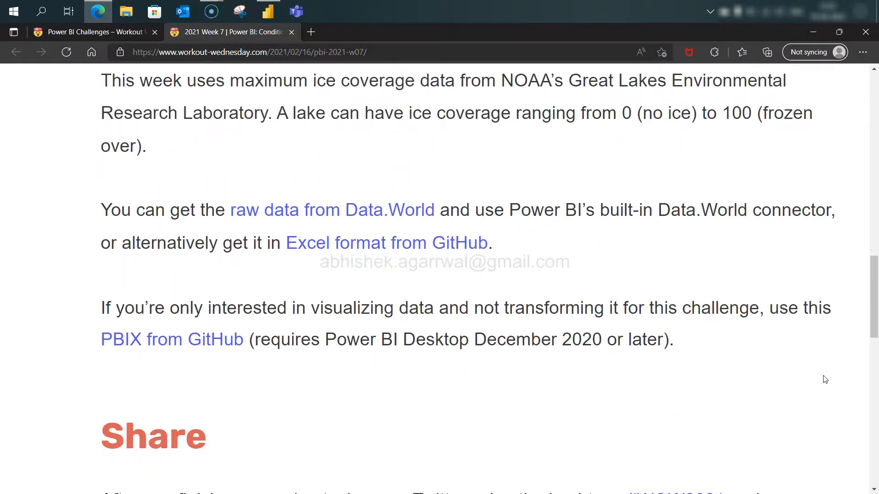
scroll(826, 380, "down", 13)
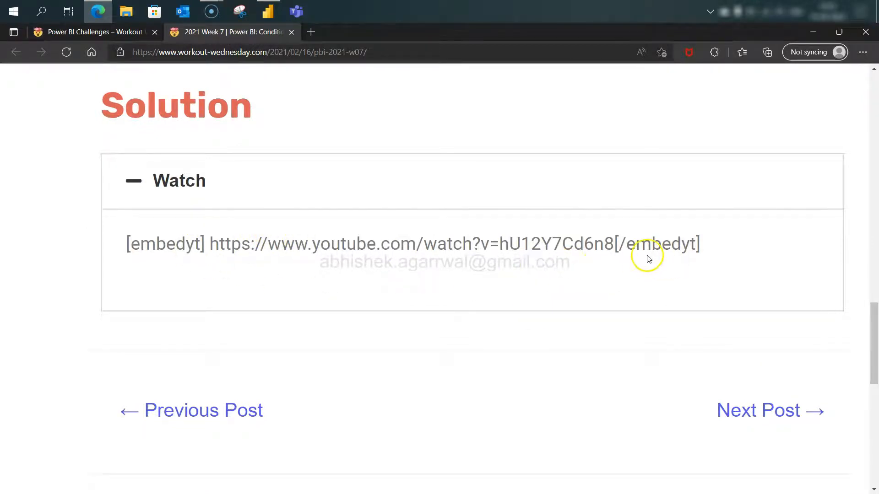
left_click_drag(210, 244, 616, 257)
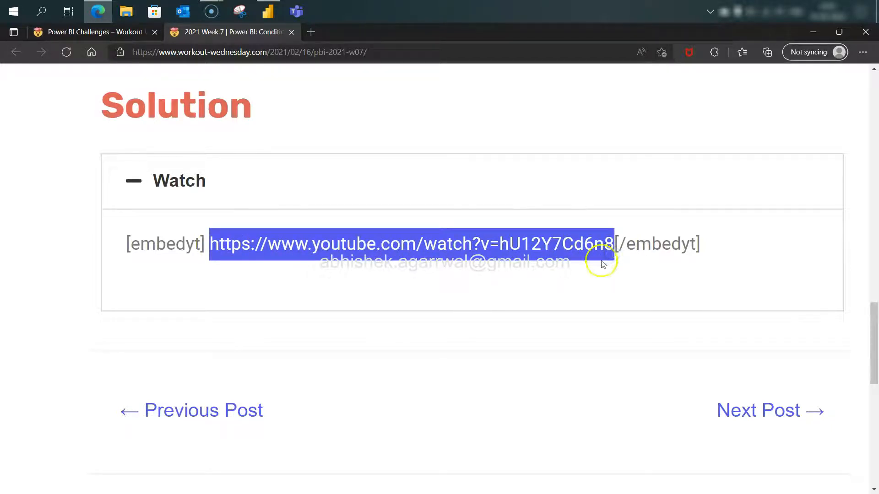
left_click(584, 286)
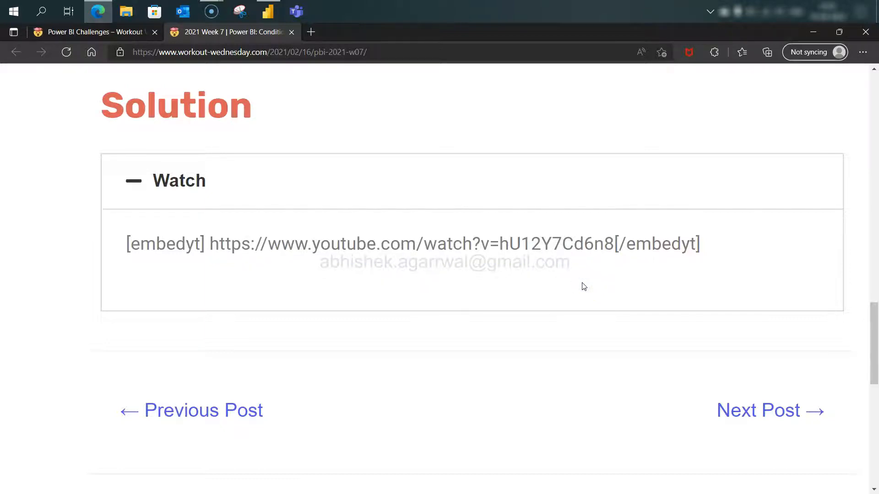
Examine the embedded report's year slicer, line chart, bar chart and matrix, and reread the introduction above it.
scroll(584, 287, "up", 20)
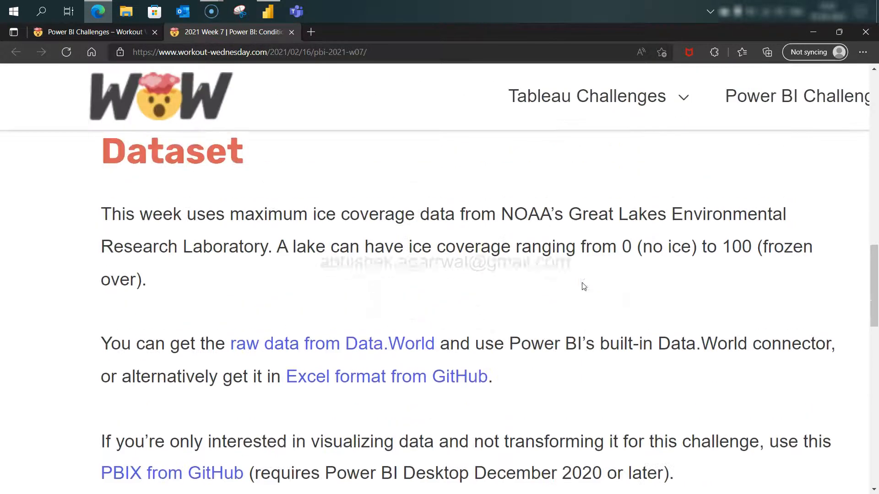
scroll(583, 284, "up", 10)
scroll(584, 284, "right", 4)
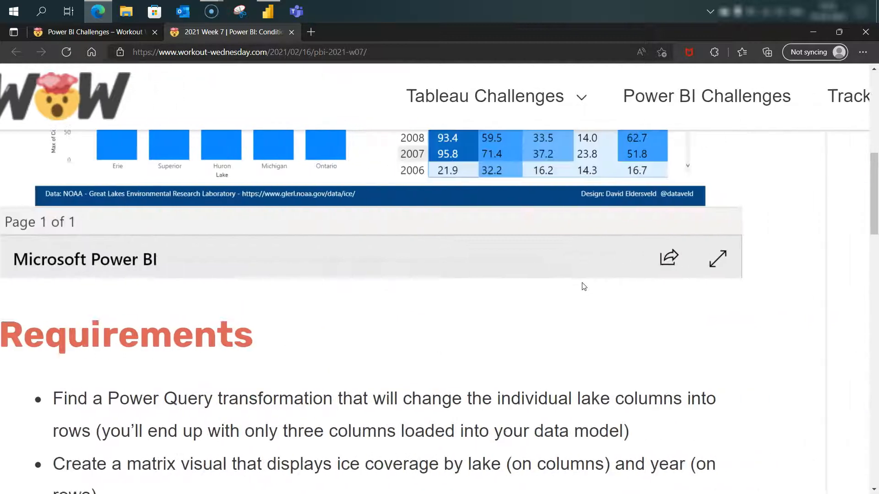
scroll(584, 286, "left", 2)
scroll(582, 283, "up", 5)
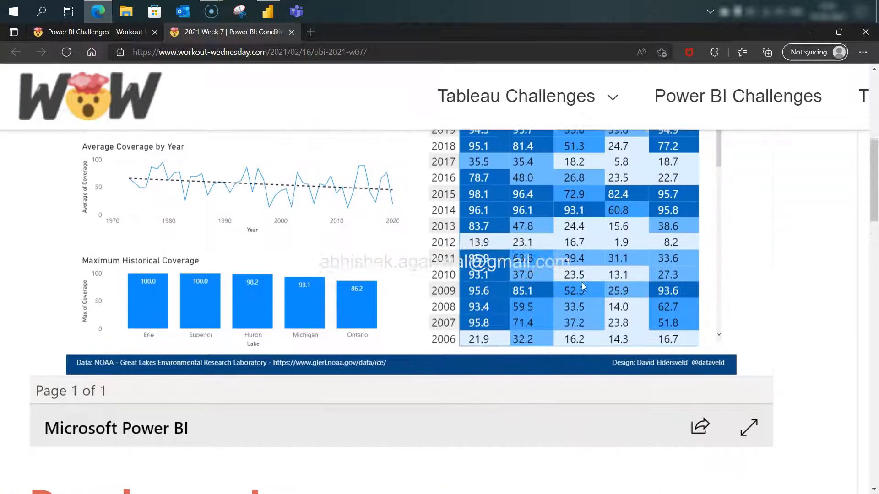
scroll(581, 282, "left", 1)
scroll(581, 282, "up", 5)
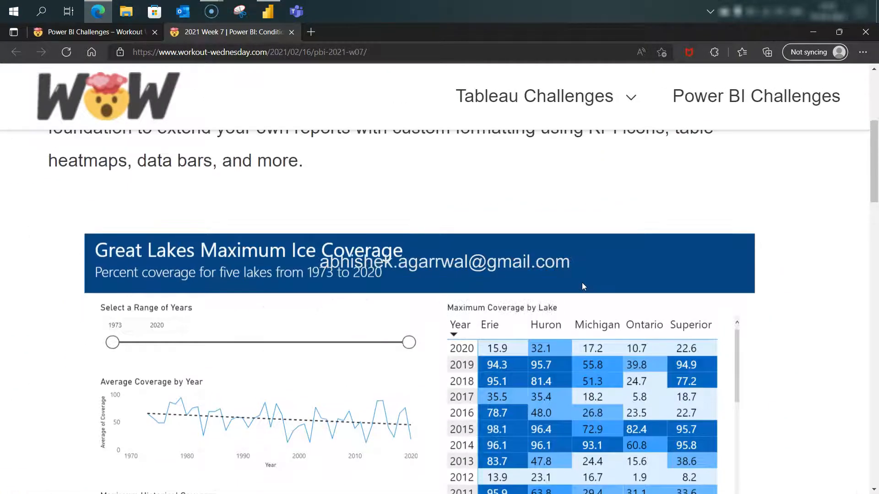
left_click(355, 349)
scroll(357, 352, "down", 2)
left_click(332, 377)
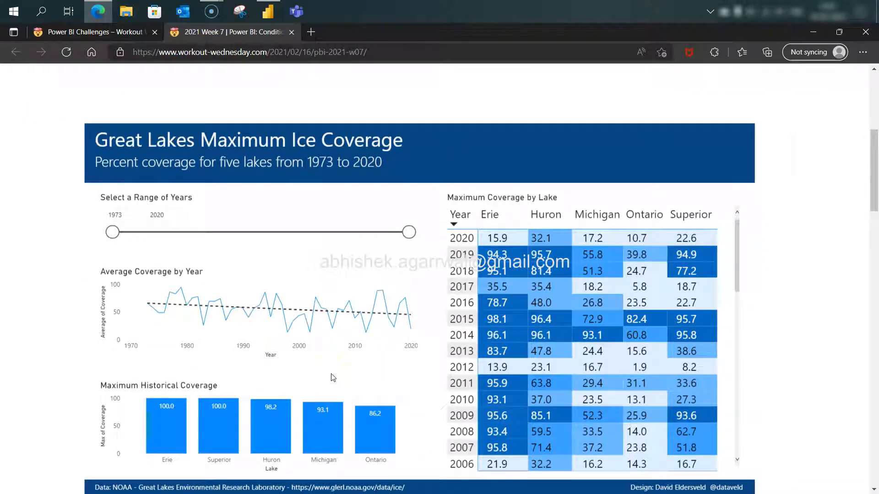
scroll(333, 377, "down", 2)
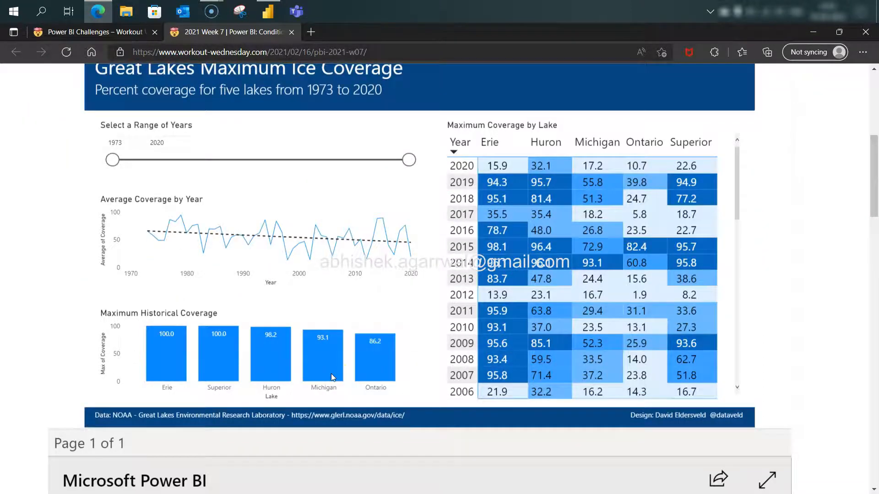
scroll(331, 374, "up", 5)
scroll(331, 373, "up", 3)
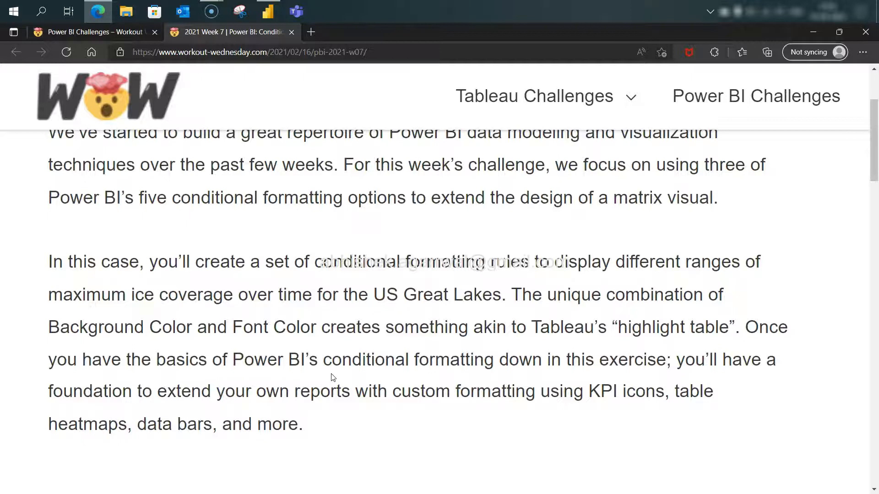
scroll(333, 378, "up", 1)
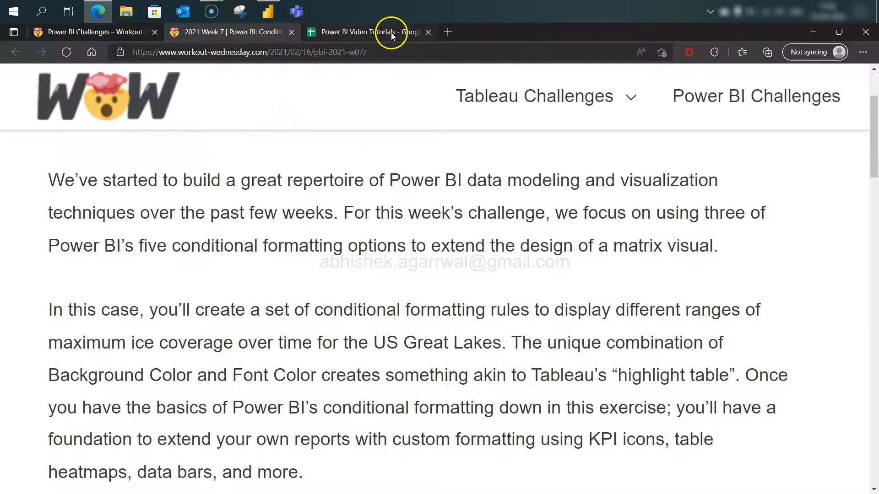
Open the Exercise sheet of the Power BI Video Tutorials spreadsheet, and copy the Week 7 title from the challenge page.
left_click(390, 32)
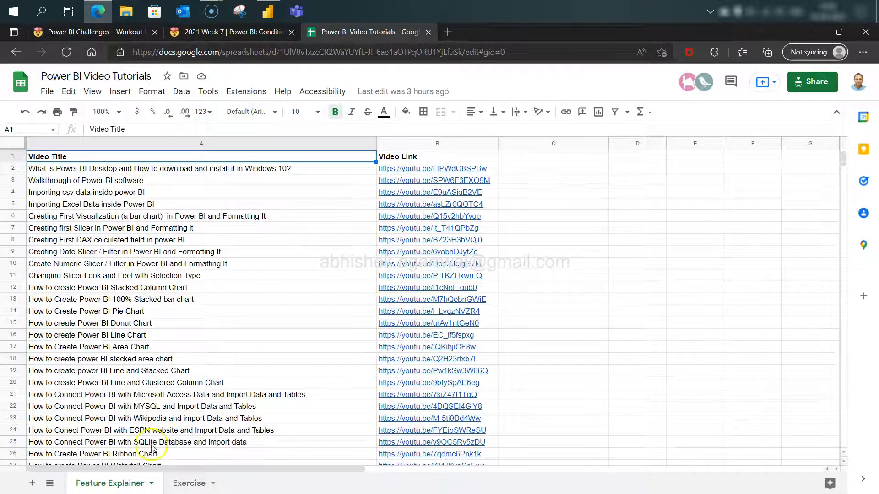
left_click(189, 485)
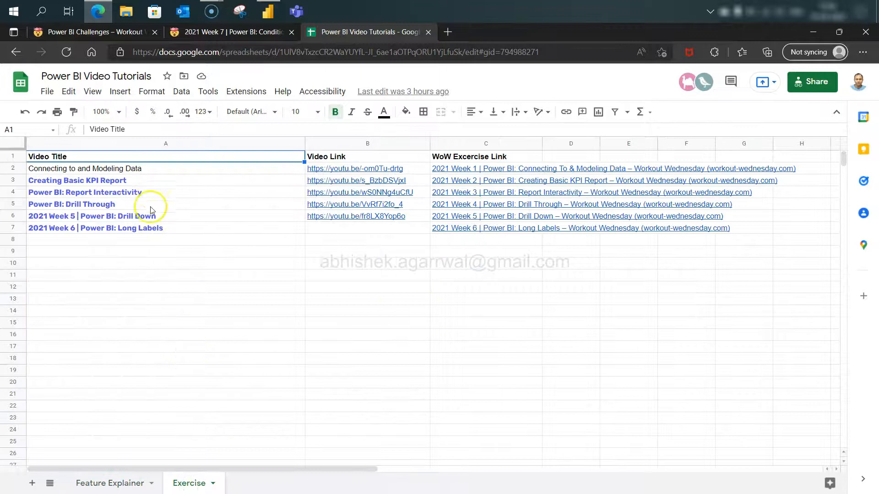
left_click(253, 31)
scroll(250, 206, "up", 6)
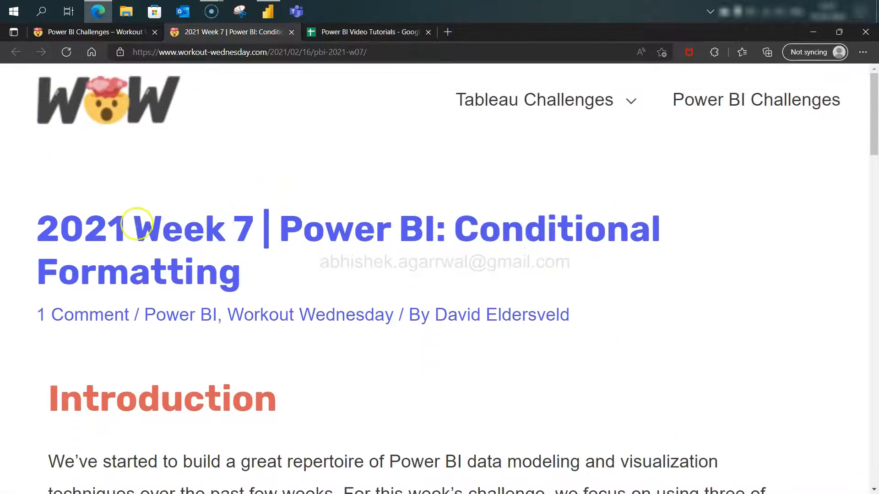
left_click_drag(39, 218, 247, 280)
key("ctrl+c")
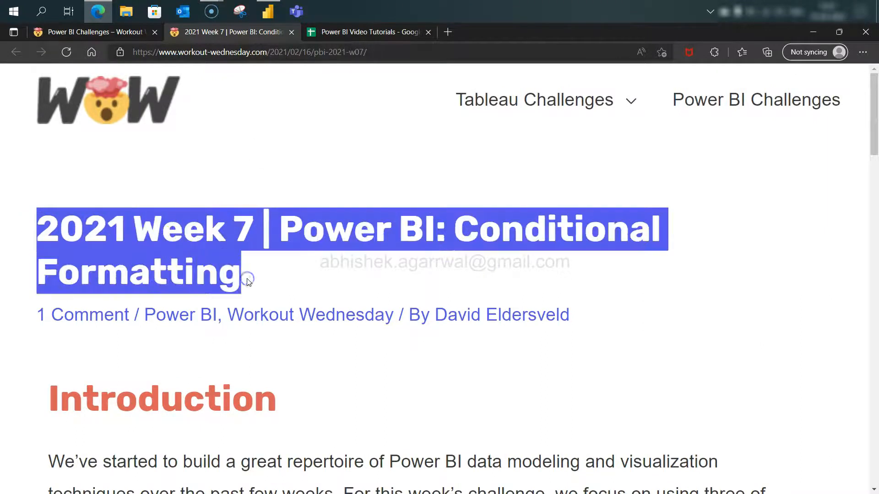
Paste the title "2021 Week 7 | Power BI: Conditional Formatting" into cell A8 of the Exercise sheet.
left_click(400, 32)
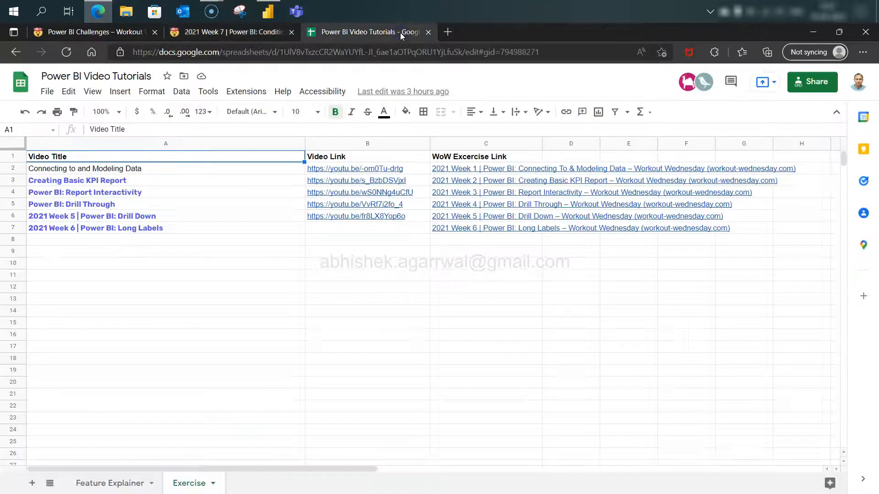
key("Down")
key("Down")
key("Down")
key("Down")
key("Down")
key("Down")
key("Down")
key("Down")
key("Up")
key("Up")
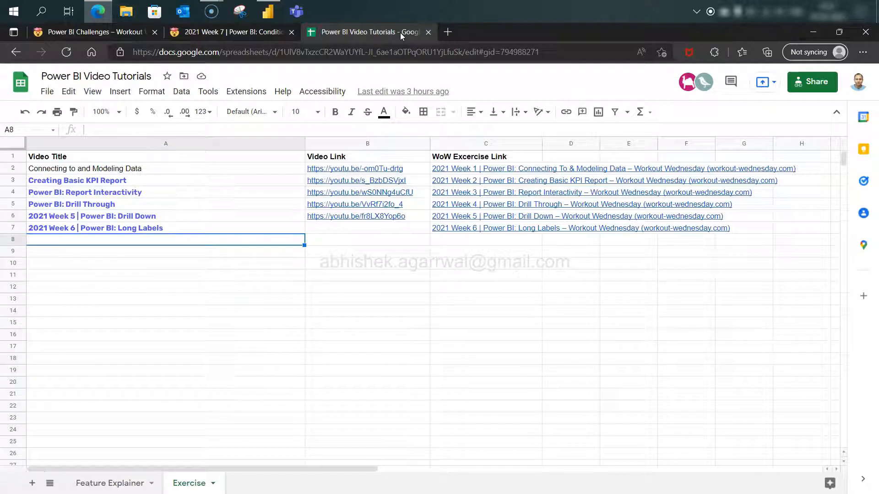
key("ctrl+v")
Copy the Week 7 challenge page's web address and paste it as the WoW exercise link in cell C8.
key("Tab")
key("Tab")
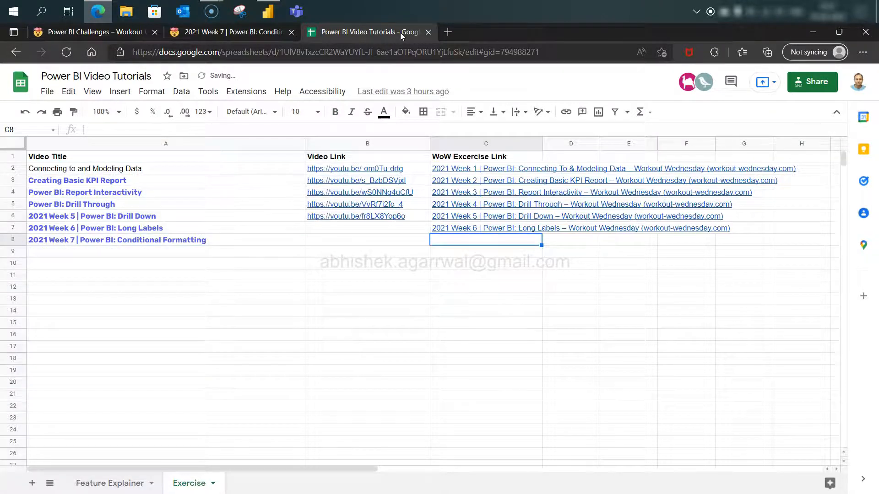
left_click(274, 39)
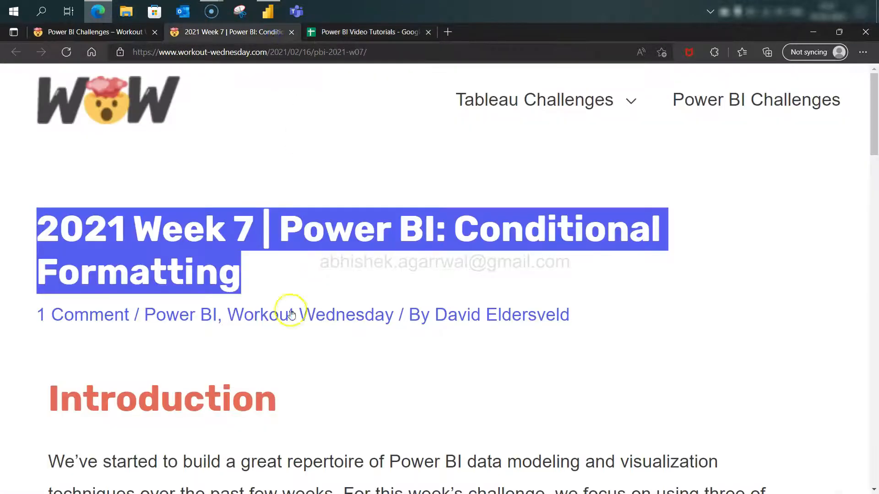
right_click(374, 50)
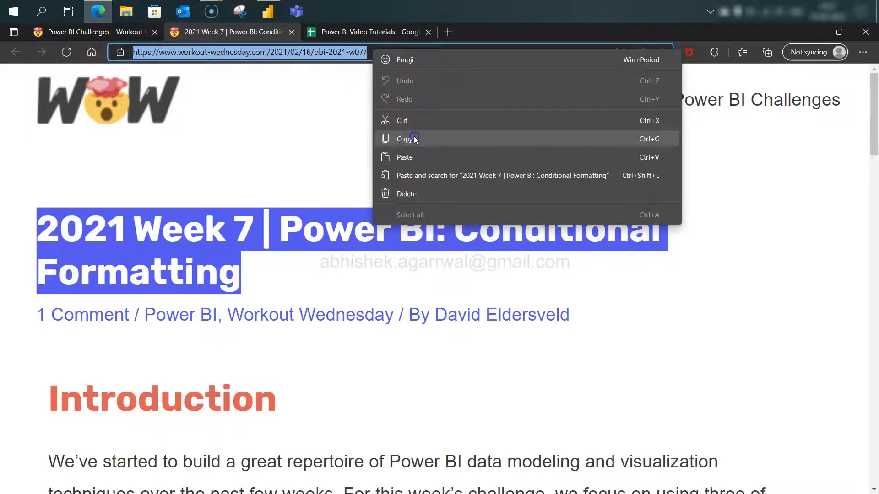
left_click(415, 140)
left_click(383, 35)
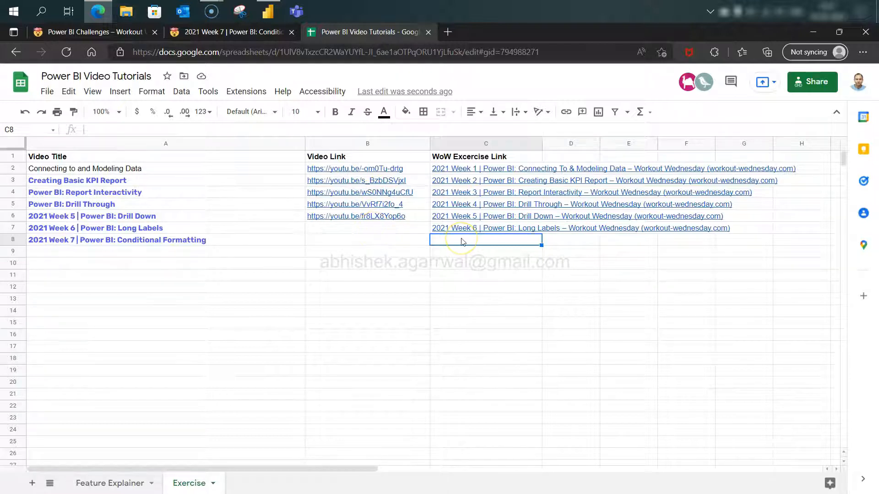
key("ctrl+v")
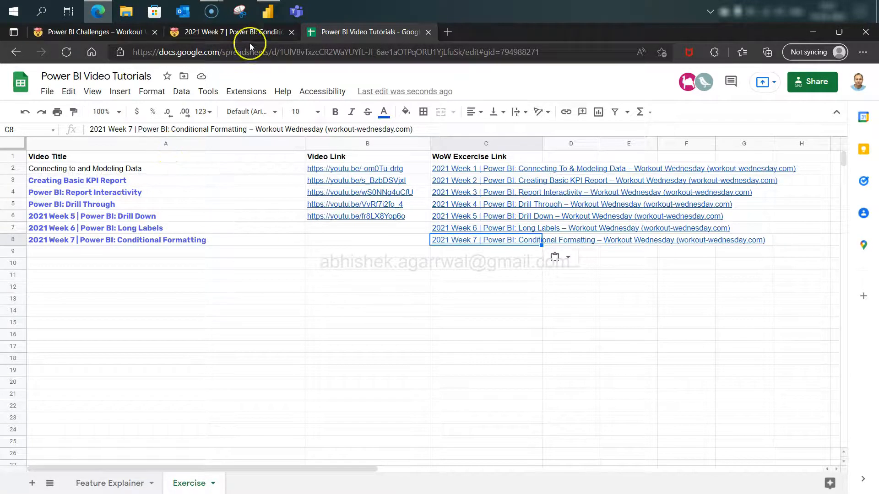
Review the Requirements and Dataset sections of the Week 7 challenge page, and open its raw data page on Data.World.
left_click(262, 32)
scroll(314, 393, "down", 15)
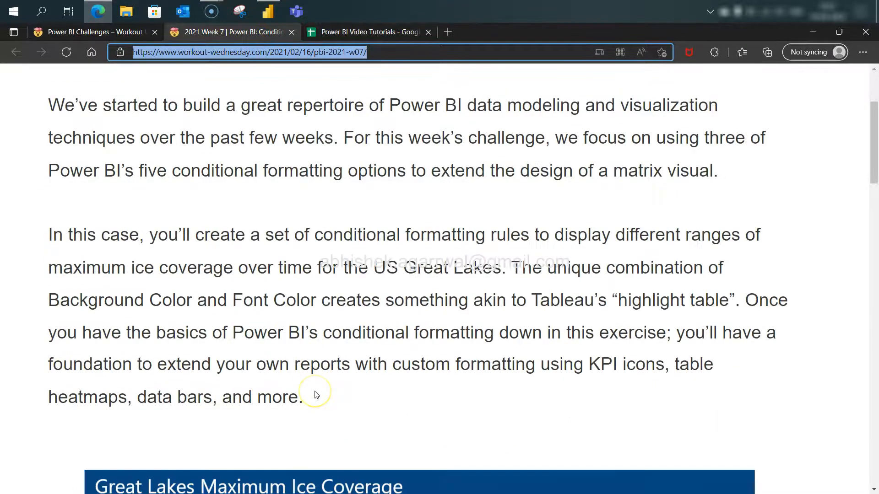
scroll(315, 394, "down", 10)
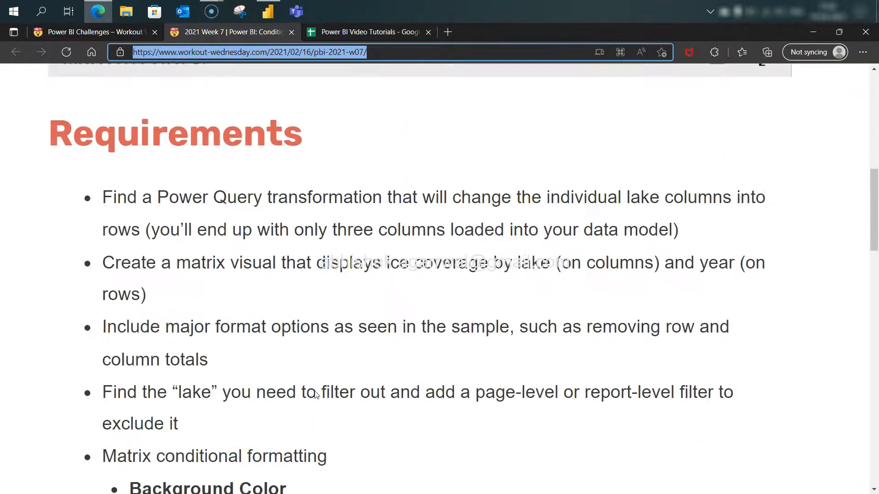
scroll(316, 395, "up", 1)
scroll(316, 395, "down", 10)
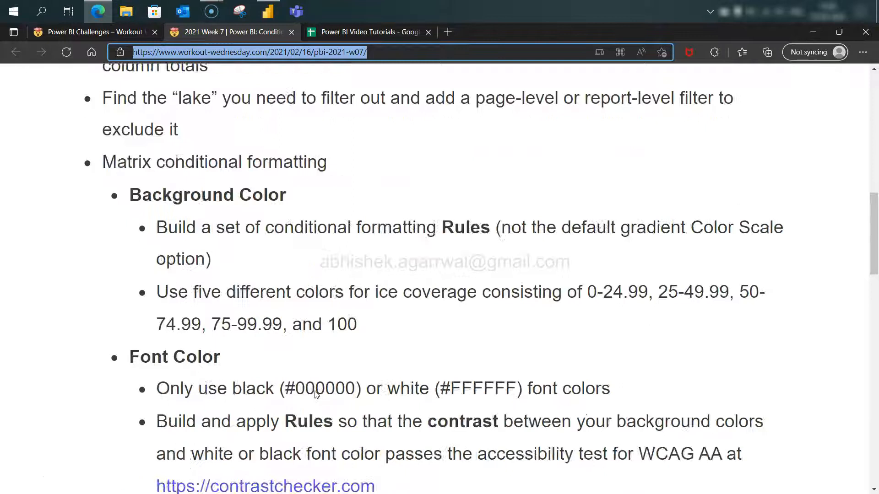
scroll(315, 394, "down", 7)
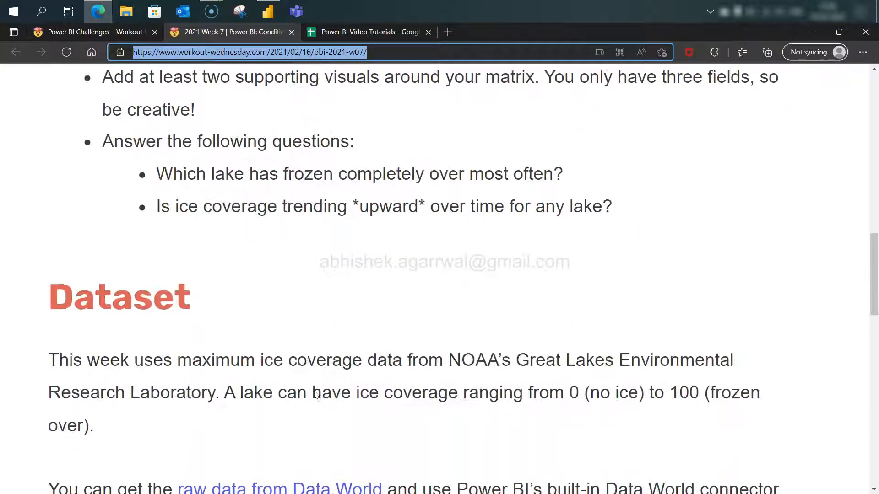
scroll(316, 394, "down", 3)
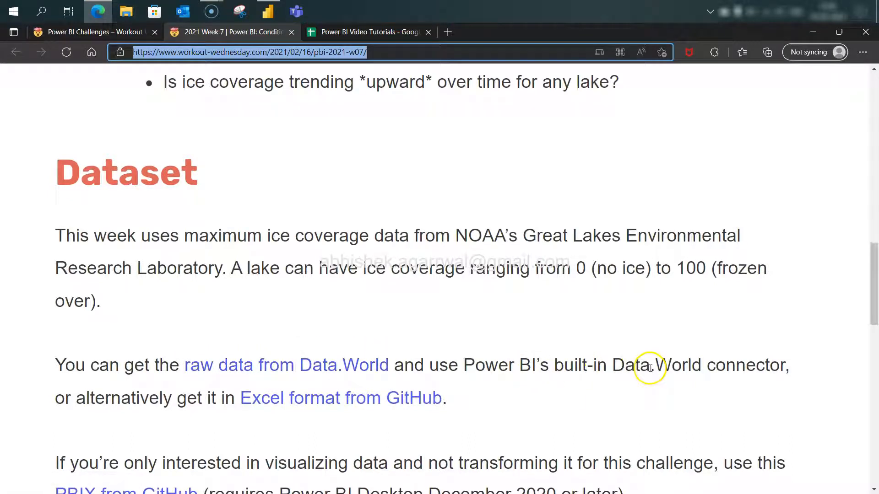
left_click(344, 366)
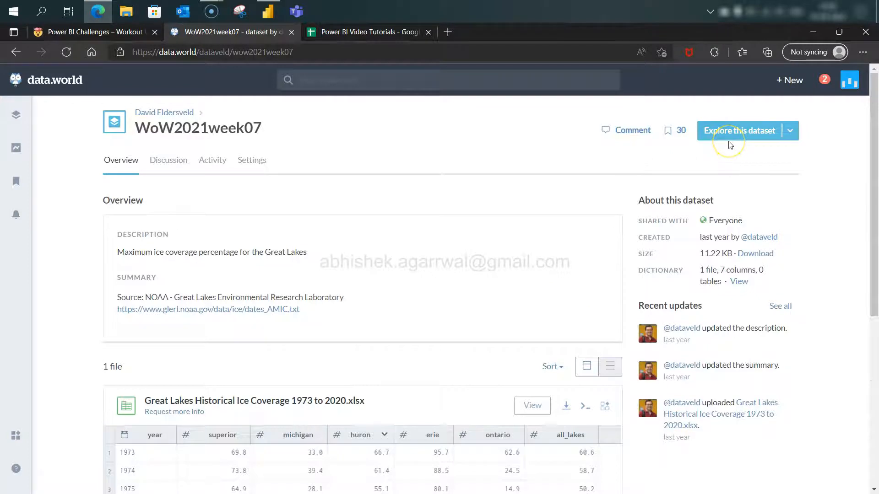
Locate the downloaded Great Lakes file in the Power BI\WoW\W7\dataveld-wow2021week07\data folder, and close File Explorer.
left_click(126, 14)
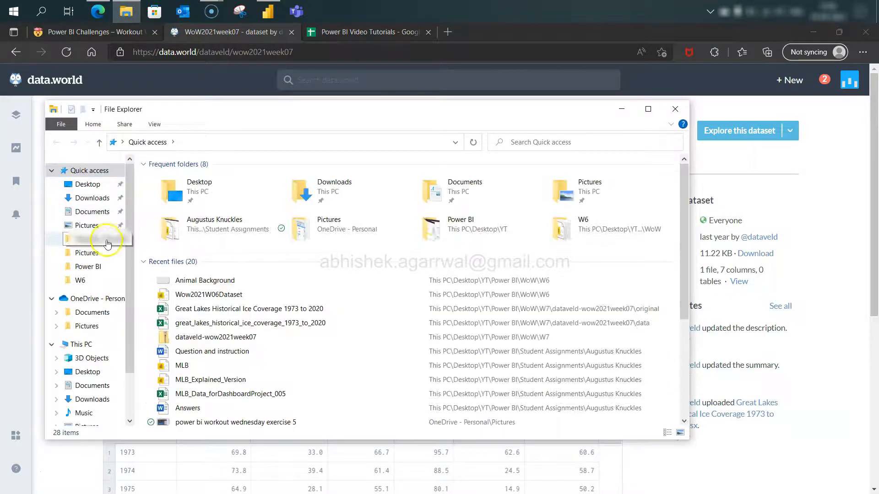
left_click(107, 240)
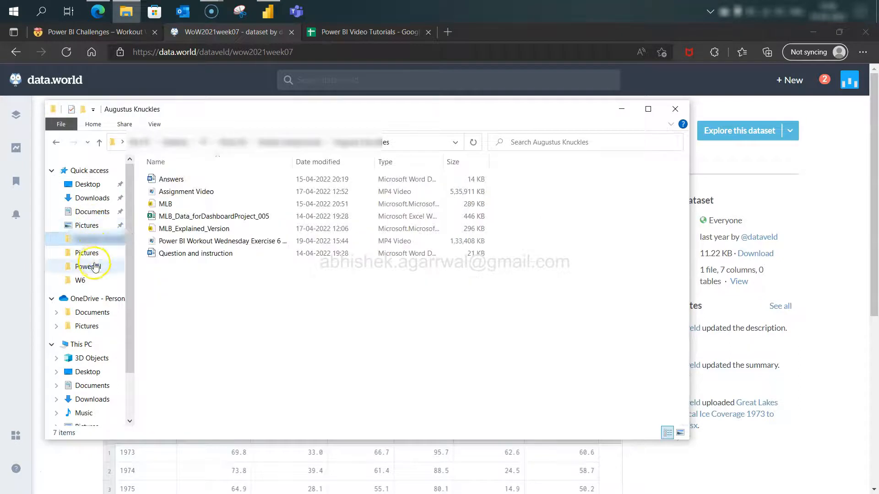
left_click(95, 266)
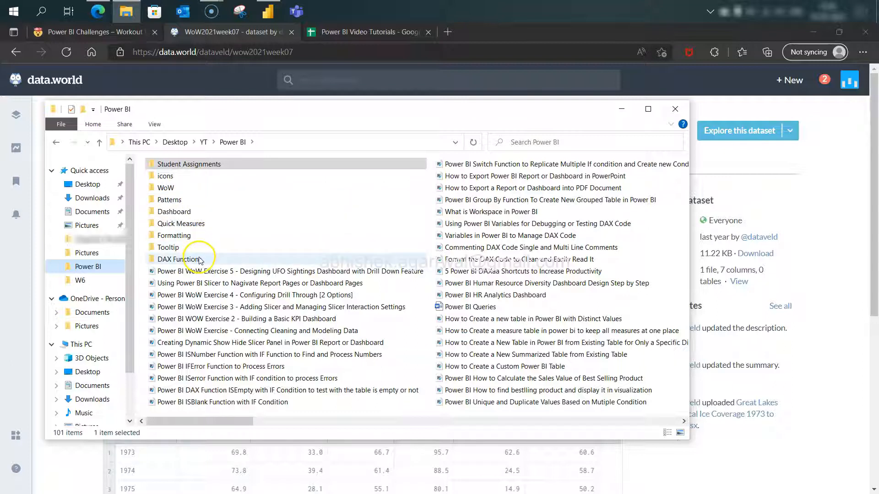
double_click(207, 189)
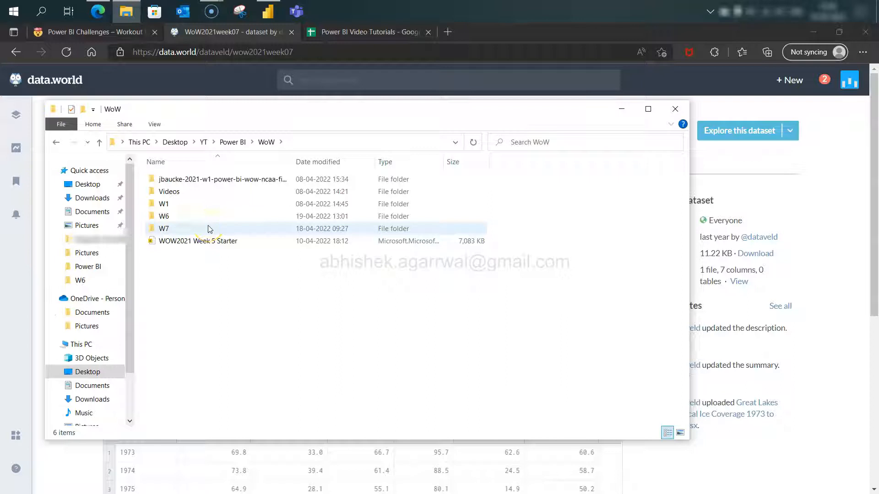
double_click(209, 229)
double_click(216, 179)
left_click(218, 180)
double_click(218, 179)
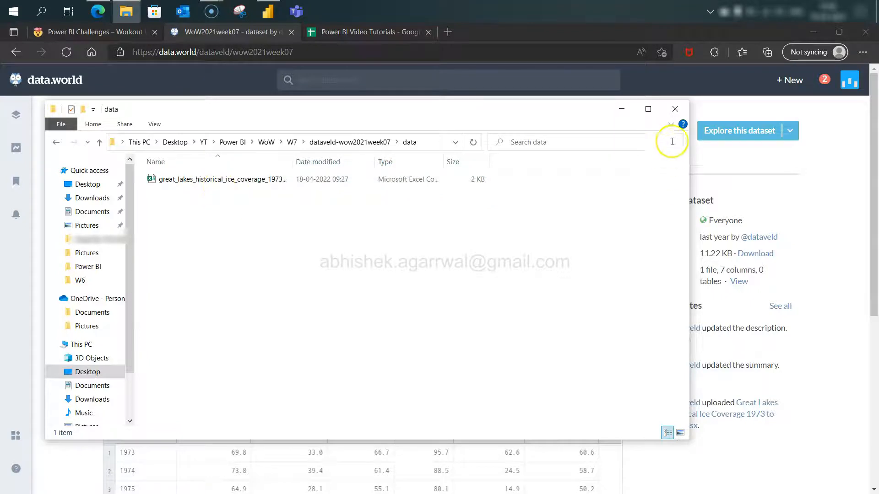
left_click(675, 109)
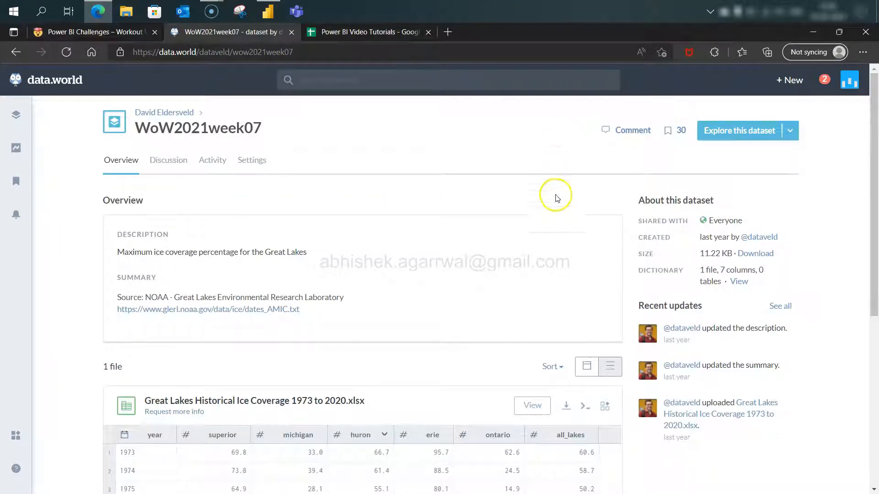
Revisit the dataset's download option on Data.World, and return to the Week 7 challenge page.
left_click(16, 54)
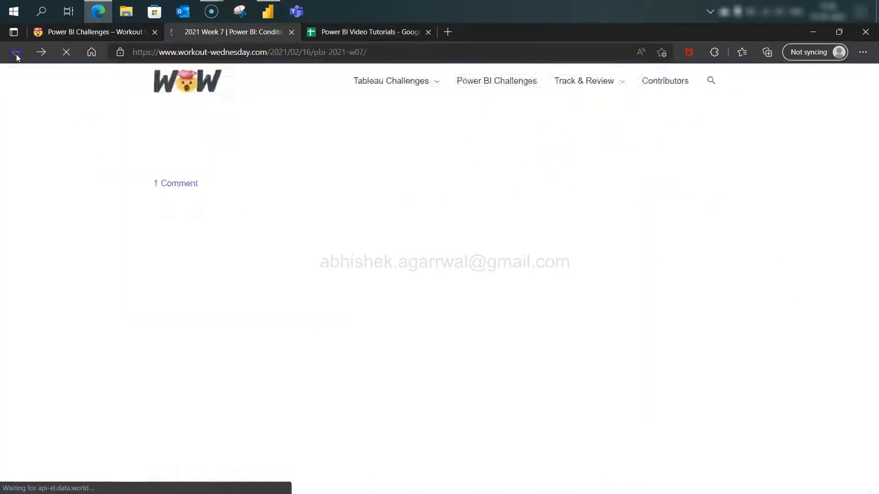
left_click(47, 59)
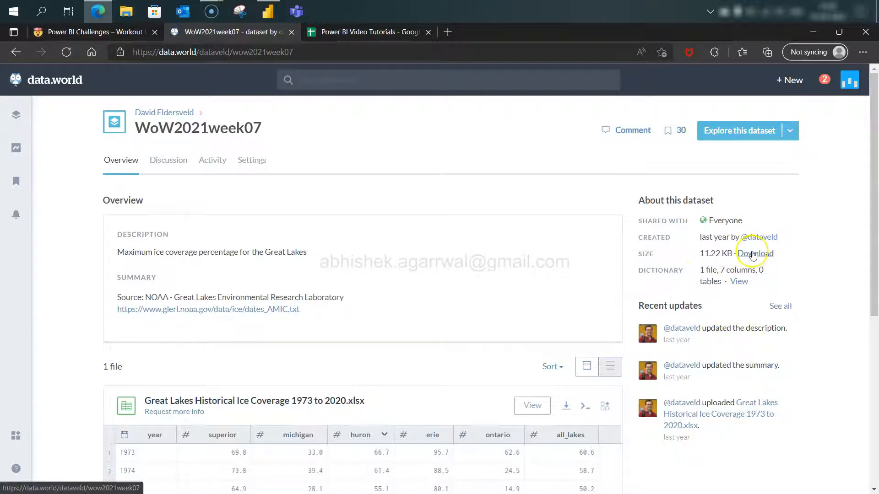
left_click(15, 53)
Read the Excel and PBIX alternatives in the Dataset section, and check the PBIX file's GitHub page.
scroll(158, 277, "down", 3)
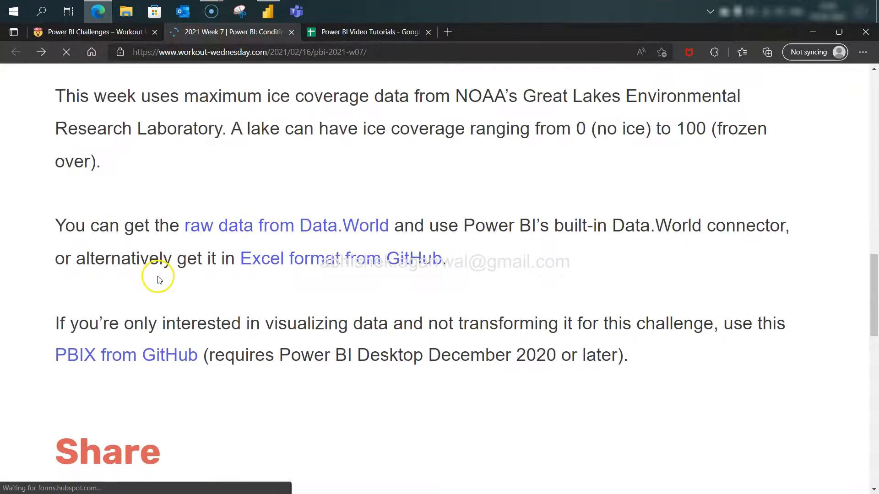
scroll(159, 280, "down", 2)
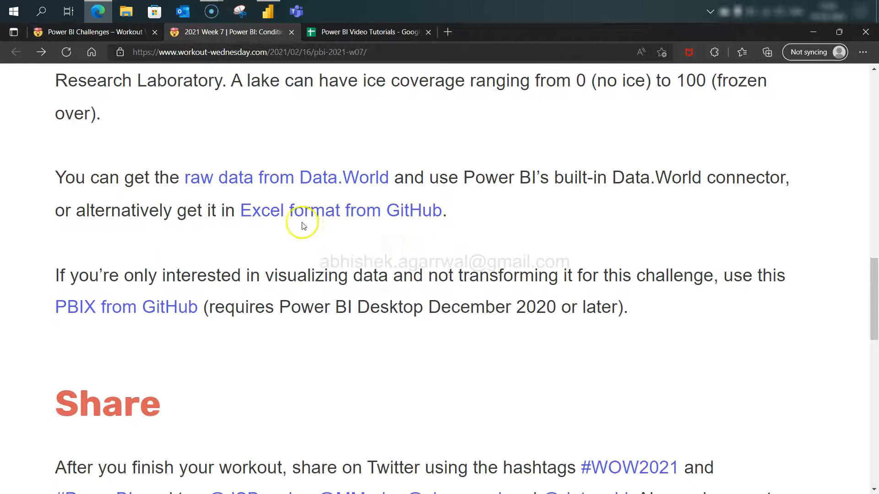
scroll(368, 283, "down", 2)
scroll(368, 283, "down", 1)
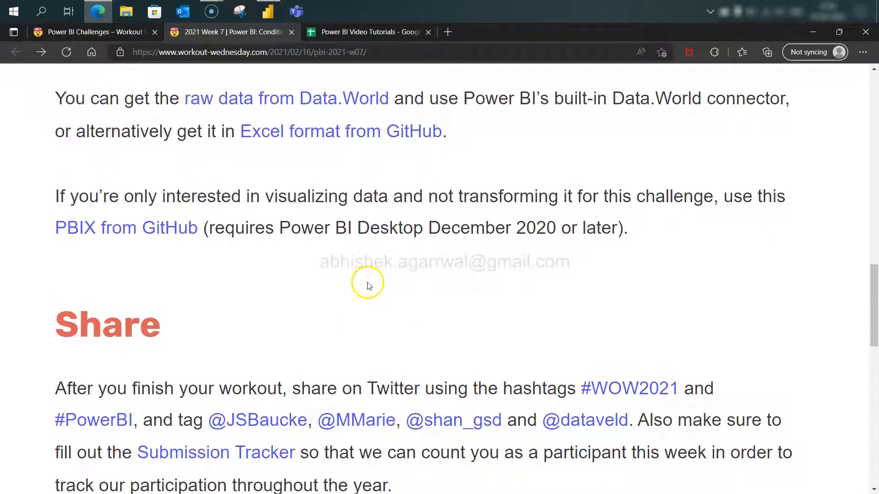
left_click_drag(269, 200, 721, 191)
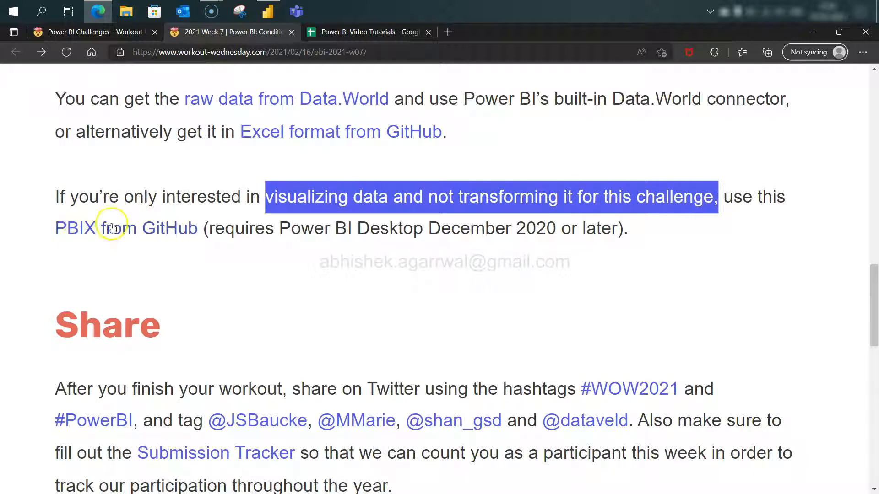
left_click(142, 242)
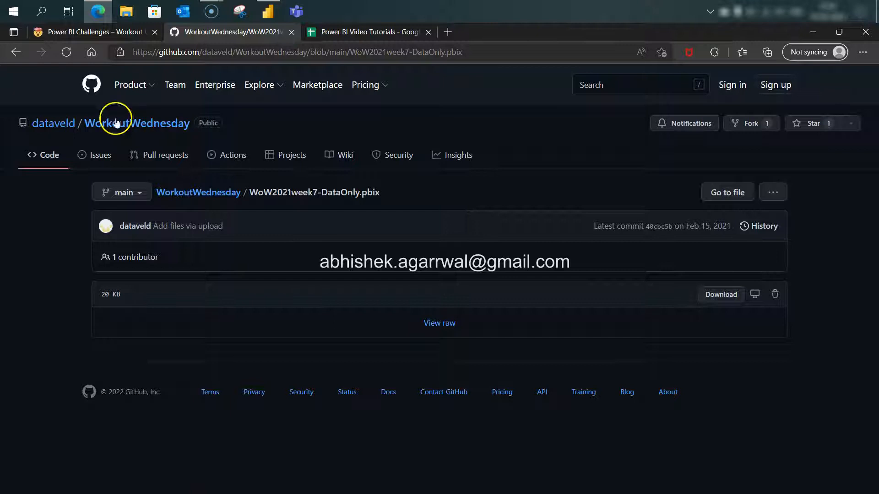
left_click(17, 53)
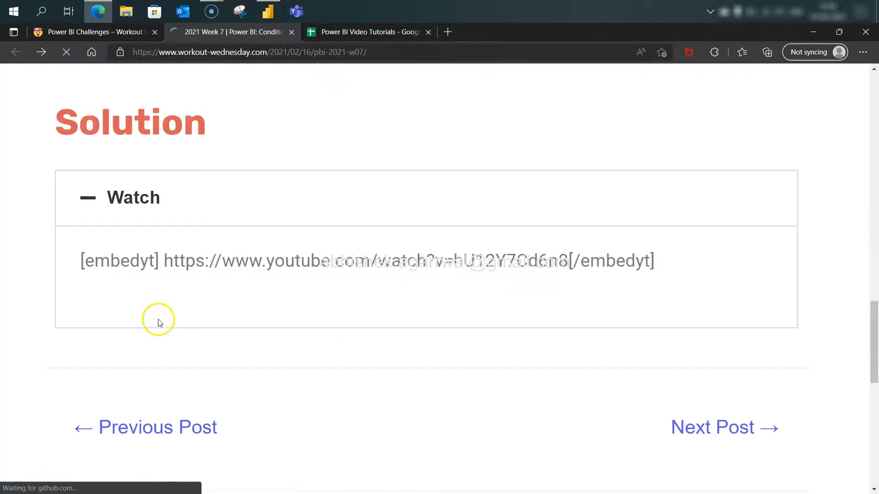
Go back over the challenge's Requirements list, and switch to the blank report in Power BI Desktop.
scroll(158, 321, "up", 10)
scroll(158, 323, "up", 15)
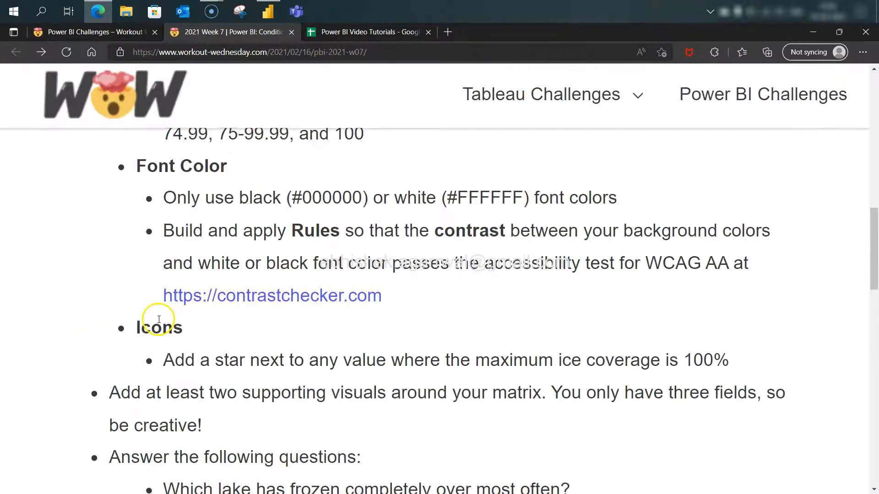
scroll(158, 323, "up", 5)
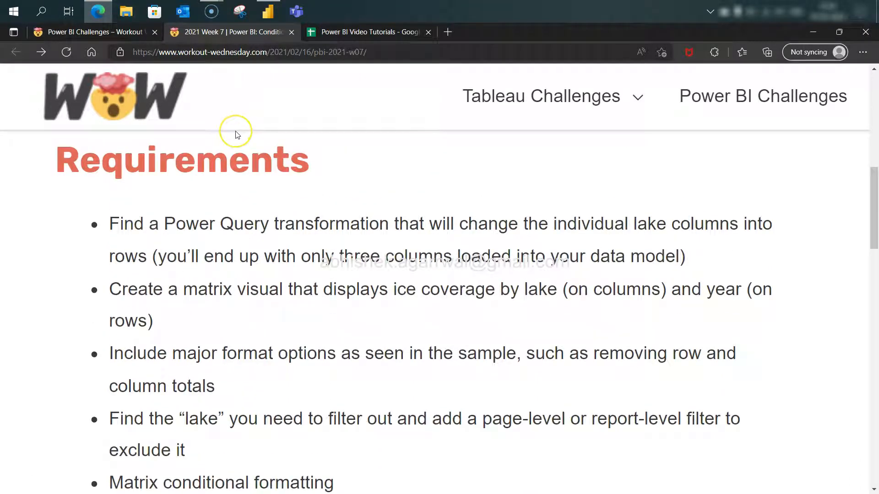
key("alt+Tab")
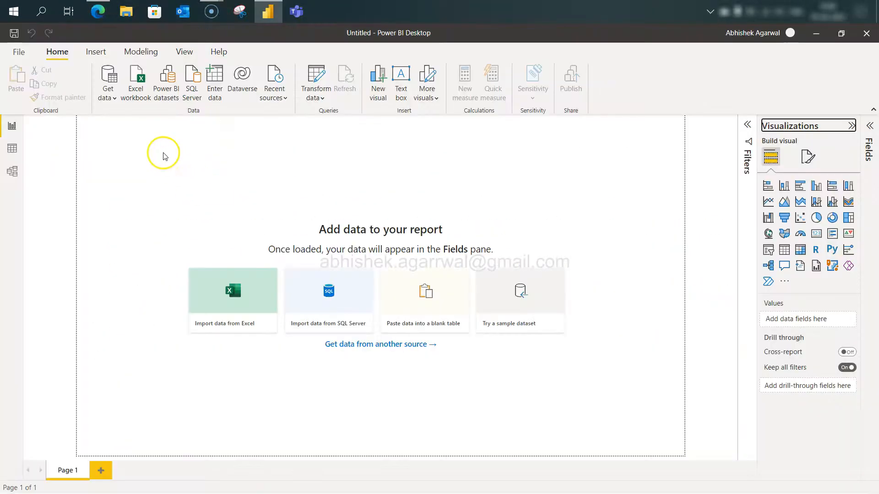
left_click(134, 82)
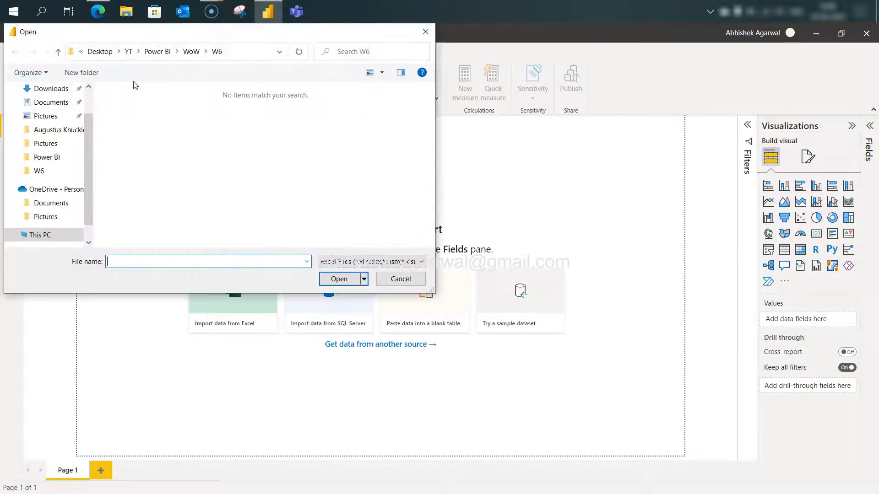
left_click(51, 171)
left_click(192, 52)
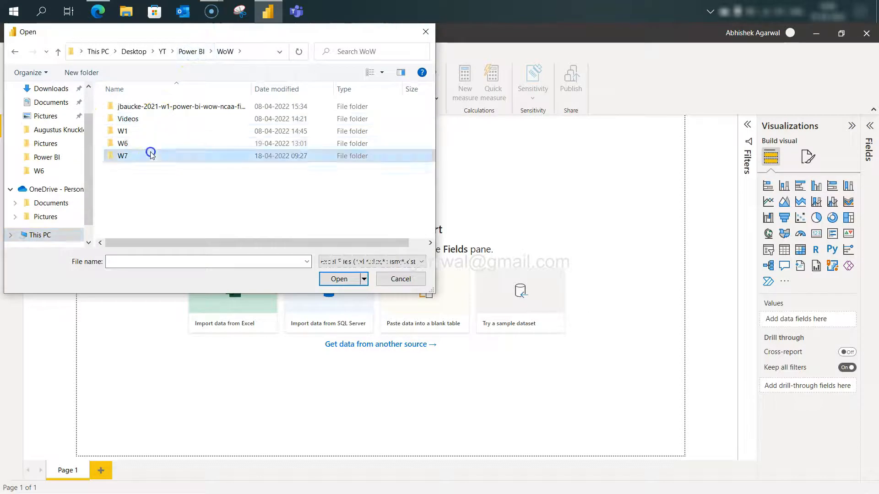
double_click(153, 156)
double_click(154, 107)
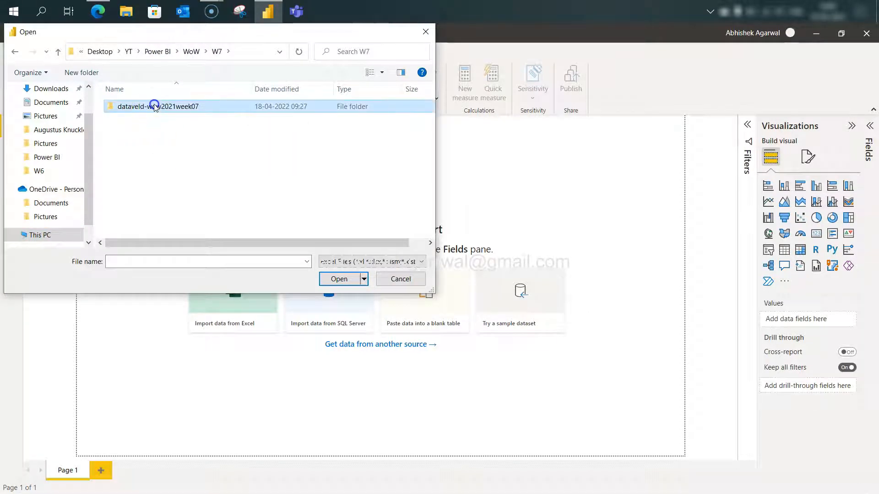
double_click(154, 107)
left_click(401, 277)
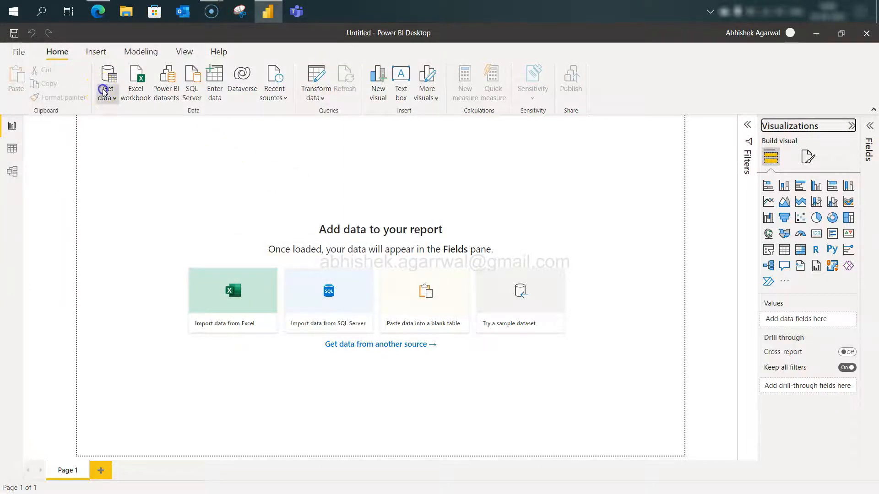
Get data from the Text/CSV file great_lakes_historical_ice_coverage_1973_to_2020.csv in the W7\dataveld-wow2021week07\data folder, up to its import preview.
left_click(108, 93)
left_click(137, 245)
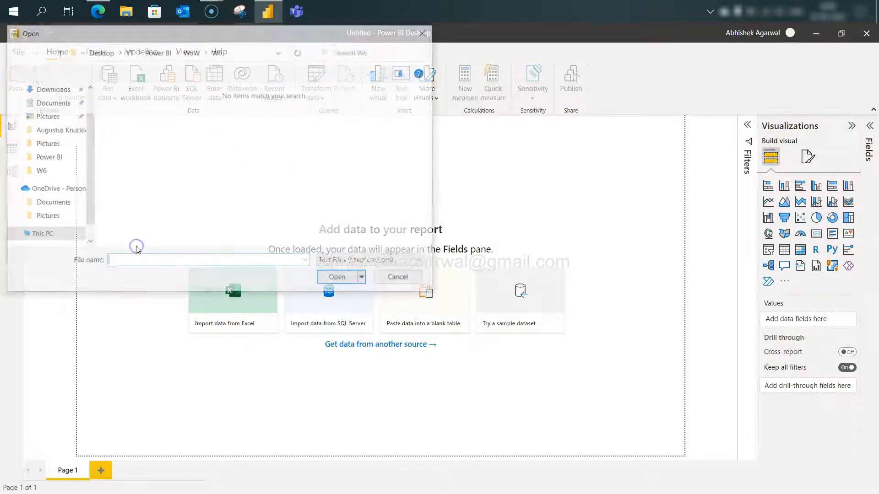
left_click(54, 172)
left_click(191, 52)
left_click(148, 158)
double_click(148, 158)
double_click(153, 105)
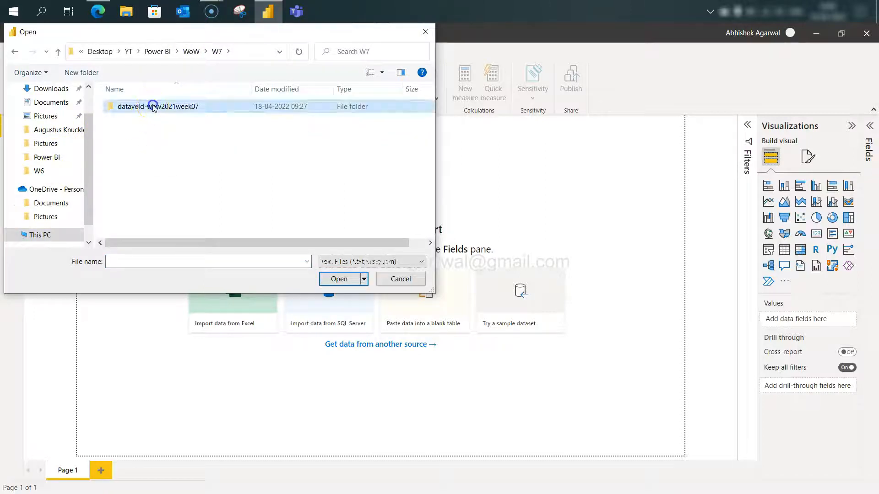
double_click(154, 106)
double_click(154, 105)
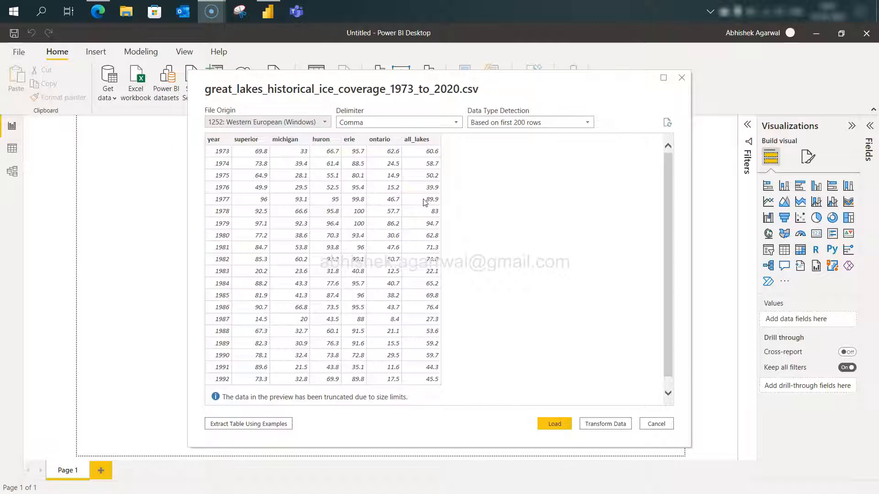
Compare the first requirement, the Power Query transformation of lake columns into rows, with the columns in the CSV import preview.
key("alt+Tab")
key("alt+Tab")
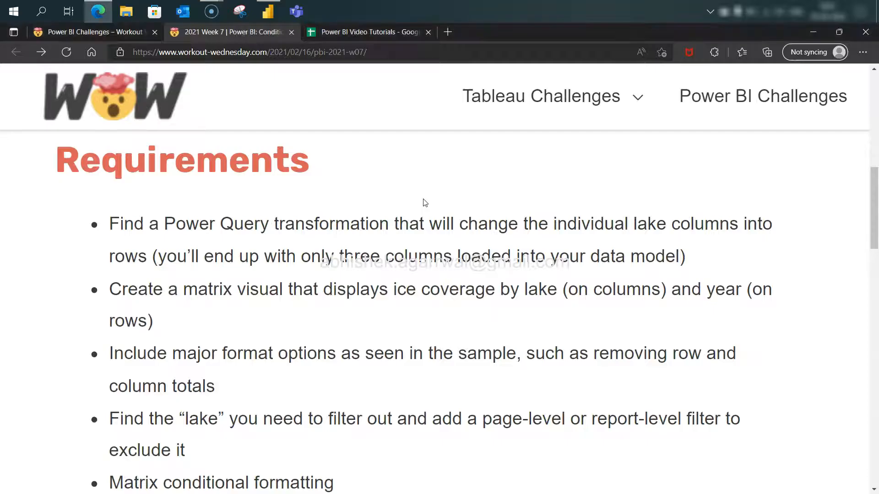
scroll(210, 280, "down", 1)
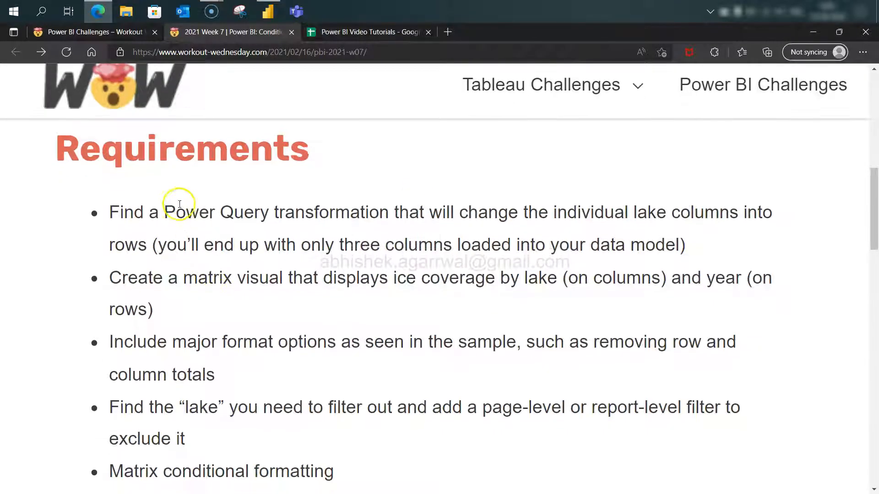
left_click_drag(165, 211, 628, 212)
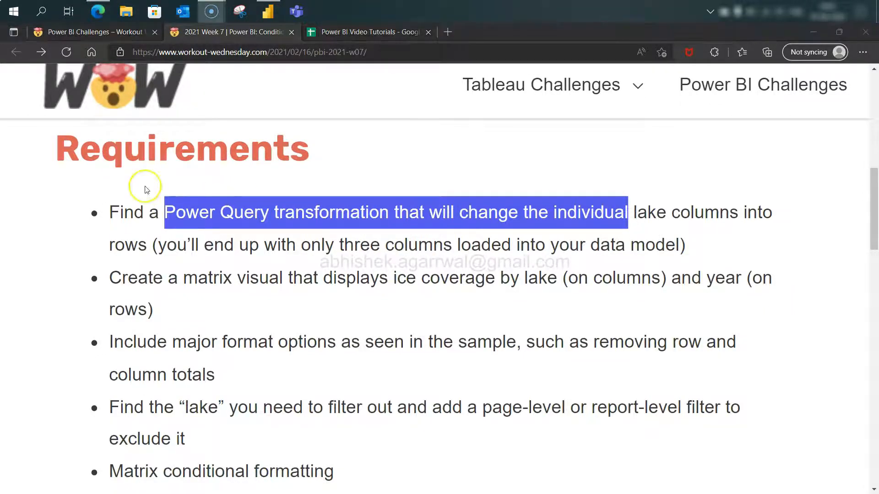
key("alt+Tab")
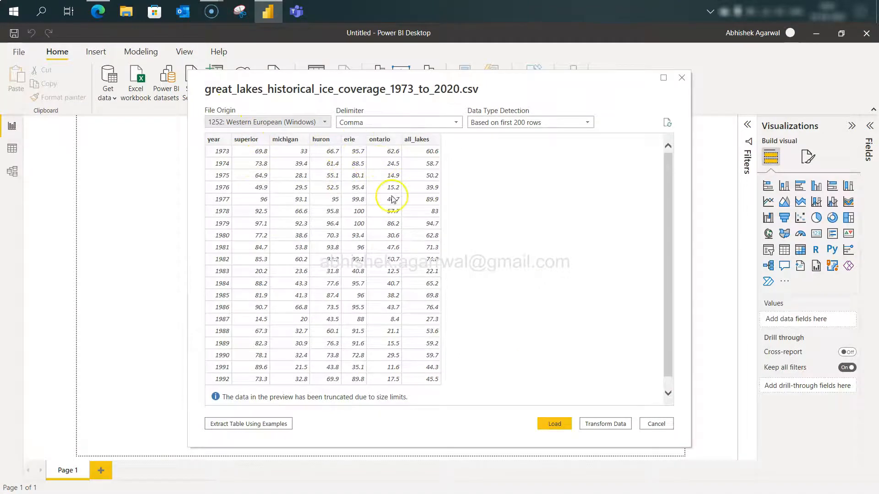
key("alt+Tab")
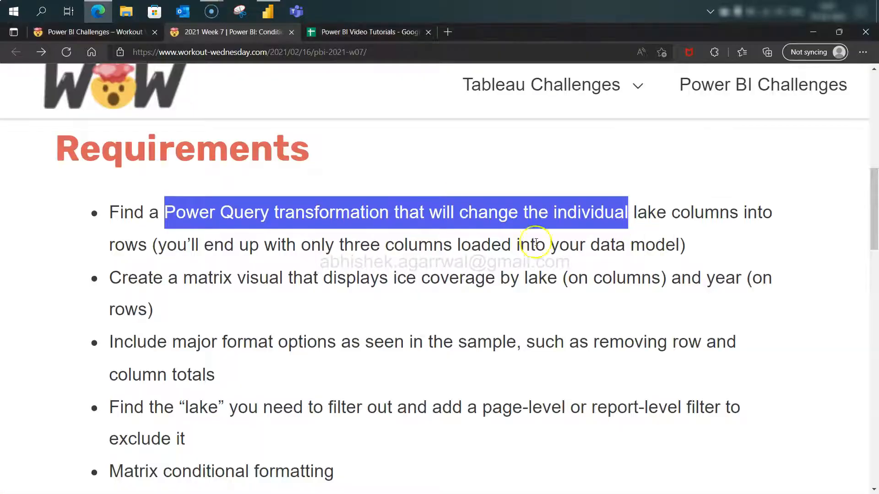
Check the requirement to end up with only three columns, and open the previewed CSV data in Power Query Editor for transformation.
left_click_drag(137, 245, 422, 254)
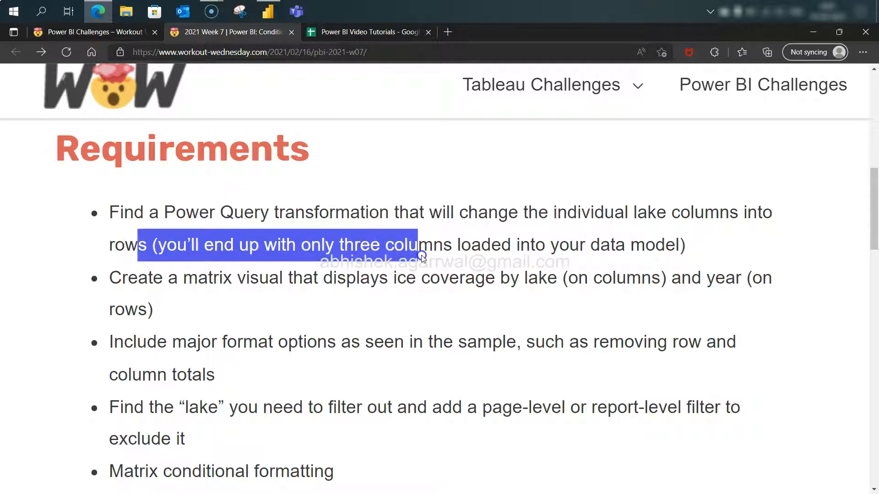
key("alt+Tab")
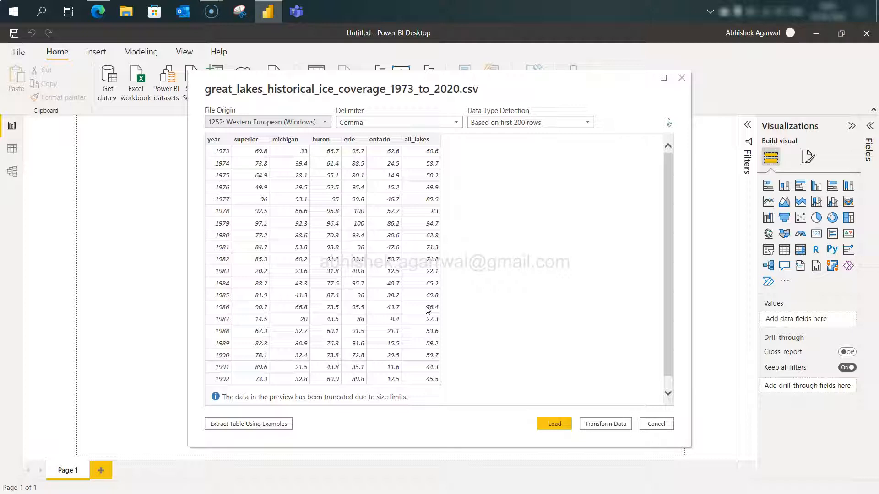
left_click(605, 426)
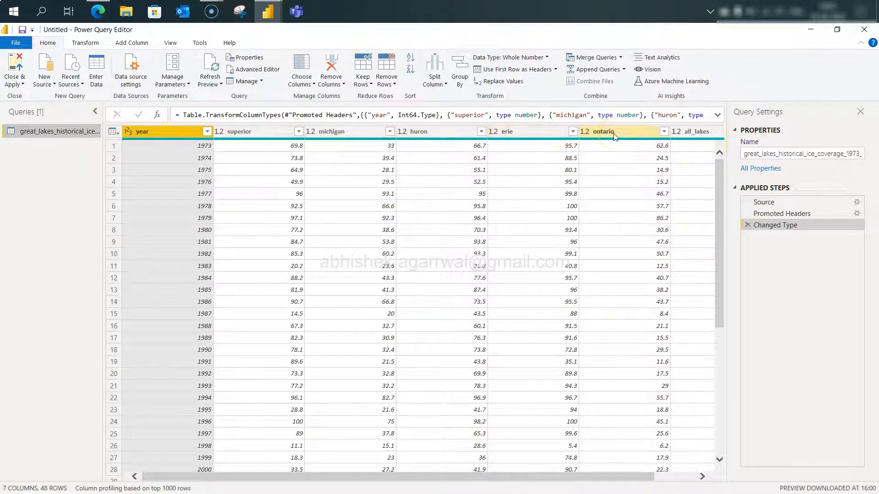
Unpivot the superior, michigan, huron, erie and ontario columns into attribute and value rows.
left_click(259, 133)
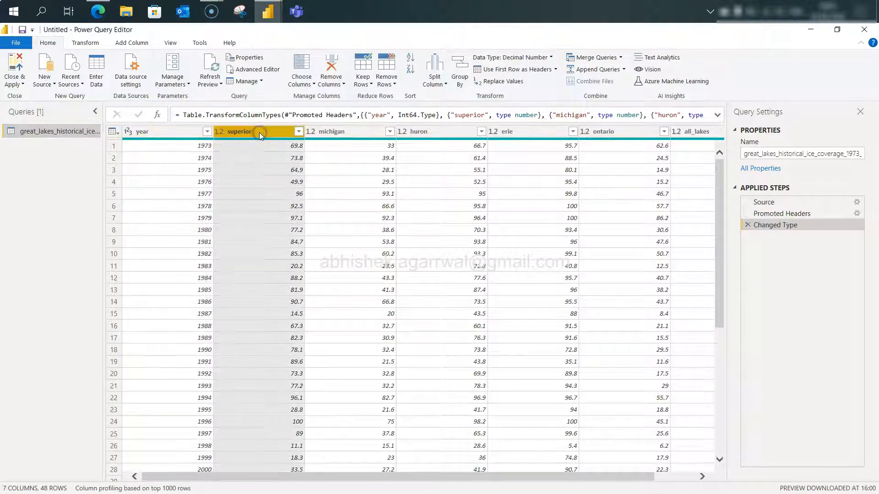
left_click(336, 131, "ctrl")
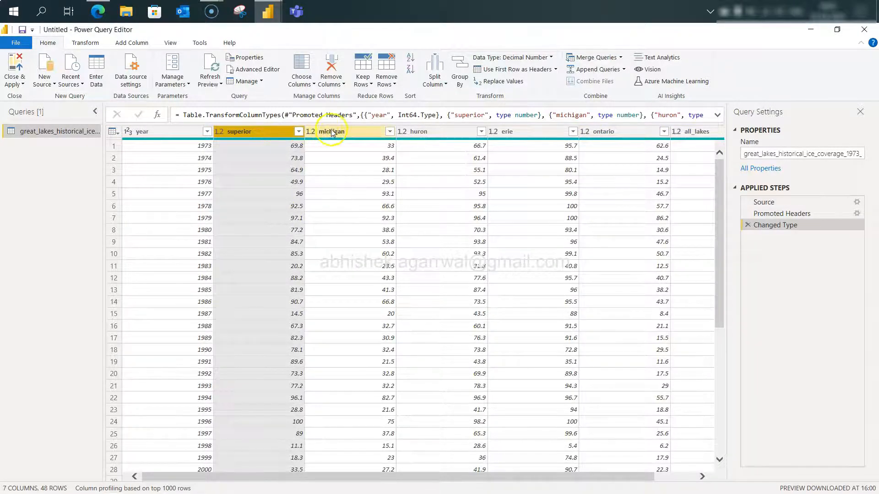
left_click(416, 132, "ctrl")
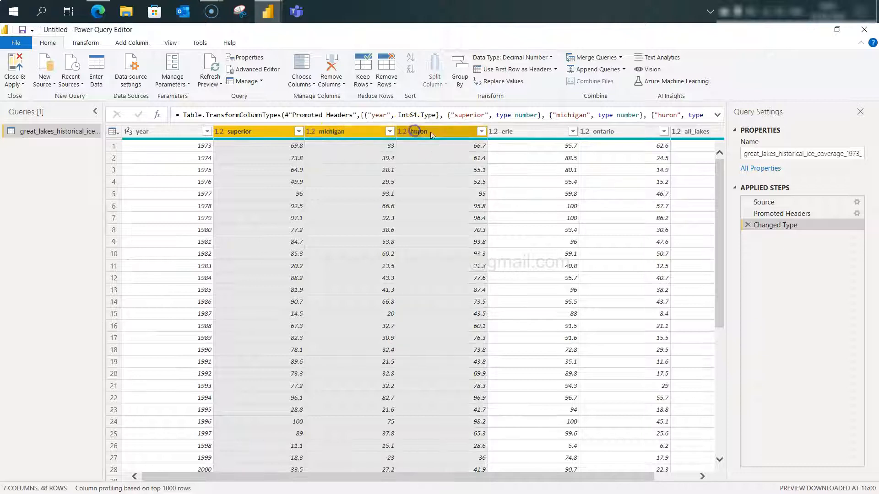
left_click(511, 132, "ctrl")
left_click(620, 132, "ctrl")
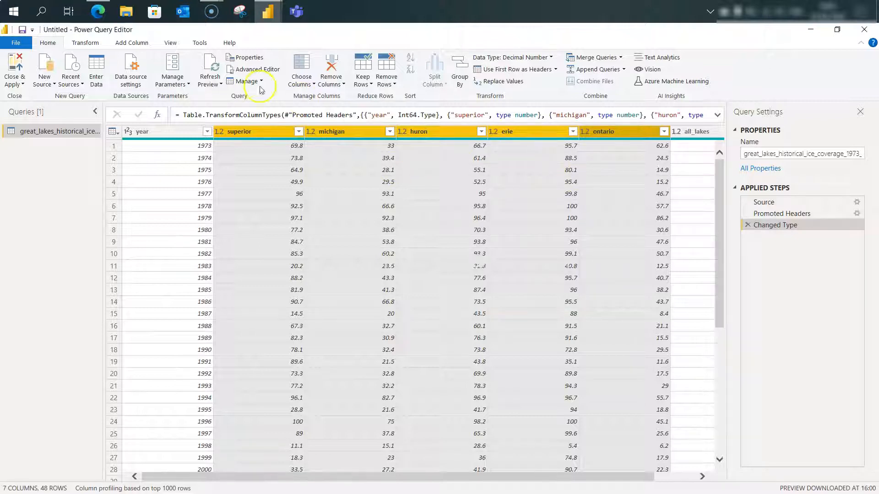
left_click(91, 42)
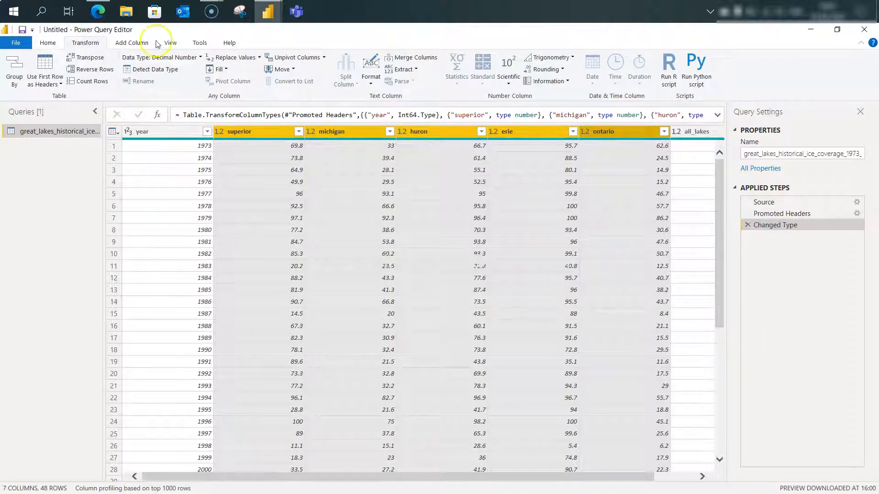
left_click(295, 60)
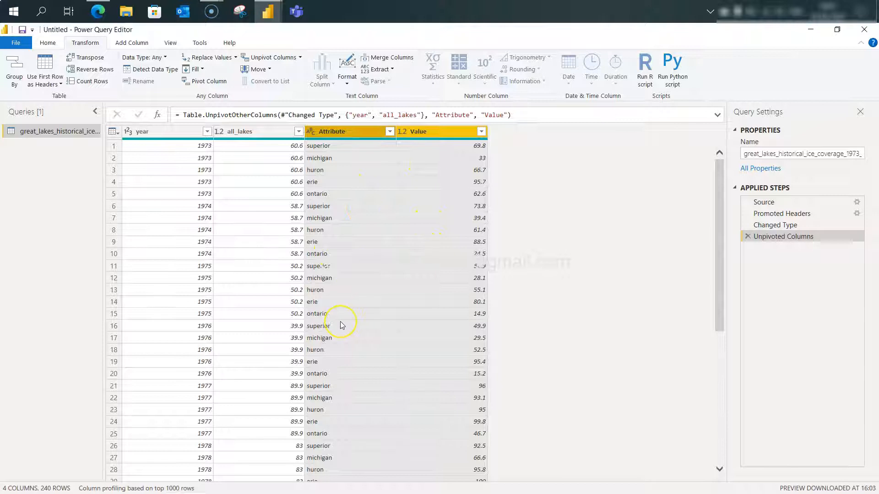
Rename the Attribute column to Lakes, and apply the query changes to load the table into the report.
double_click(346, 132)
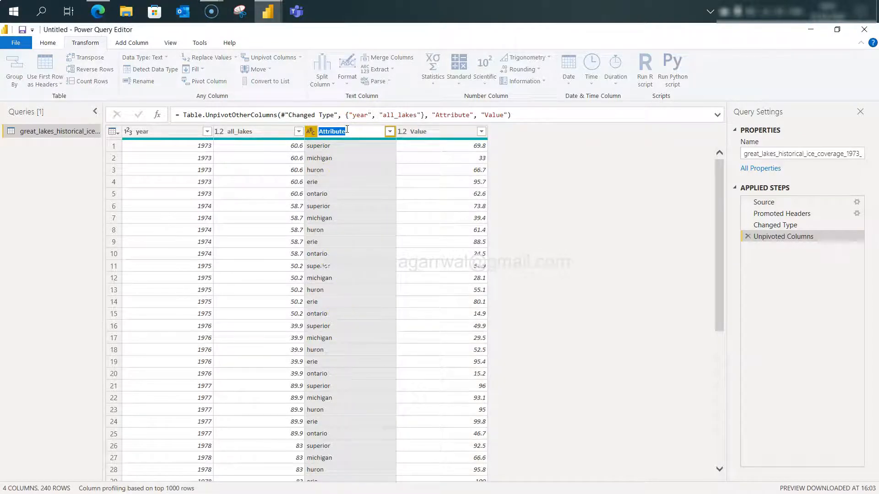
type("Lakes")
left_click(549, 174)
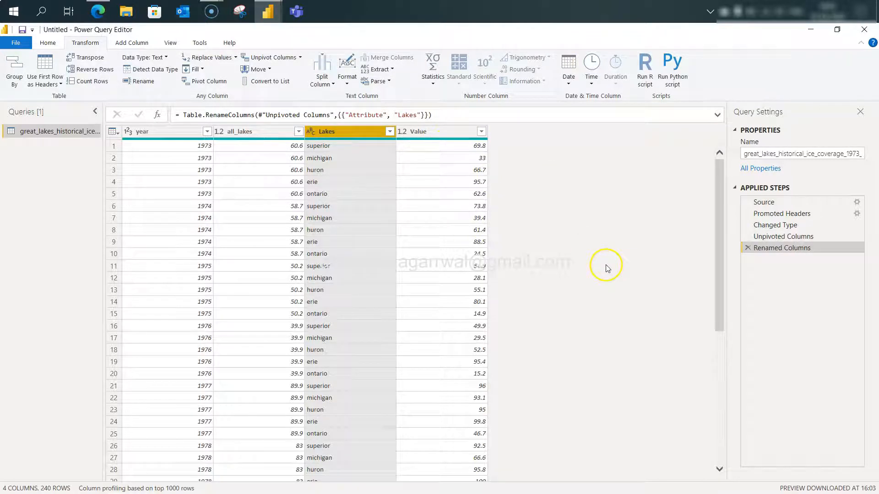
left_click(424, 136)
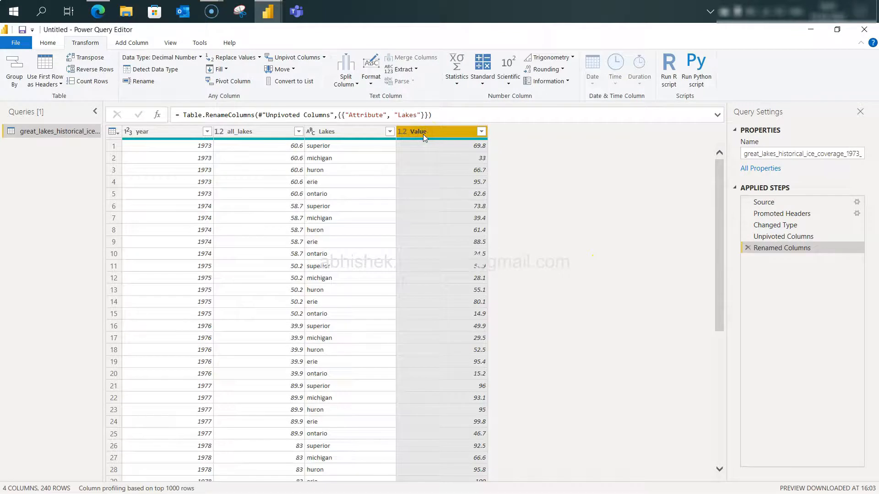
left_click(48, 41)
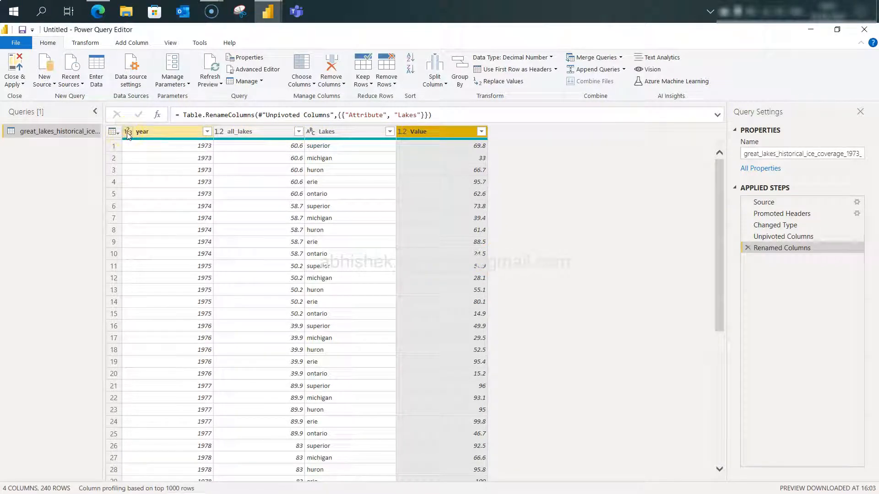
left_click(15, 69)
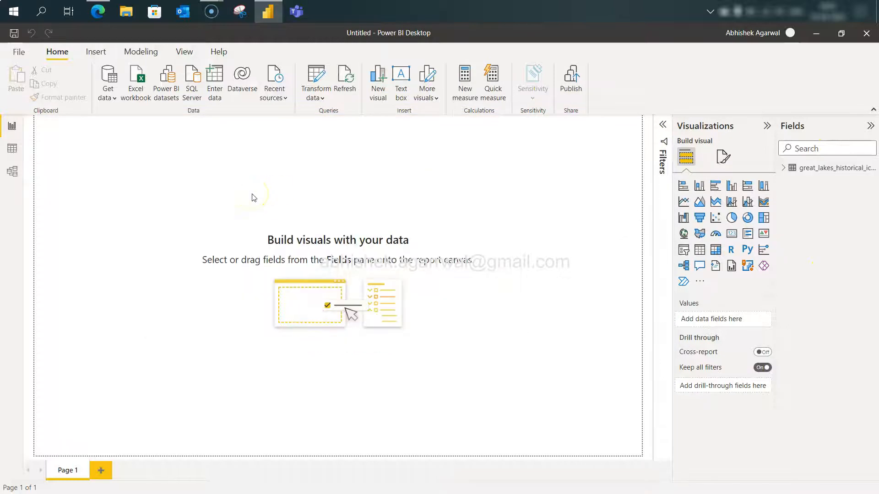
Add a matrix visual to the report page, and move and enlarge it to fill the page's lower-right area.
left_click(783, 167)
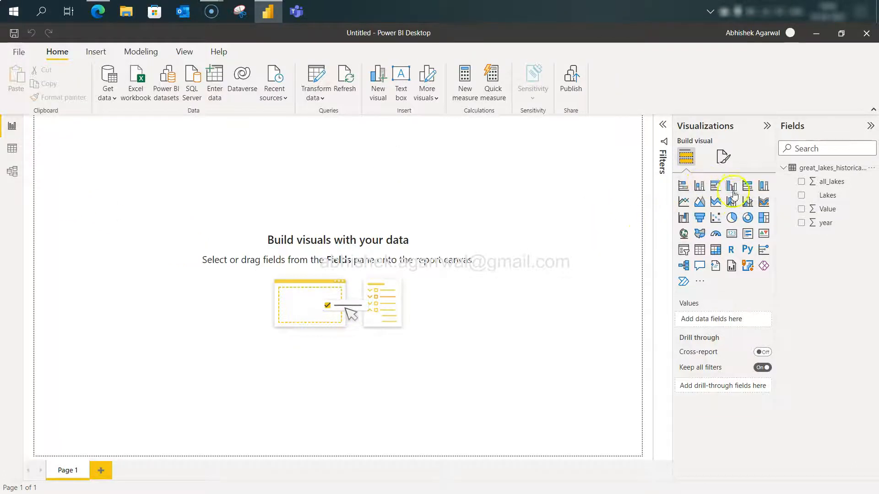
left_click(714, 252)
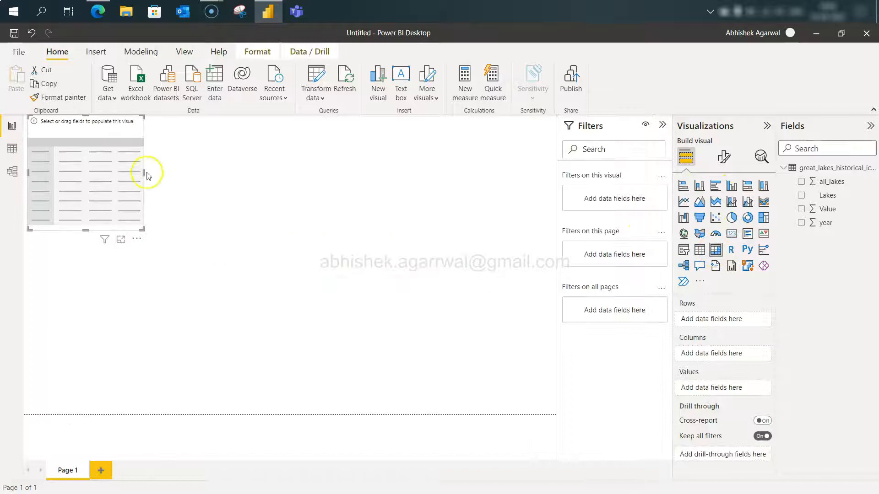
left_click_drag(95, 161, 398, 224)
left_click_drag(446, 290, 559, 414)
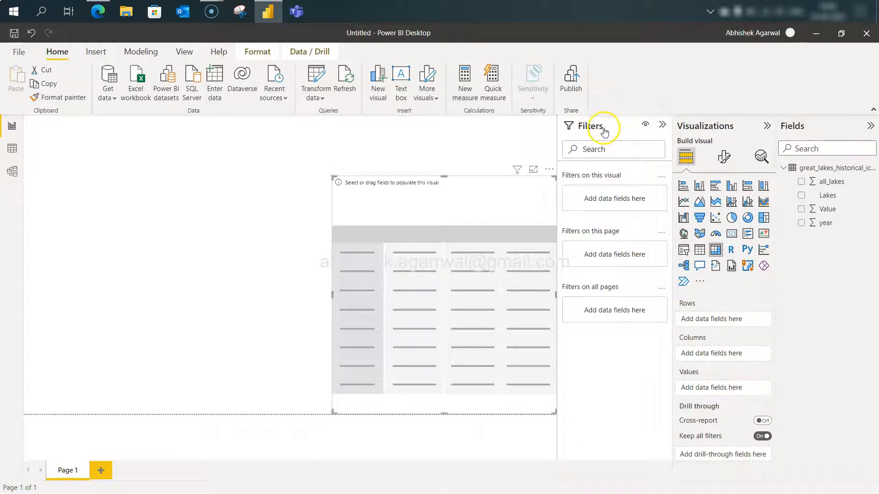
Hide the Filters pane to give the report page more room.
left_click(255, 55)
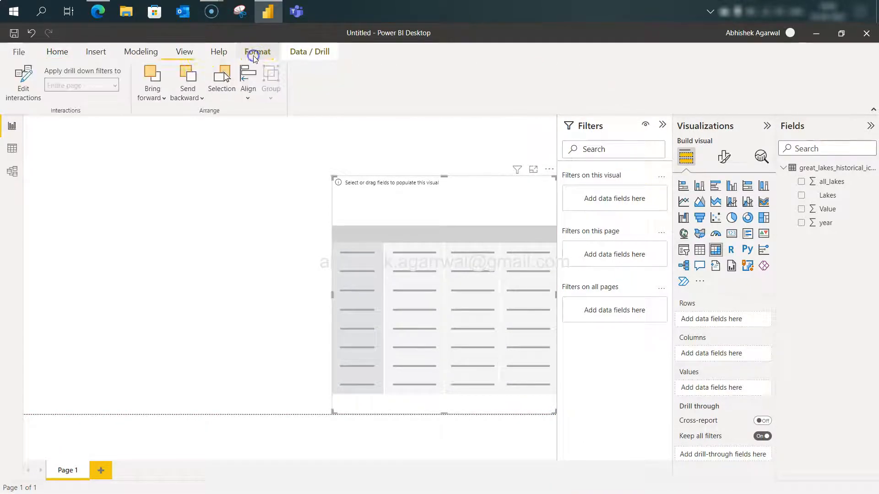
left_click(184, 52)
left_click(439, 77)
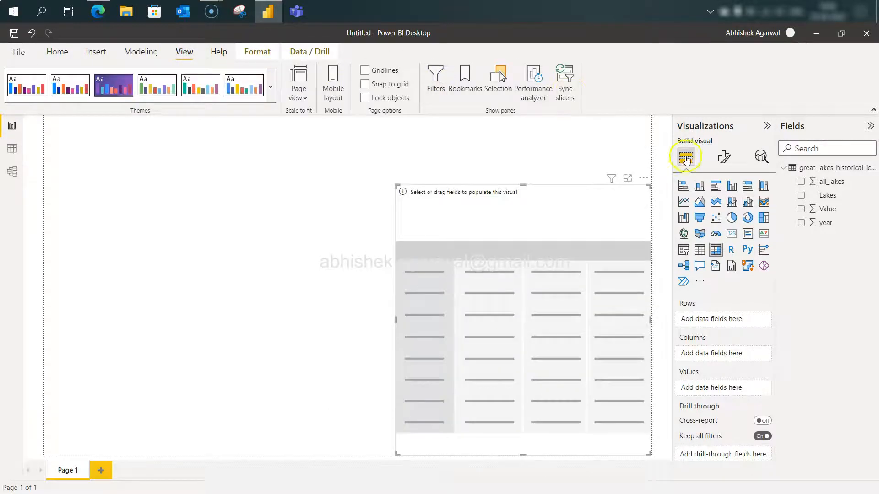
Populate the matrix with year on rows, Lakes on columns and Value as the values.
left_click(767, 126)
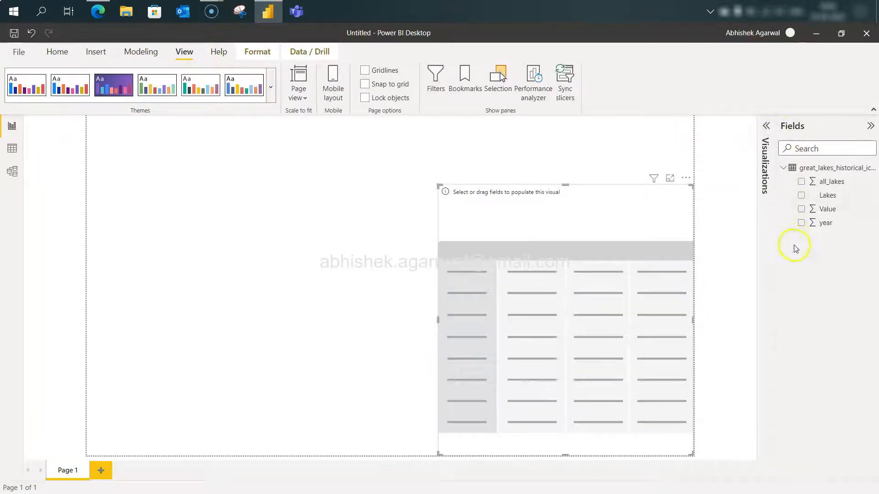
left_click(820, 195)
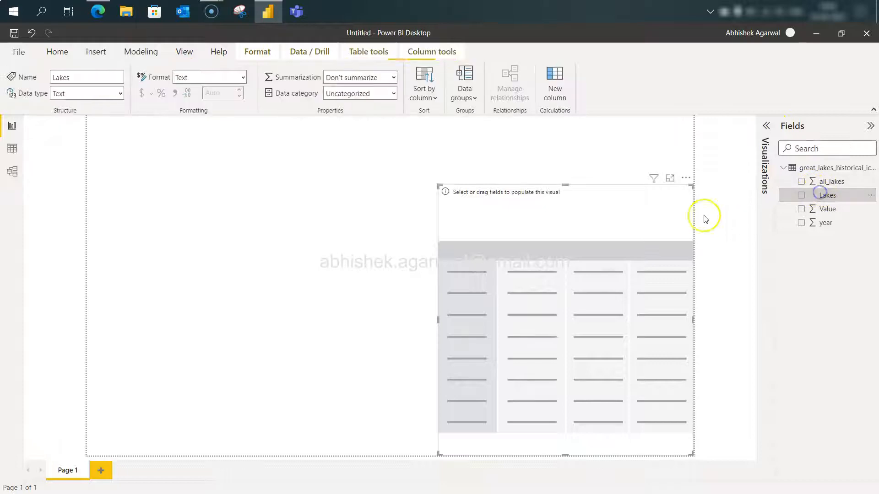
left_click(764, 127)
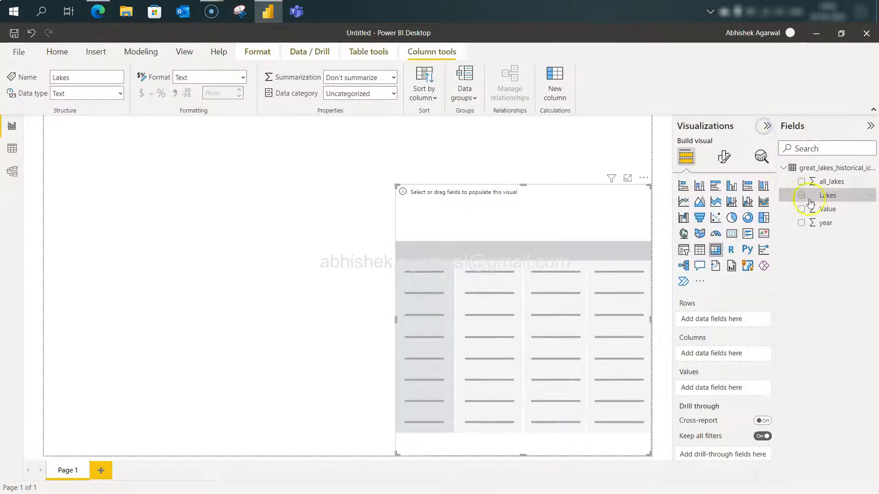
left_click_drag(824, 196, 720, 356)
left_click_drag(824, 227, 712, 321)
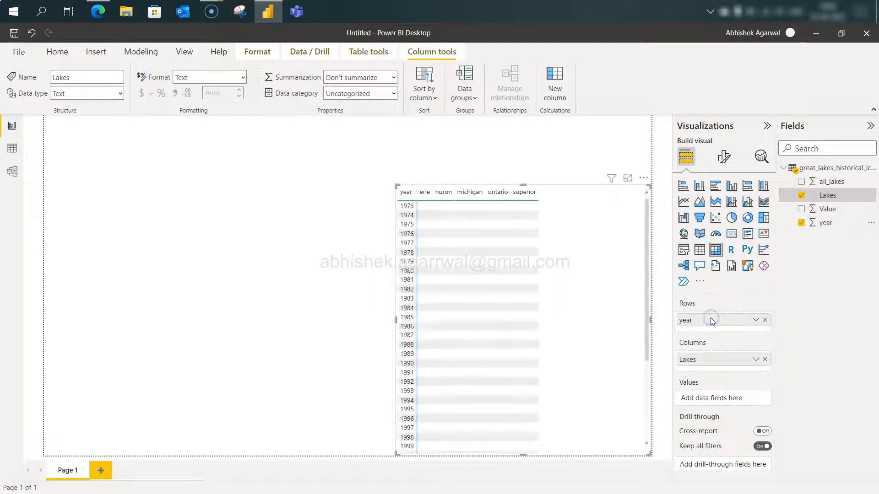
left_click_drag(830, 212, 728, 399)
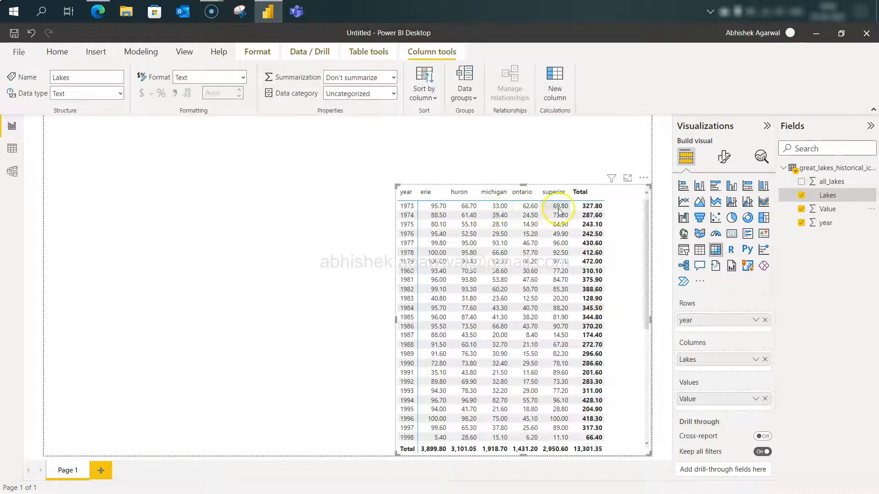
Compare the matrix with the sample's Maximum Coverage by Lake table on the challenge page, and sort it by year in descending order.
key("alt+Tab")
scroll(486, 255, "up", 10)
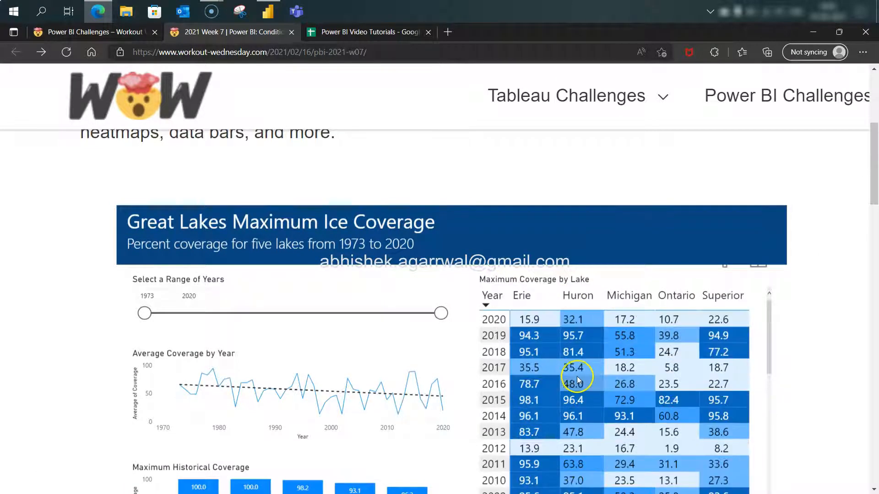
key("alt+Tab")
key("alt+Tab")
key("alt+Tab")
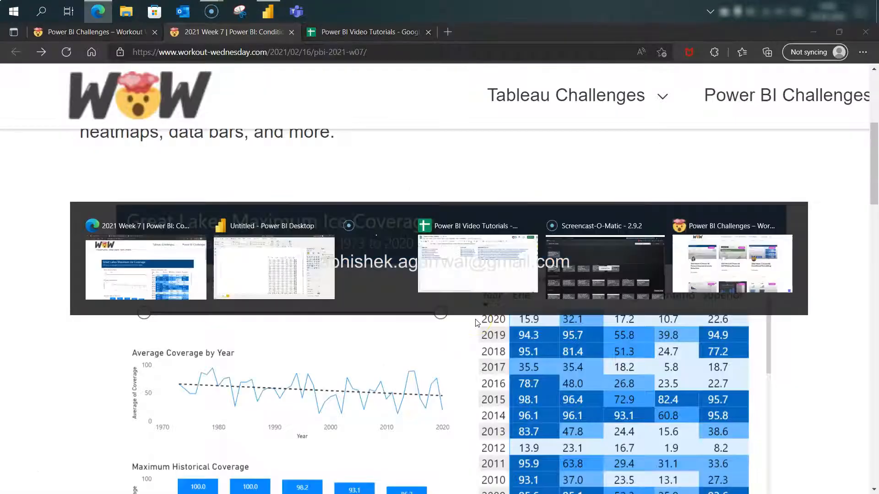
key("alt+Tab")
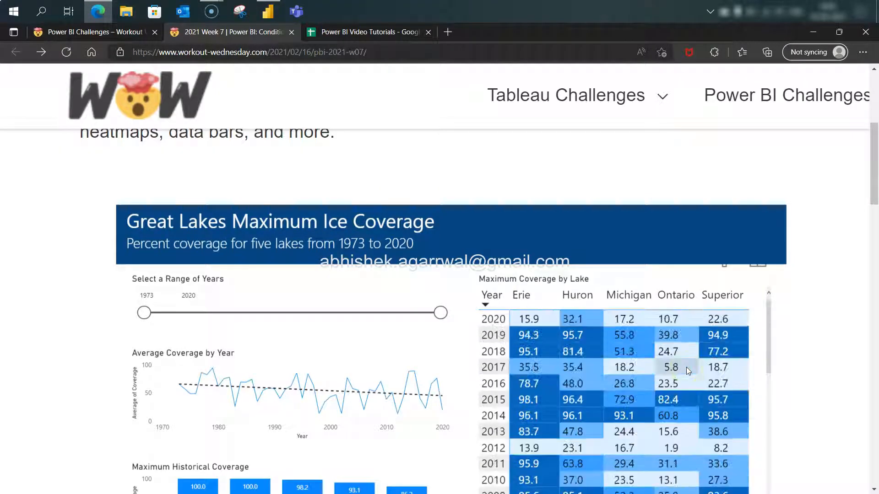
key("alt+Tab")
left_click(404, 196)
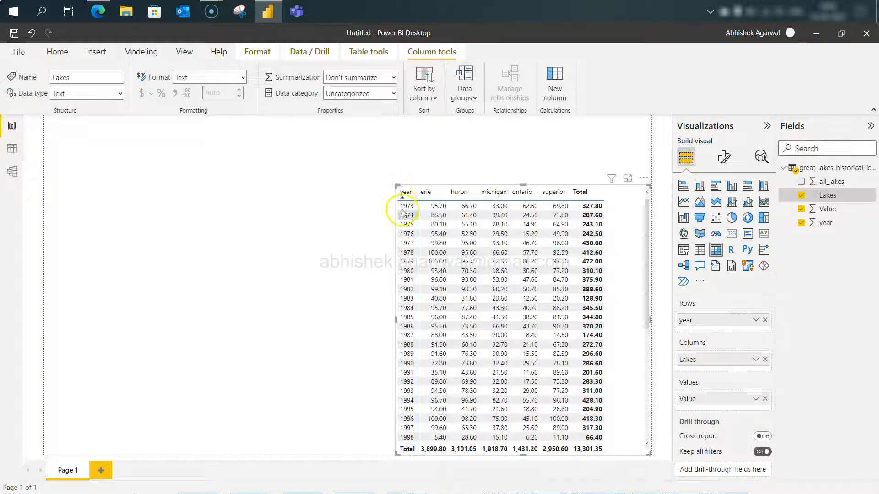
left_click(402, 196)
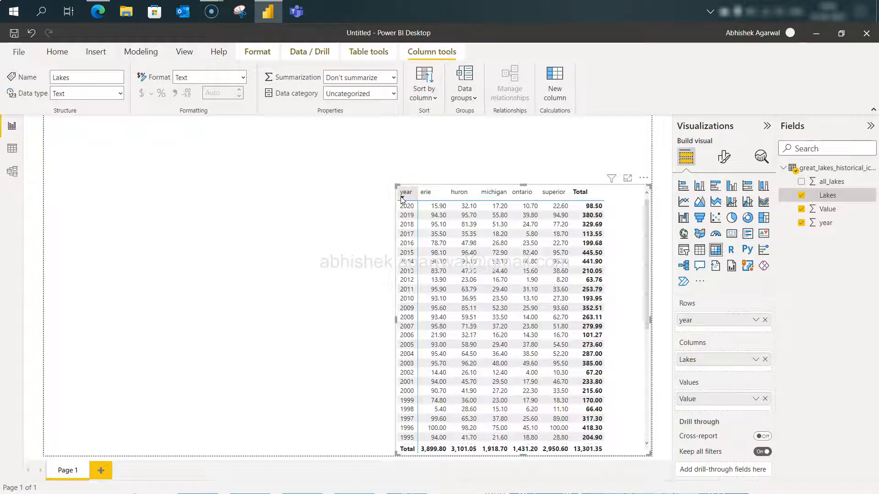
Compare the sorted matrix with the sample report, and read the requirements on the matrix visual and on removing row and column totals.
key("alt+Tab")
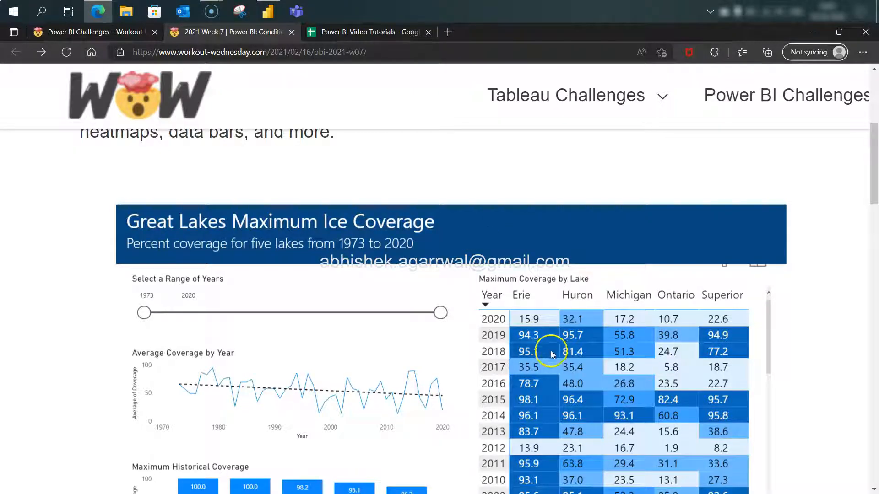
key("alt+Tab")
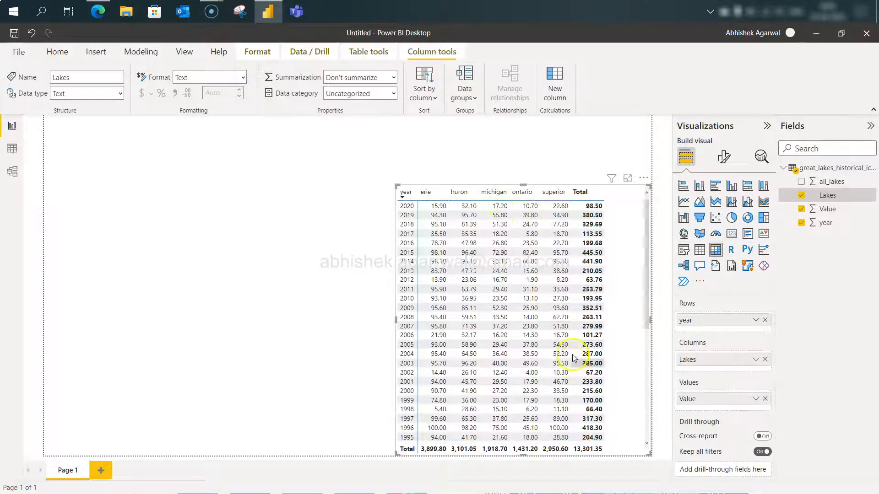
key("alt+Tab")
scroll(718, 381, "down", 3)
scroll(717, 381, "up", 3)
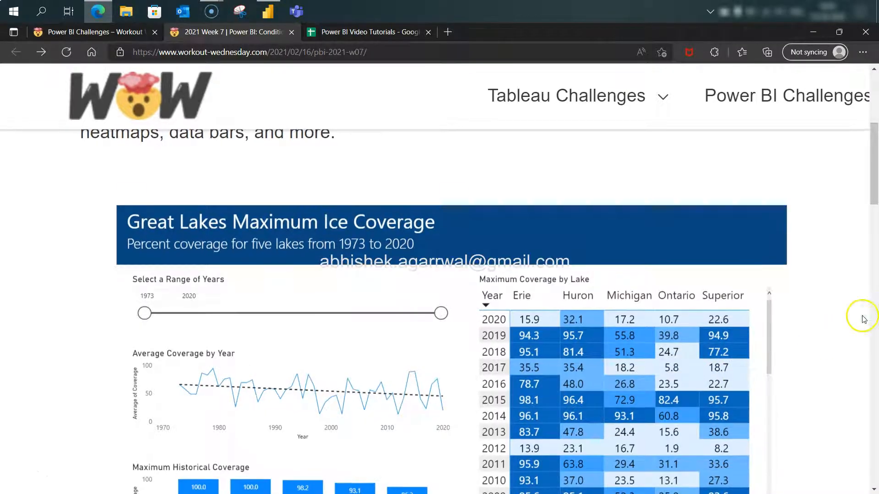
scroll(826, 333, "down", 12)
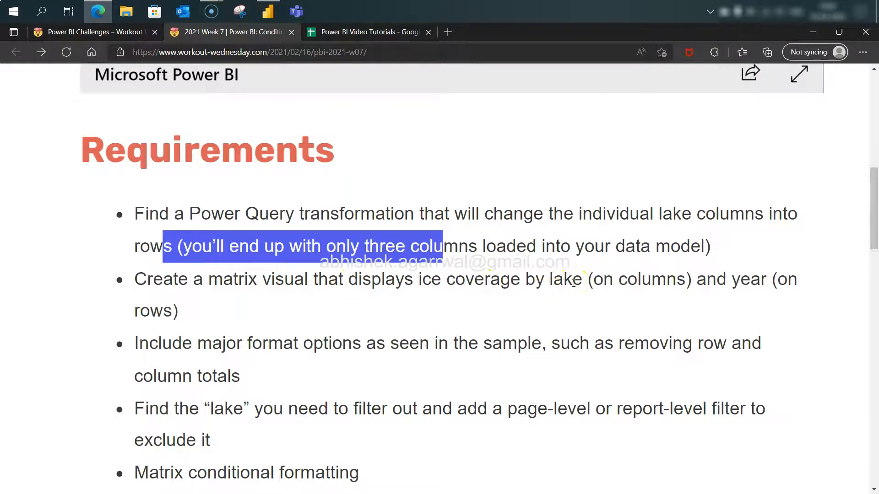
triple_click(481, 285)
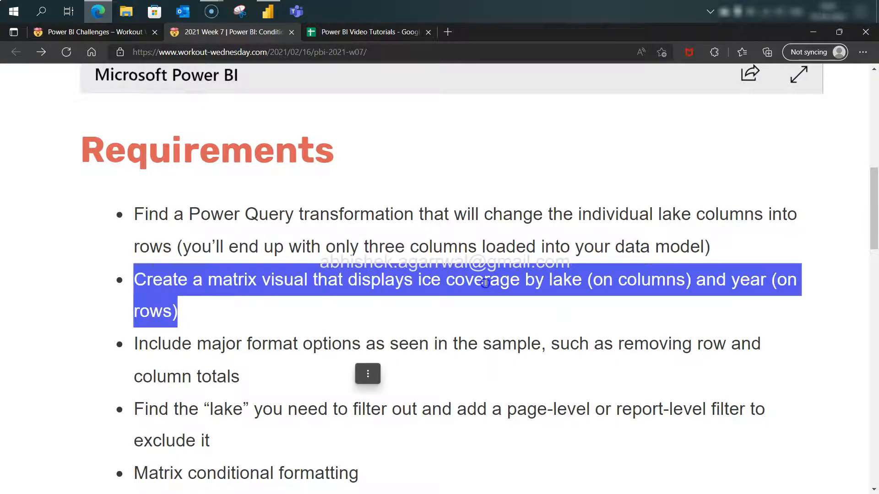
left_click(332, 344)
triple_click(332, 344)
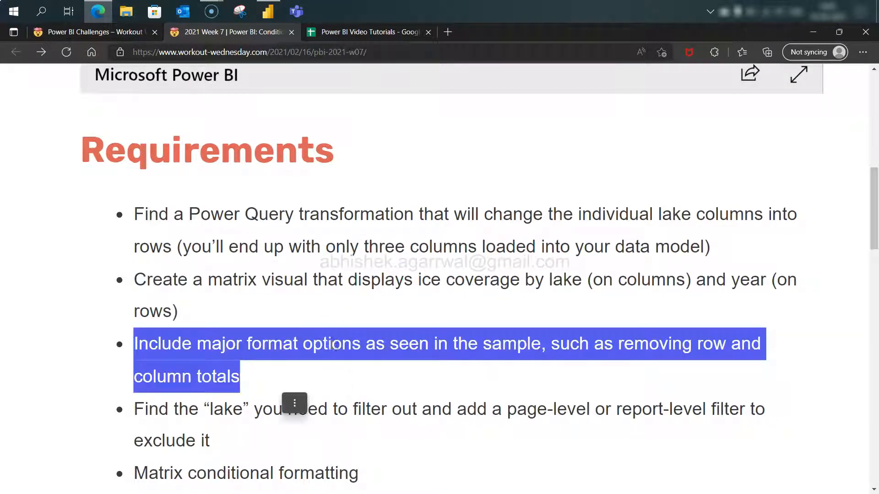
Turn off the matrix's column and row subtotals as in the sample report, and narrow the visual to fit its lake columns.
scroll(332, 345, "up", 10)
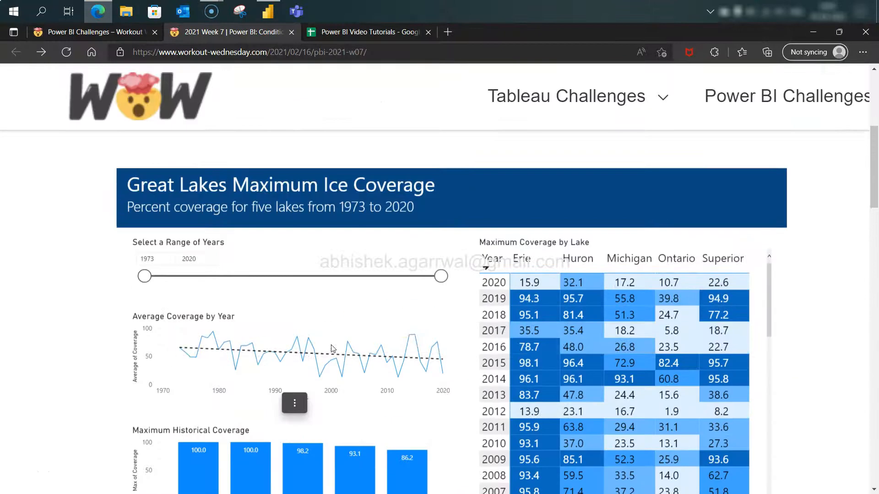
left_click(519, 380)
scroll(520, 380, "down", 3)
key("alt+Tab")
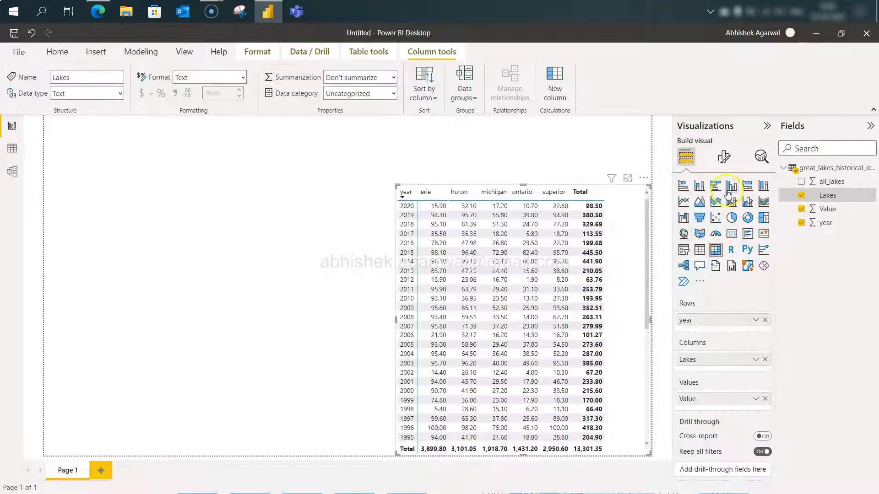
left_click(725, 159)
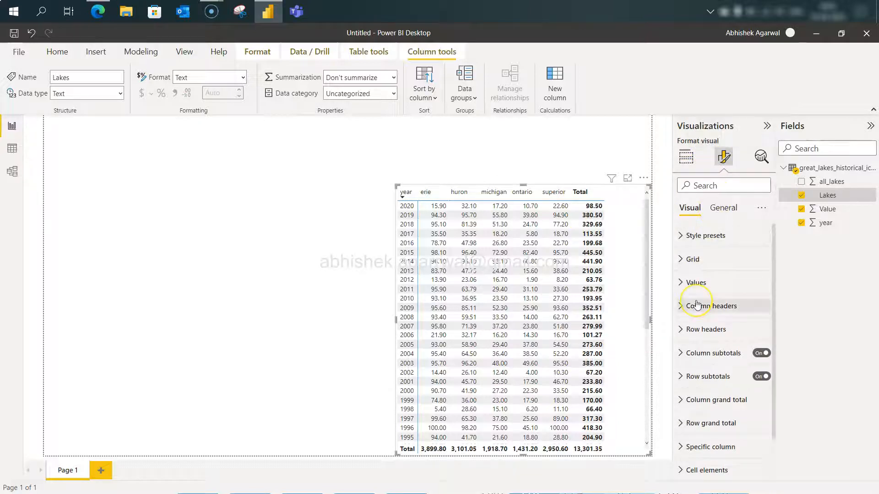
left_click(761, 353)
left_click(761, 376)
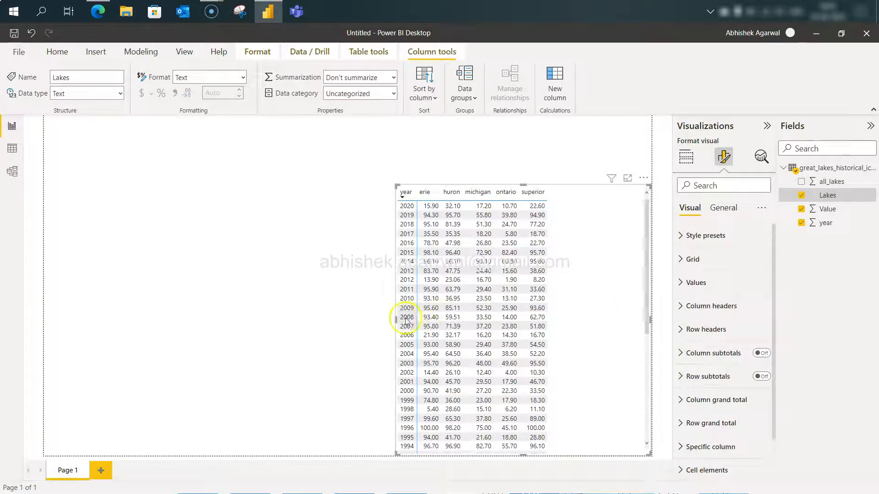
left_click_drag(395, 319, 490, 318)
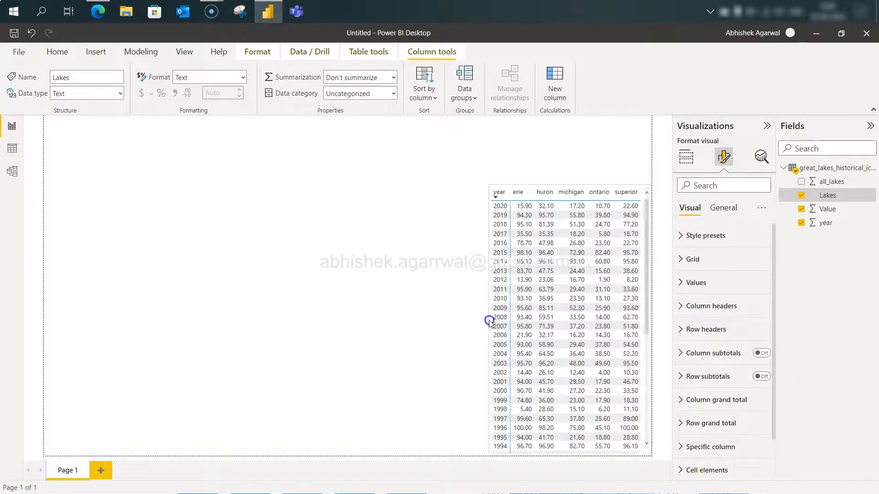
Try the None style preset on the matrix and compare the look with the sample's Maximum Coverage by Lake table.
left_click(705, 235)
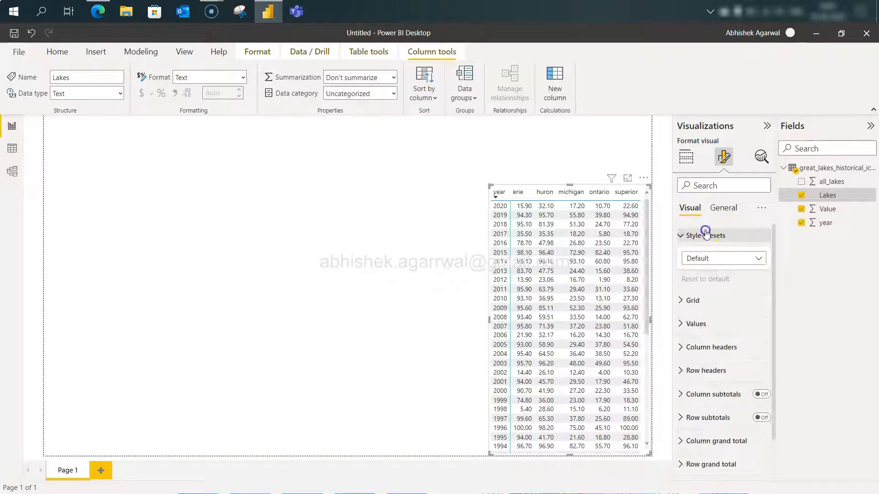
left_click(707, 259)
left_click(710, 286)
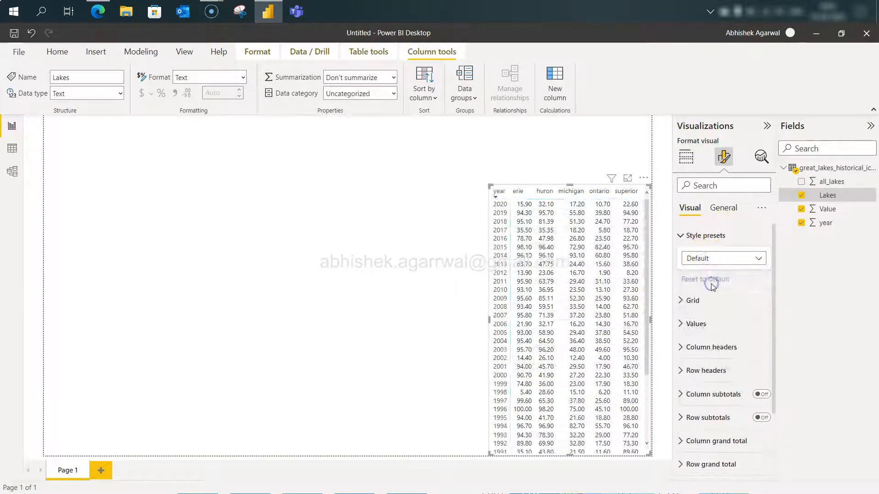
key("alt+Tab")
scroll(712, 287, "down", 2)
scroll(712, 287, "up", 2)
left_click(792, 290)
scroll(793, 293, "down", 2)
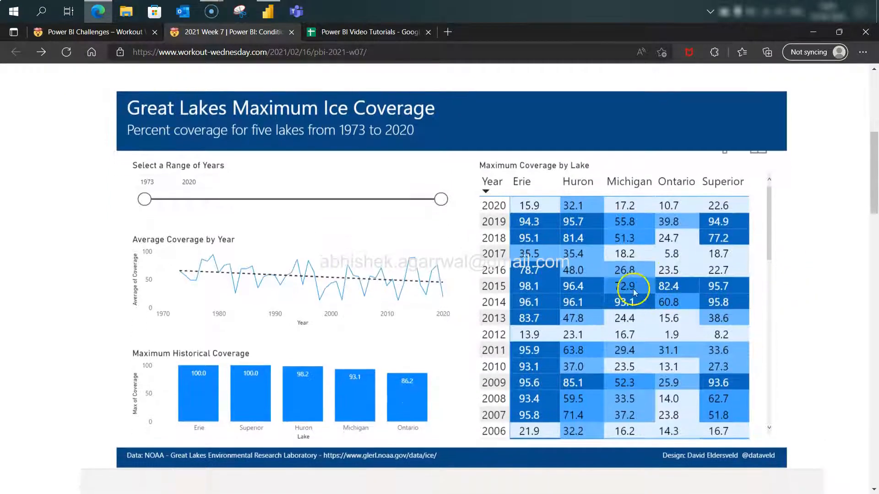
key("alt+Tab")
Try the Minimal, Bold header and Alternating rows style presets on the matrix.
left_click(729, 263)
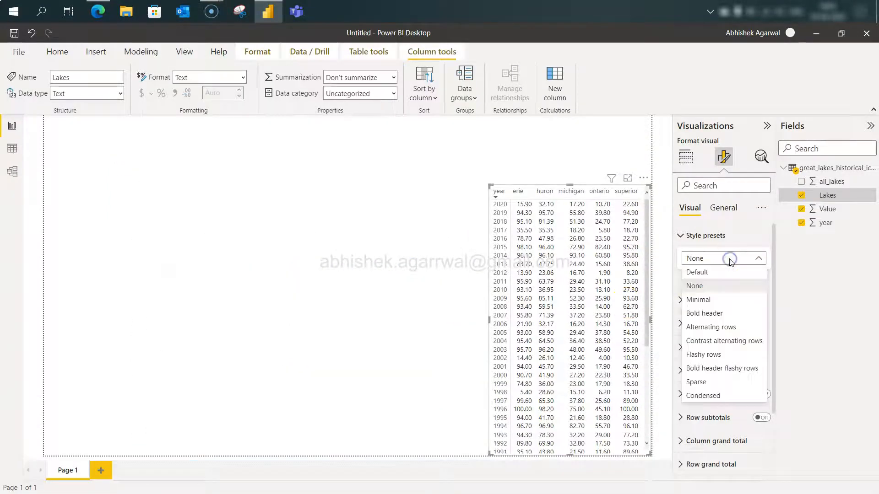
left_click(729, 295)
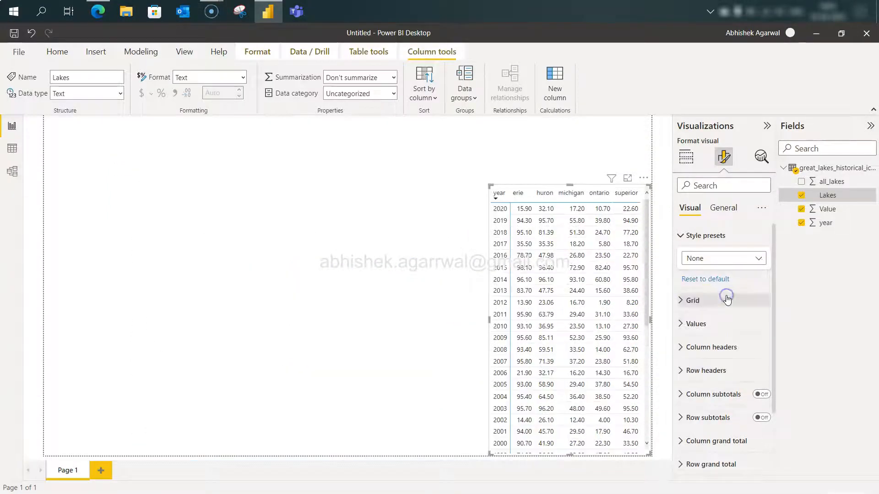
left_click(726, 262)
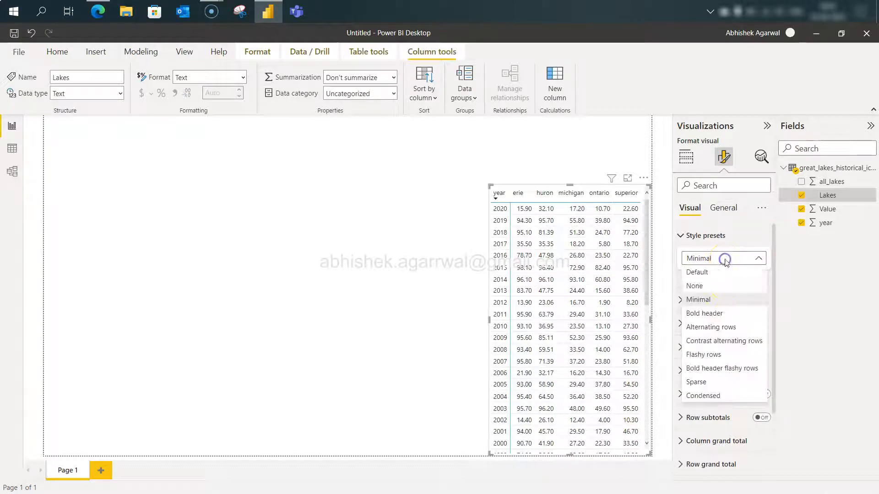
left_click(723, 313)
left_click(723, 259)
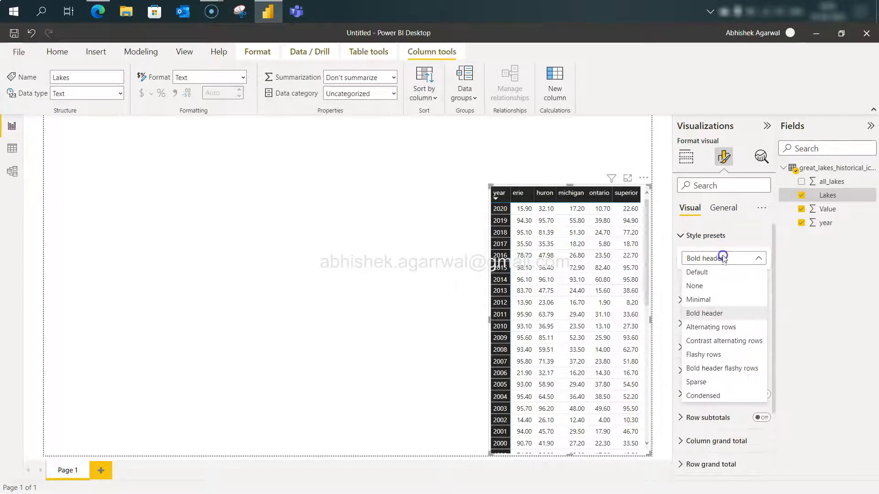
left_click(722, 325)
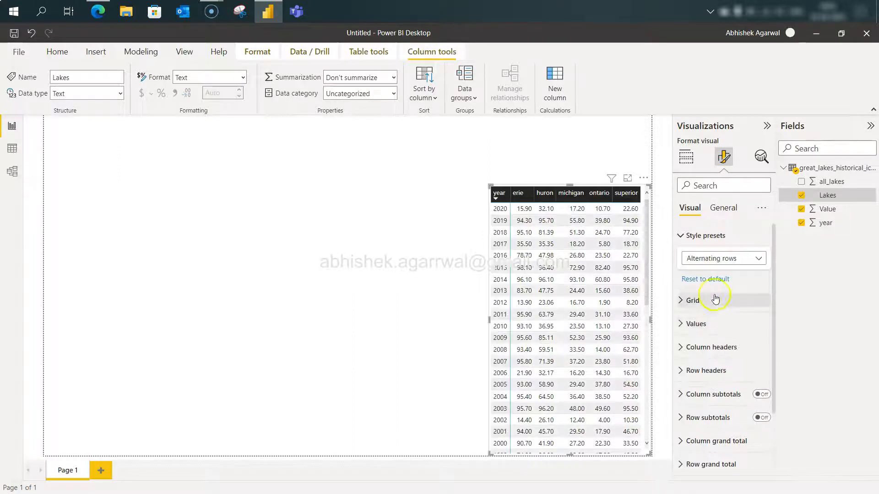
Apply the Minimal style preset to the matrix and compare its headers with the sample table.
left_click(719, 259)
left_click(716, 300)
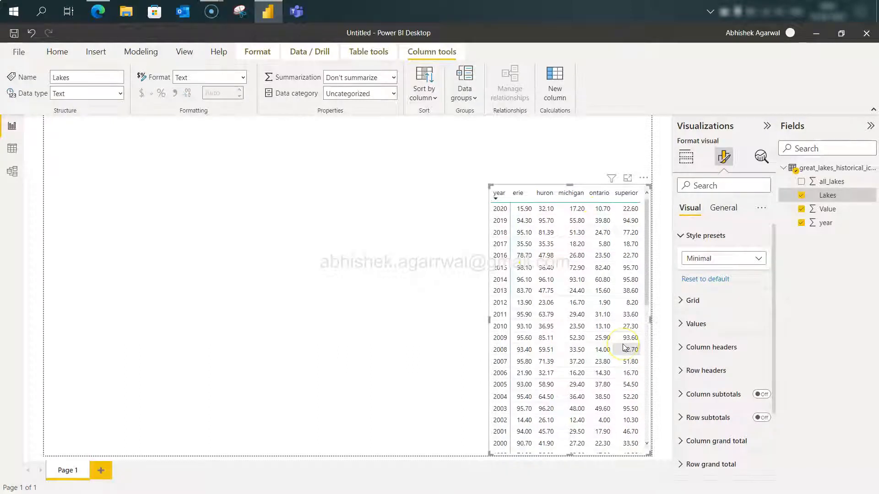
key("alt+Tab")
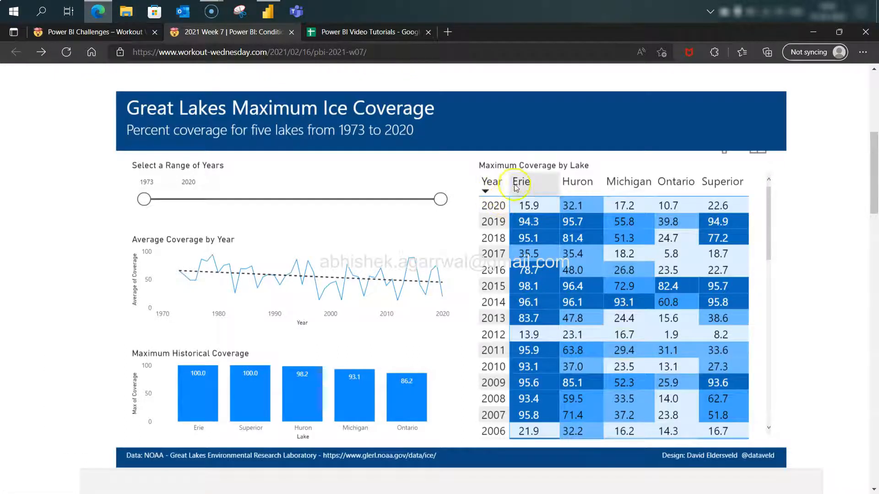
key("alt+Tab")
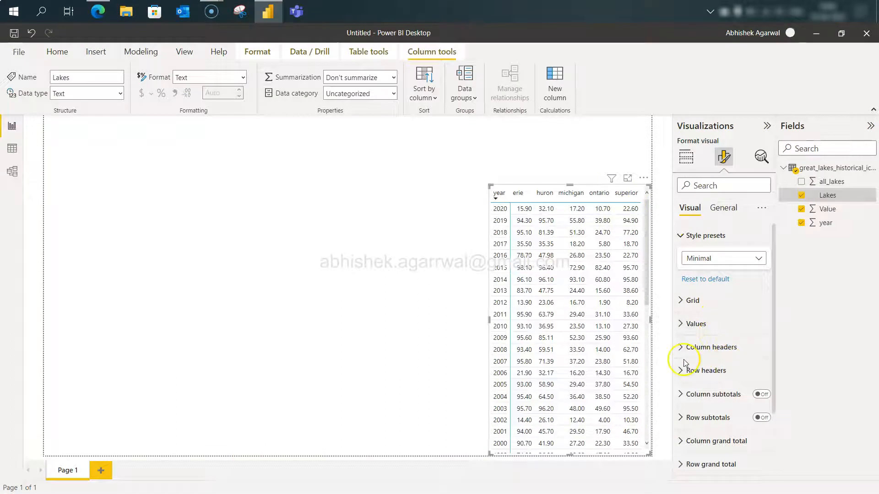
Set the column headers' font size to 13 and widen the matrix to about 406 so every lake column fits.
scroll(685, 365, "down", 2)
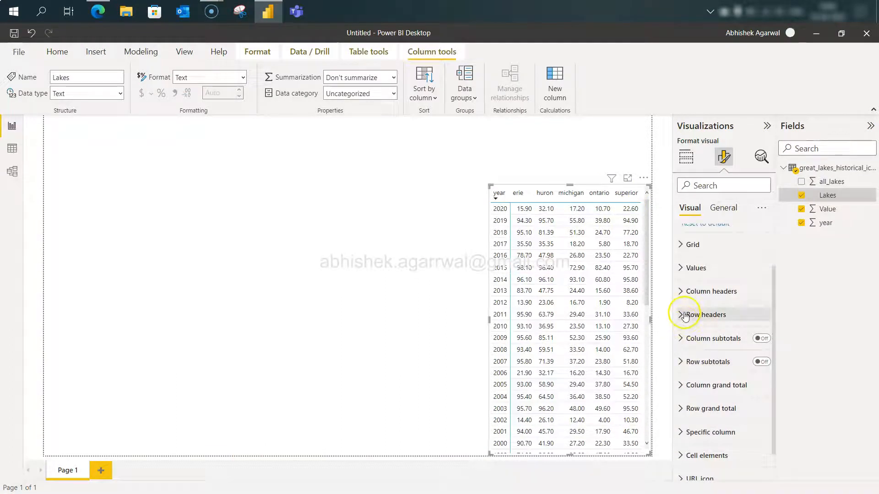
left_click(683, 295)
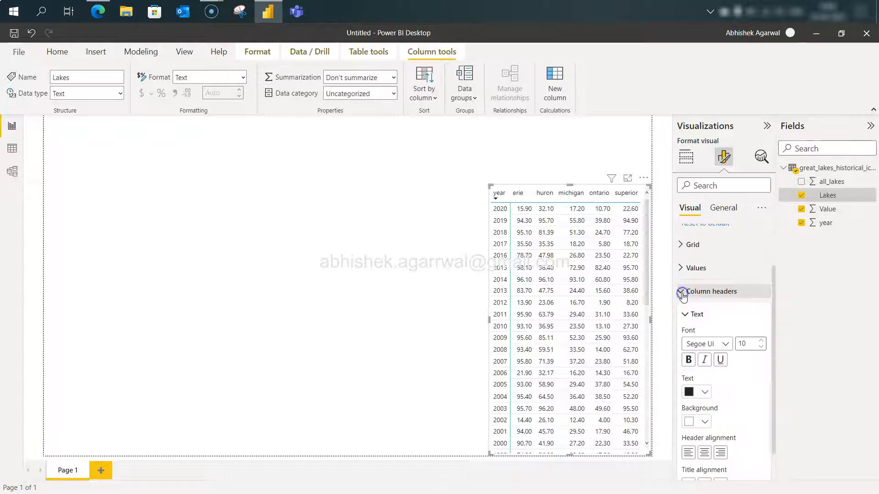
left_click(761, 341)
left_click(761, 342)
left_click(761, 342)
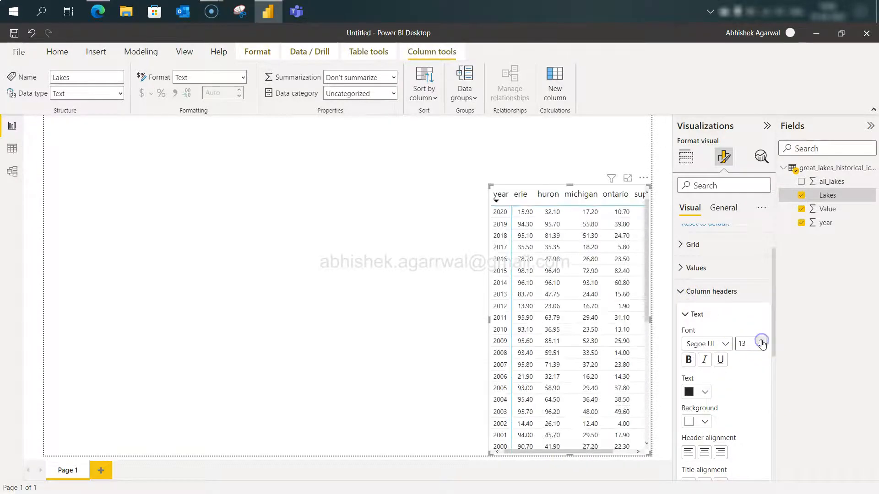
left_click_drag(489, 319, 459, 322)
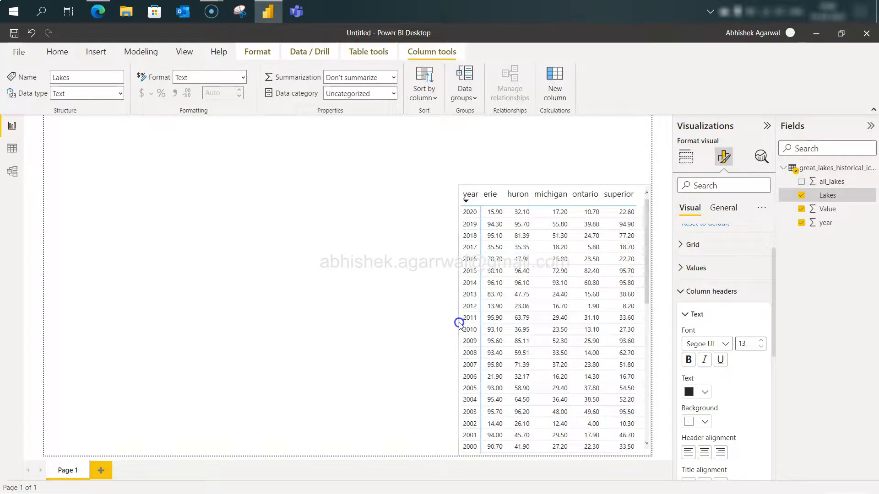
right_click(732, 393)
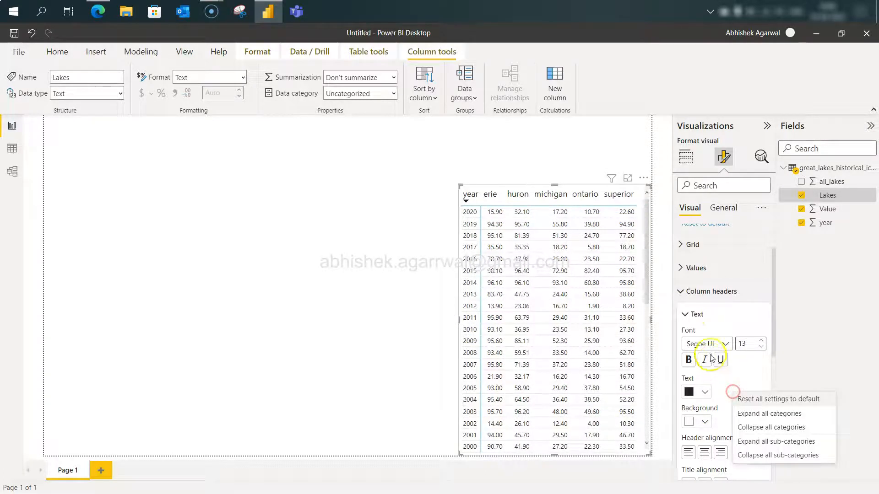
left_click(682, 293)
Set the row headers' font size to 11 and compare the year headers with the sample table.
left_click(682, 314)
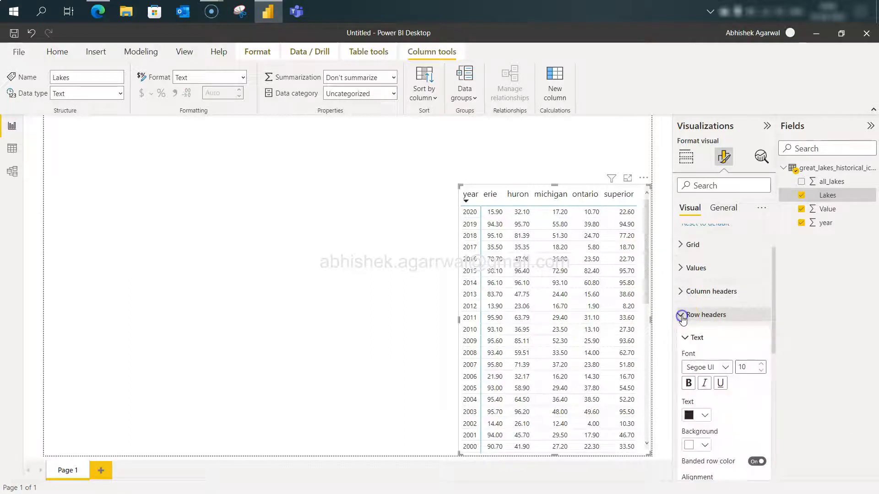
left_click(760, 364)
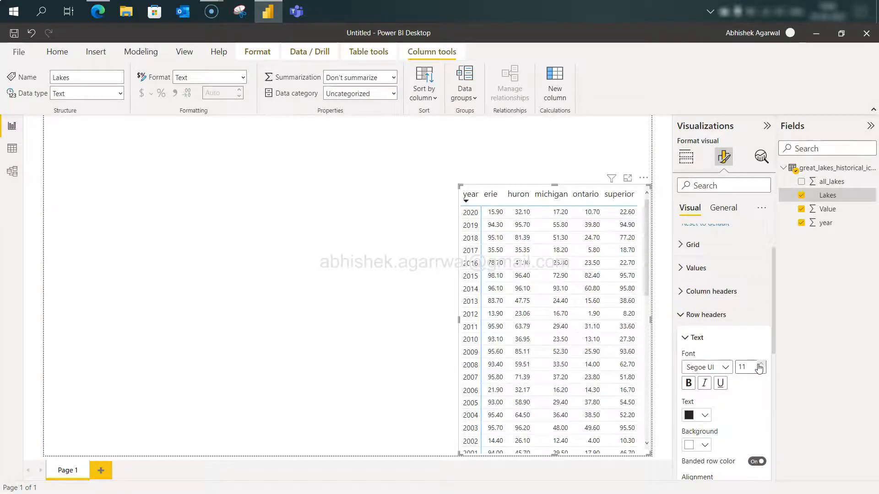
key("alt+Tab")
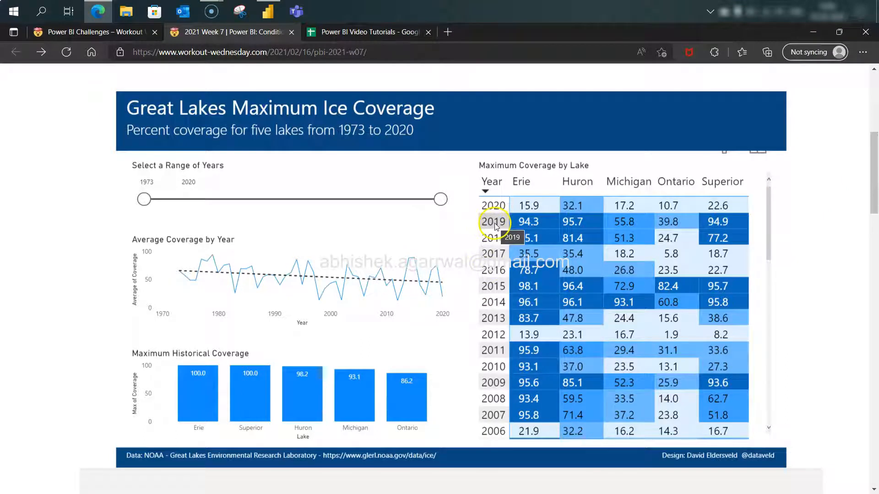
key("alt+Tab")
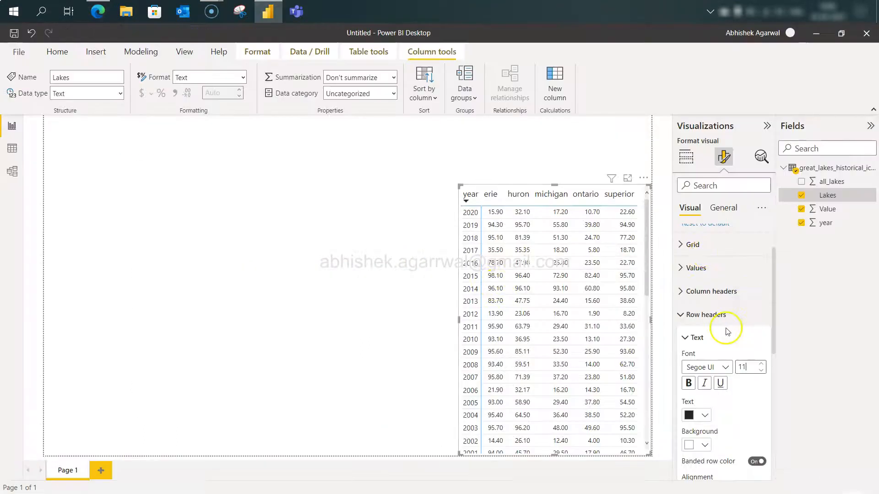
Review the matrix's style presets, its values and options settings, and the remaining visual formatting categories.
scroll(728, 330, "up", 2)
left_click(730, 259)
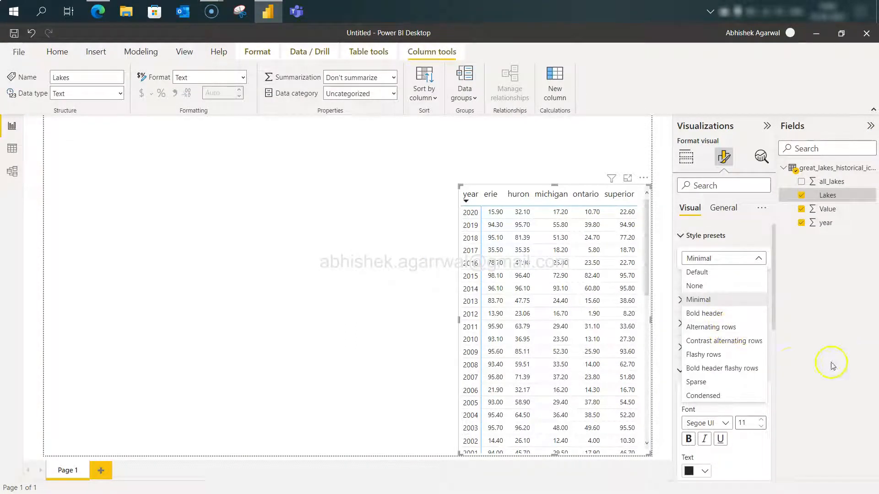
left_click(792, 365)
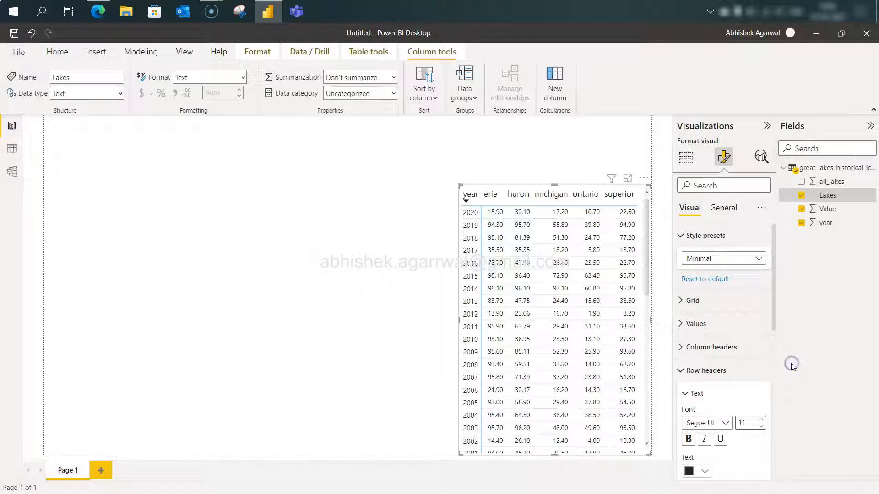
left_click(682, 370)
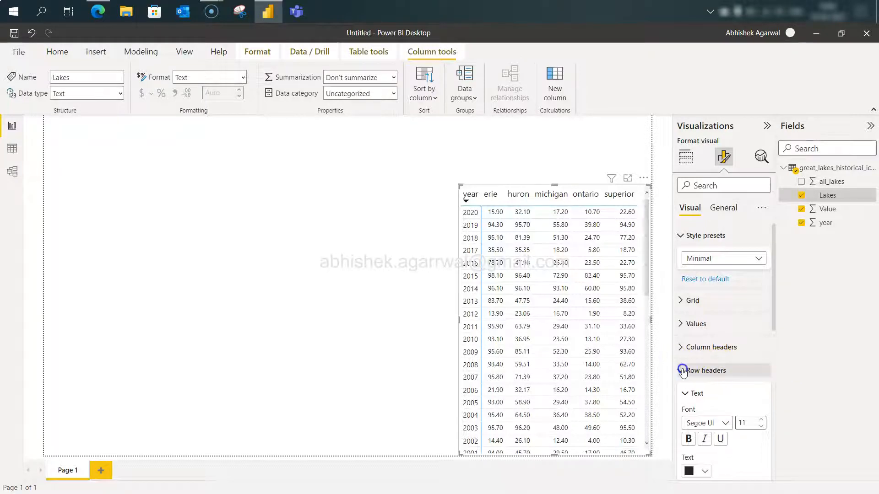
left_click(686, 324)
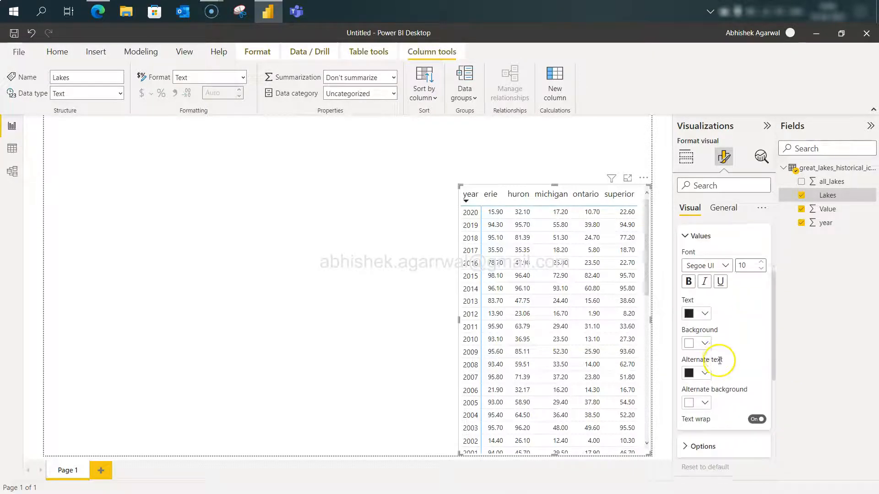
scroll(719, 360, "down", 2)
left_click(684, 362)
scroll(685, 364, "up", 5)
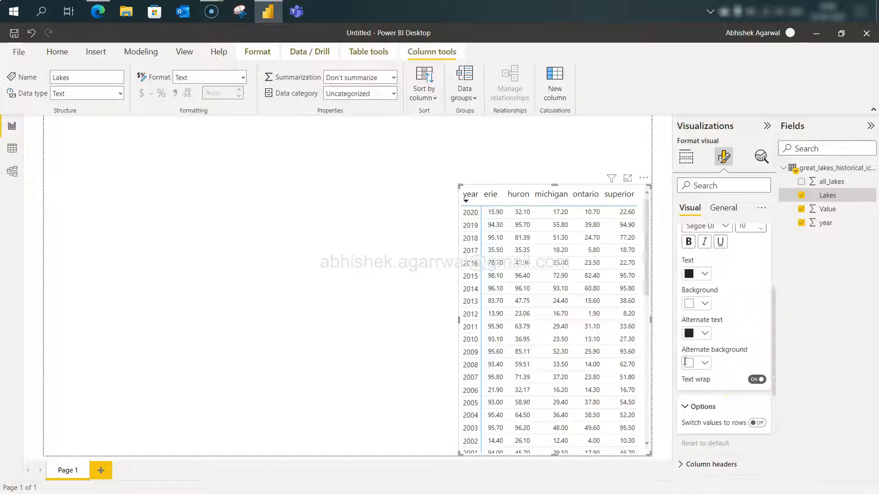
scroll(684, 361, "down", 5)
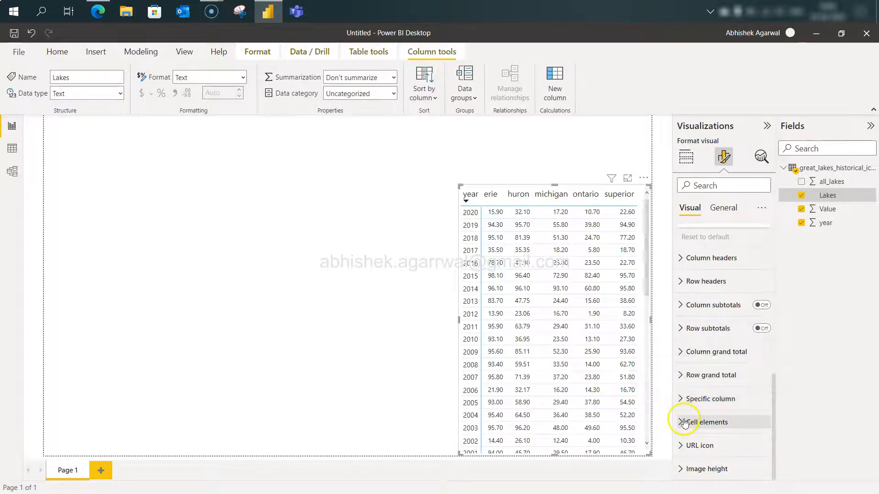
scroll(727, 270, "up", 5)
Review the matrix's general formatting settings, including its size properties and its background, border and shadow effects.
left_click(718, 217)
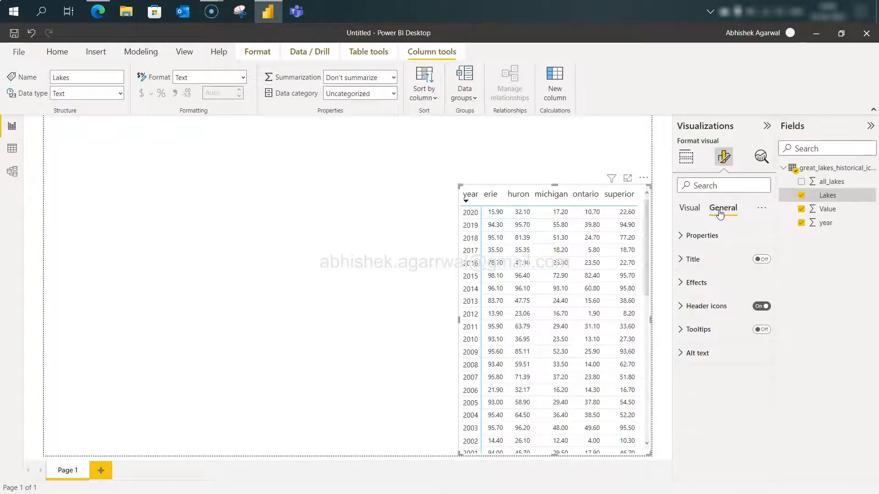
left_click(692, 242)
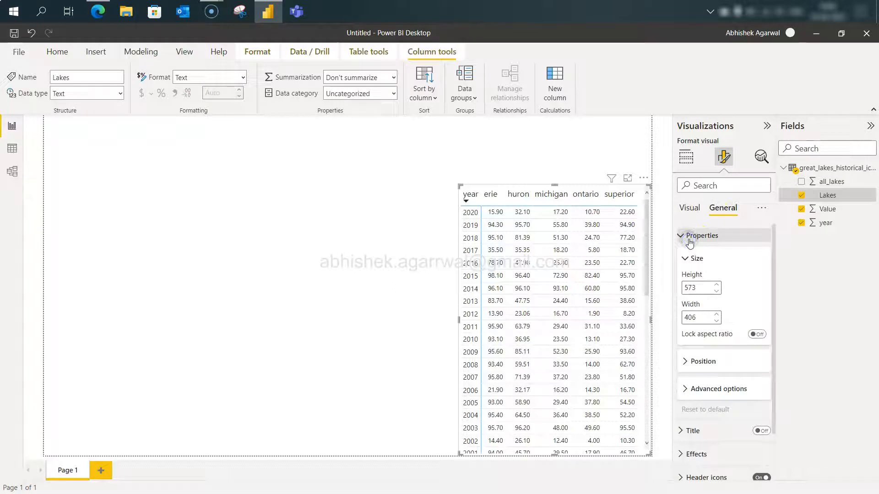
scroll(718, 309, "down", 1)
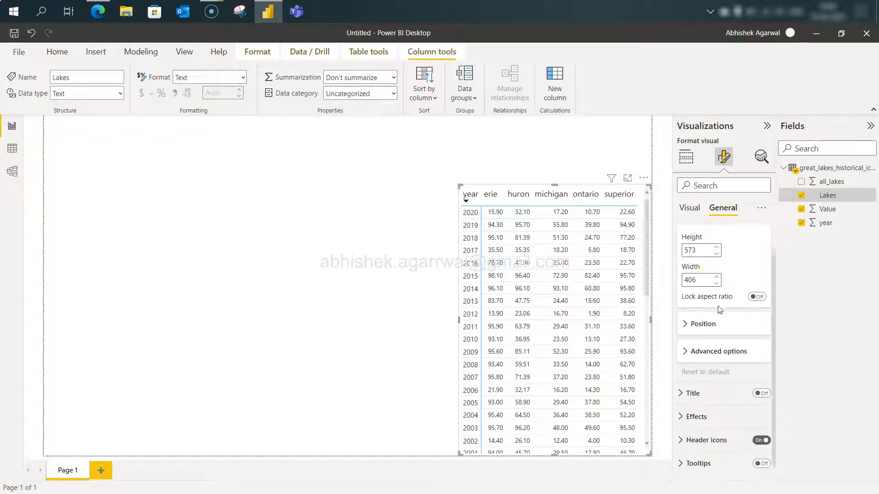
scroll(718, 309, "up", 1)
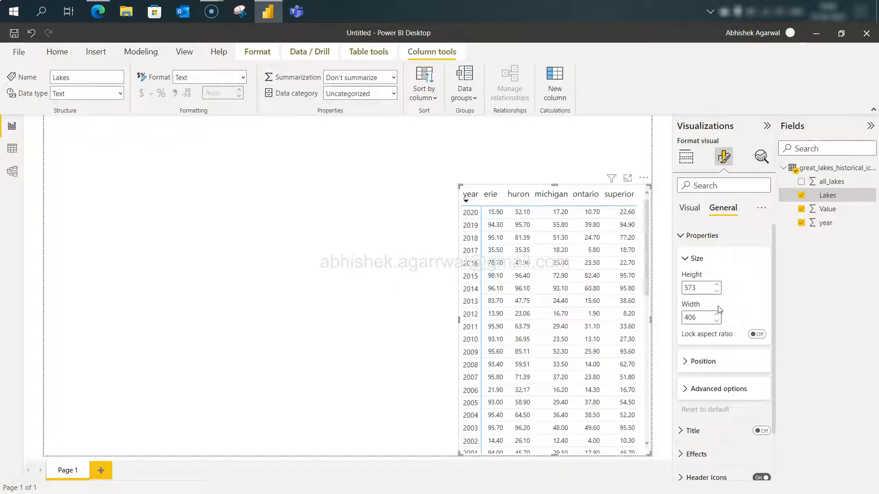
scroll(717, 309, "down", 1)
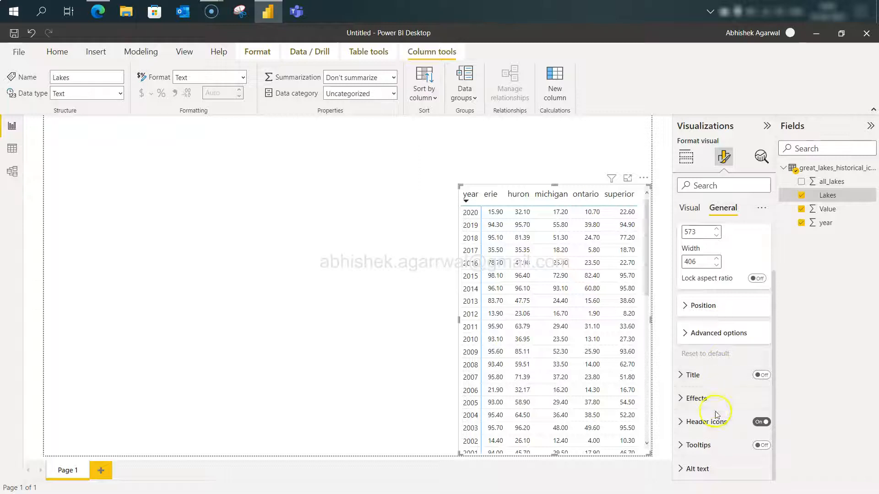
left_click(693, 424)
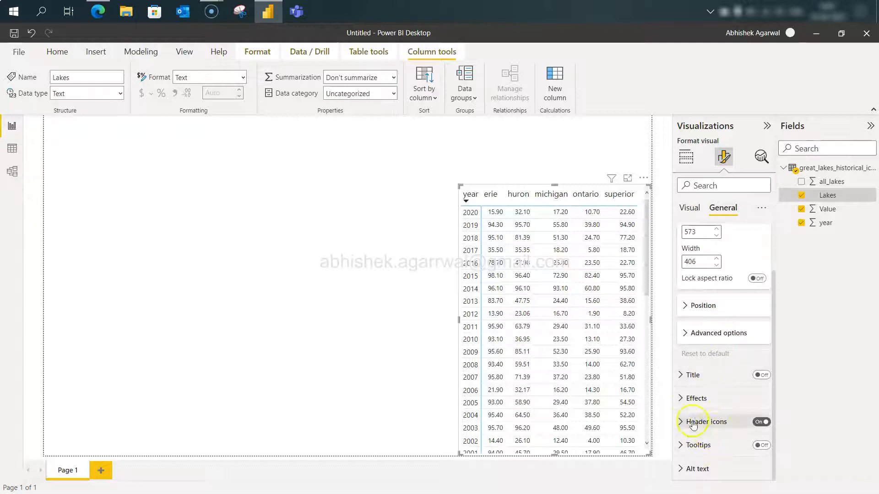
left_click(684, 399)
scroll(686, 404, "down", 1)
scroll(686, 405, "down", 1)
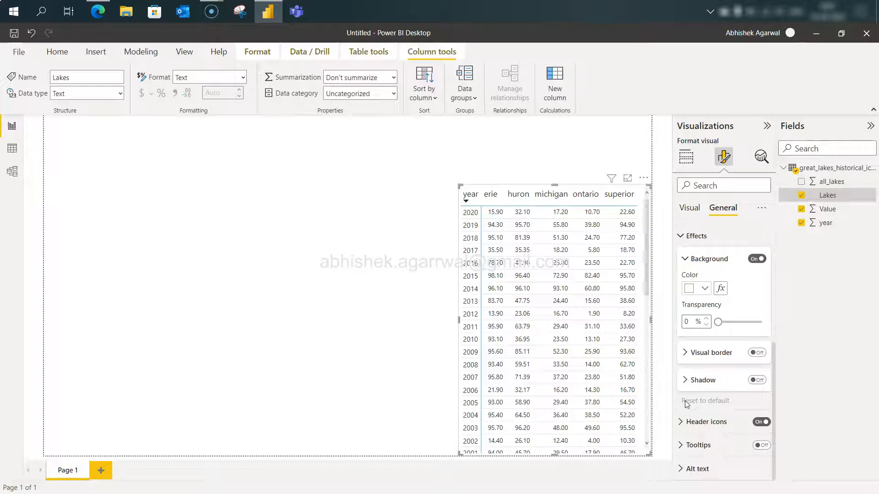
scroll(691, 275, "up", 3)
left_click(692, 242)
left_click(694, 208)
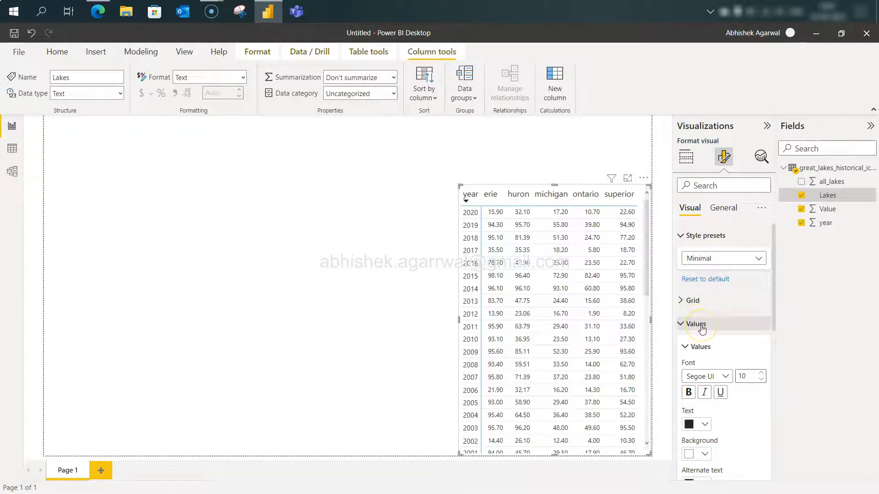
Review the matrix's visual formatting categories, from the values' font and colour settings to the cell elements options for the Value series.
left_click(682, 235)
left_click(682, 265)
left_click(682, 265)
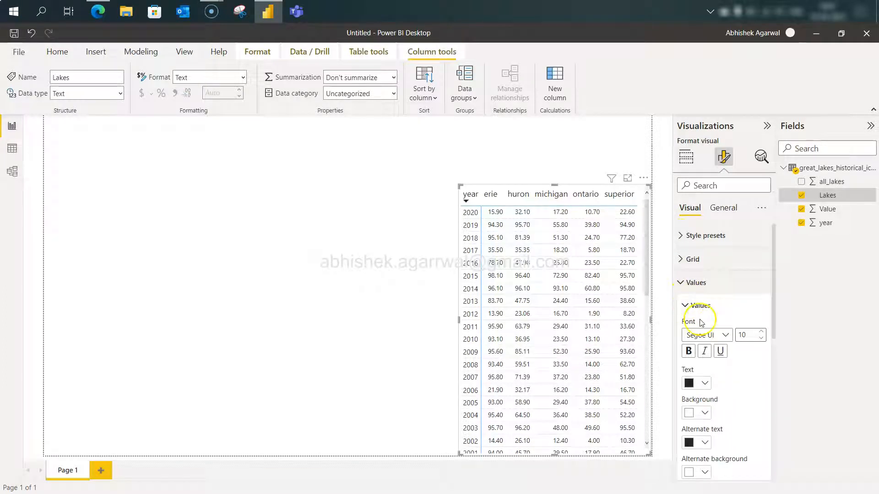
scroll(701, 323, "down", 2)
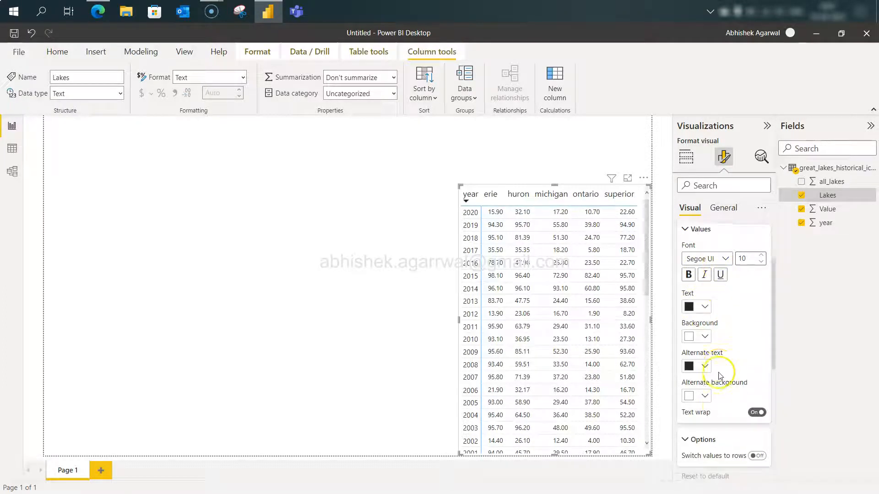
scroll(718, 376, "down", 2)
scroll(722, 403, "down", 3)
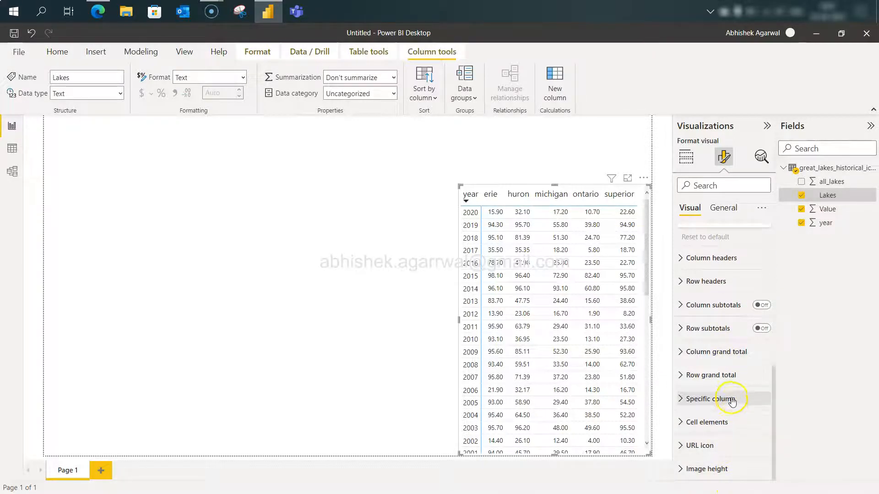
left_click(686, 421)
scroll(686, 425, "down", 3)
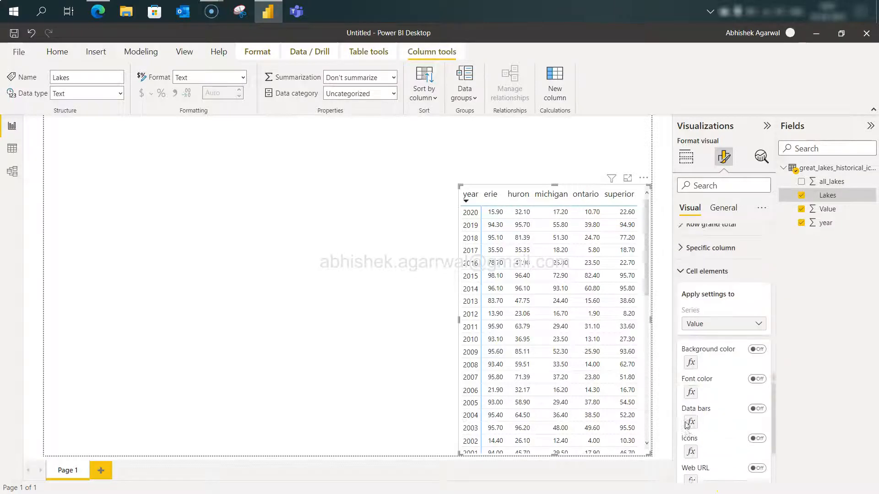
scroll(687, 425, "down", 3)
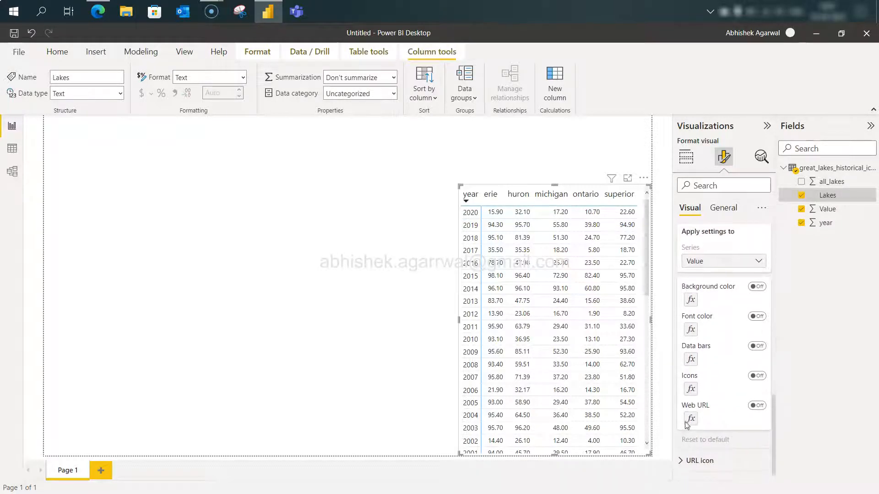
scroll(687, 425, "up", 3)
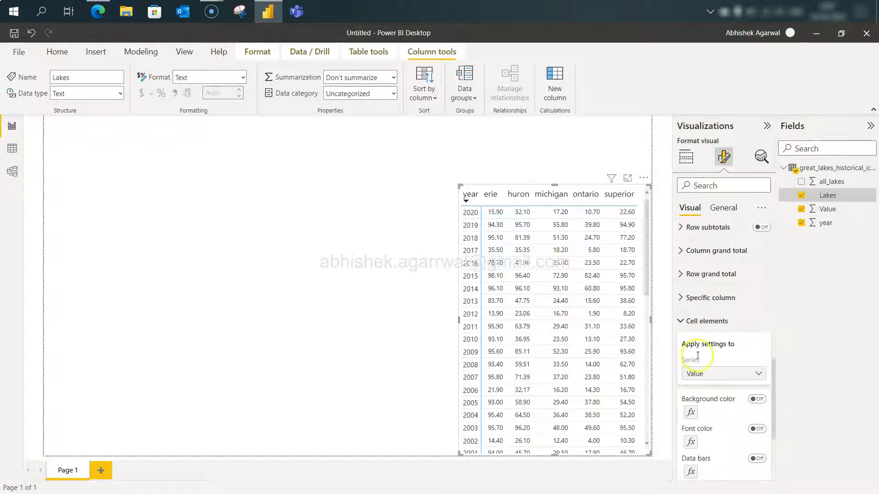
Set the value decimal places to 1 for the Value series in the matrix's specific column settings.
left_click(705, 298)
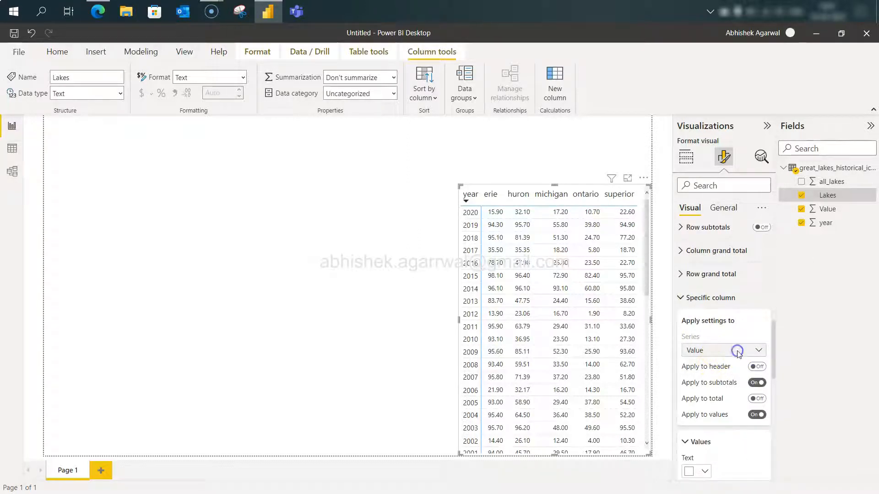
scroll(750, 403, "down", 5)
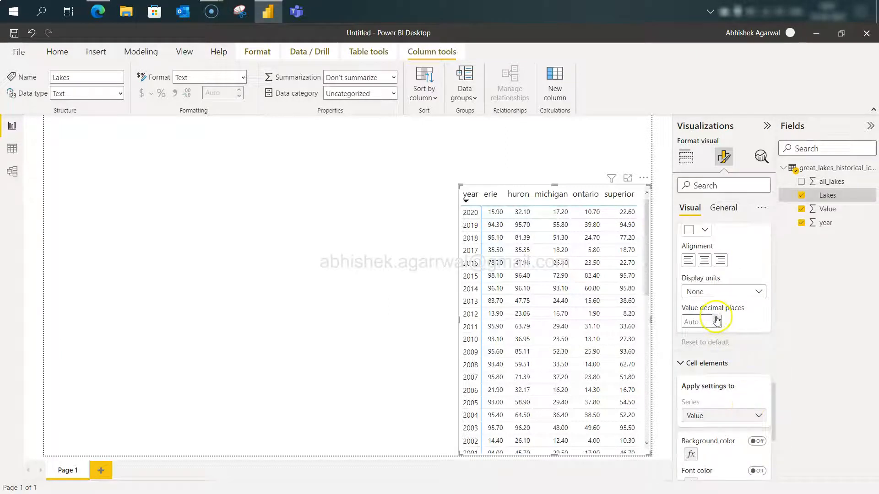
scroll(716, 321, "up", 4)
scroll(718, 349, "up", 2)
scroll(721, 350, "down", 3)
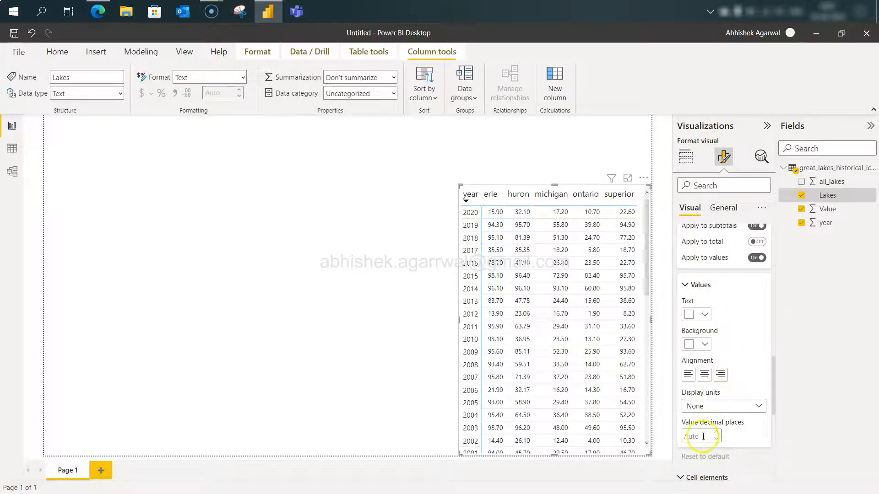
type("1")
key("Tab")
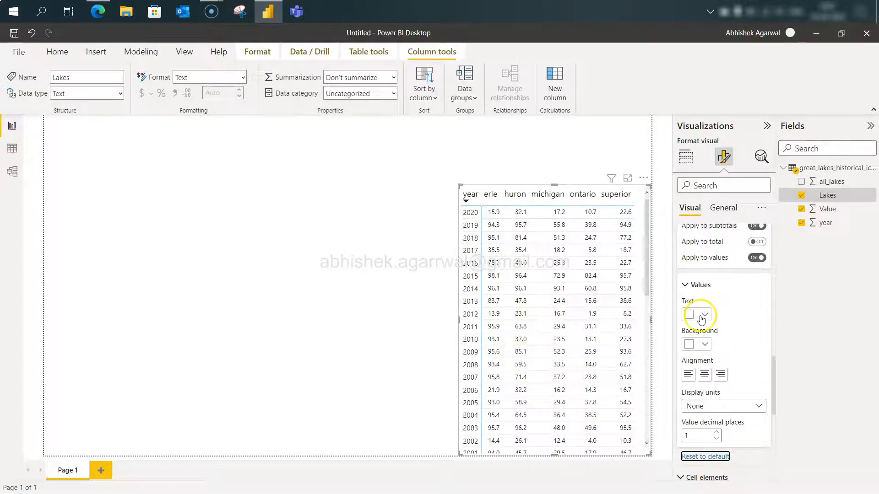
Collapse the Specific column and Cell elements categories and widen the matrix to about 428.
scroll(704, 314, "up", 3)
right_click(692, 326)
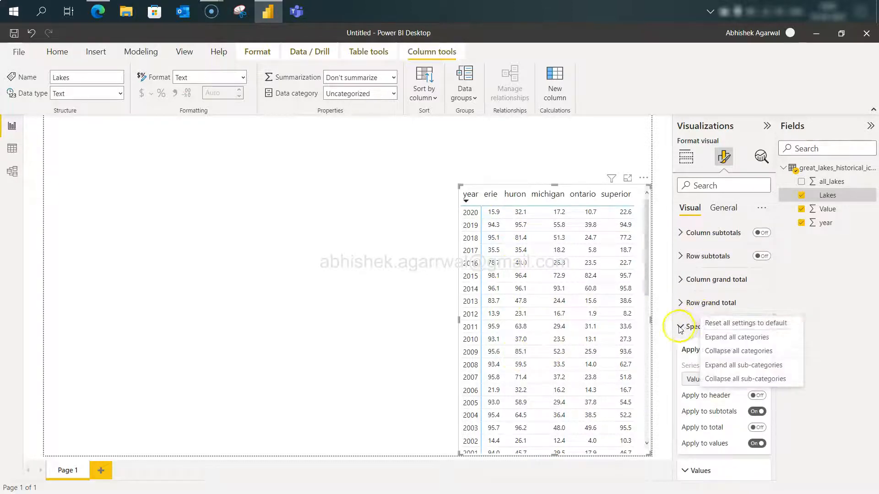
left_click(682, 326)
left_click(681, 351)
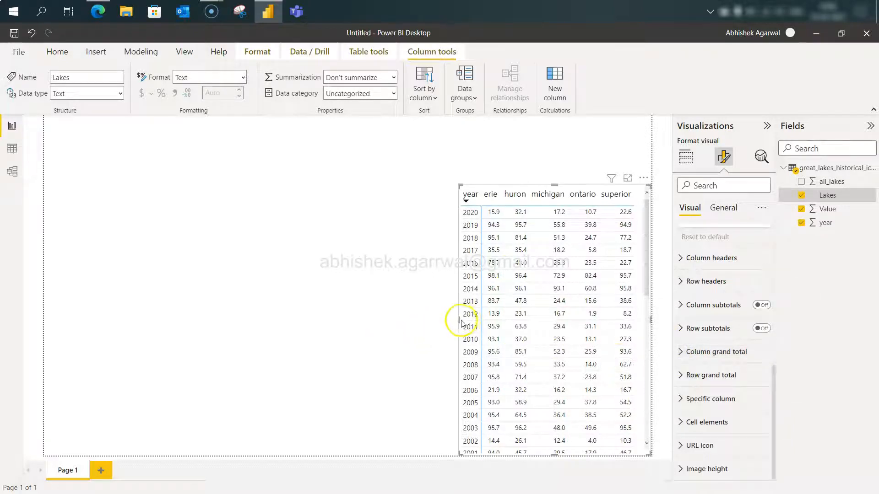
left_click_drag(459, 320, 450, 323)
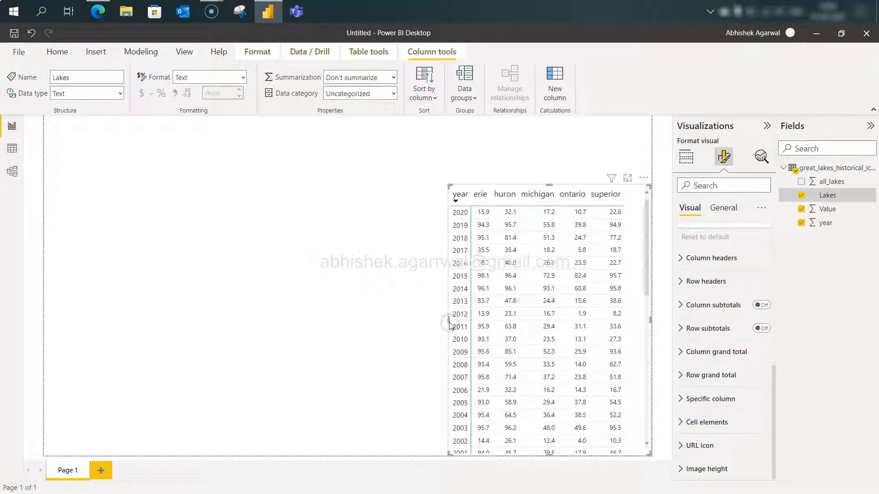
Turn on the matrix's title and set its text to "Maximum Coverage by Lake", as in the sample report.
key("alt+Tab")
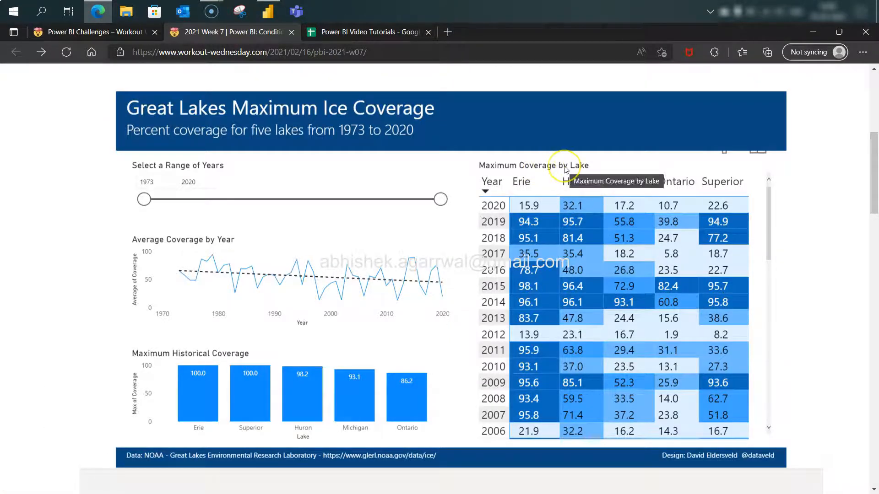
key("alt+Tab")
left_click(722, 208)
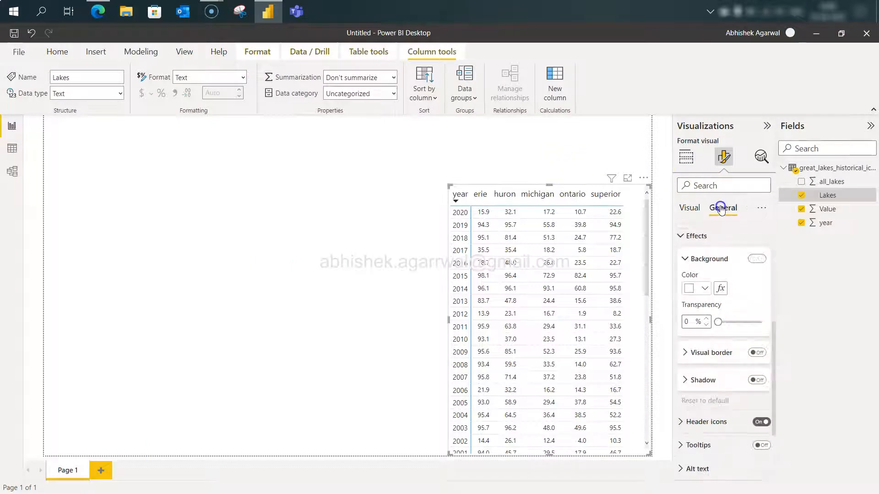
left_click(685, 258)
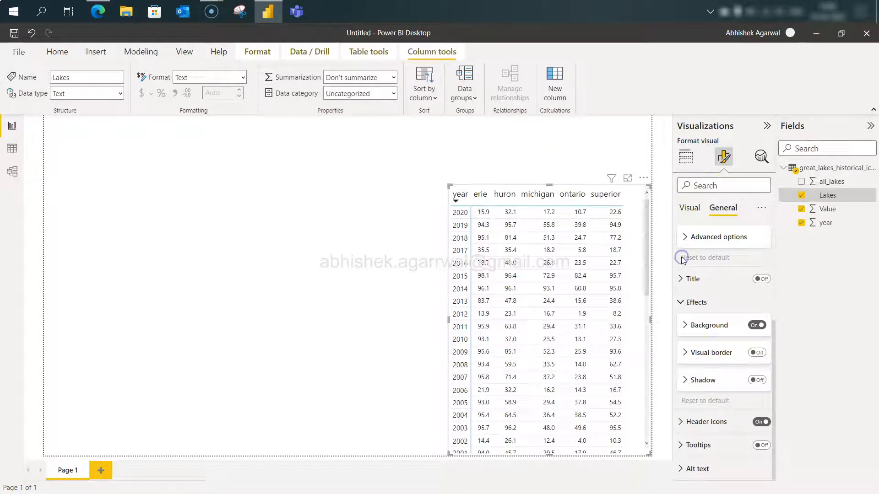
scroll(682, 373, "up", 3)
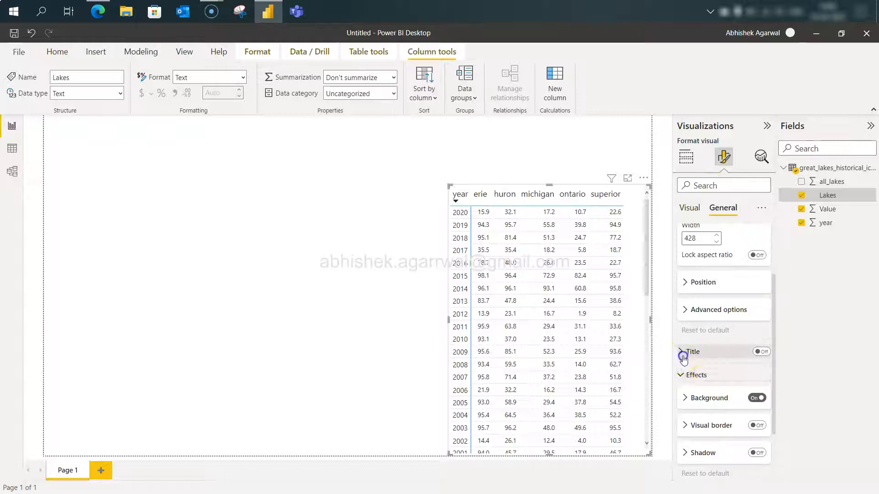
left_click(684, 352)
left_click(760, 351)
left_click(706, 386)
type("Ma")
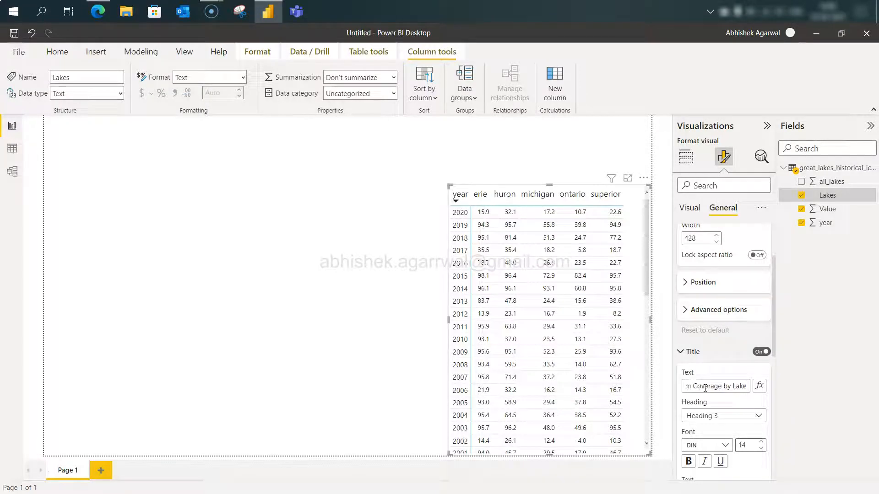
key("alt+Tab")
key("alt+Tab")
key("Tab")
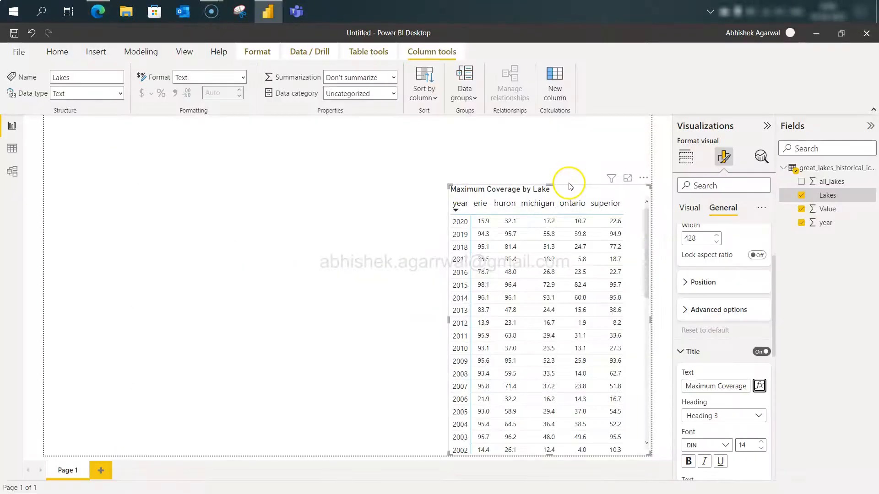
Switch to the challenge page in the browser to compare the matrix with the sample report and read the requirement about filtering out a lake.
key("alt+Tab")
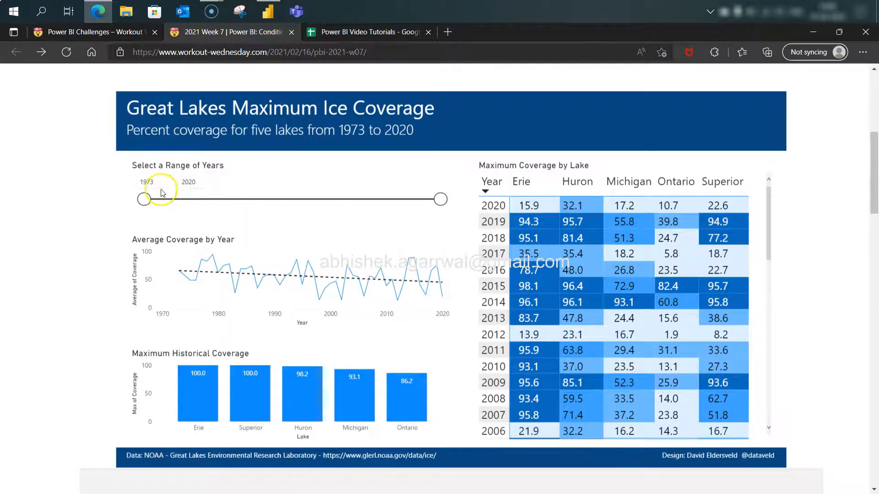
key("alt+Tab")
key("alt+Tab")
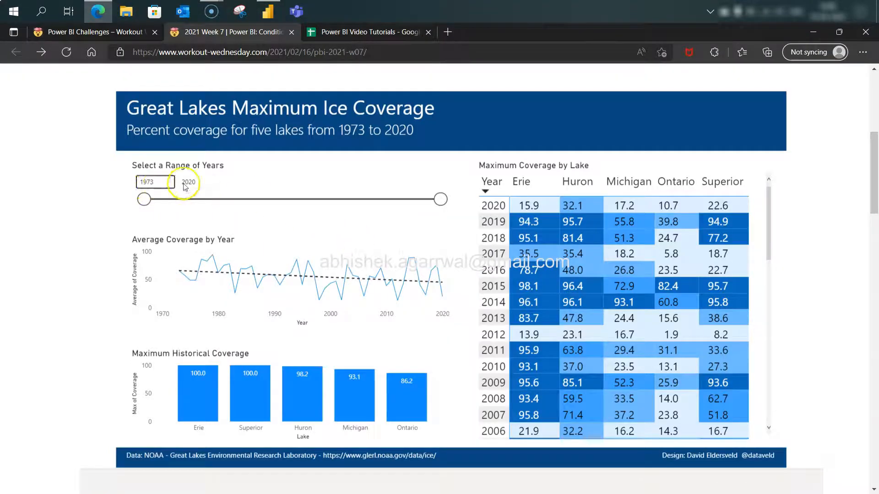
key("alt+Tab")
key("alt+Tab")
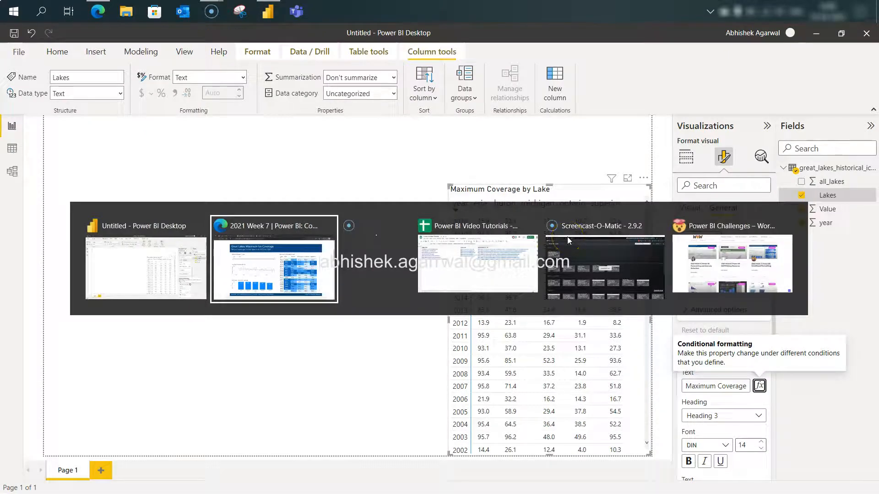
scroll(567, 237, "down", 3)
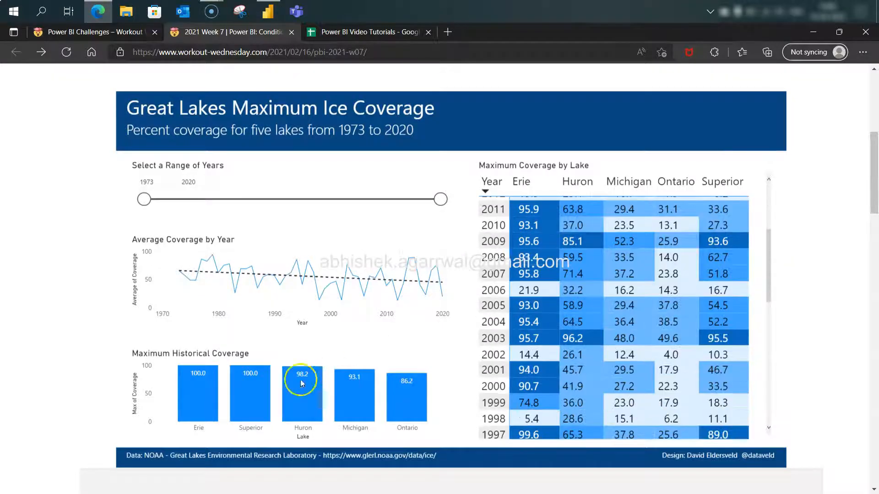
scroll(302, 383, "down", 12)
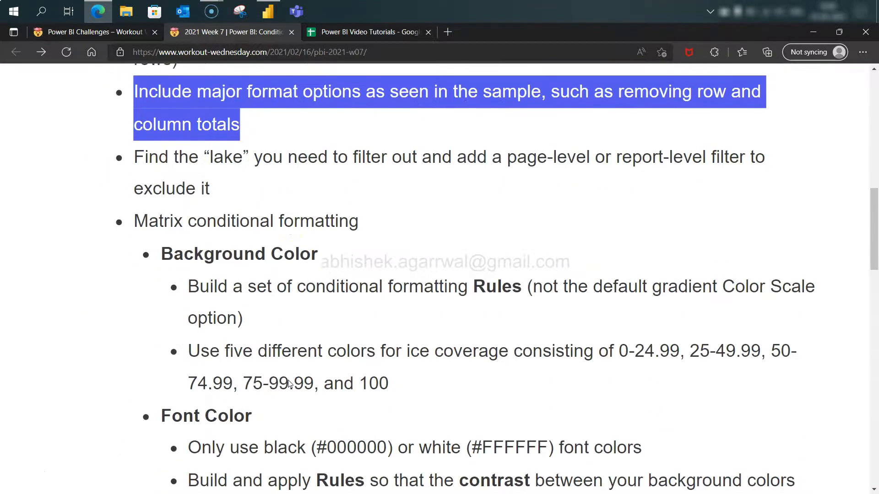
scroll(289, 384, "down", 1)
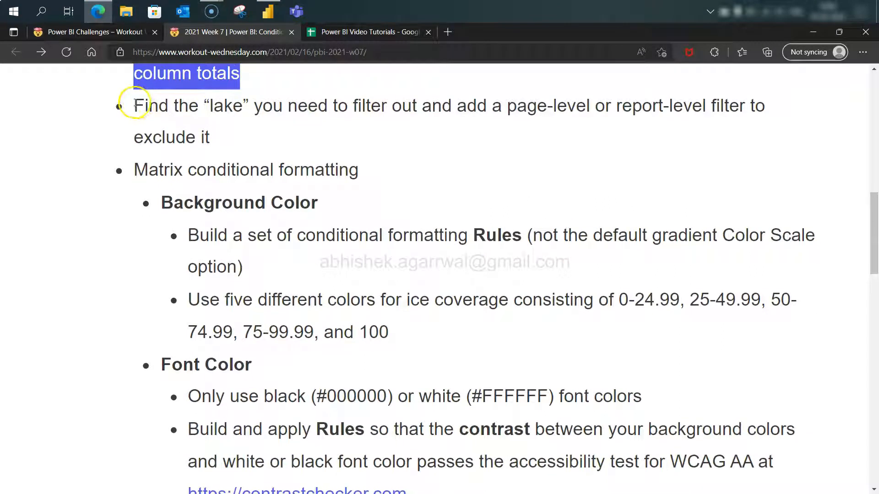
triple_click(471, 108)
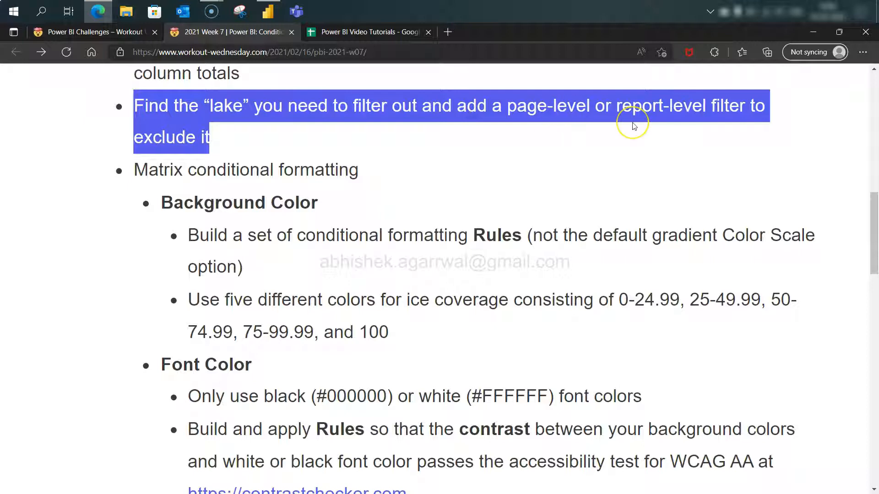
scroll(631, 124, "up", 7)
scroll(631, 122, "up", 10)
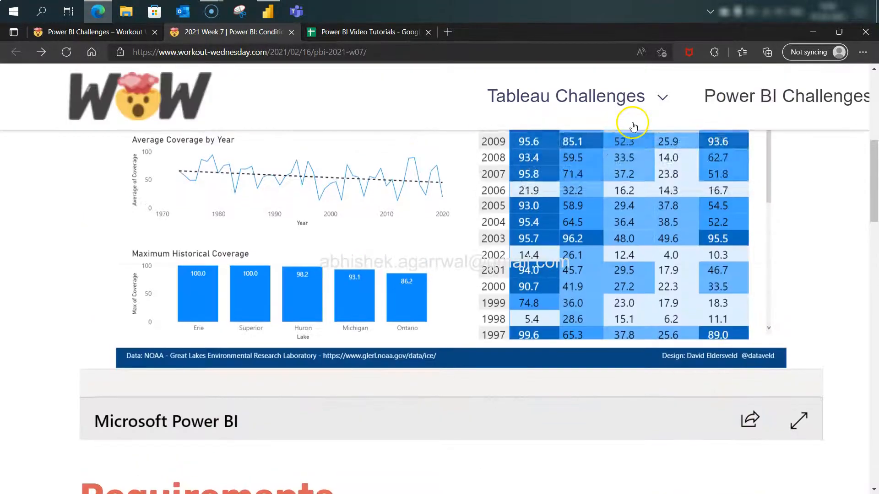
Switch between the challenge page and Power BI Desktop to compare the title, headers and cell styling of the matrix with the sample.
key("alt+Tab")
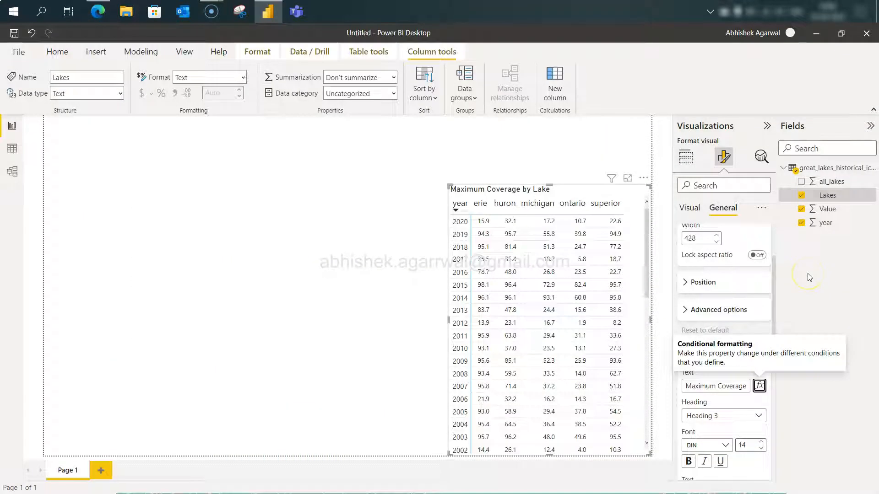
key("alt+Tab")
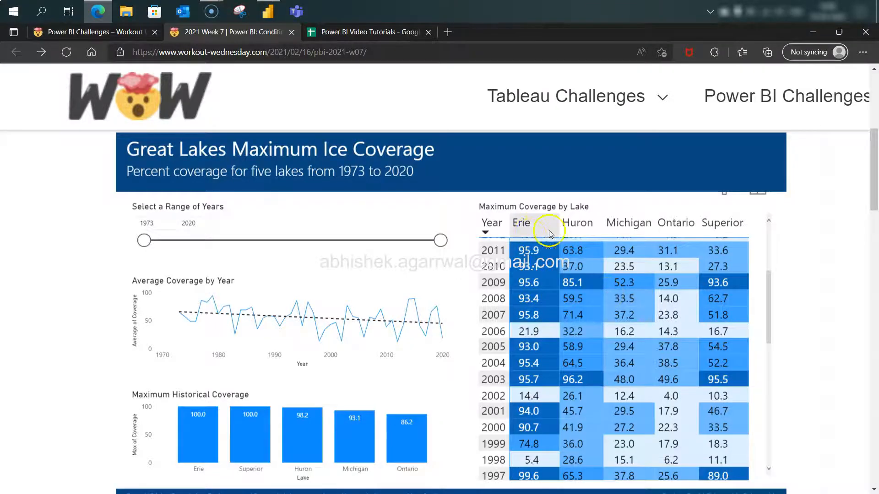
key("alt+Tab")
key("alt+Tab")
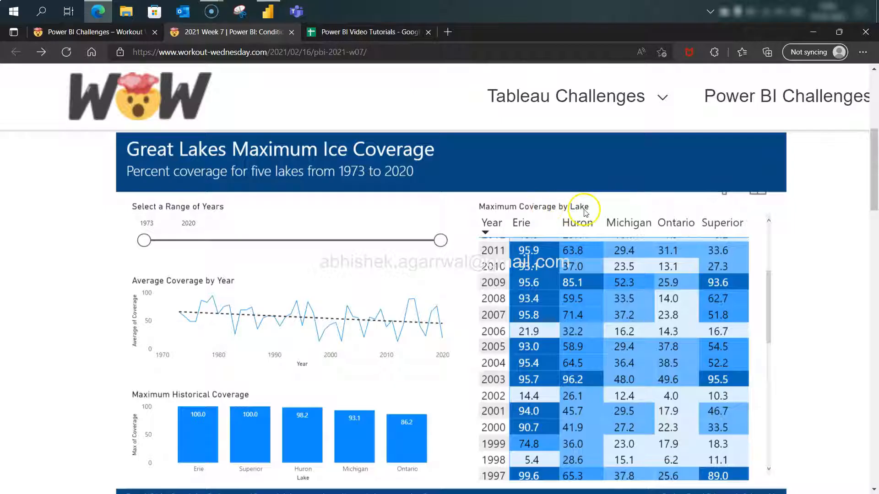
key("alt+Tab")
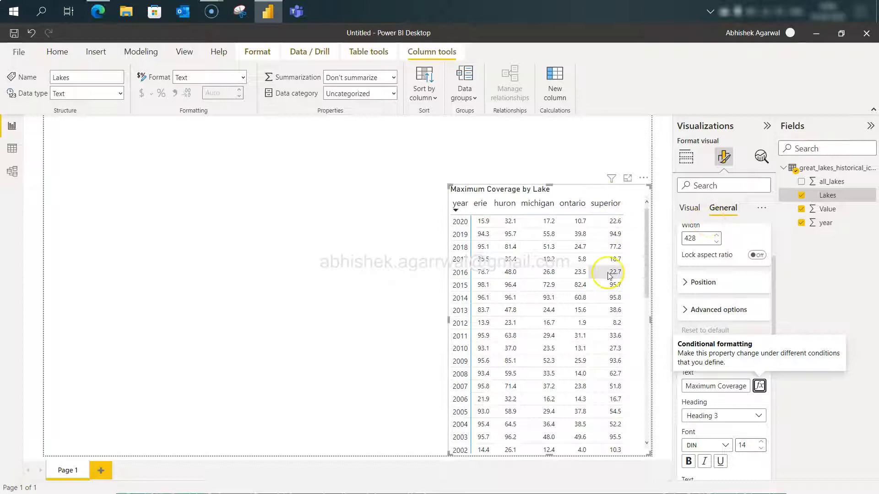
scroll(609, 276, "down", 3)
scroll(609, 276, "up", 3)
key("alt+Tab")
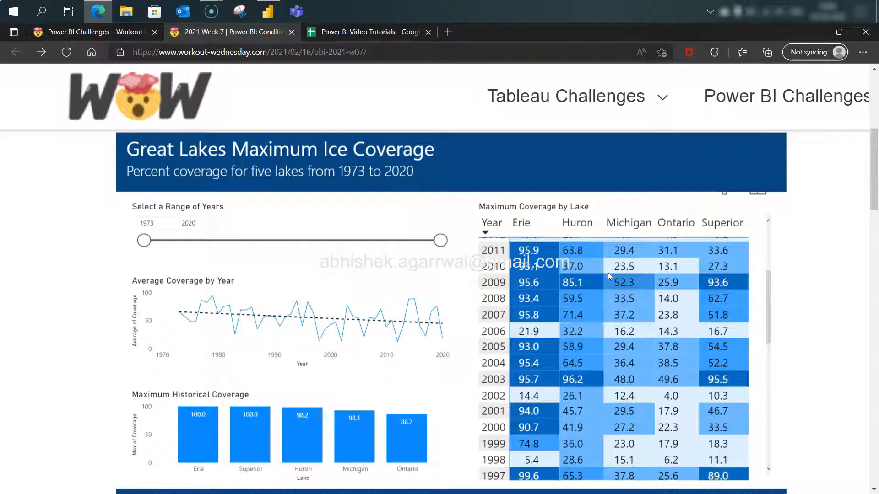
scroll(608, 273, "down", 3)
scroll(607, 273, "up", 5)
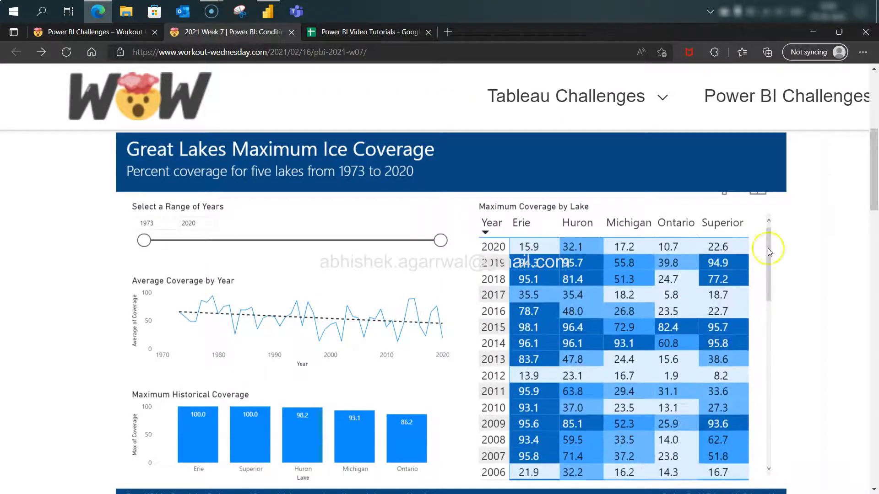
scroll(671, 313, "up", 3)
scroll(671, 313, "down", 1)
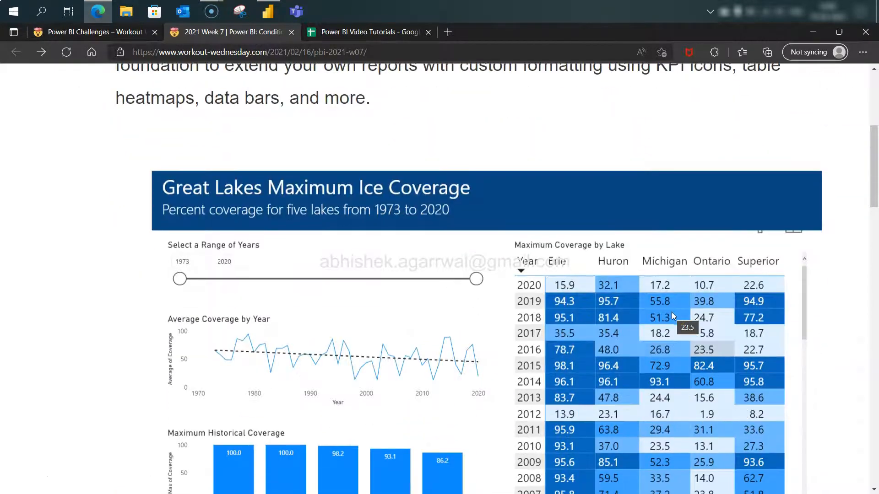
scroll(843, 312, "down", 4)
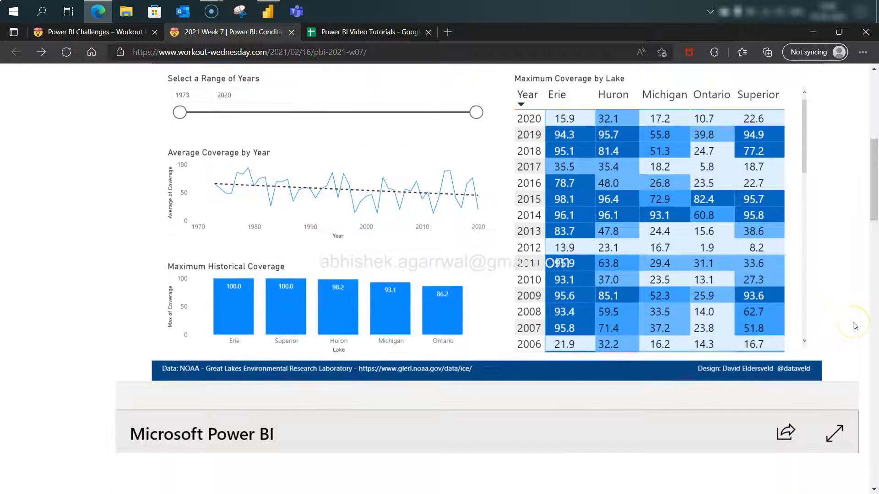
key("alt+Tab")
key("alt+Tab")
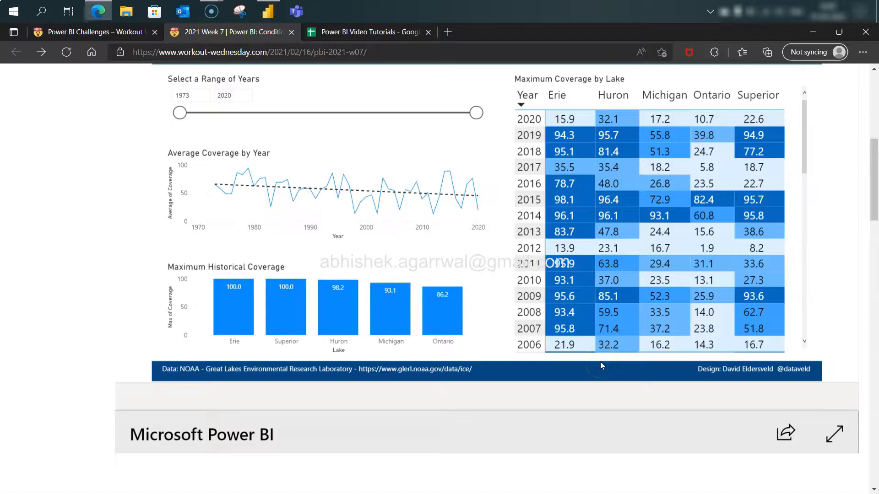
key("alt+Tab")
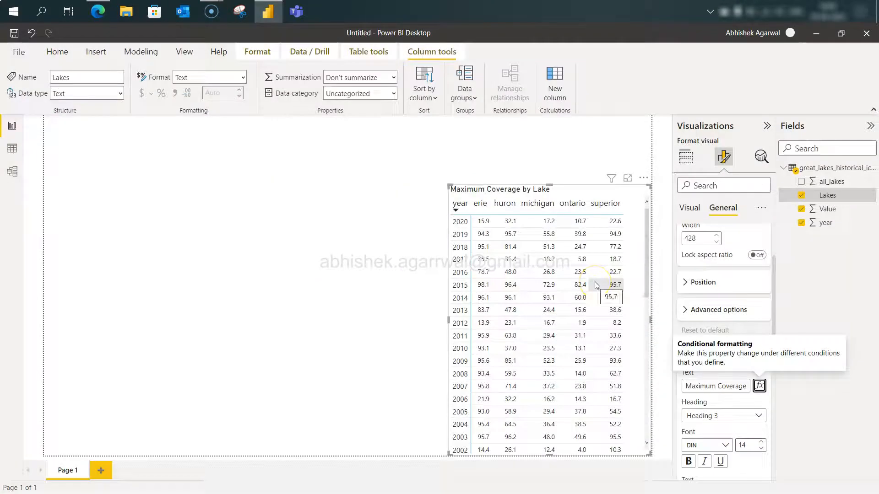
Return to the challenge page in the browser and read the matrix conditional formatting requirements for background color, font color and icons.
key("alt+Tab")
scroll(451, 371, "down", 3)
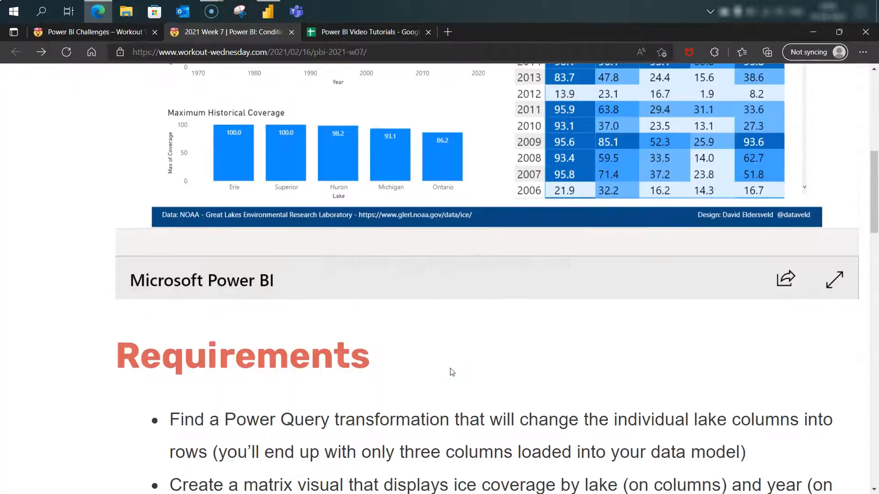
scroll(452, 372, "down", 6)
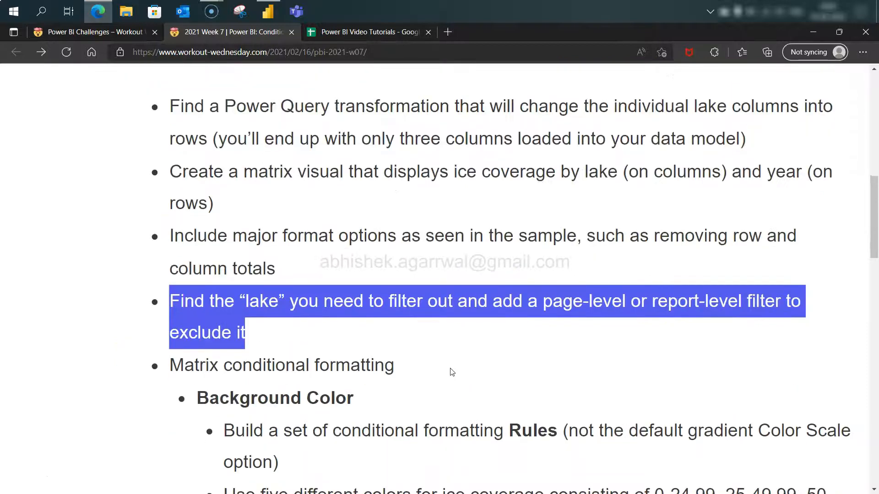
scroll(453, 372, "down", 1)
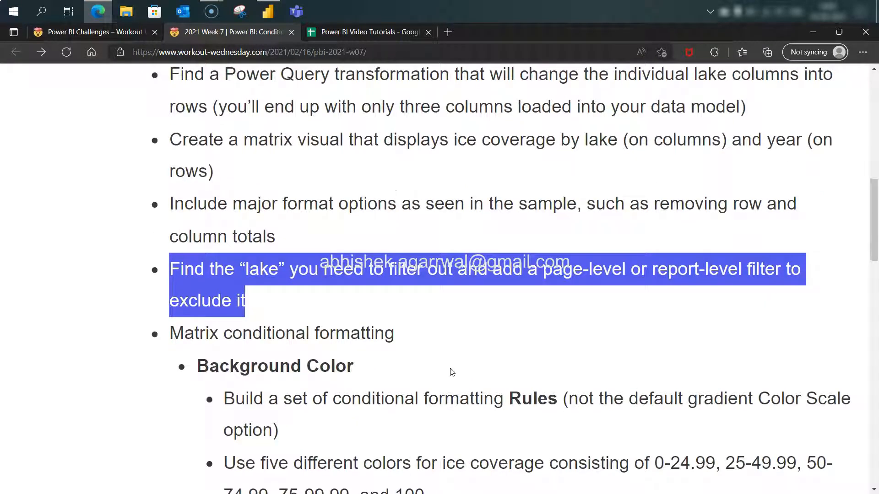
scroll(453, 372, "down", 4)
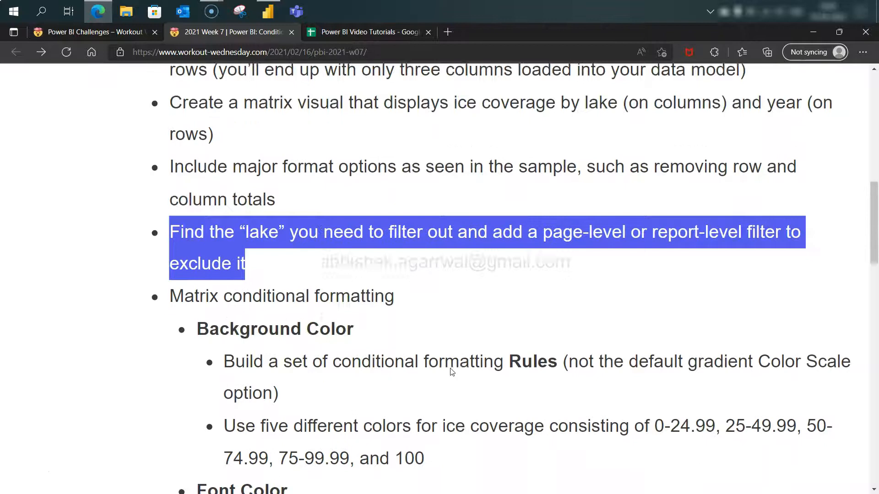
scroll(452, 372, "down", 1)
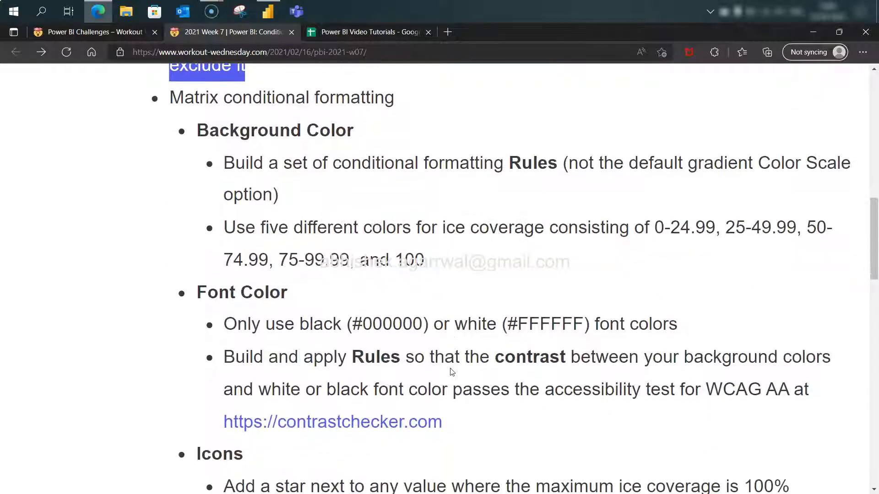
scroll(452, 372, "down", 1)
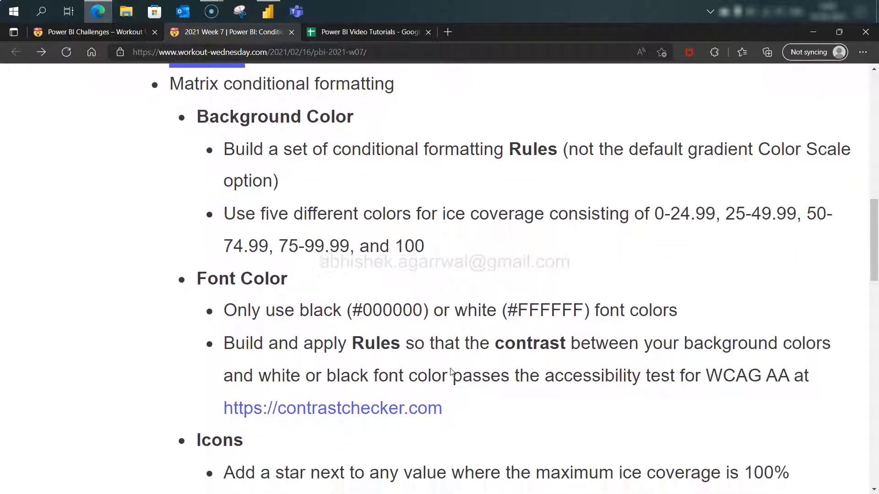
scroll(452, 372, "down", 1)
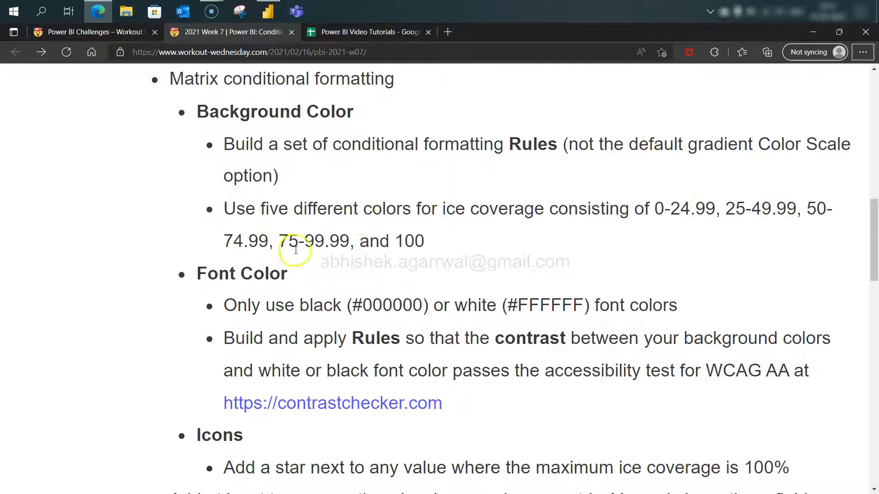
Switch to Power BI Desktop and check the matrix's Values formatting, including its background color choices, for a conditional formatting option.
key("alt+Tab")
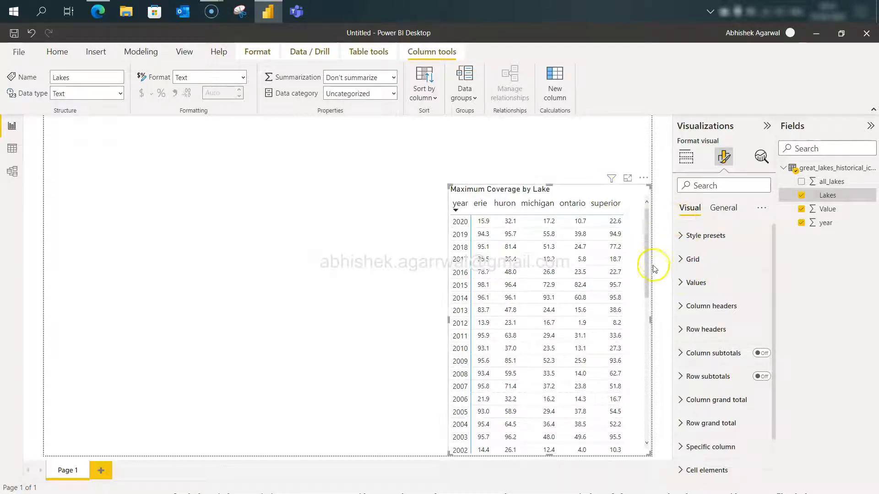
left_click(685, 282)
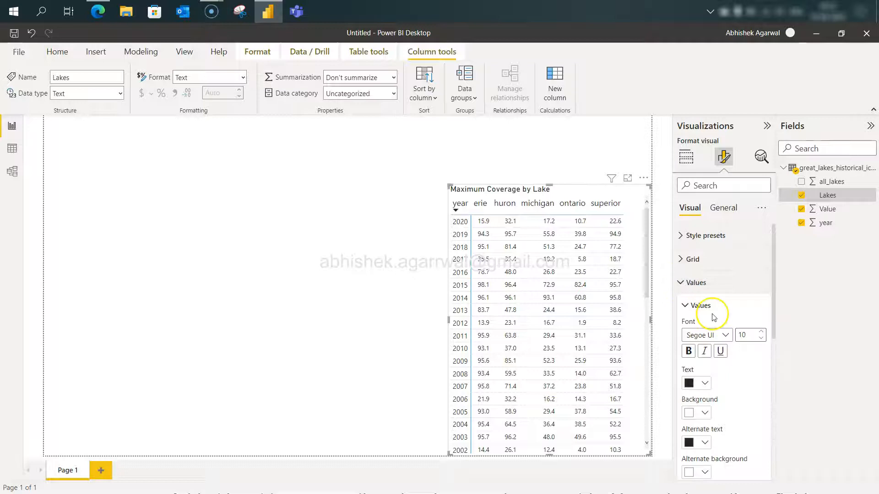
scroll(712, 321, "down", 2)
left_click(705, 327)
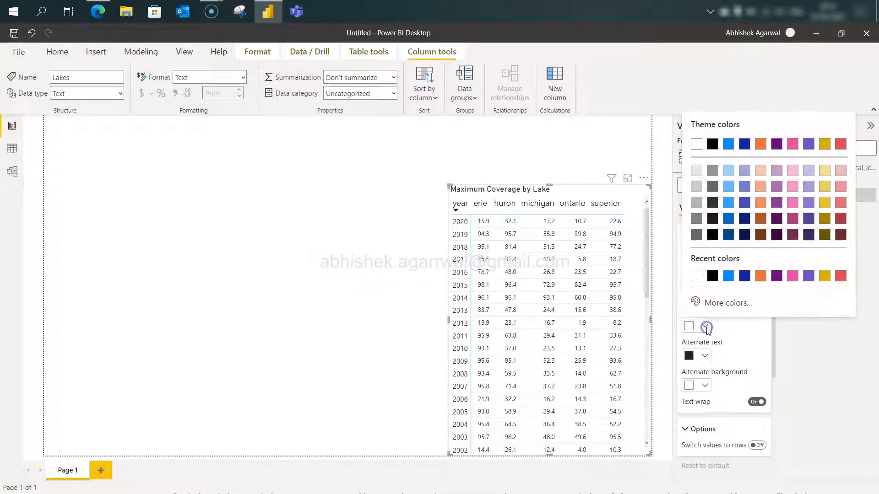
left_click(727, 332)
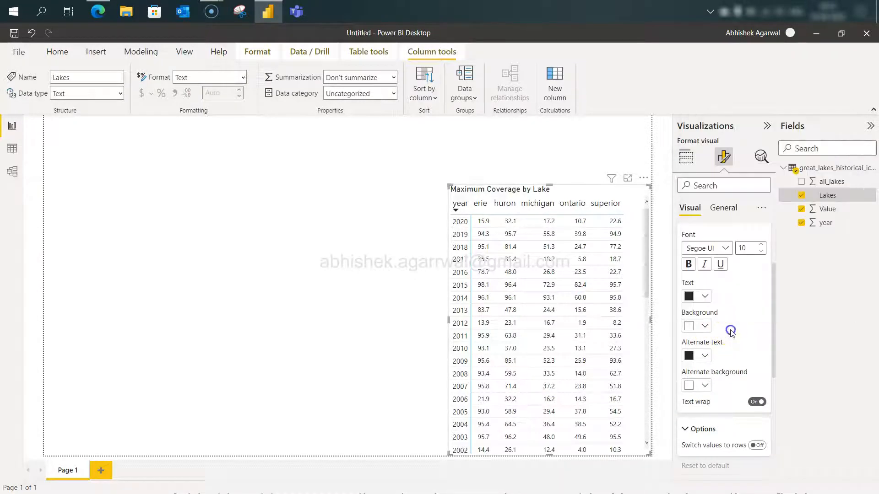
scroll(729, 332, "up", 2)
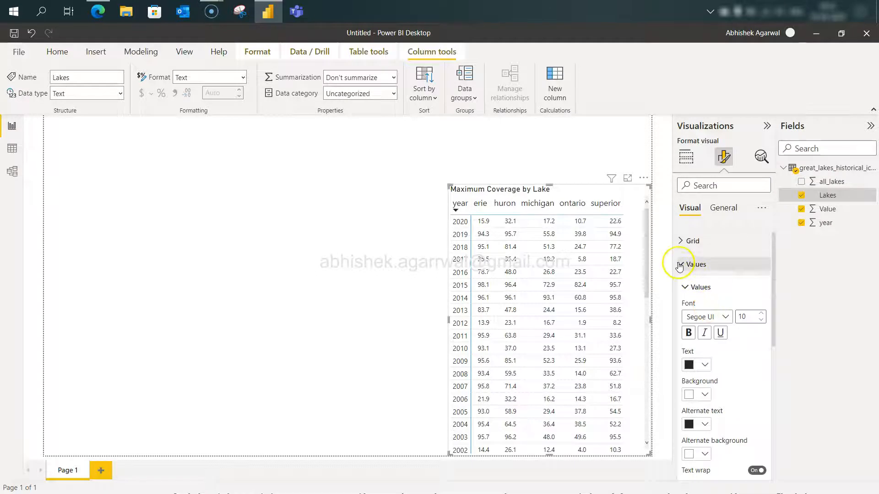
scroll(727, 435, "down", 2)
scroll(731, 345, "up", 3)
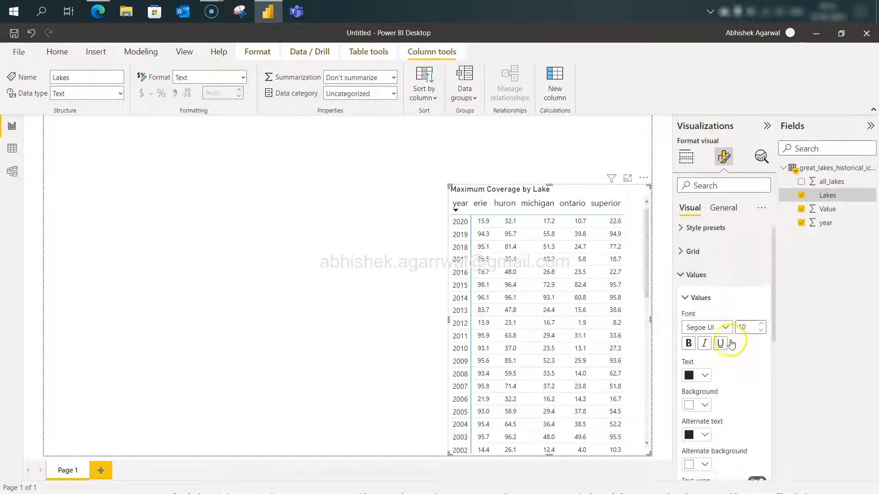
left_click(682, 278)
Check the matrix's specific column settings for the Value series, including its background color choices, for a conditional formatting option.
scroll(683, 287, "down", 1)
left_click(681, 399)
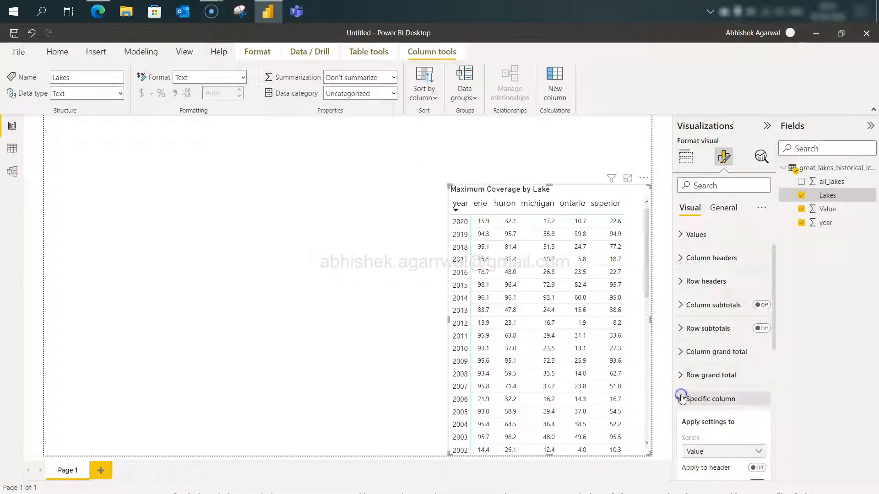
scroll(703, 335, "down", 3)
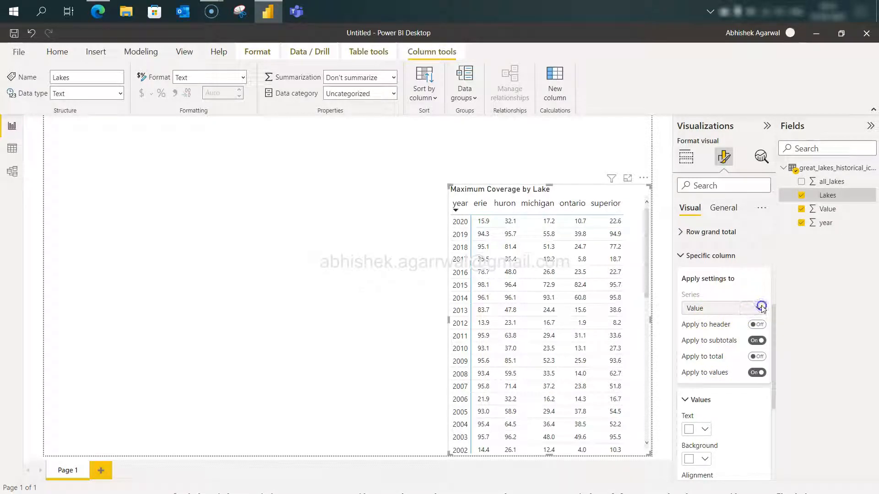
scroll(734, 351, "down", 2)
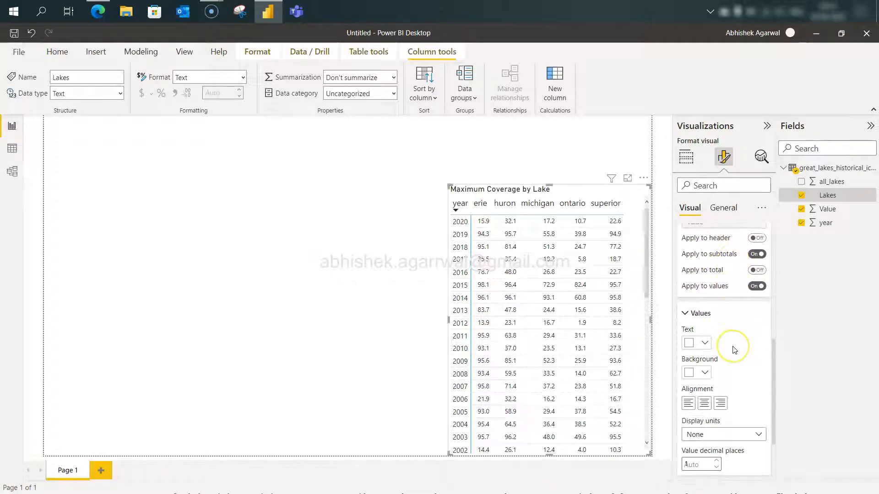
left_click(707, 359)
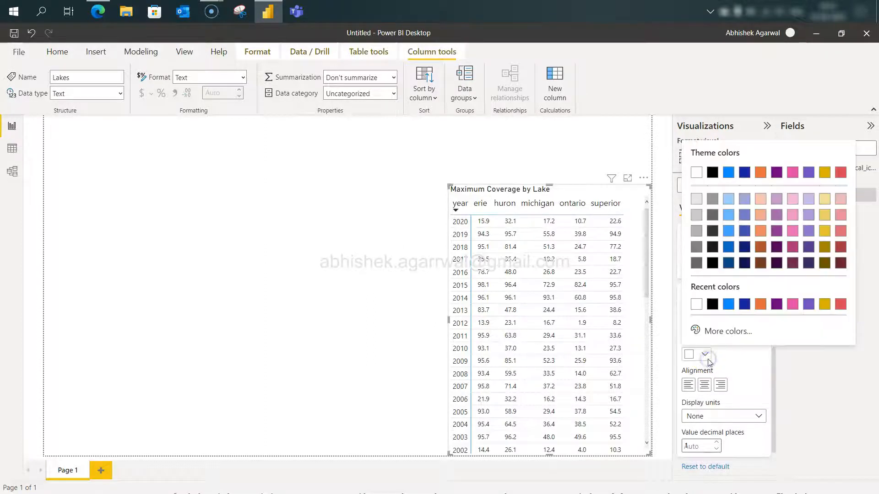
left_click(741, 354)
scroll(740, 352, "down", 1)
scroll(742, 355, "down", 1)
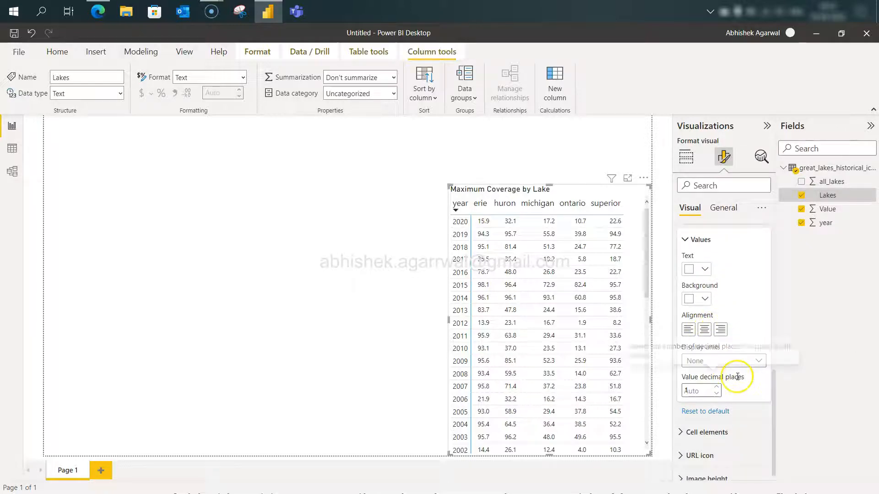
scroll(737, 376, "down", 1)
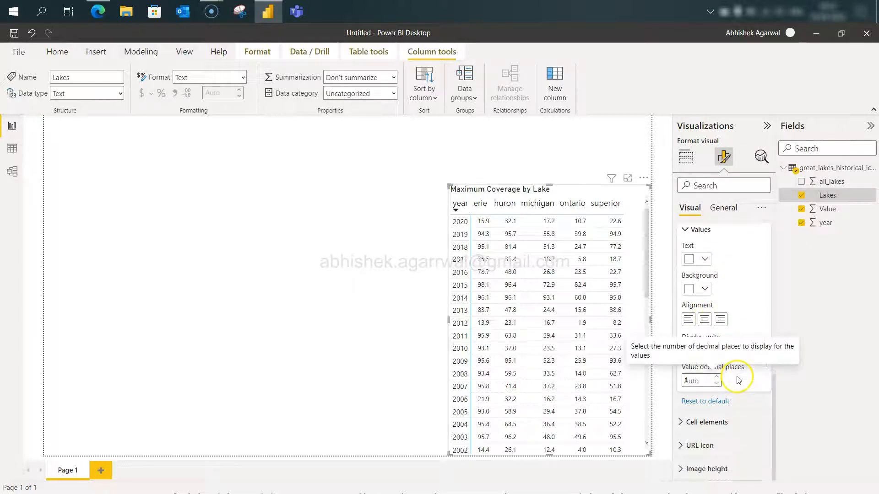
Turn on the conditional background color for the Value series in the matrix's cell elements and review the shading across the years.
left_click(682, 422)
scroll(680, 421, "down", 4)
scroll(681, 421, "down", 2)
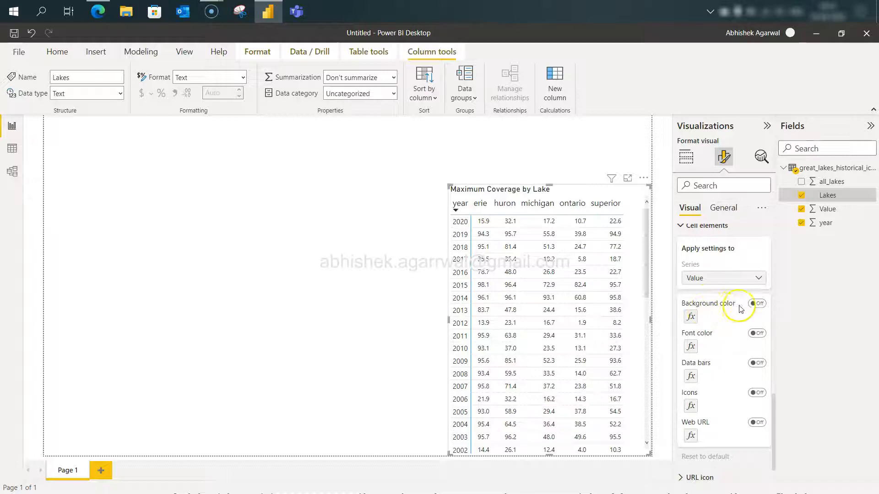
left_click(755, 304)
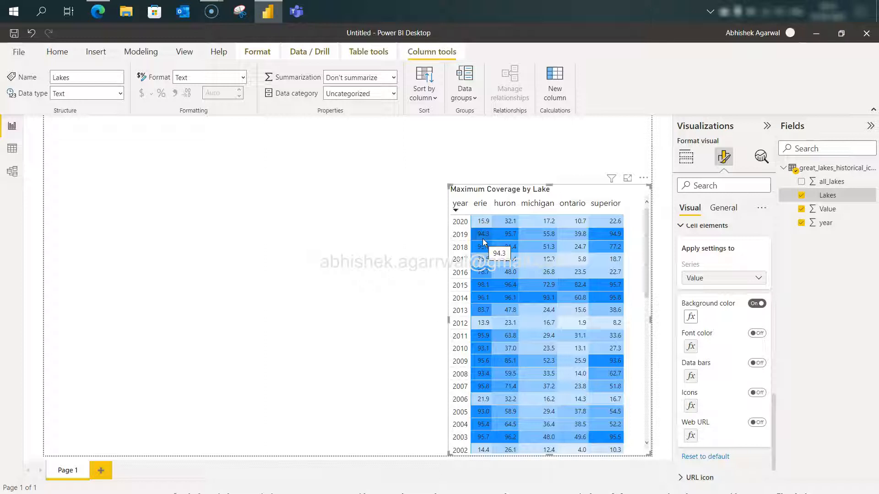
scroll(522, 319, "down", 5)
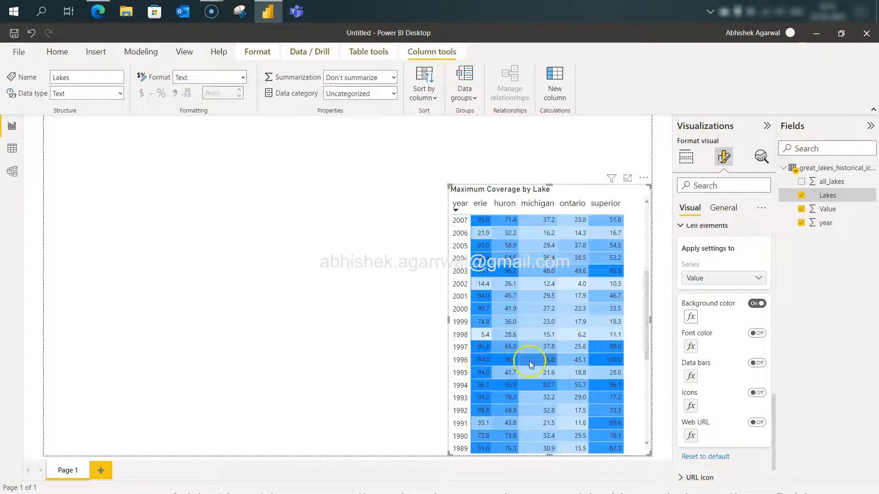
scroll(530, 365, "up", 4)
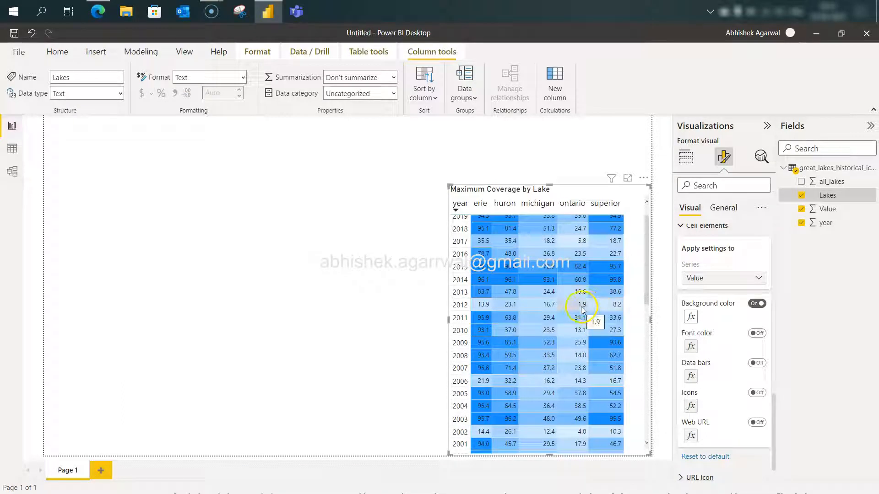
Switch to the challenge page in the browser to compare the sample matrix's shading and reread the Background Color rule requirements.
key("alt+Tab")
scroll(580, 329, "up", 12)
scroll(580, 329, "up", 4)
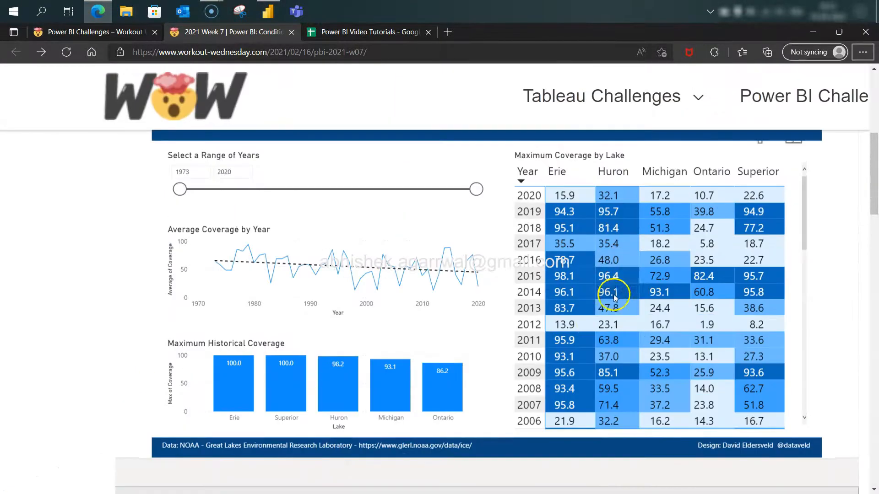
scroll(625, 295, "down", 5)
scroll(625, 295, "up", 5)
scroll(838, 356, "down", 15)
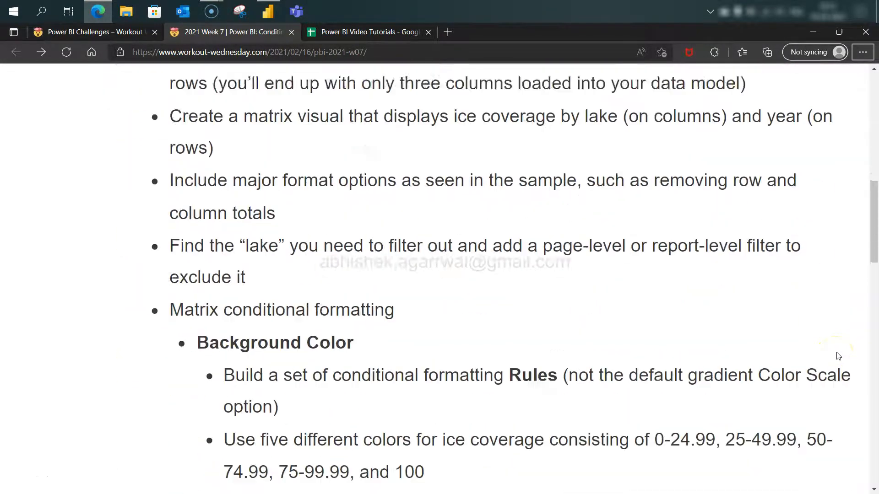
Highlight the five-color ice coverage ranges in the Background Color requirements and switch back to Power BI Desktop.
scroll(839, 356, "down", 2)
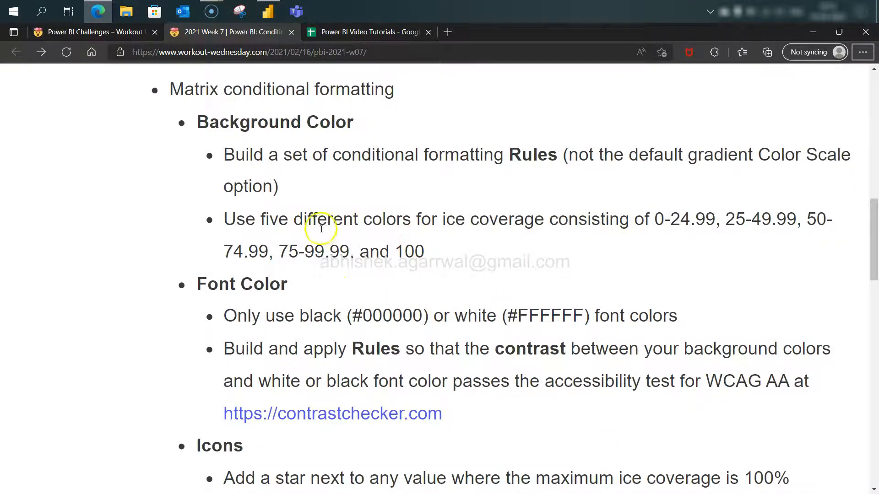
left_click_drag(225, 218, 435, 251)
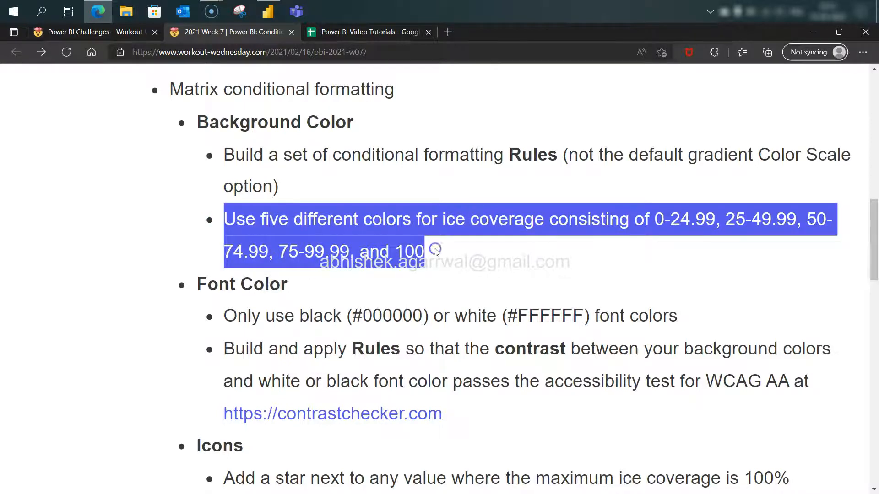
key("alt+Tab")
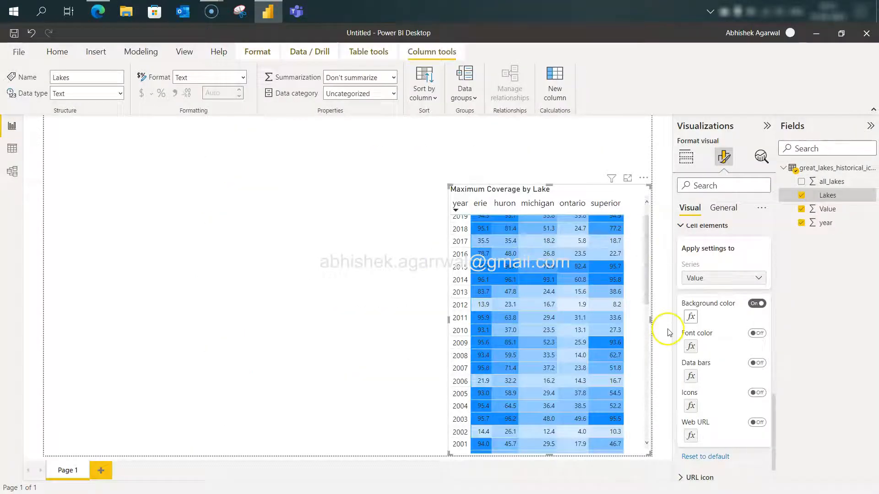
Open the Value series' conditional background color settings and set the format style to Rules, applied to values only.
left_click(693, 320)
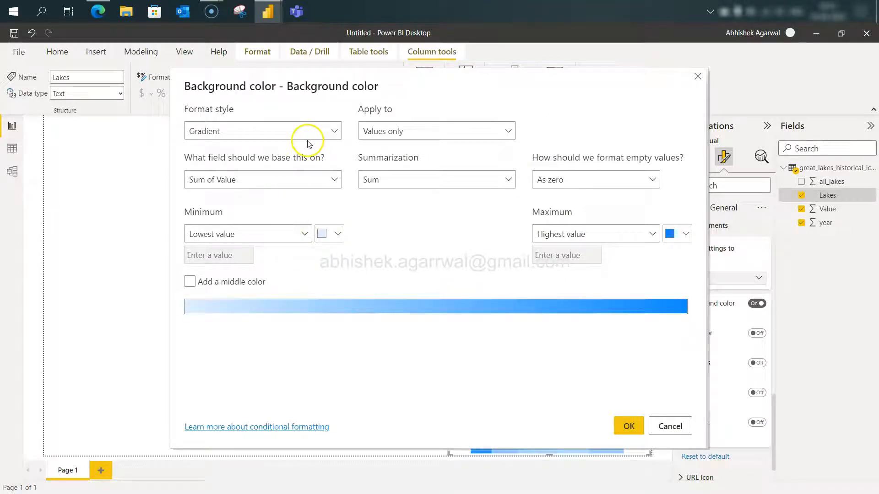
left_click(249, 136)
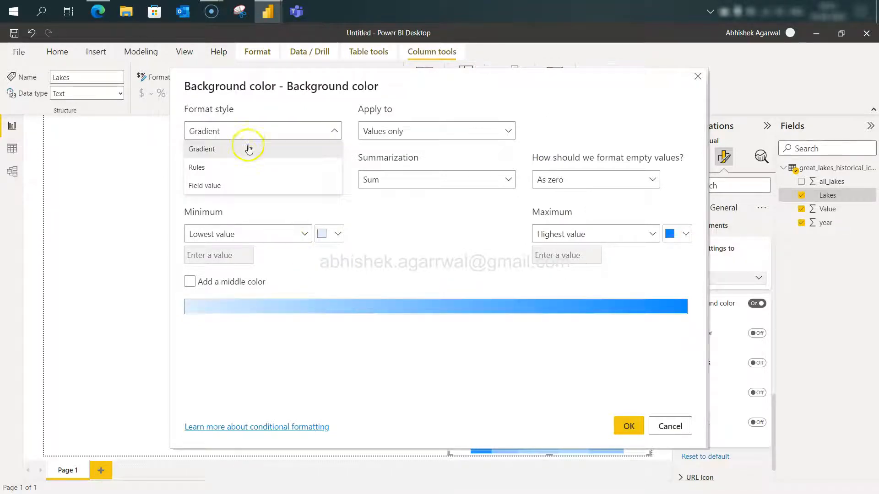
left_click(247, 167)
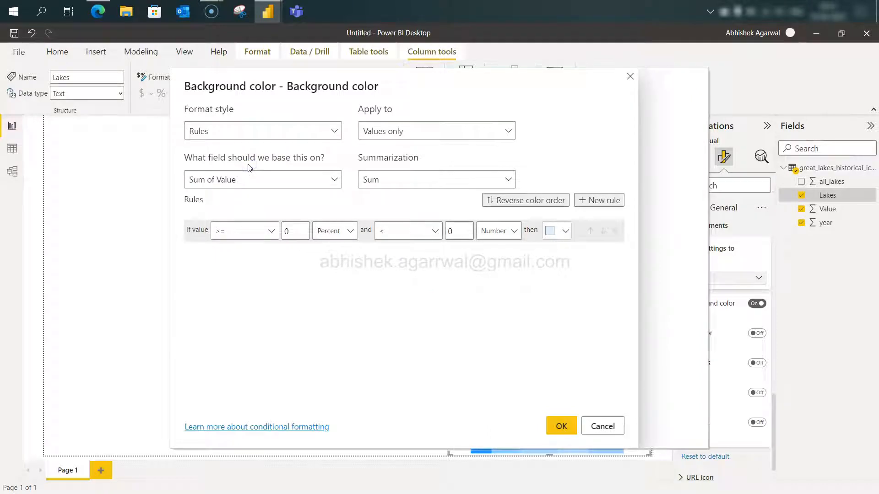
left_click(383, 125)
left_click(387, 131)
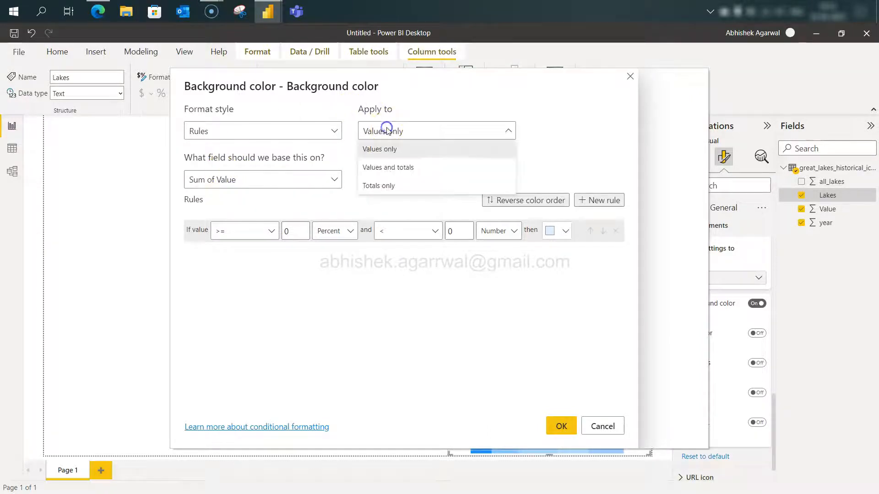
left_click(387, 131)
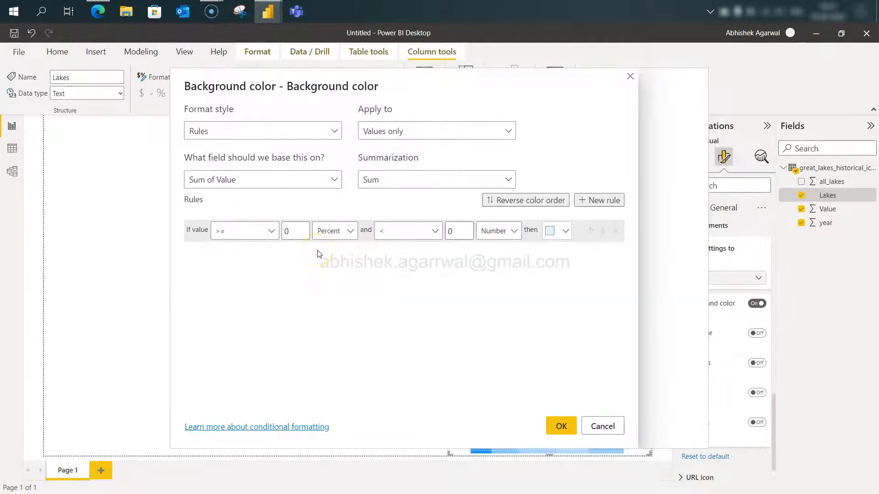
Check the first required range, then define the first rule as number >= 0 and < 24.99 with light blue #a0d1ff.
key("alt+Tab")
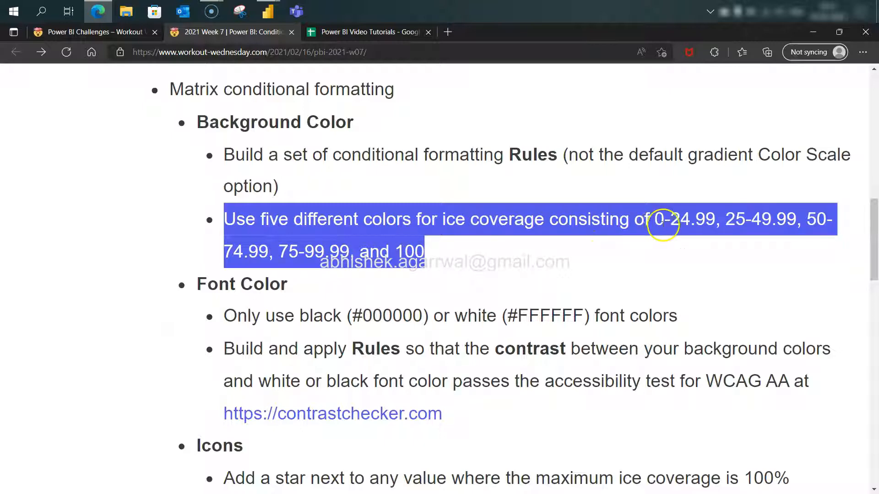
key("alt+Tab")
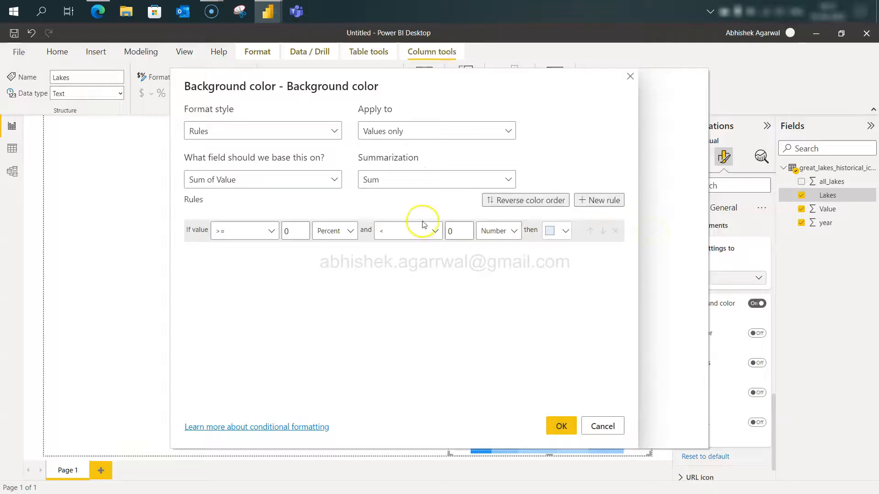
left_click(345, 233)
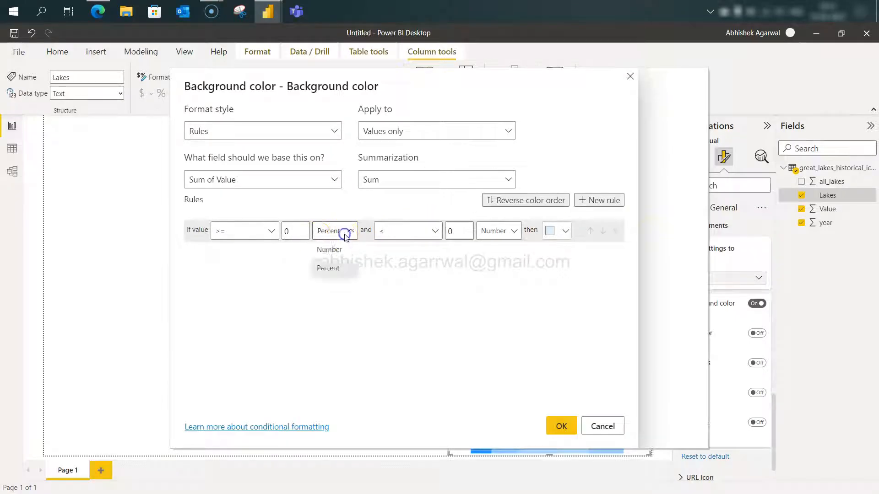
left_click(342, 250)
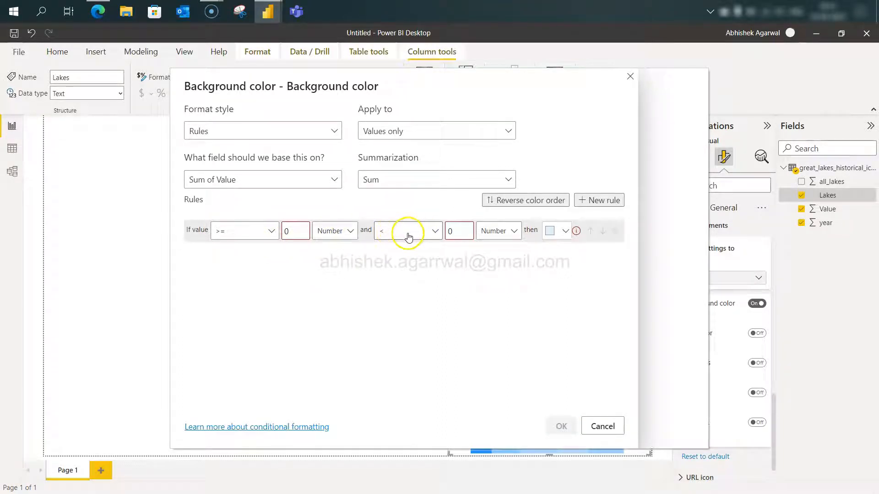
left_click(457, 230)
type("24.99")
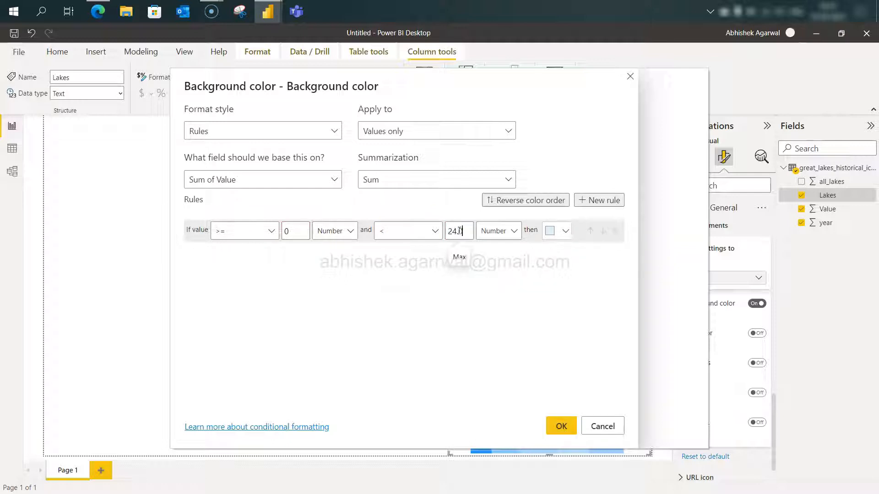
left_click(556, 233)
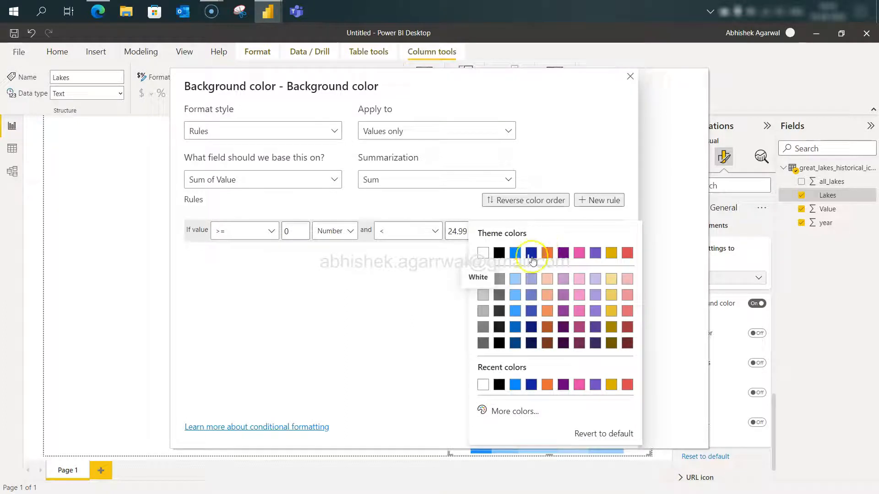
left_click(516, 282)
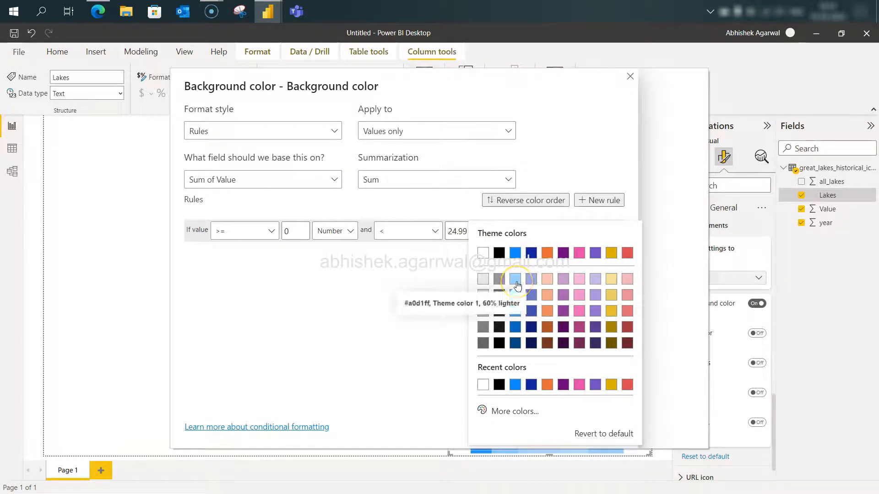
left_click(516, 283)
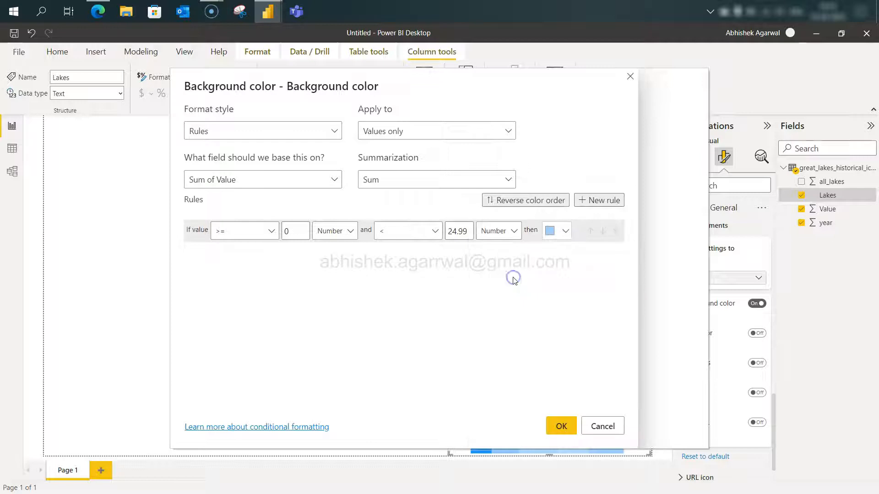
Add a second background color rule with a lower limit of 25 and change the first rule's upper comparison to <=.
left_click(603, 201)
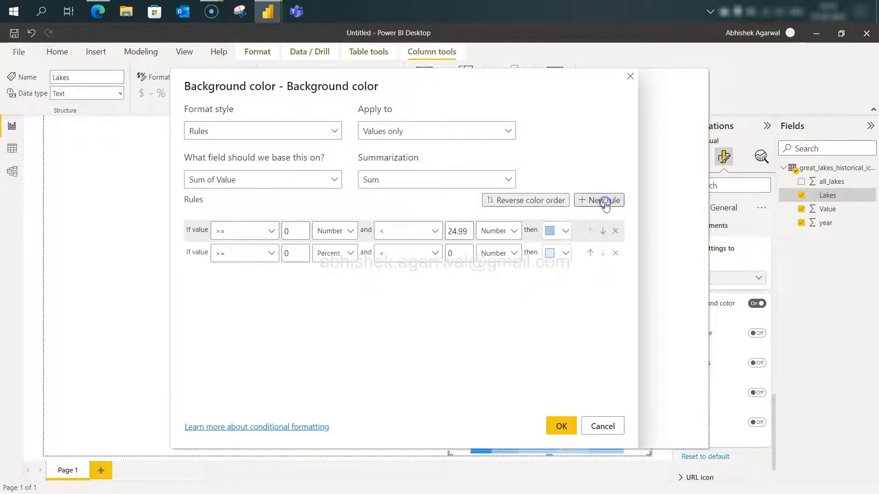
left_click(296, 254)
key("BackSpace")
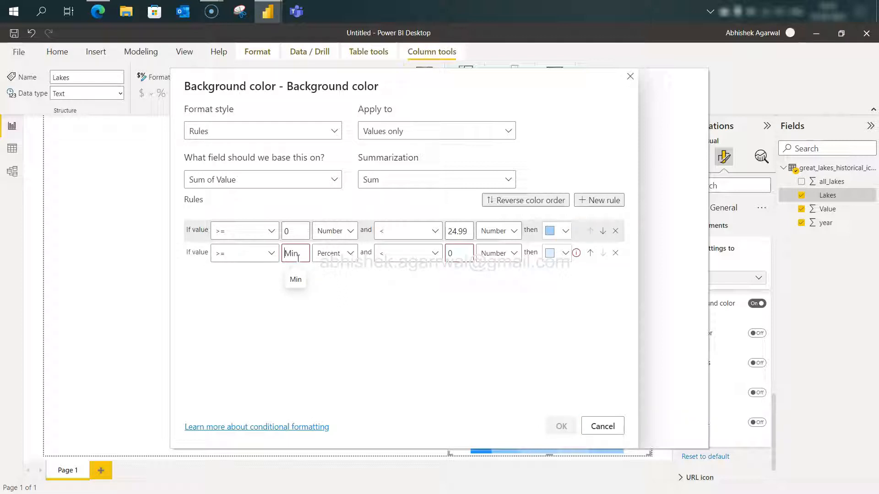
left_click(434, 231)
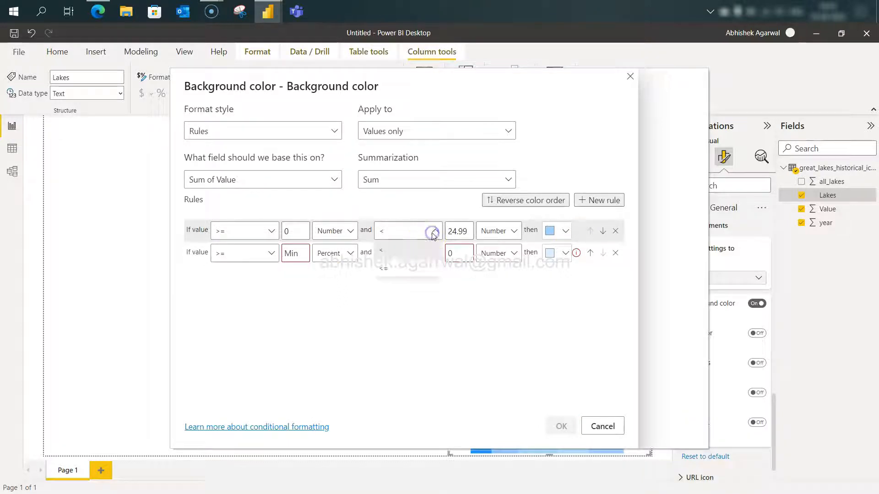
left_click(424, 269)
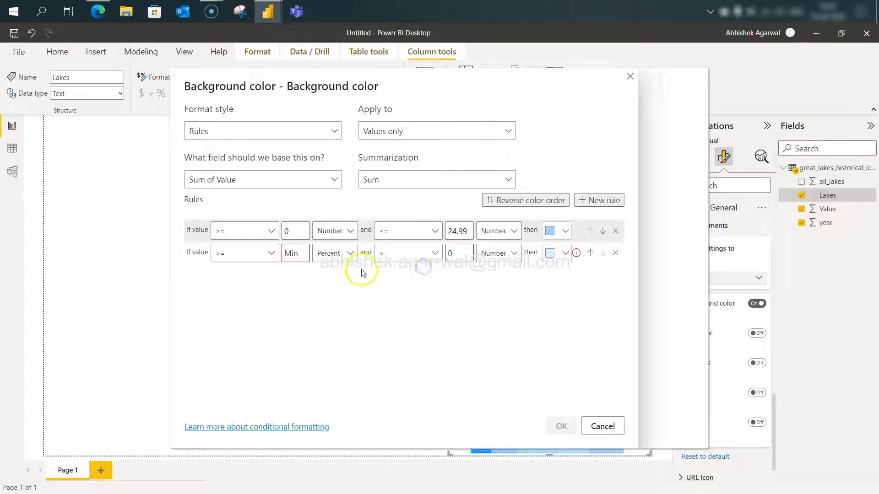
left_click(300, 250)
type("25")
key("alt+Tab")
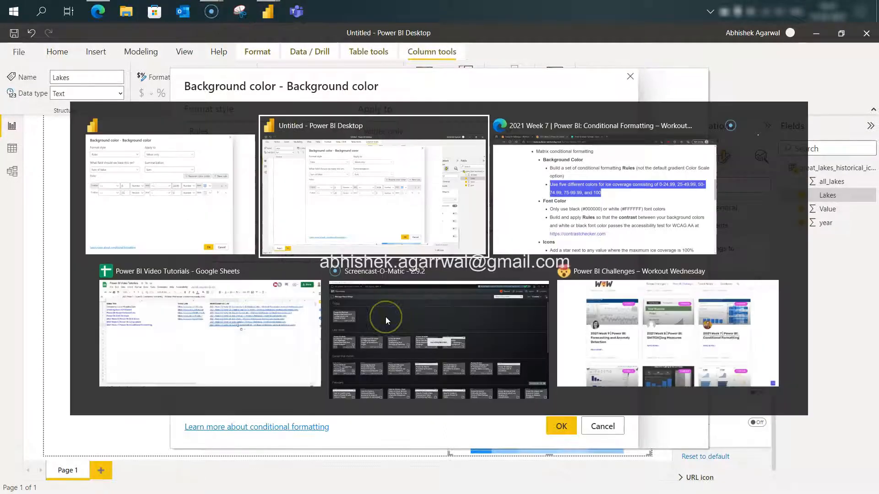
Check the required ice coverage ranges in the browser, then give the second background color rule an upper bound of <= 49.99 and a medium-light blue.
key("alt+Tab")
key("Tab")
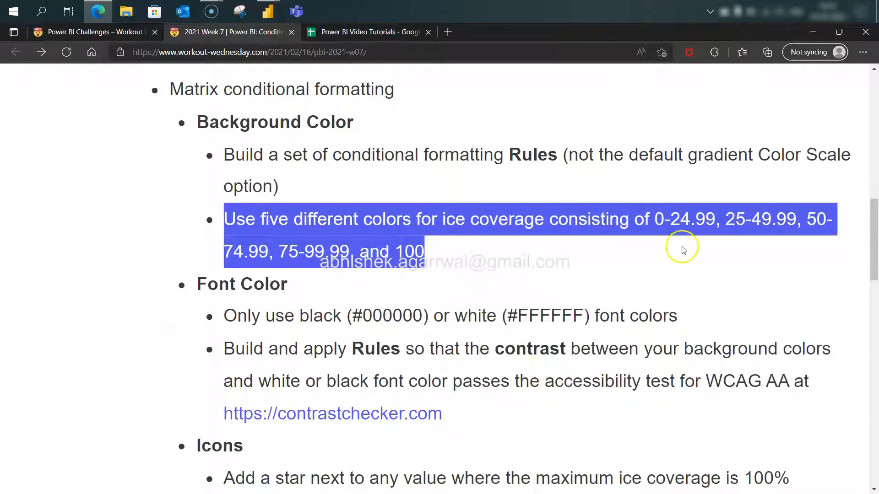
key("alt+Tab")
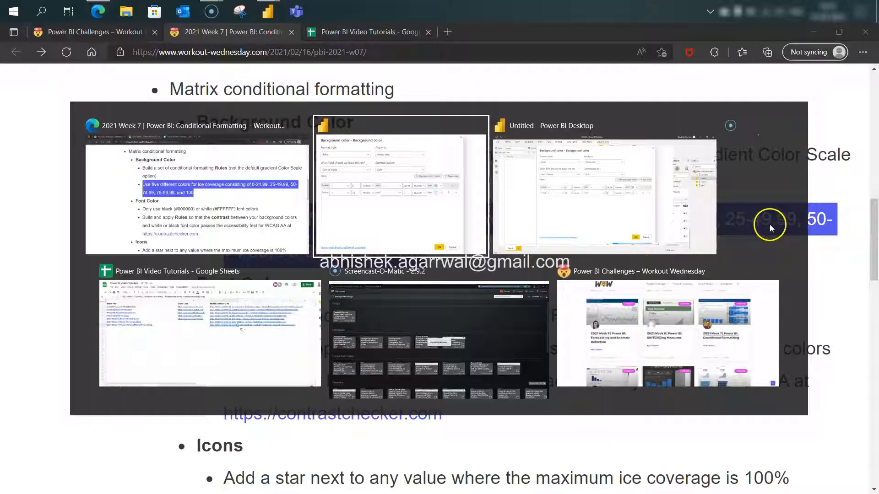
left_click(434, 254)
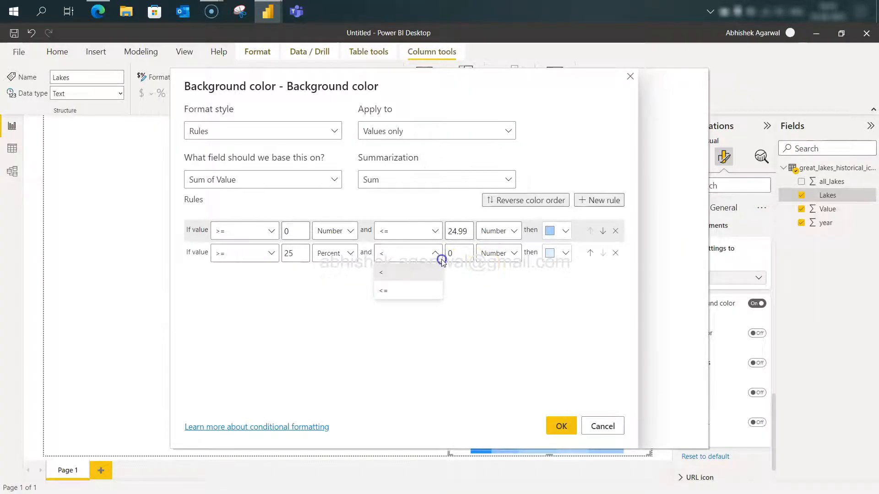
left_click(433, 290)
left_click(462, 250)
key("BackSpace")
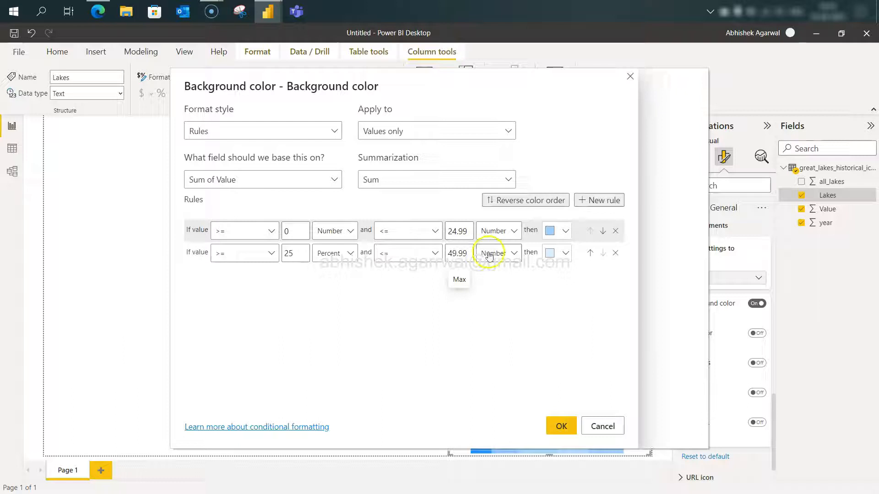
left_click(551, 253)
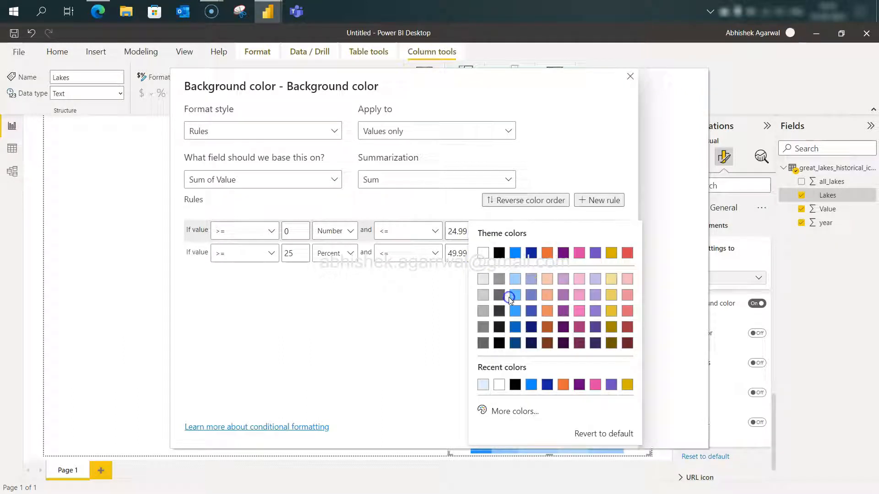
left_click(510, 297)
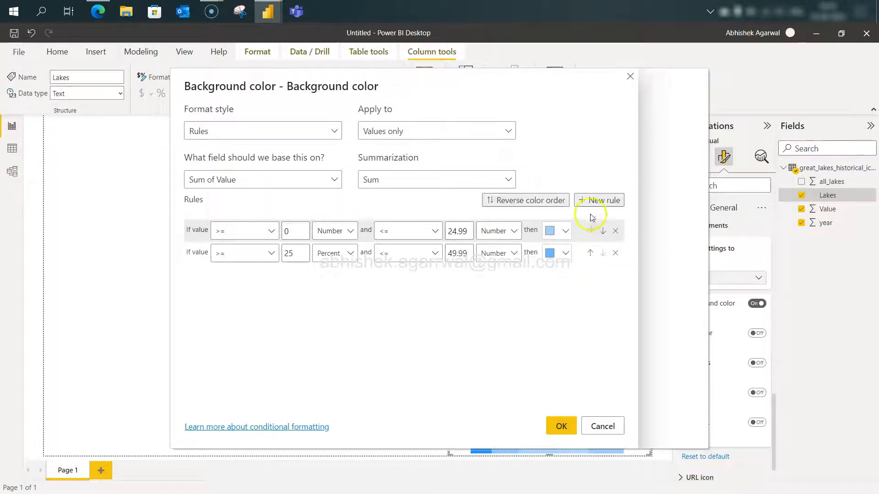
Add a third background color rule for values >= 50 percent and <= 74.99.
left_click(597, 200)
left_click(298, 275)
type("50")
left_click(410, 277)
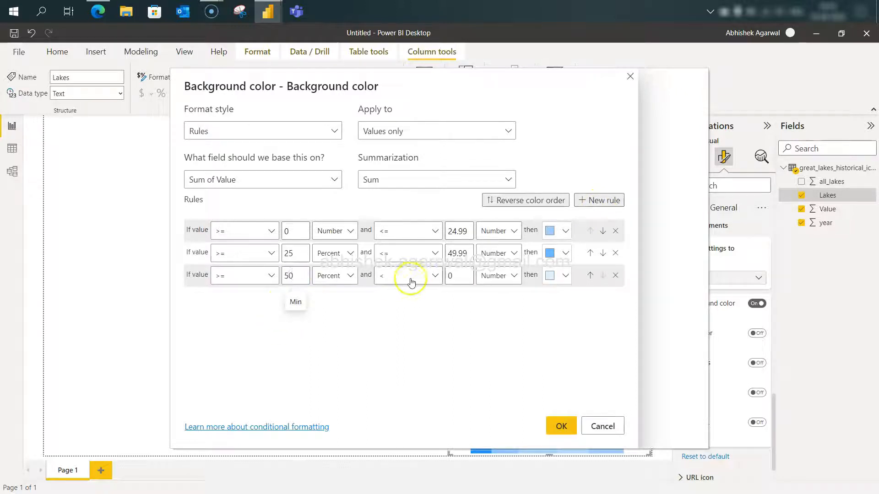
left_click(426, 311)
left_click(455, 277)
key("BackSpace")
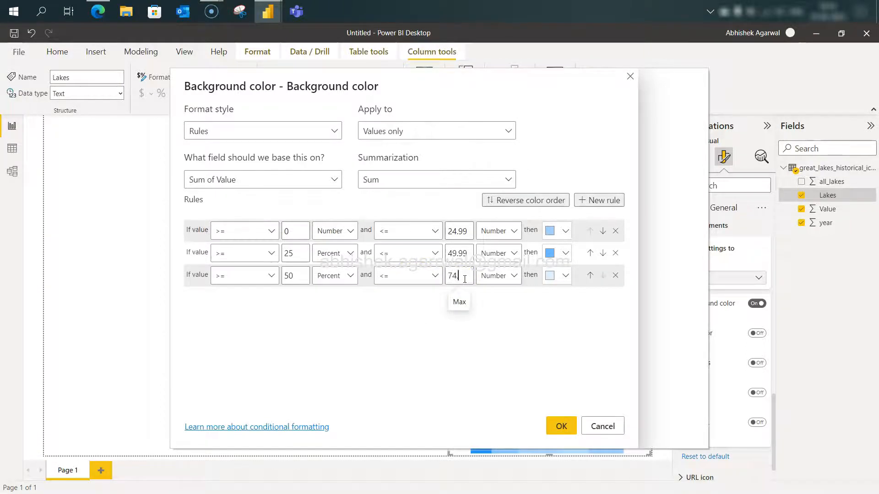
Recheck the required ranges on the challenge page and set the third rule's color to a medium blue.
key("alt+Tab")
key("alt+Tab")
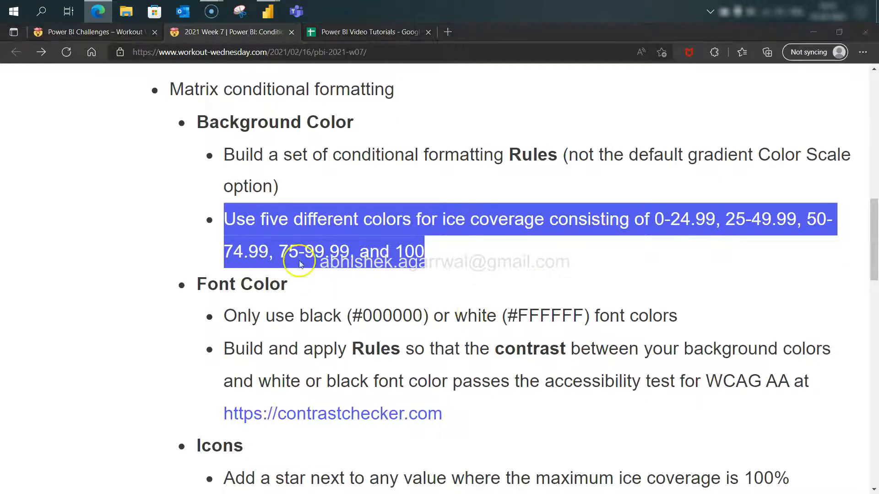
key("alt+Tab")
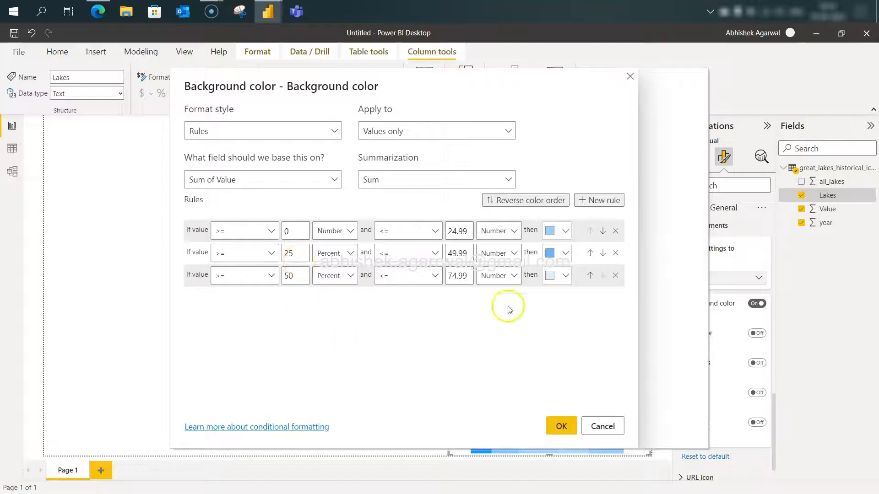
left_click(555, 277)
left_click(515, 160)
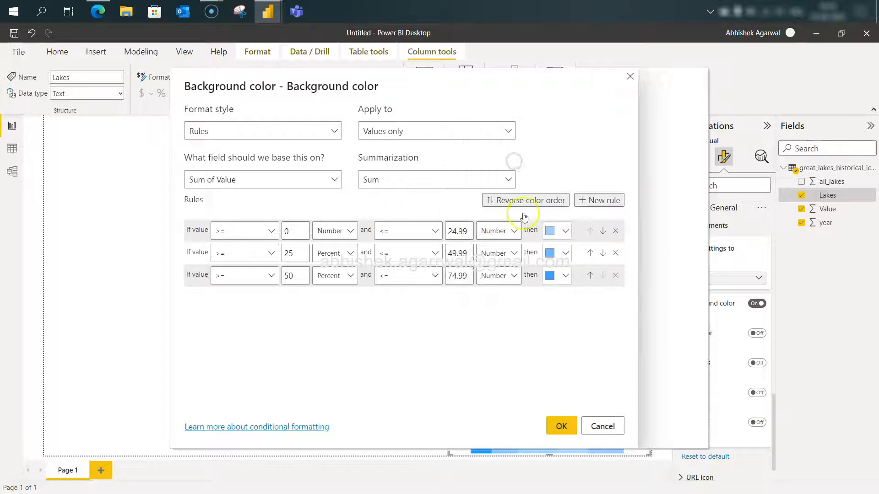
Add a fourth rule for values >= 75 percent and <= 9.99, colored dark blue.
left_click(607, 201)
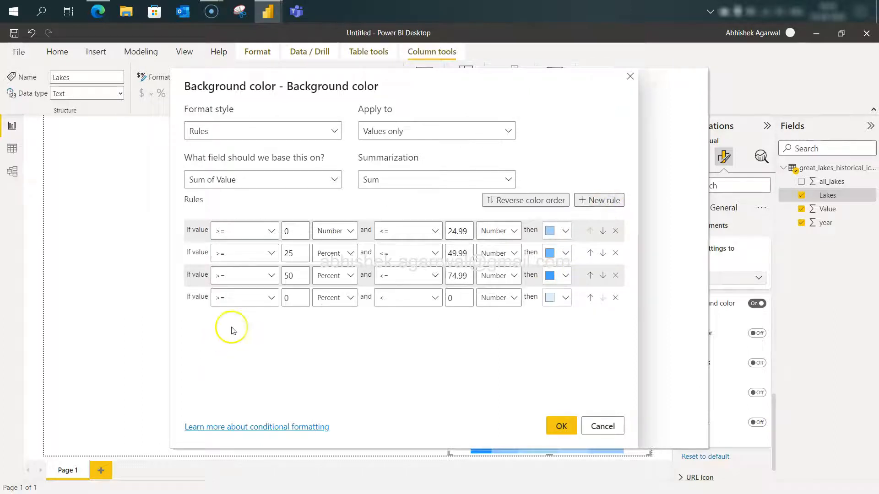
left_click(291, 298)
key("BackSpace")
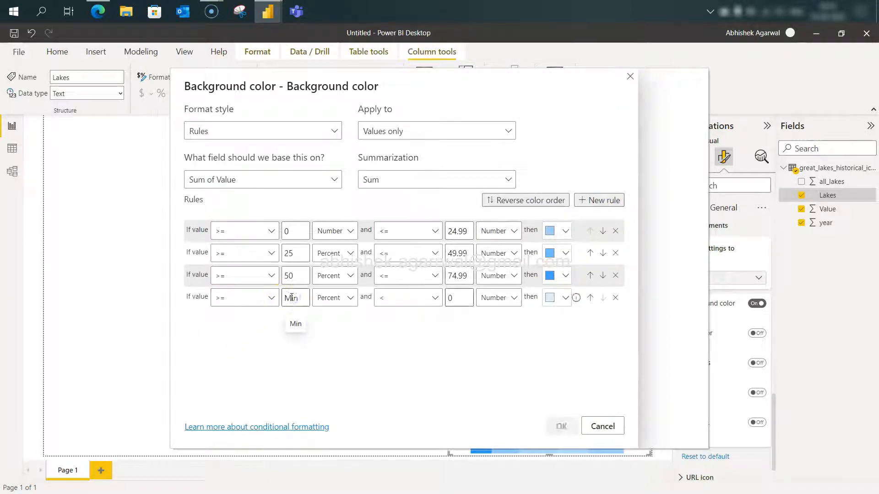
type("75")
left_click(419, 298)
left_click(421, 335)
left_click(455, 298)
key("BackSpace")
type("9.99")
left_click(564, 297)
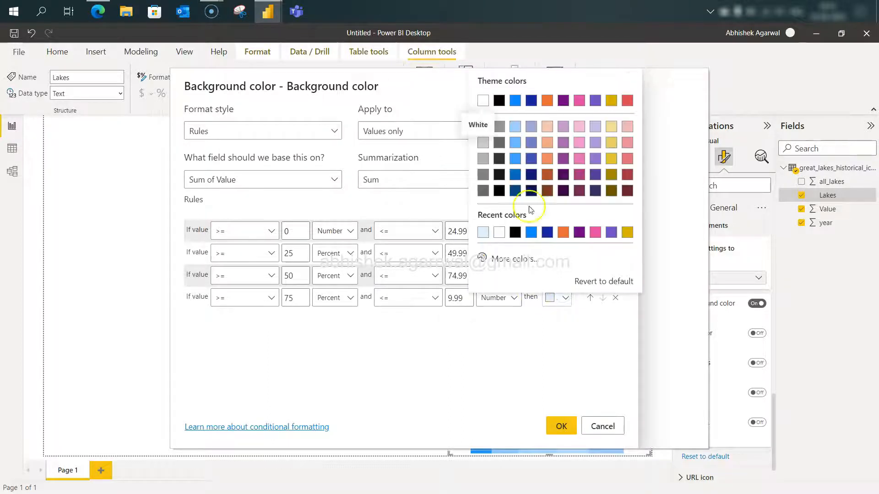
left_click(516, 174)
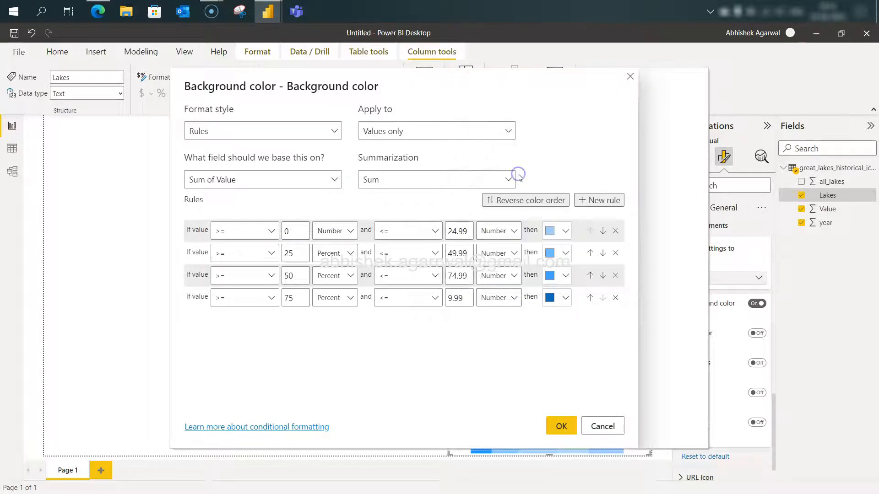
Add a fifth background color rule with a lower bound of >= 100 percent.
left_click(591, 202)
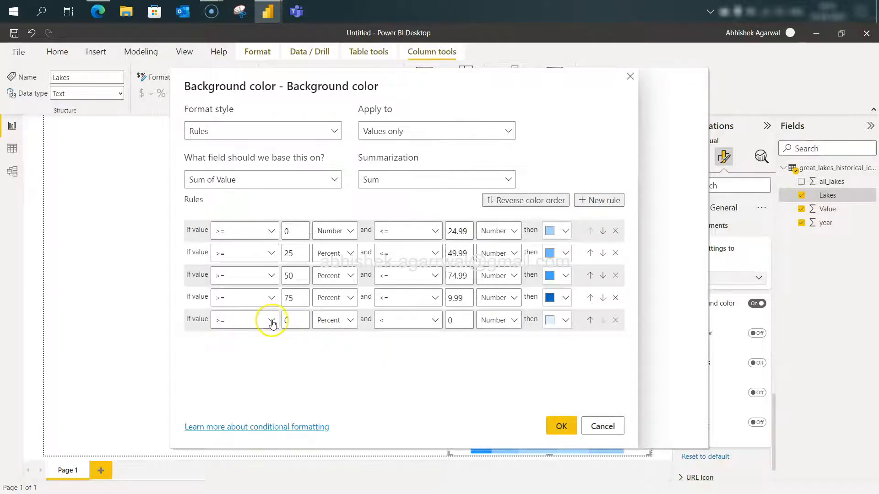
left_click(294, 320)
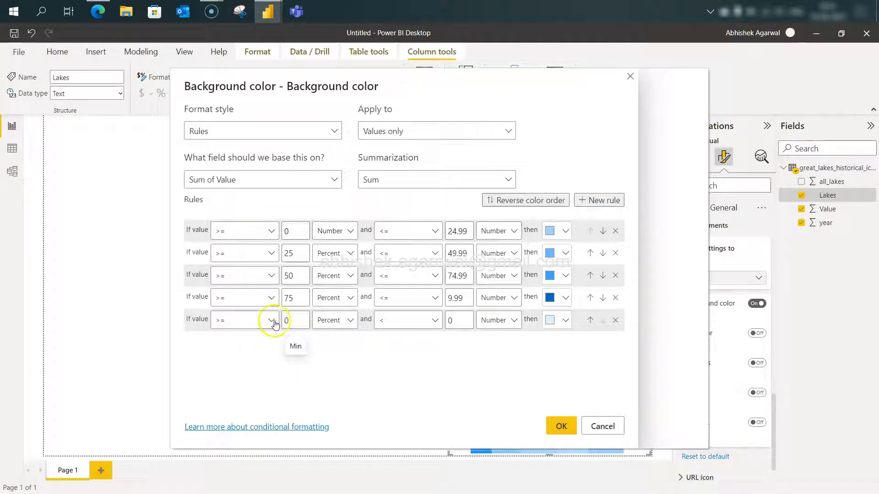
left_click(271, 321)
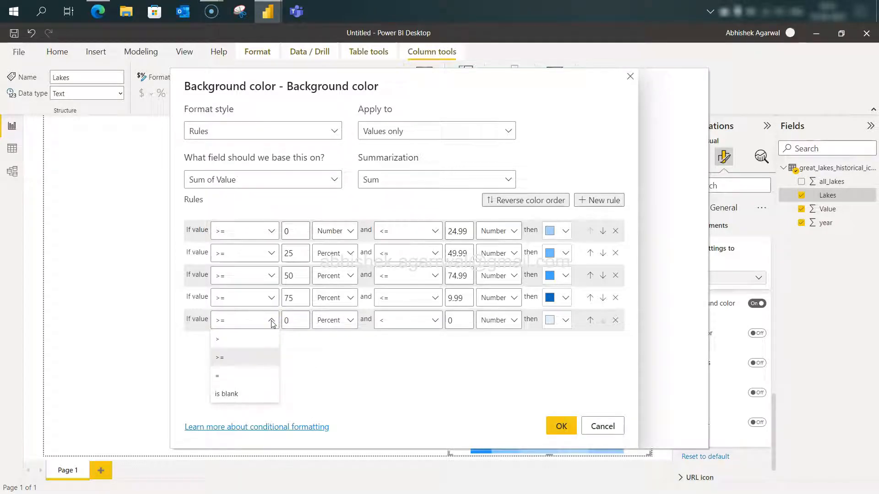
left_click(302, 320)
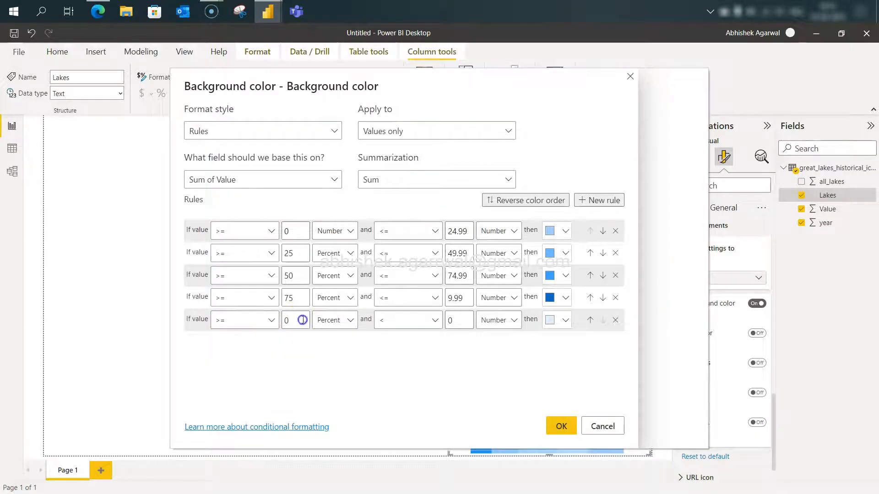
key("BackSpace")
type("100")
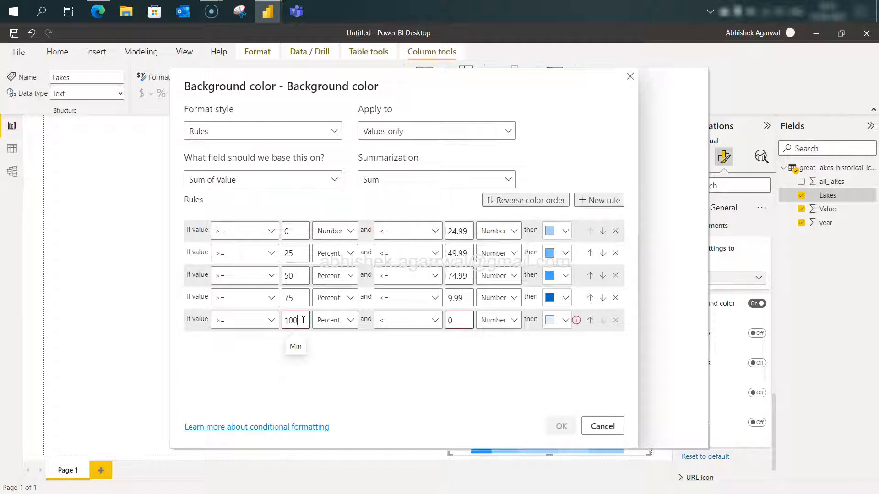
left_click(404, 322)
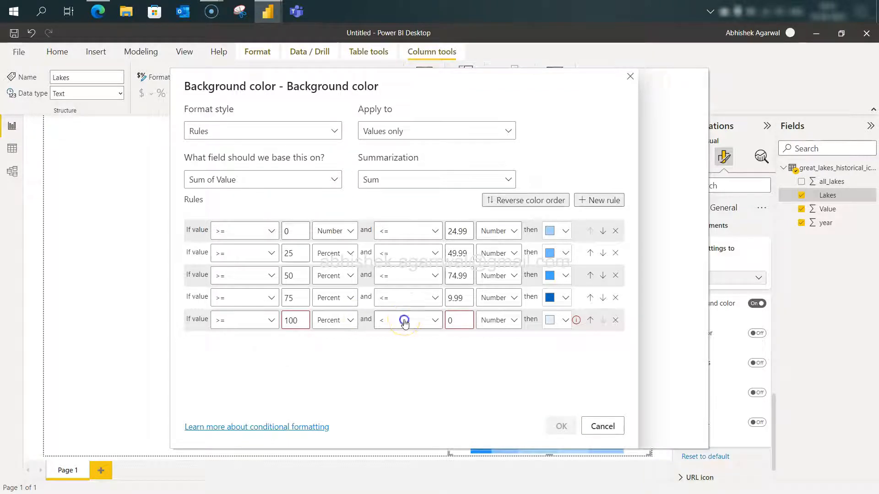
left_click(404, 321)
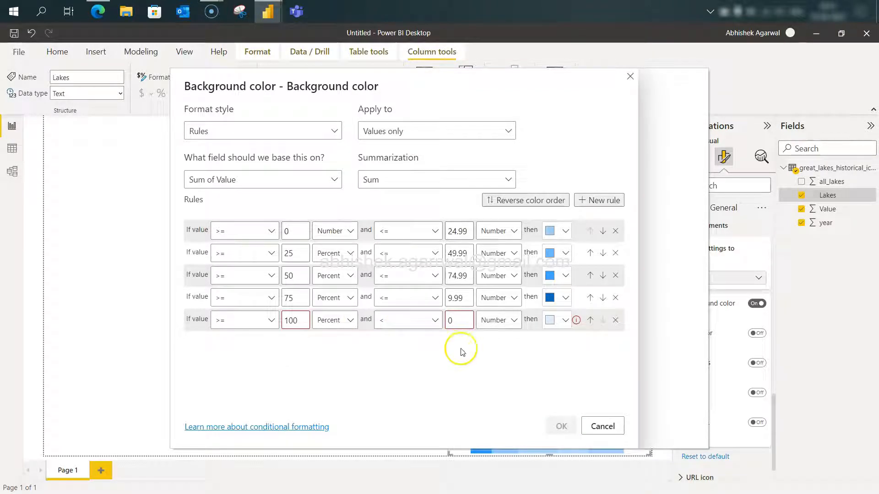
Set the fifth rule's color to the darkest blue theme shade.
left_click(561, 322)
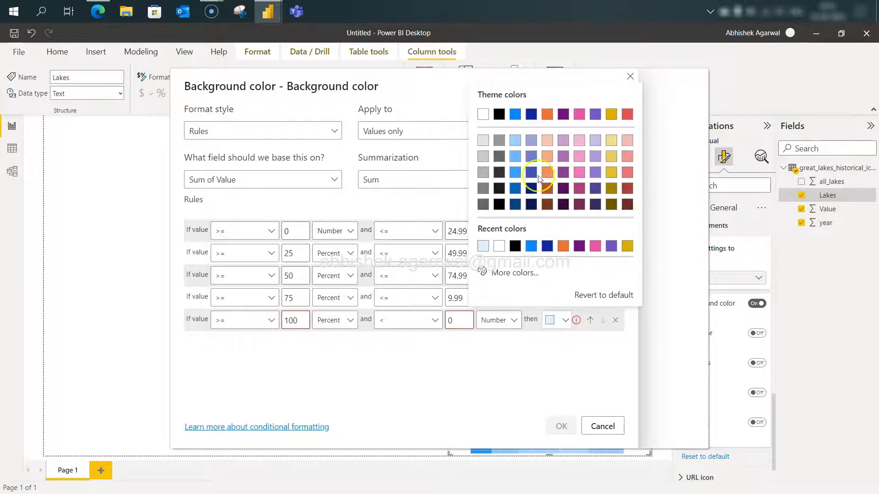
left_click(516, 189)
left_click(554, 321)
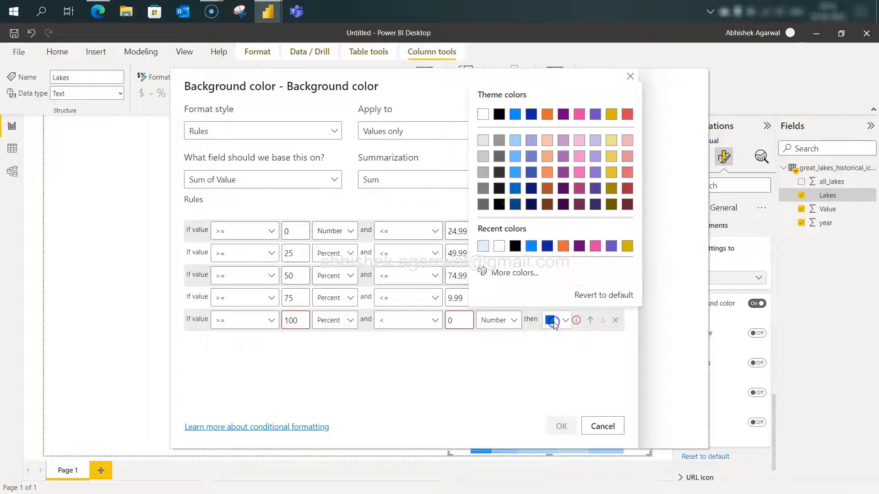
left_click(517, 208)
Clear the fifth rule's upper value to Max and set its upper comparison to <=.
left_click(461, 321)
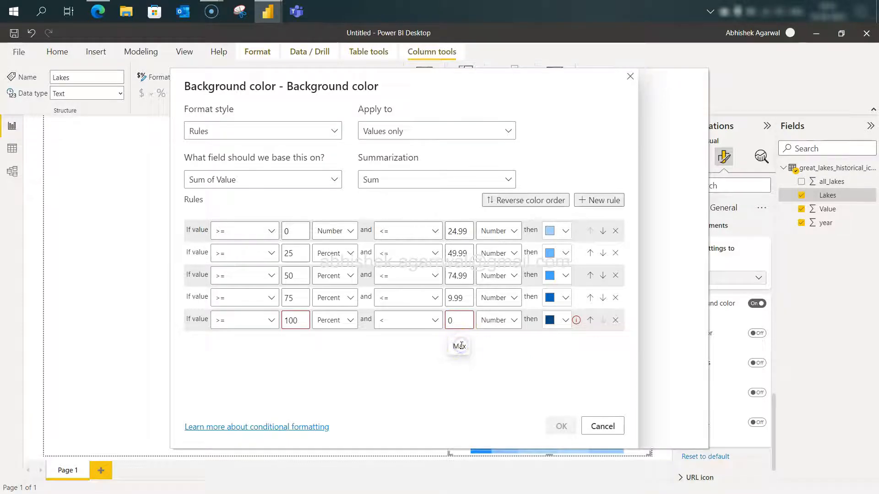
key("BackSpace")
left_click(501, 379)
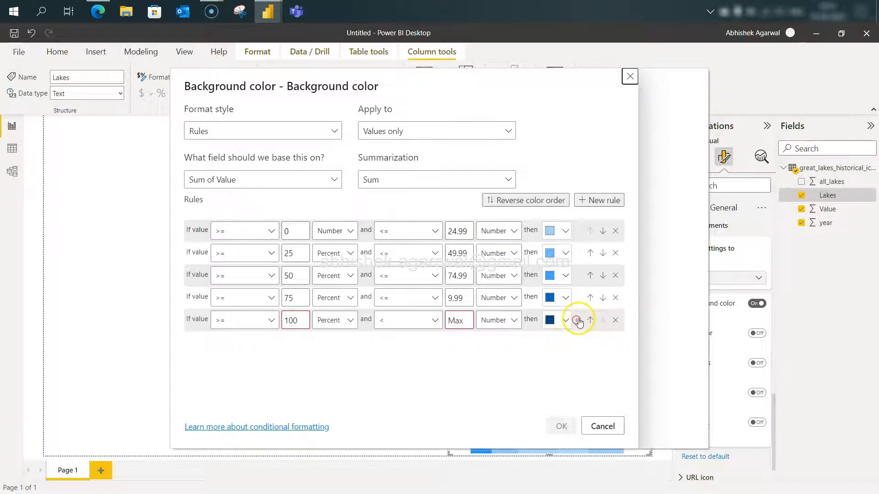
mouse_move(578, 322)
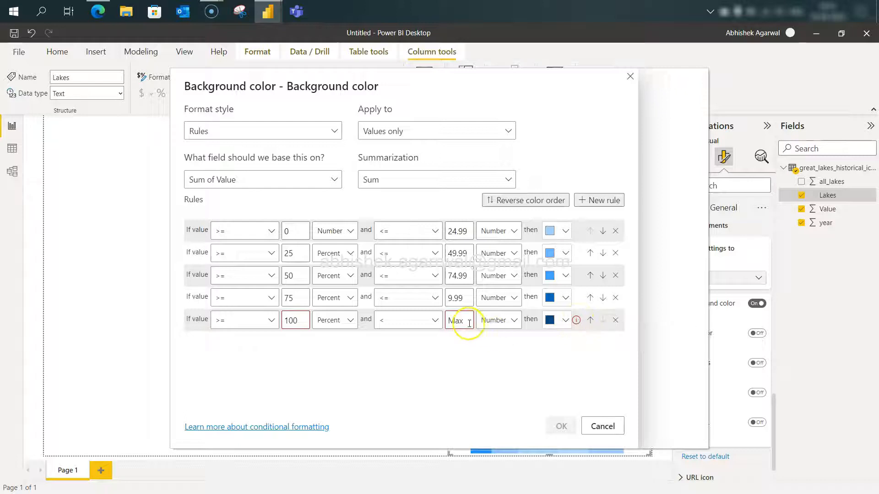
left_click(435, 321)
left_click(428, 359)
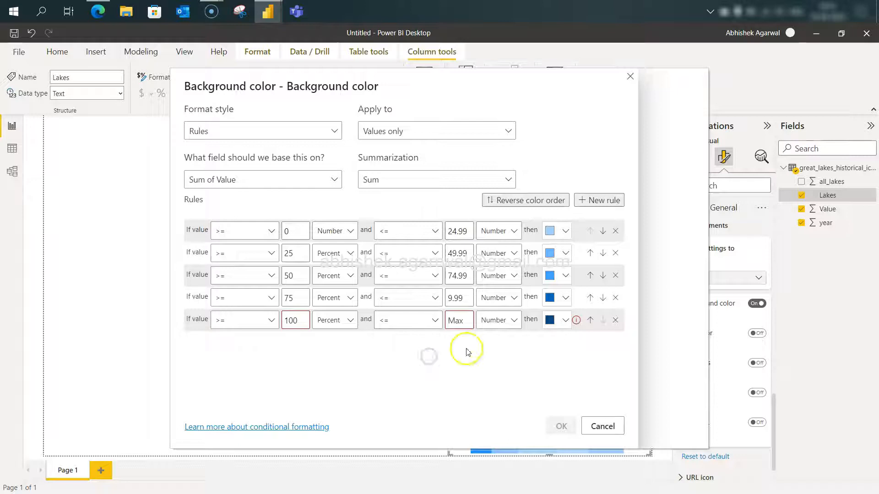
Examine the fifth rule's upper value and read its error notice.
left_click(459, 321)
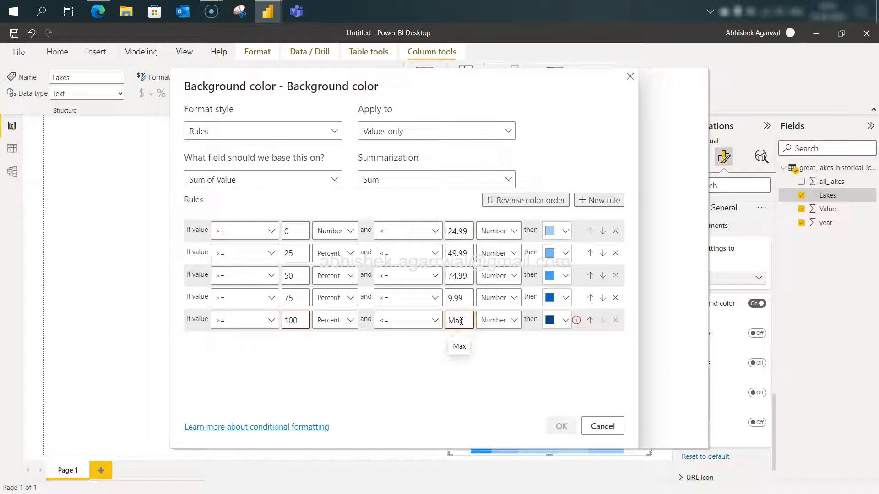
left_click(462, 360)
key("Tab")
key("Tab")
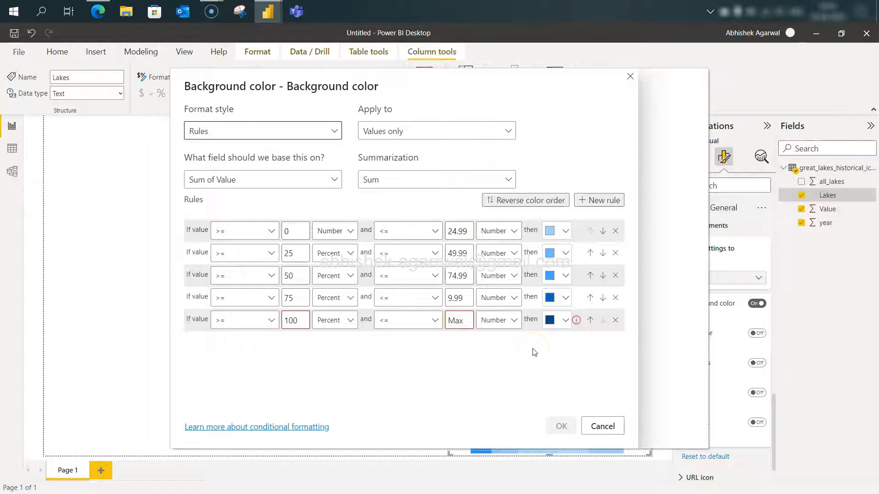
left_click(578, 321)
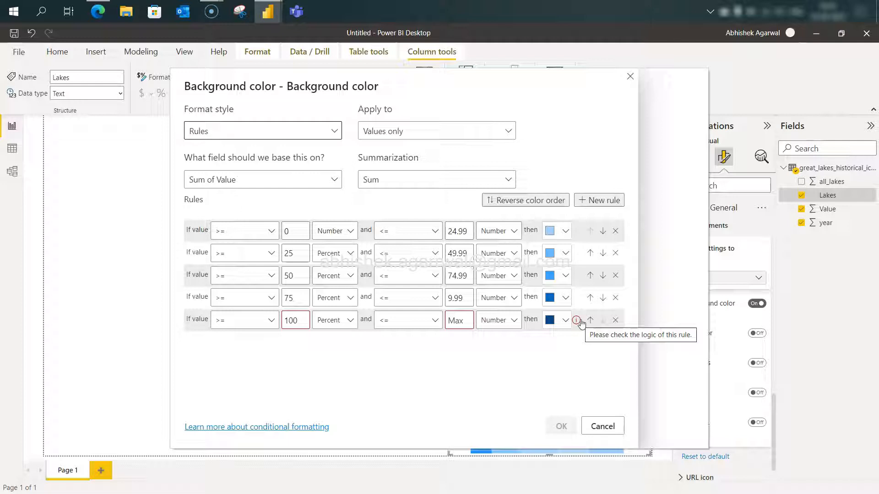
left_click(584, 392)
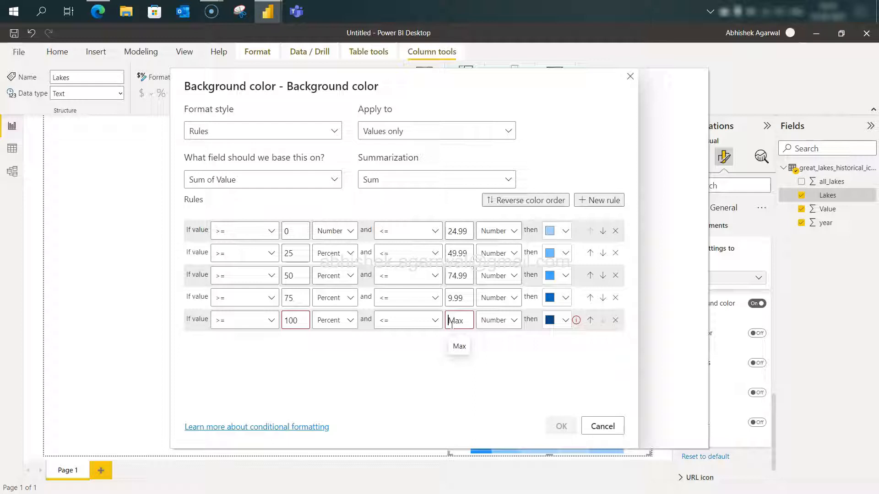
Set the fifth rule's upper value to 1000.
left_click(296, 323)
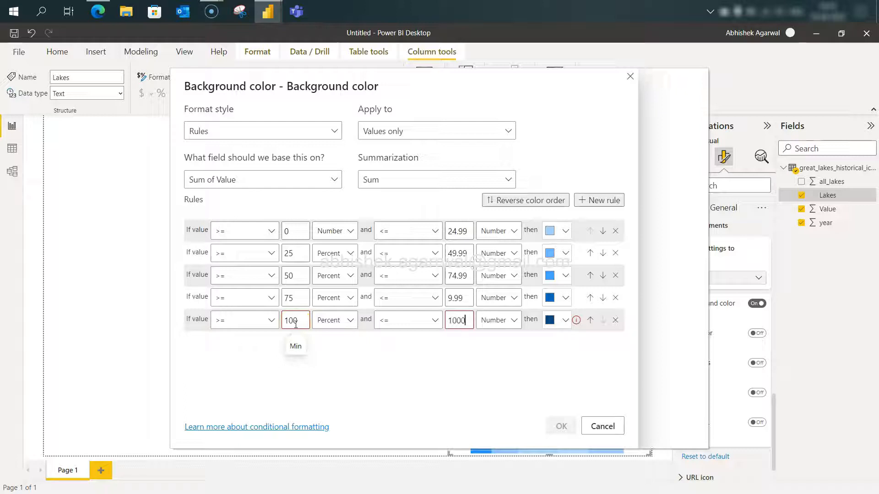
left_click(469, 321)
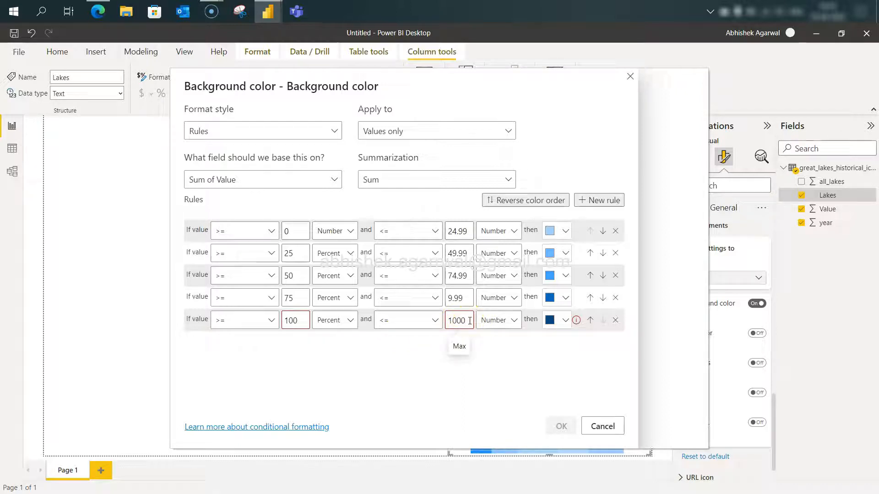
left_click(498, 394)
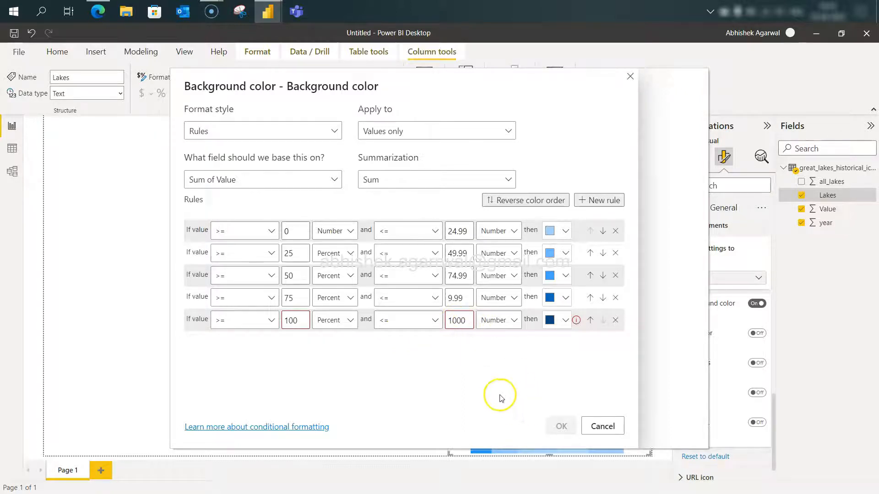
Change the lower-bound type from Percent to Number in the second through fifth background color rules.
left_click(574, 322)
left_click(575, 323)
left_click(343, 253)
left_click(343, 274)
left_click(344, 276)
left_click(343, 294)
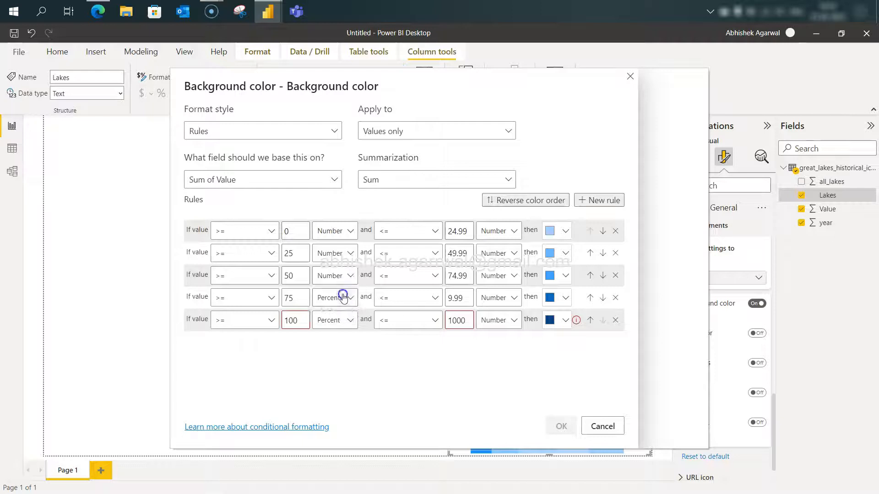
left_click(342, 298)
left_click(341, 317)
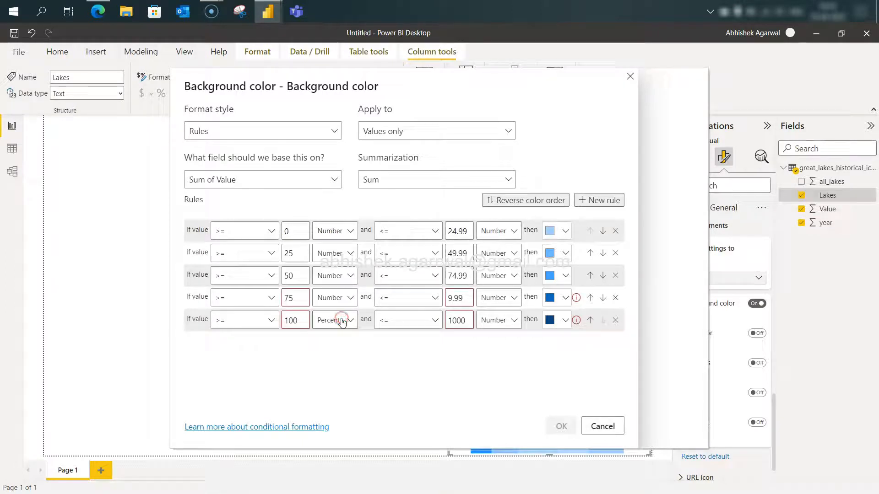
left_click(341, 320)
left_click(335, 339)
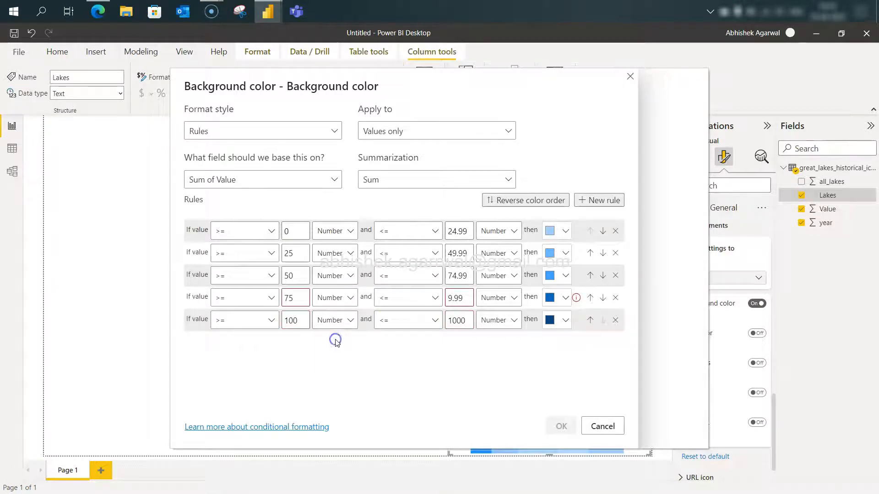
Set the fourth rule's upper value to 99.99 and apply the background color rules to the matrix.
left_click(452, 298)
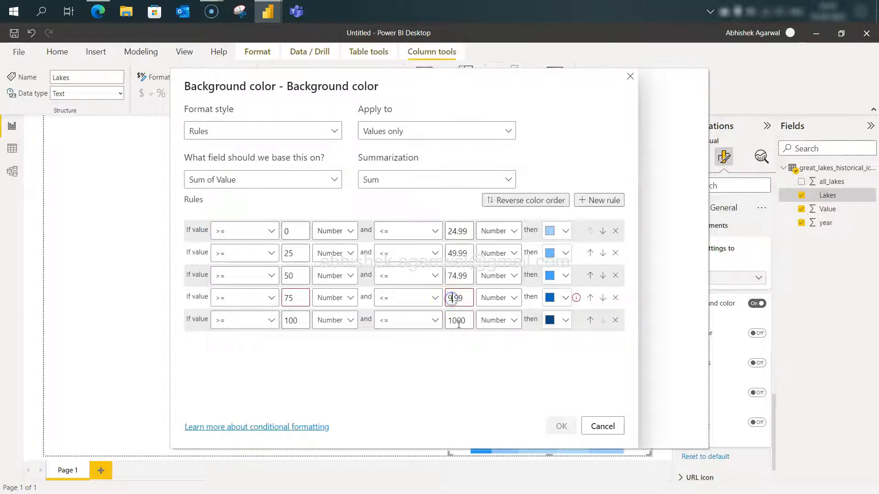
type("9")
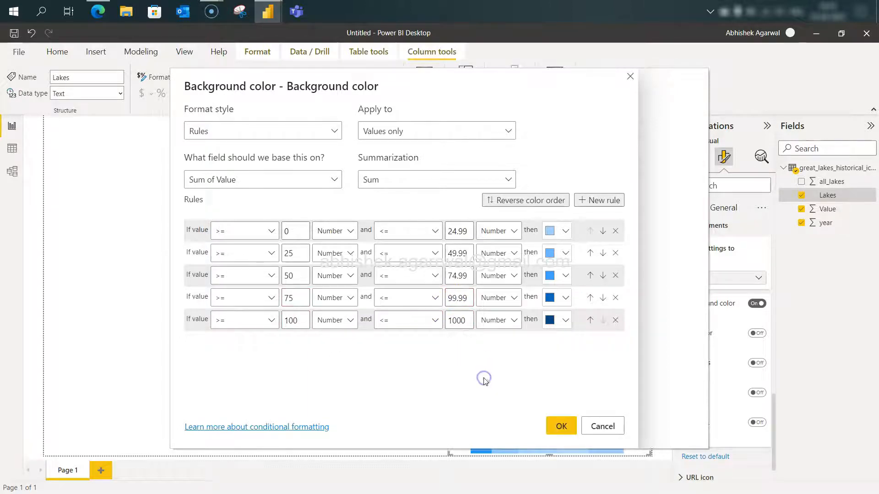
left_click(557, 425)
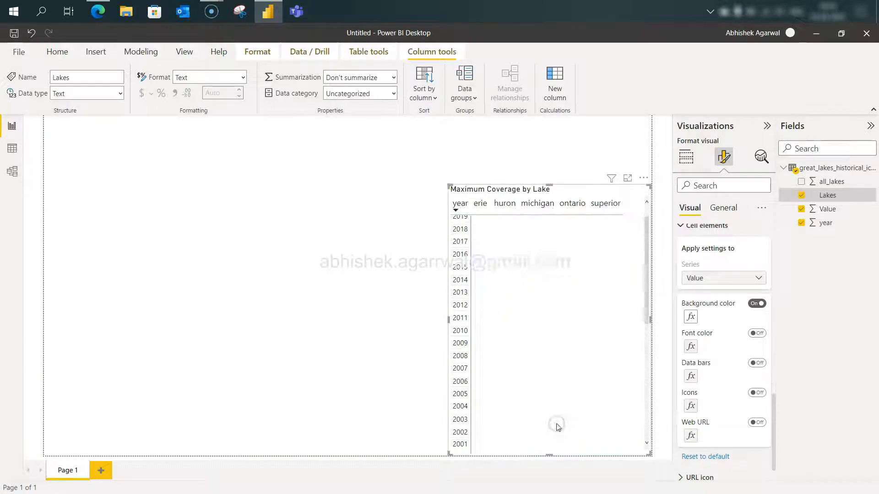
scroll(557, 310, "up", 1)
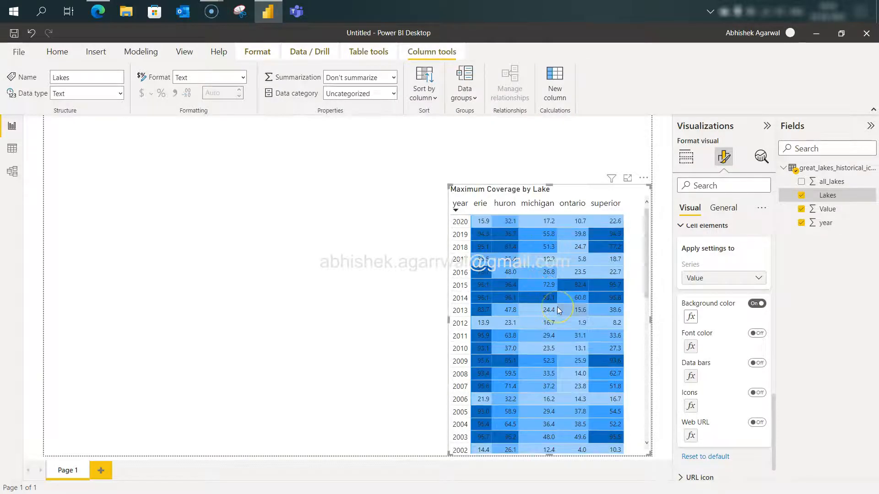
Switch to the Workout Wednesday page in Edge and review the background color and font color requirements against the matrix.
key("alt+Tab")
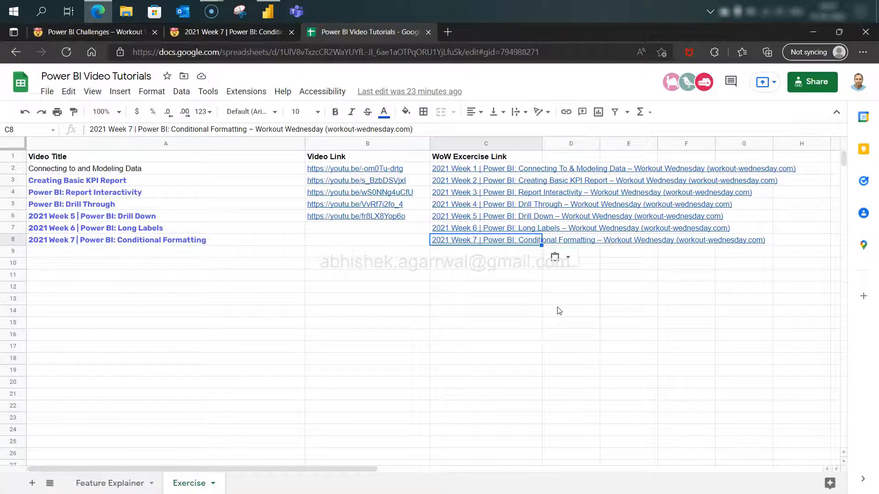
key("alt+Tab")
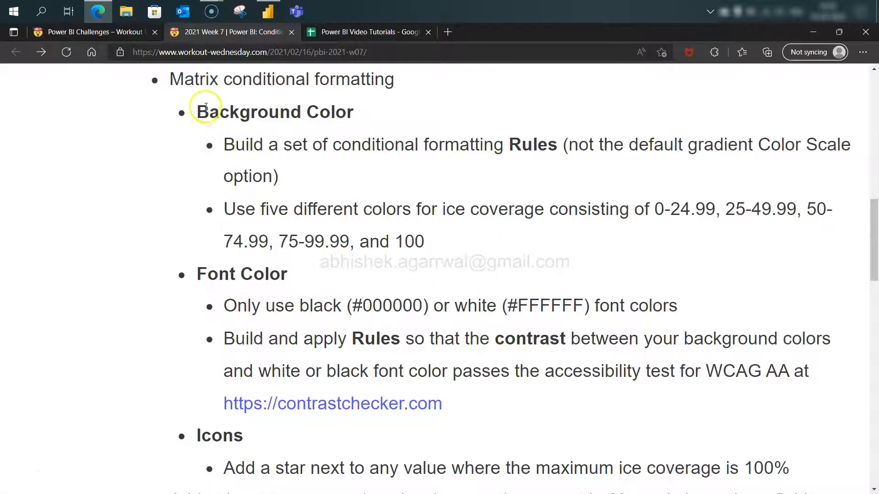
left_click_drag(200, 112, 435, 235)
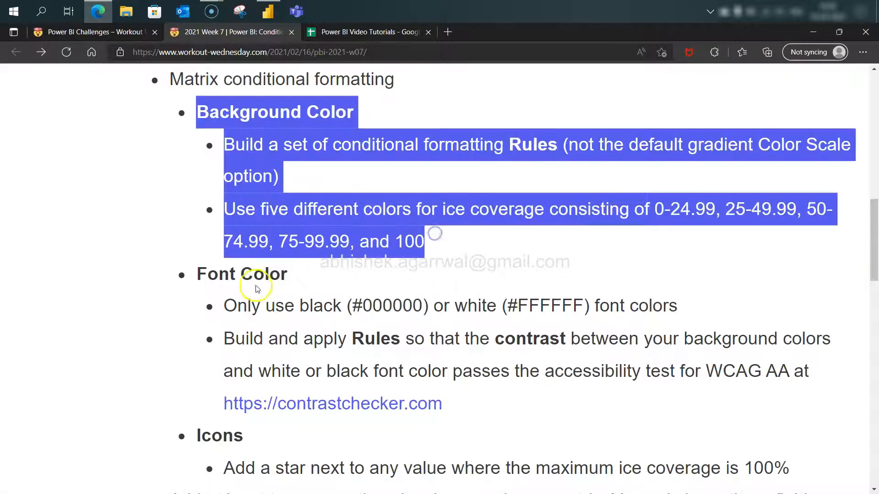
left_click(461, 211)
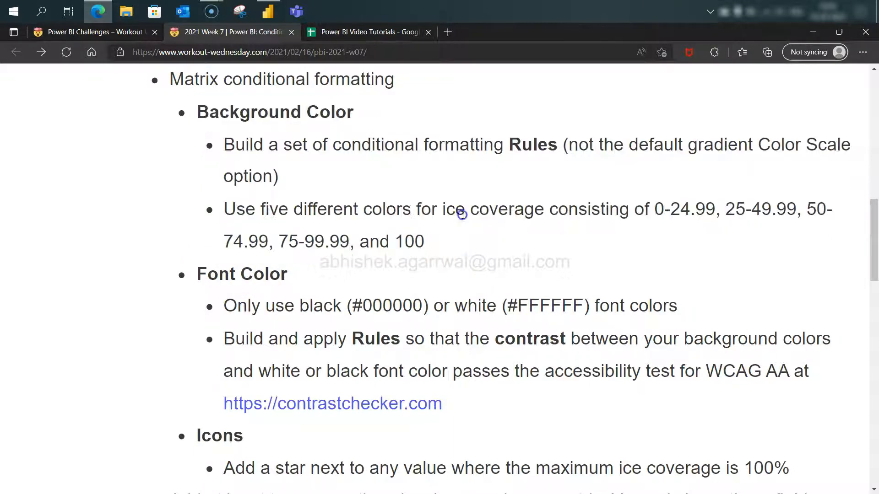
key("alt+Tab")
key("Tab")
key("Tab")
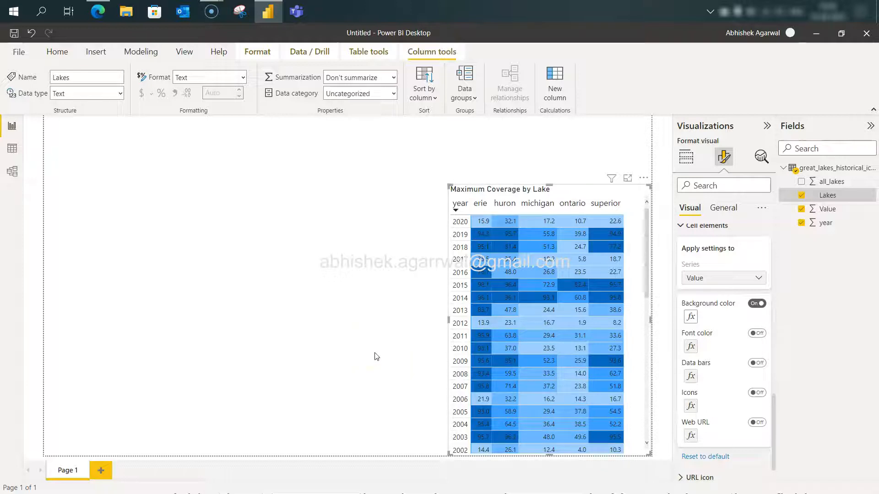
key("alt+Tab")
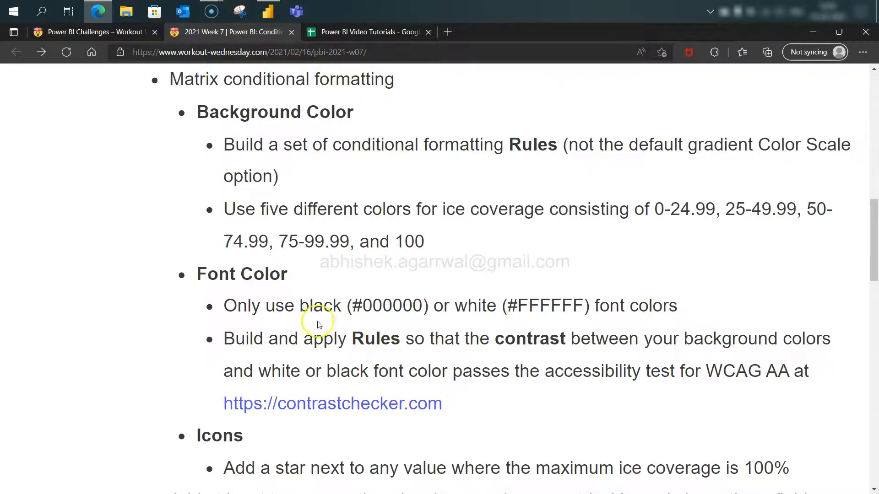
left_click(203, 272)
left_click(364, 310)
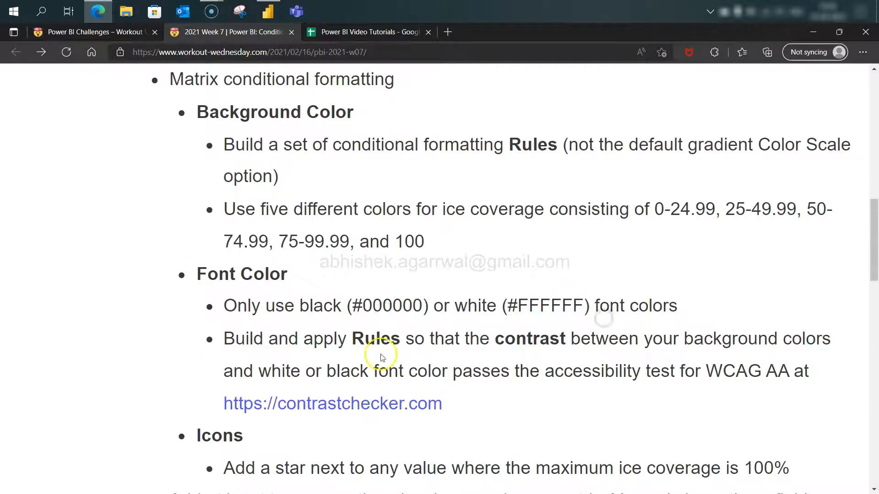
left_click_drag(296, 340, 509, 330)
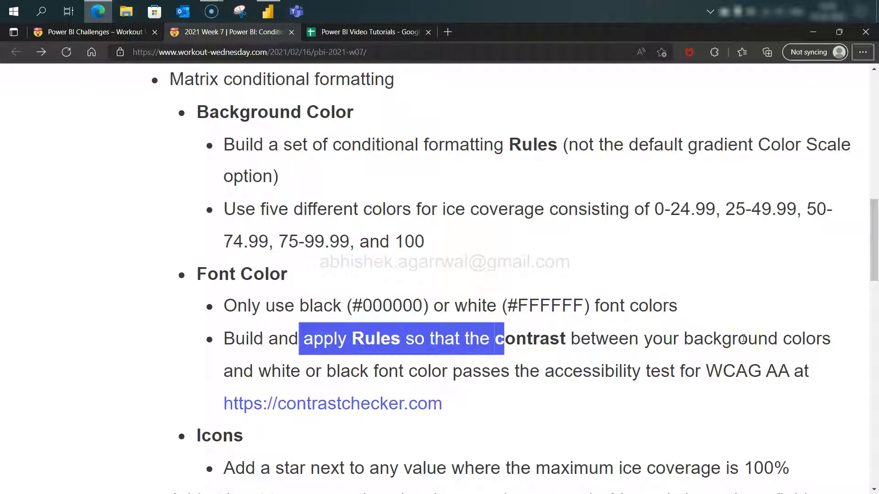
Switch back to Power BI Desktop, turn on font color for the matrix's Value series and open its conditional formatting settings.
key("alt+Tab")
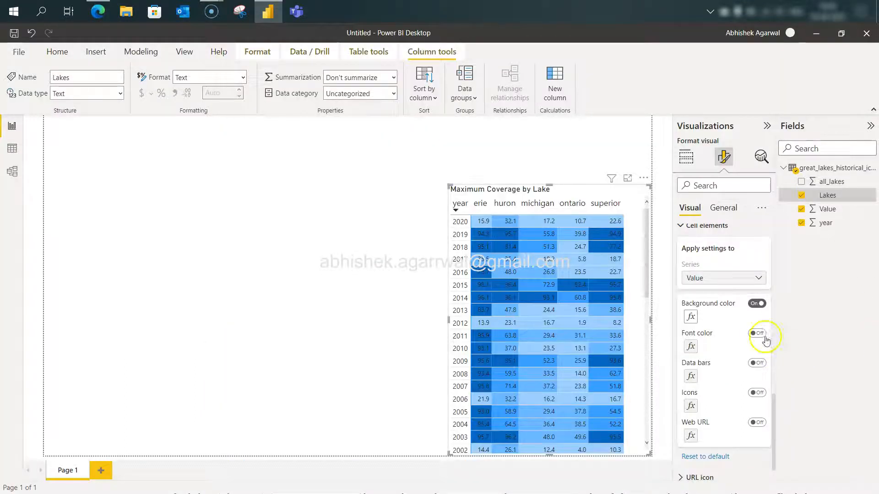
left_click(757, 334)
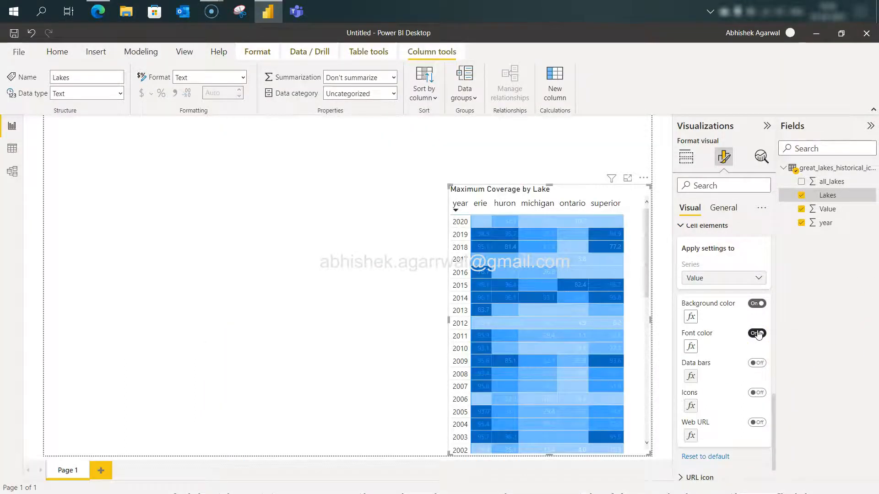
left_click(691, 347)
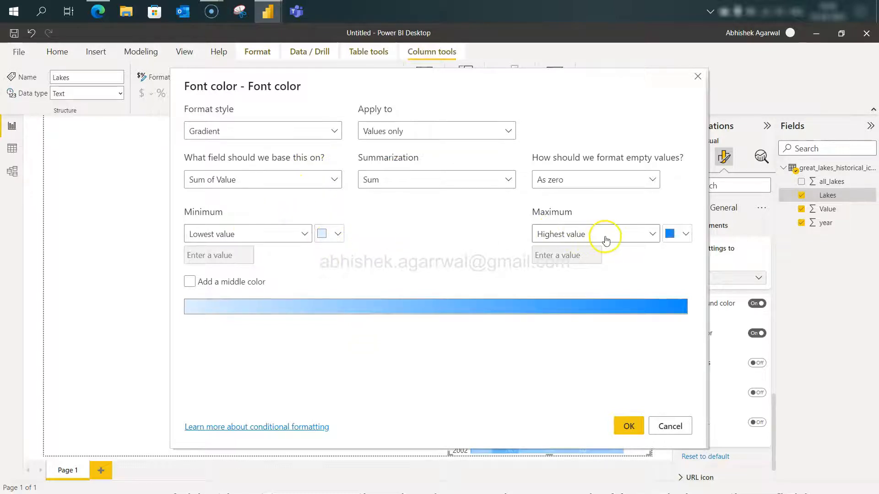
Try a font color gradient from black at the lowest value to white at the highest and examine it on the matrix.
left_click(332, 233)
left_click(345, 251)
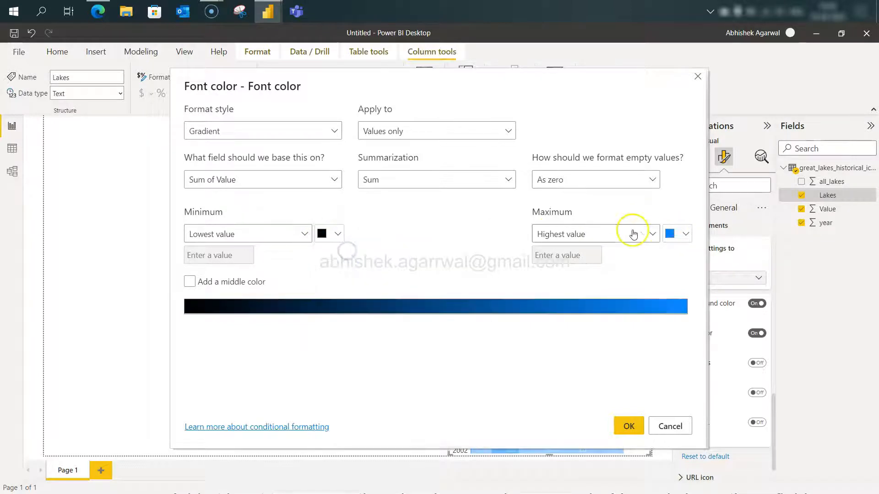
left_click(680, 233)
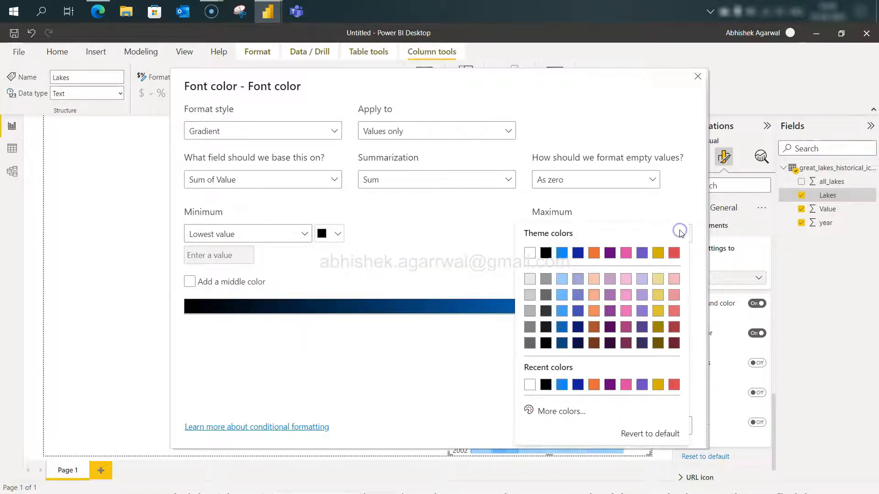
left_click(530, 251)
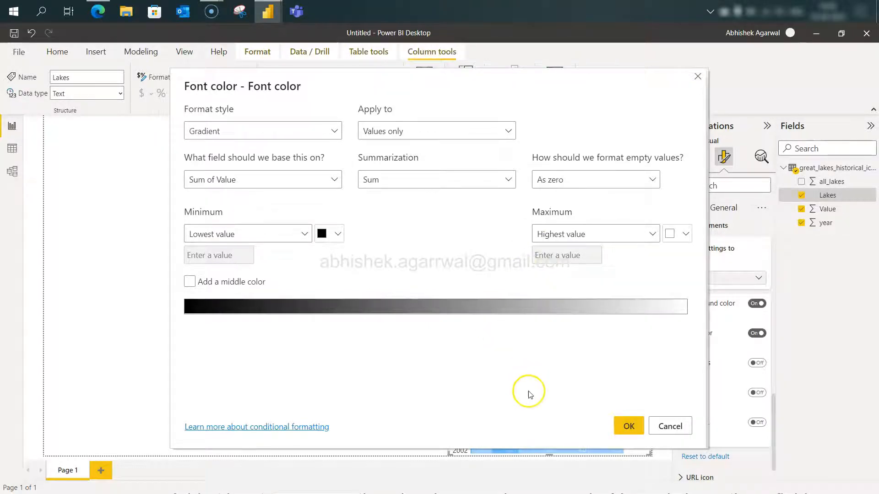
left_click(627, 425)
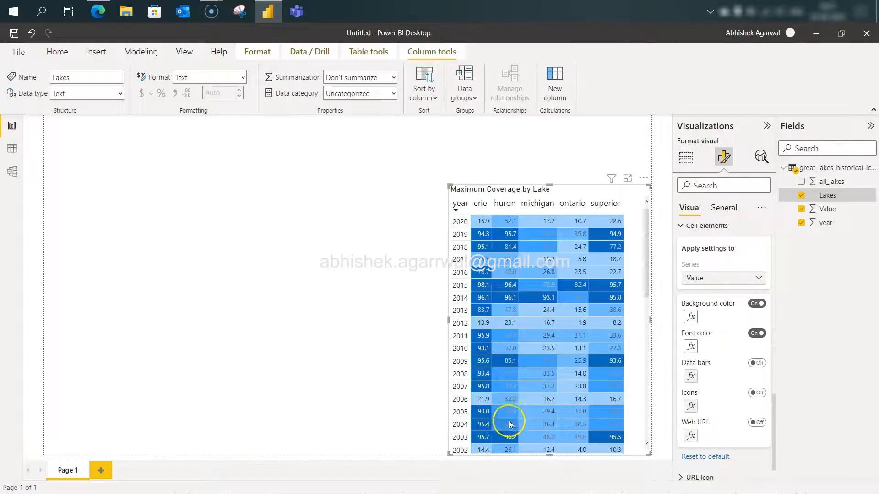
mouse_move(510, 311)
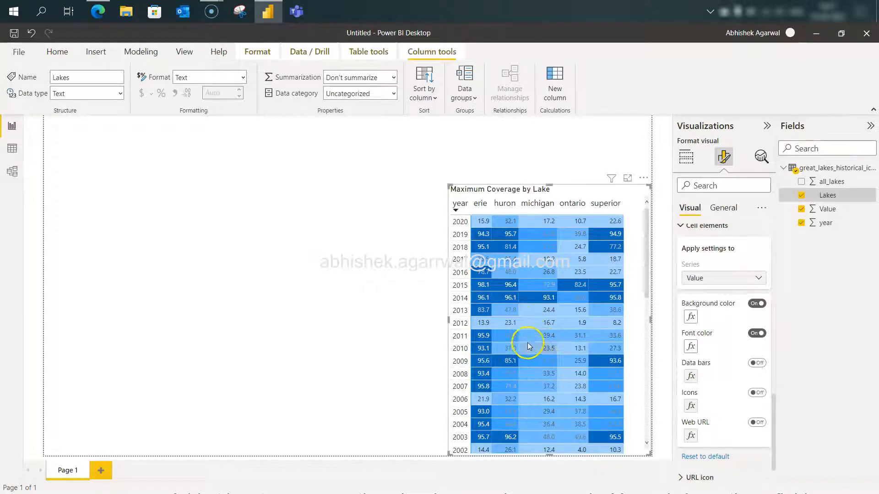
mouse_move(512, 345)
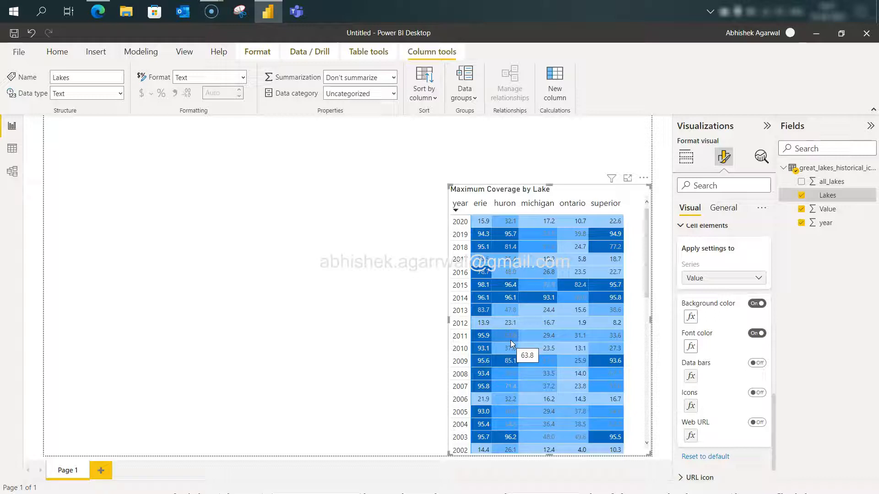
Reopen the font color conditional formatting settings and change the format style to Rules.
left_click(691, 346)
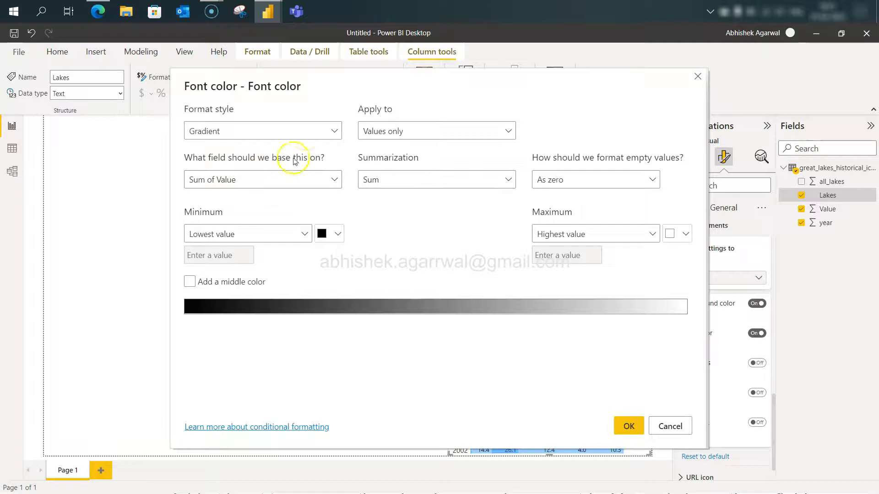
left_click(308, 130)
left_click(292, 165)
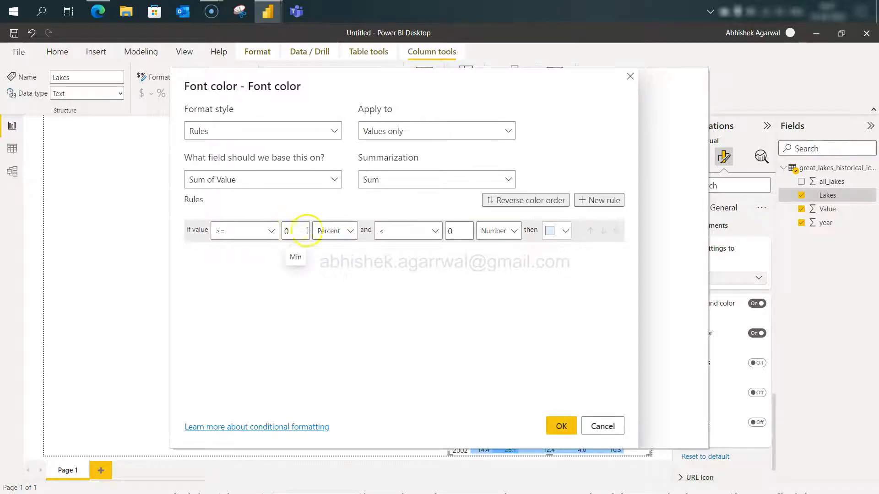
Define the first font color rule as black for number values >= 0 and < 75.
left_click(345, 231)
left_click(346, 251)
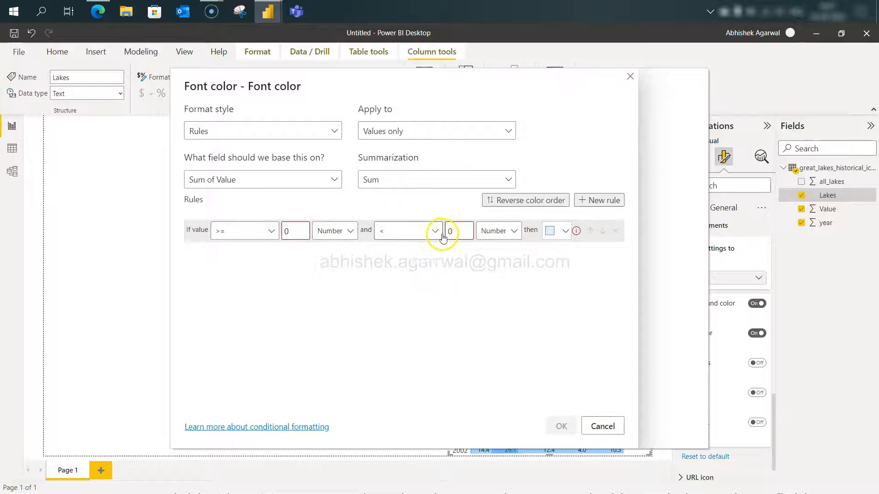
left_click(418, 232)
left_click(419, 232)
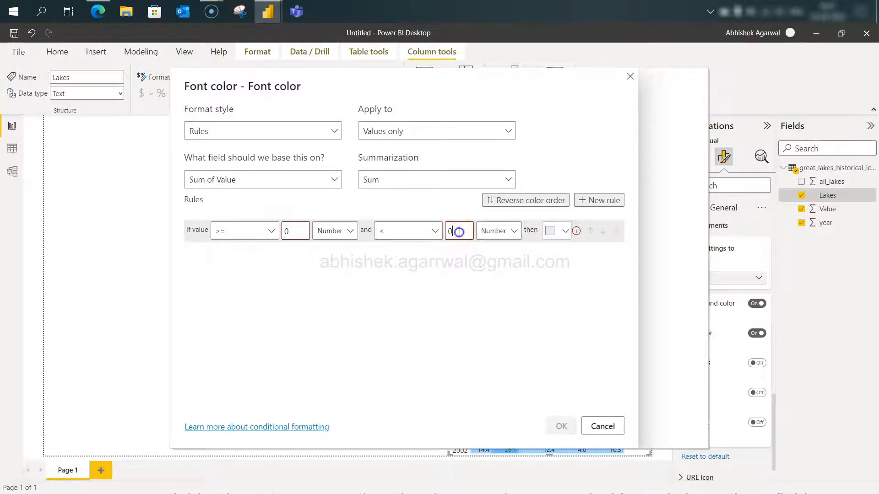
left_click(458, 231)
key("BackSpace")
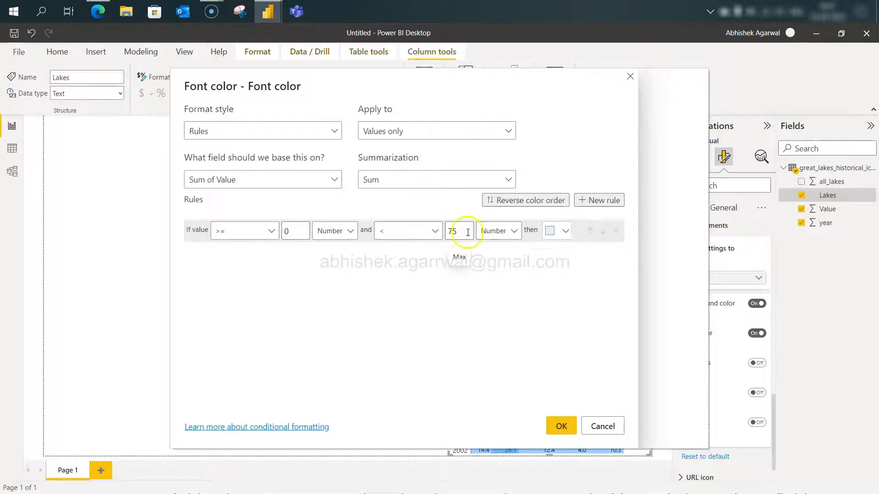
left_click(556, 231)
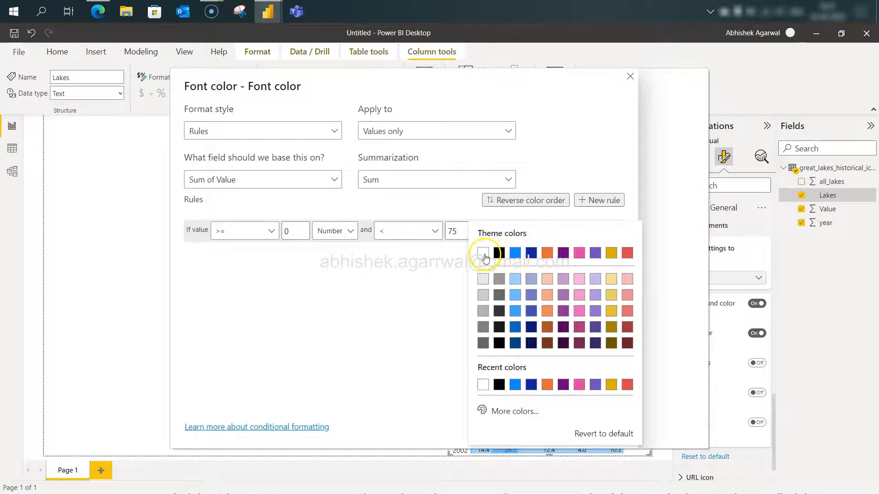
left_click(499, 253)
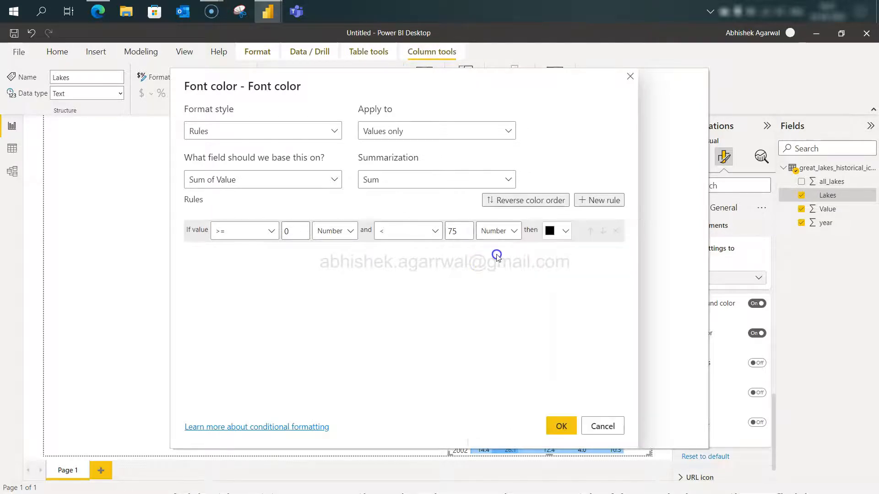
Add a second font color rule covering values >= 75 and <= 100.
left_click(594, 201)
left_click(295, 253)
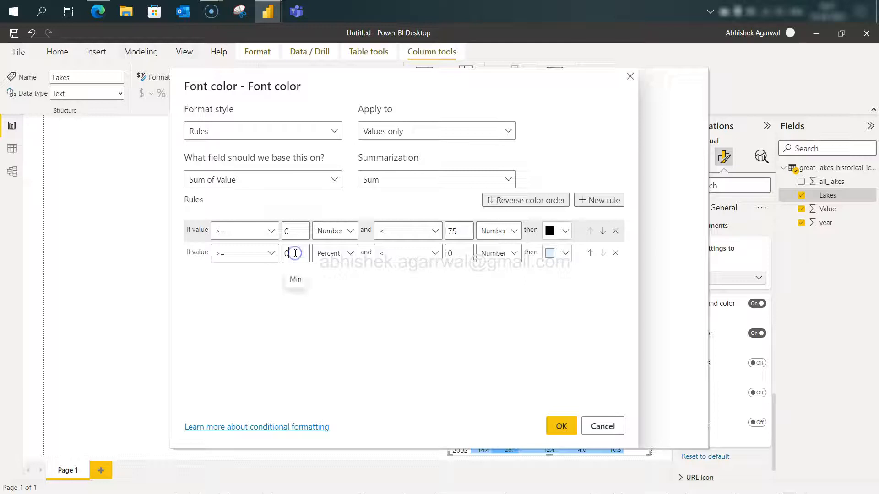
key("BackSpace")
type("75")
left_click(432, 253)
left_click(421, 291)
key("BackSpace")
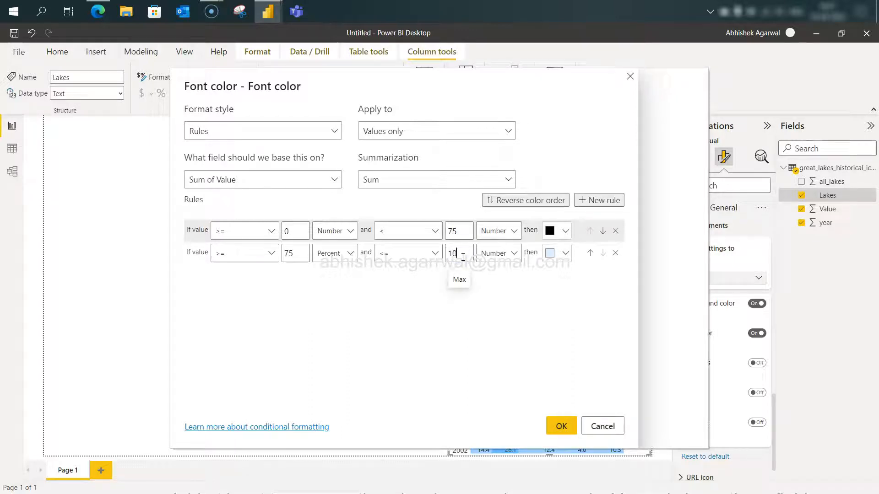
Set the second rule's font color to white and apply the font color rules to the matrix.
left_click(555, 255)
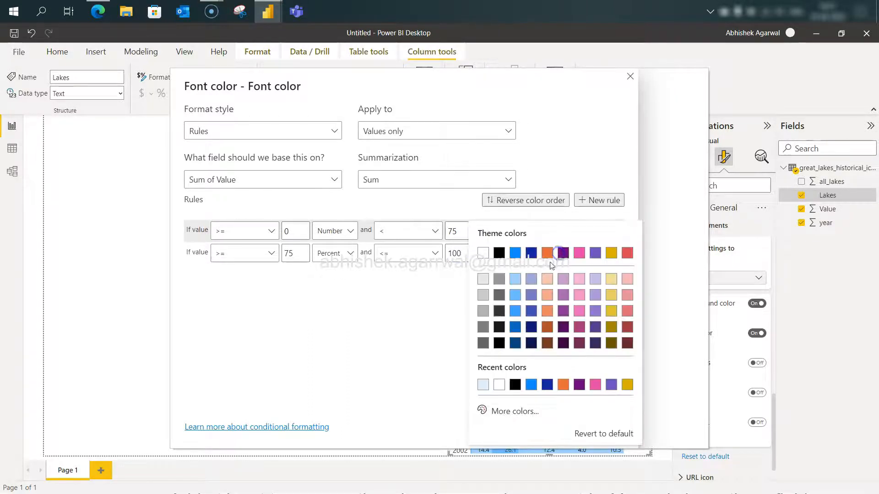
left_click(484, 254)
left_click(560, 425)
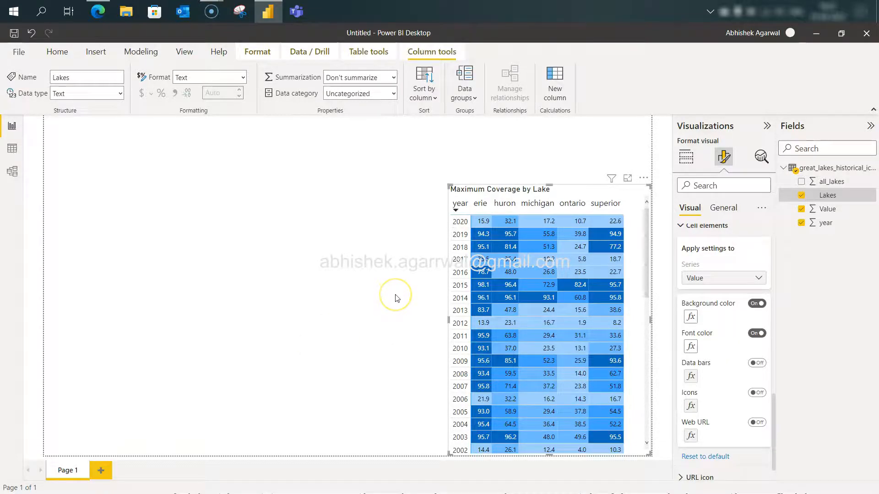
Switch to the challenge page in the browser and read the Icons requirement for the matrix.
key("alt+Tab")
left_click_drag(422, 295, 526, 385)
left_click(526, 386)
scroll(526, 387, "down", 1)
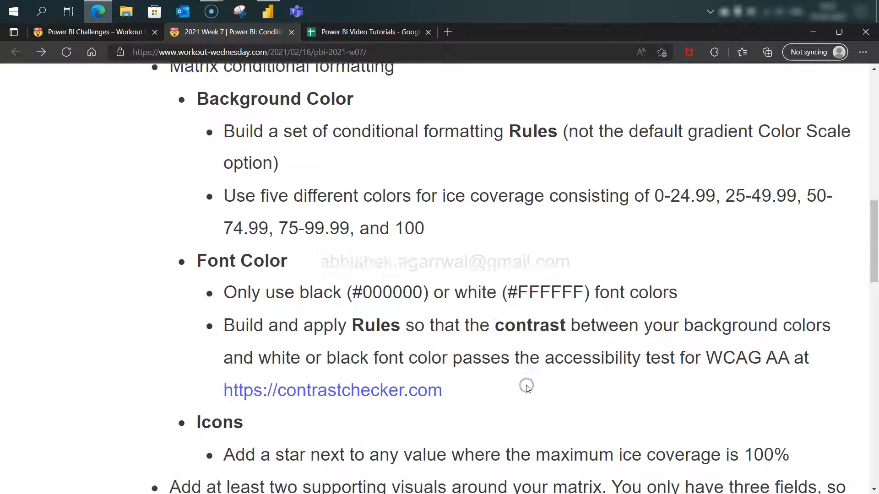
scroll(526, 387, "down", 3)
left_click_drag(306, 328, 708, 323)
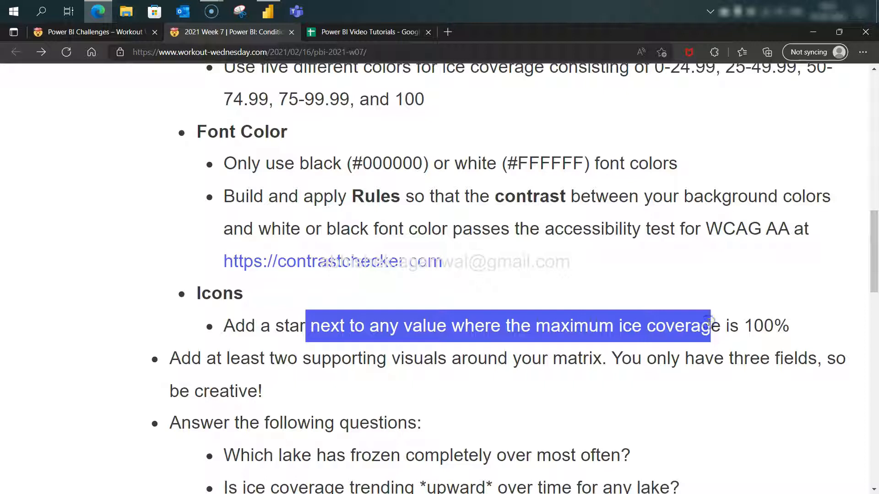
Back in Power BI Desktop, turn on icons for the matrix's Value series, with icon layout Right of data and alignment Middle.
key("alt+Tab")
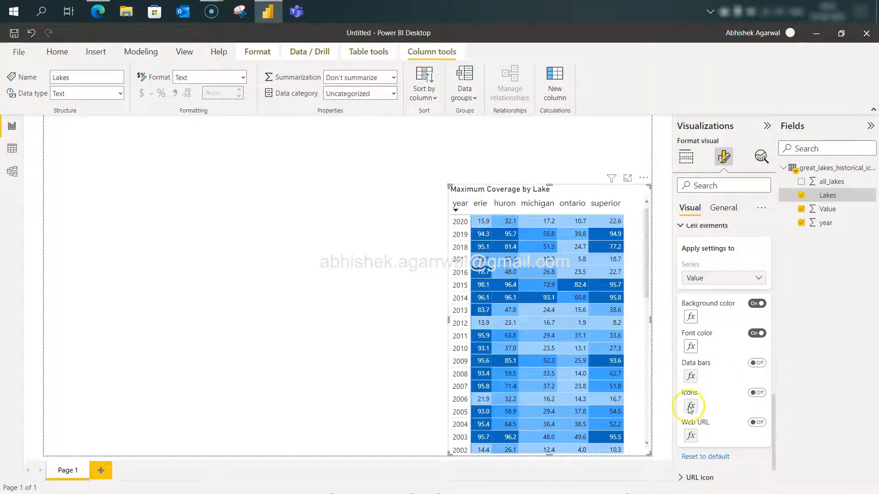
left_click(759, 394)
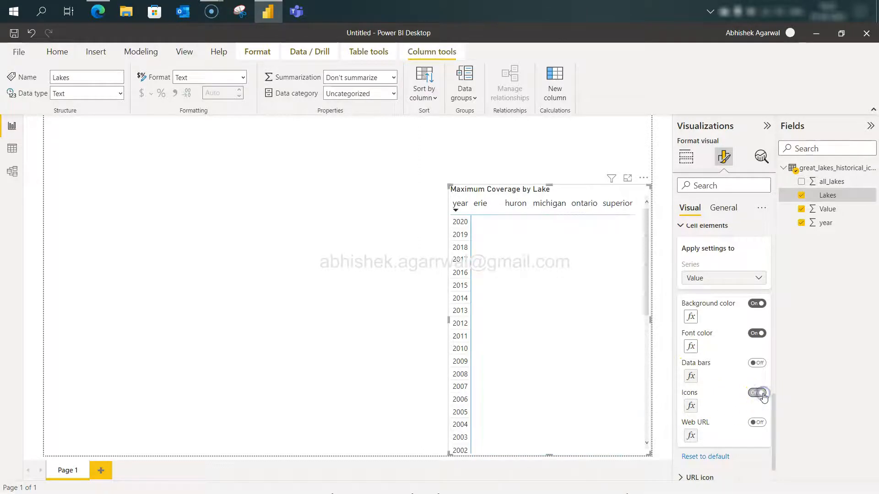
left_click(691, 406)
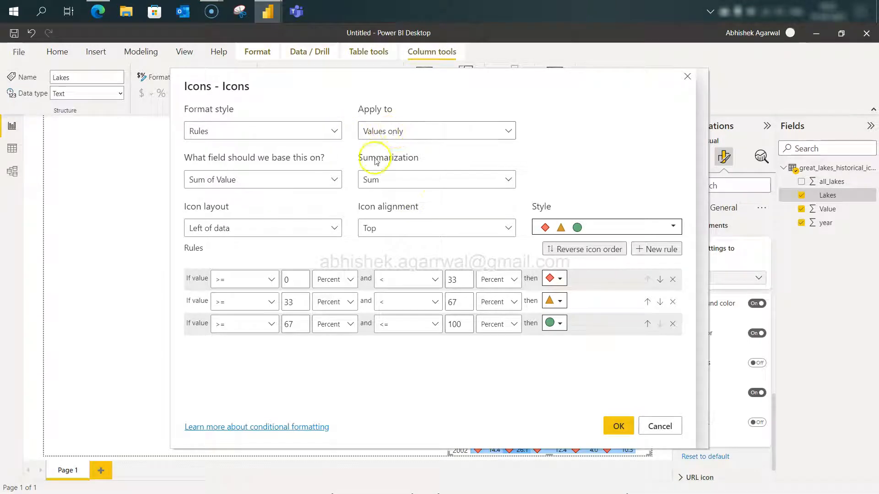
left_click(328, 232)
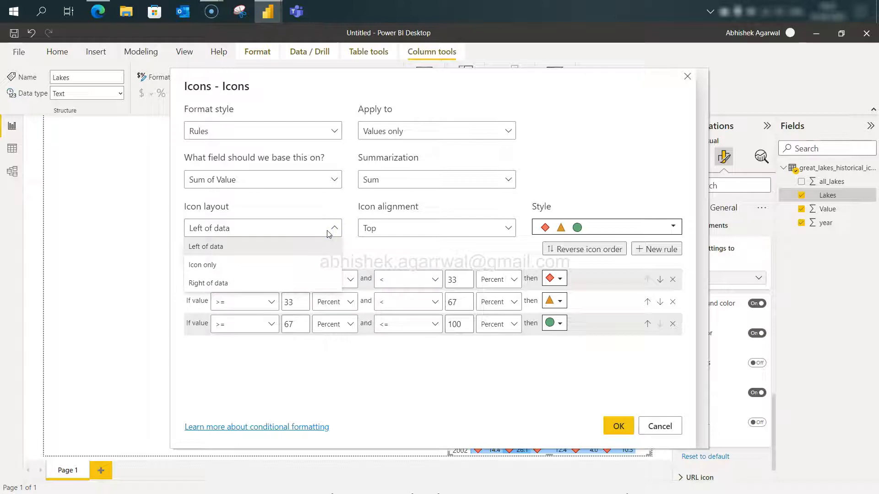
left_click(320, 283)
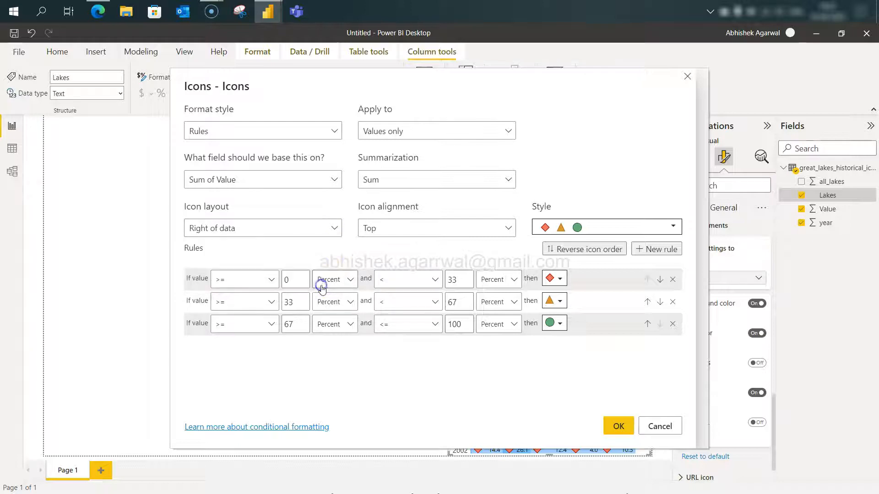
left_click(407, 227)
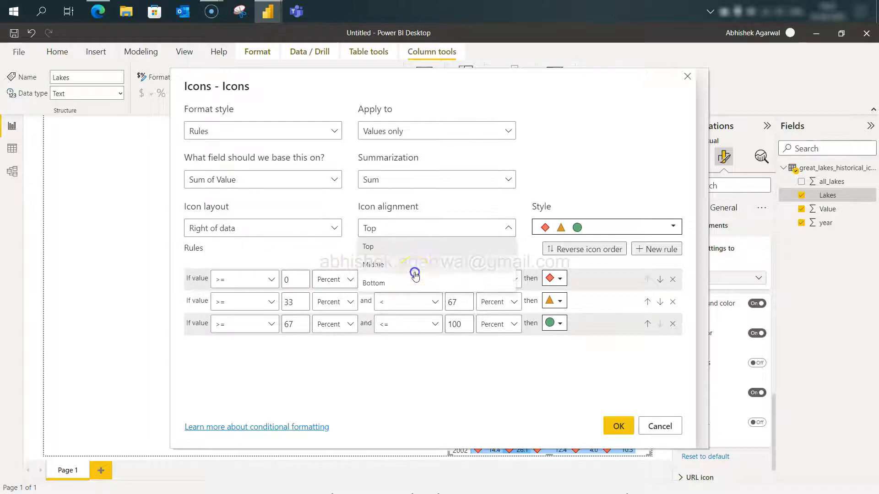
left_click(414, 269)
Choose the dark star icon style and delete the first two rules, keeping only the filled star rule.
left_click(575, 228)
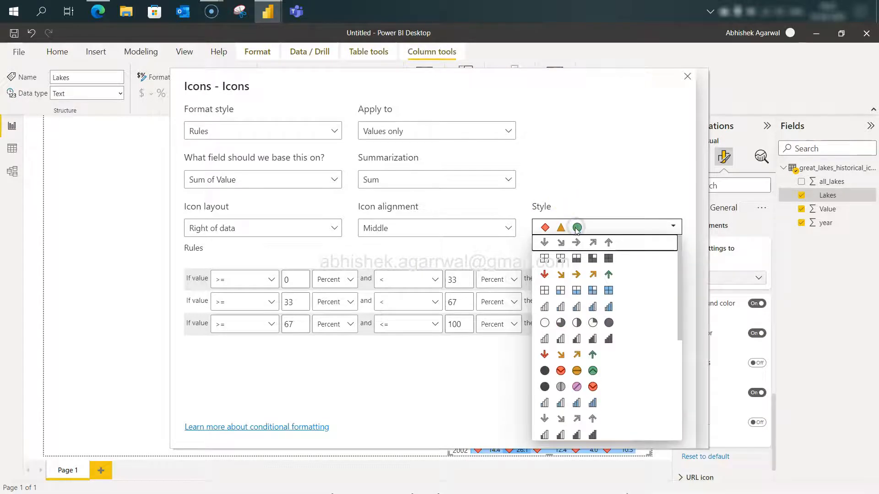
scroll(578, 348, "down", 5)
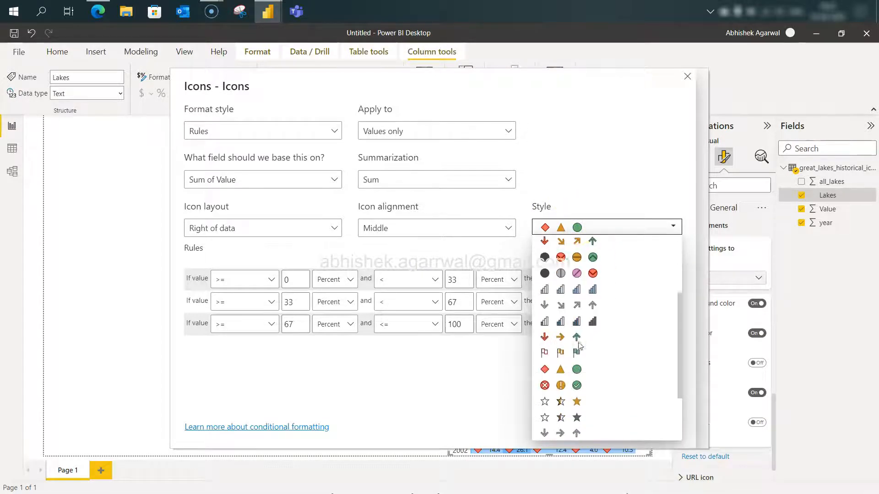
left_click(577, 365)
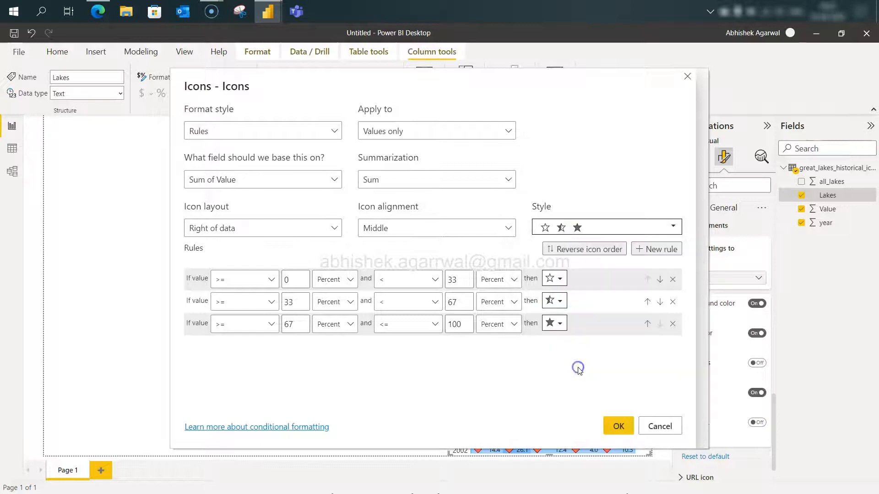
left_click(671, 280)
left_click(672, 280)
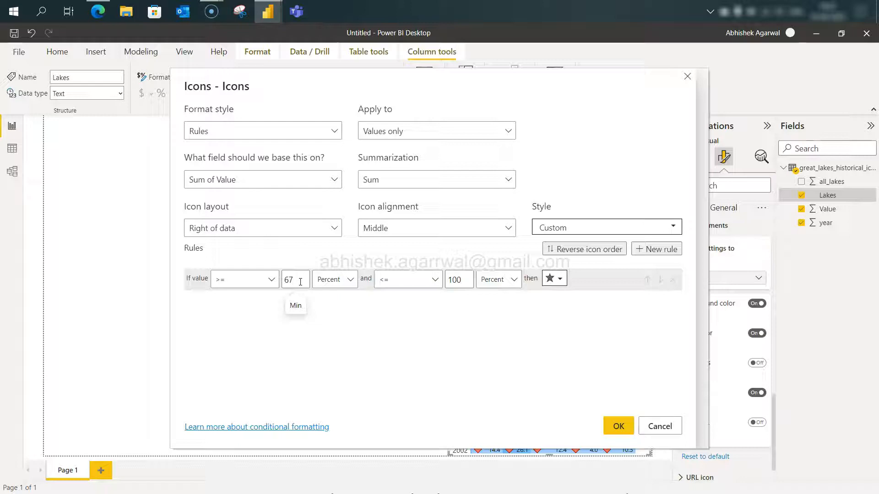
Set the remaining icon rule to number values = 100 and apply the icons to the matrix.
key("BackSpace")
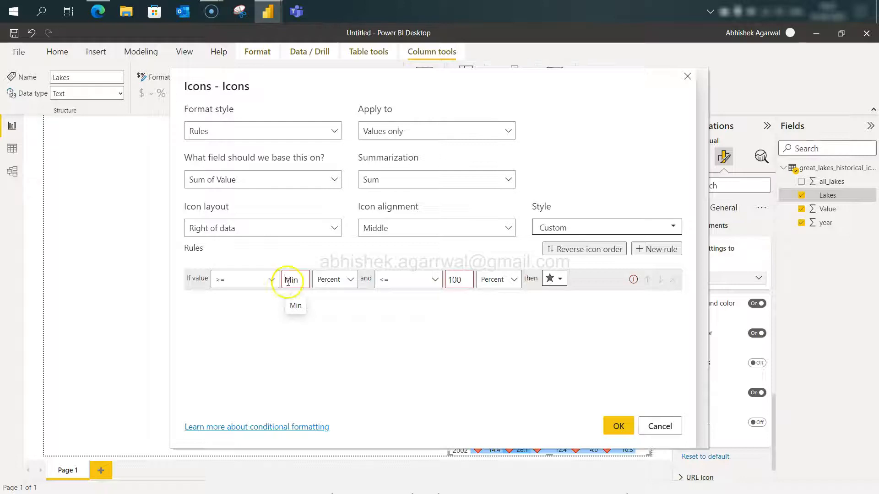
left_click(270, 280)
left_click(251, 341)
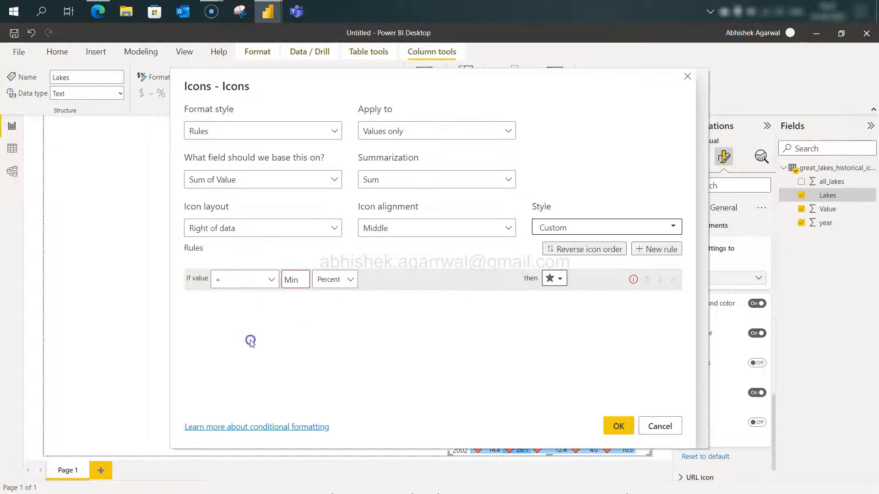
left_click(297, 283)
type("100")
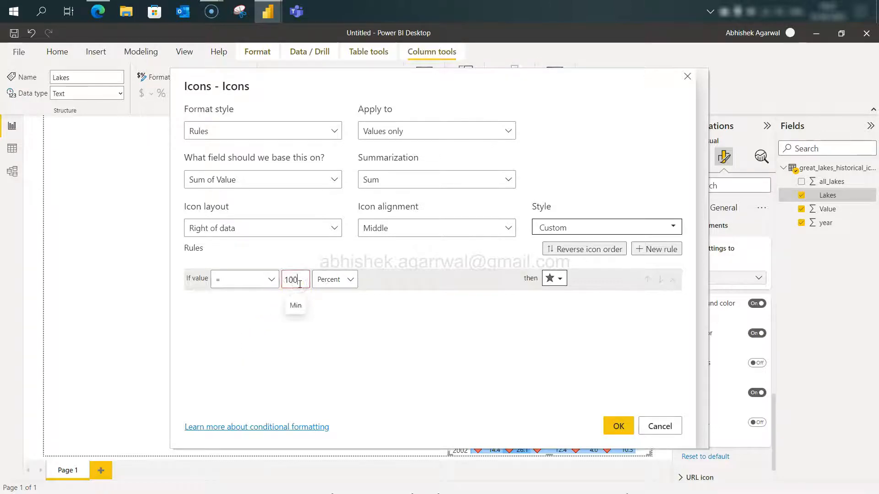
left_click(345, 280)
left_click(341, 308)
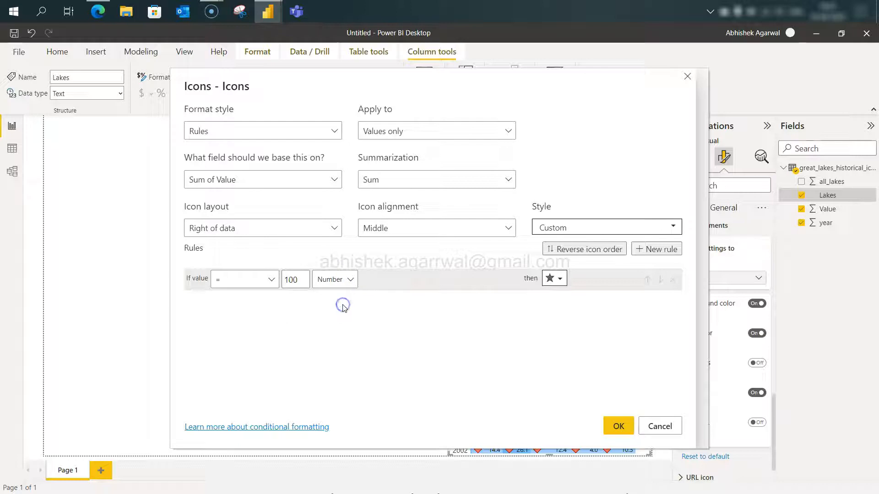
left_click(619, 425)
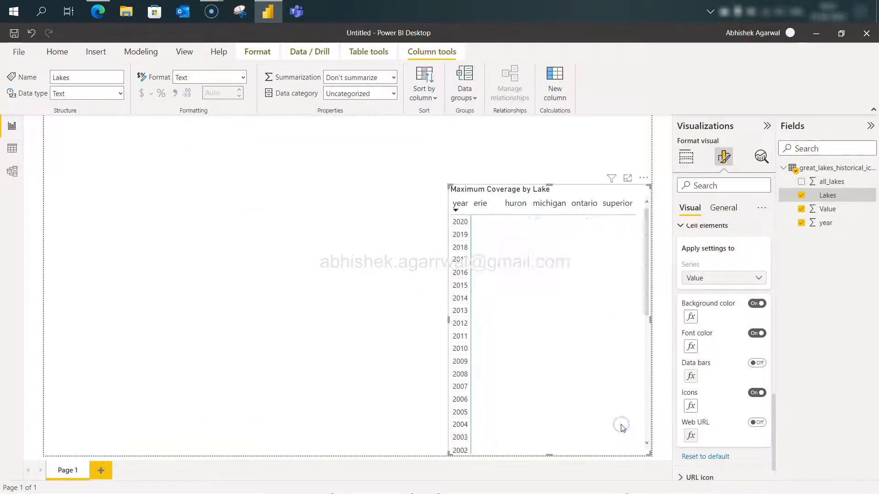
Change the icon of the 100 rule to the white star and apply it to the matrix.
scroll(620, 424, "down", 5)
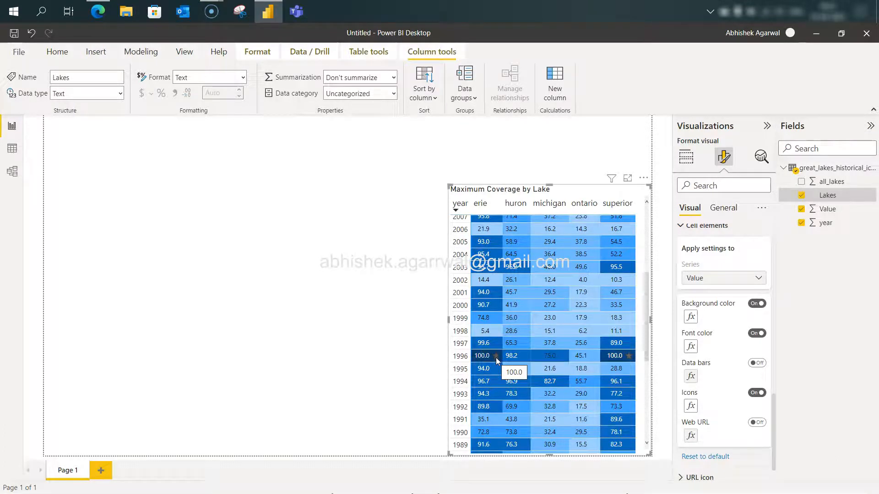
left_click(691, 406)
left_click(554, 278)
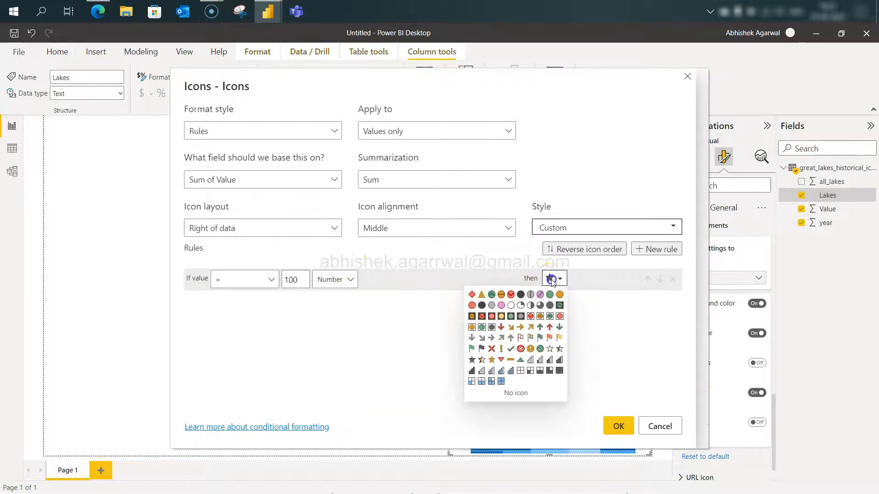
left_click(541, 351)
left_click(618, 426)
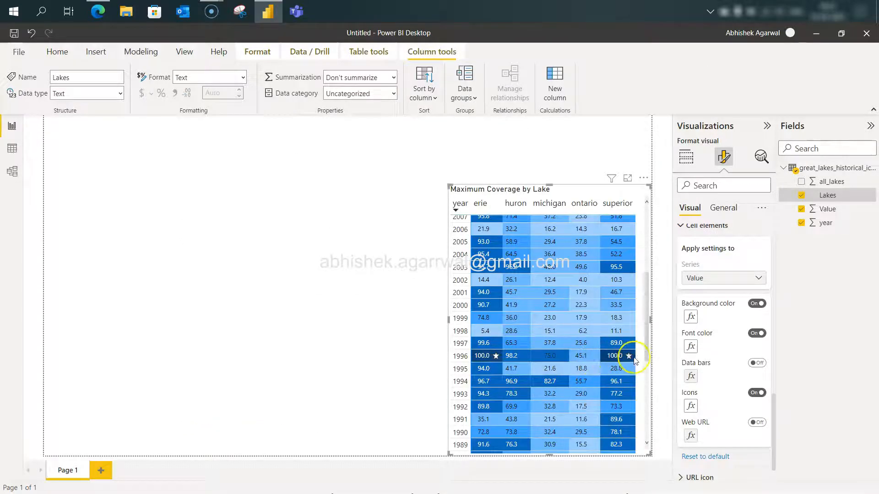
scroll(629, 361, "up", 5)
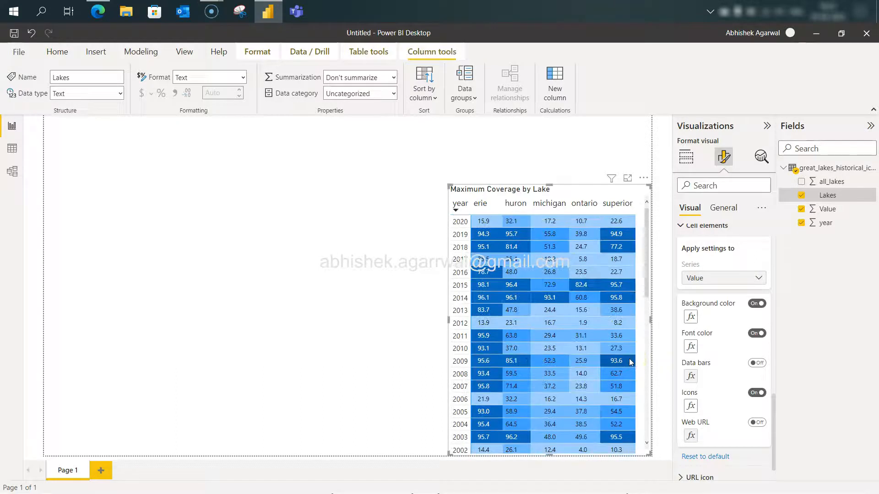
Switch to the challenge page in the browser and review the supporting visuals requirement and the reference dashboard's layout.
key("alt+Tab")
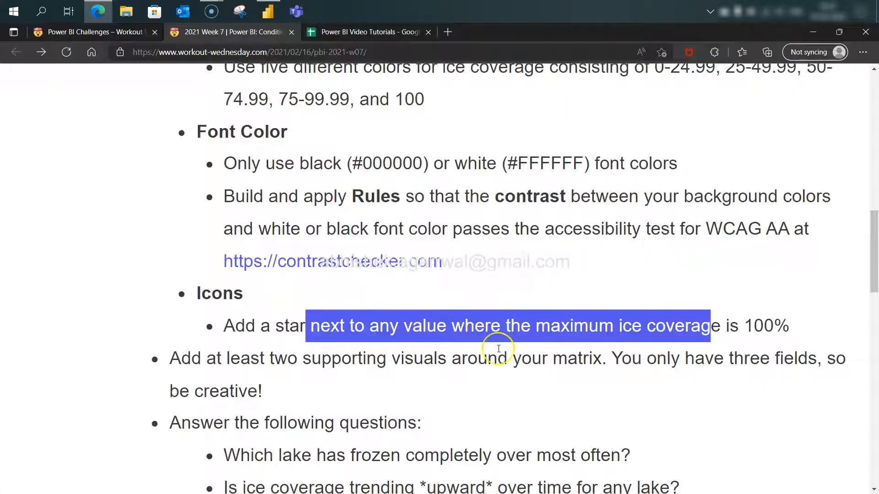
left_click_drag(387, 358, 509, 369)
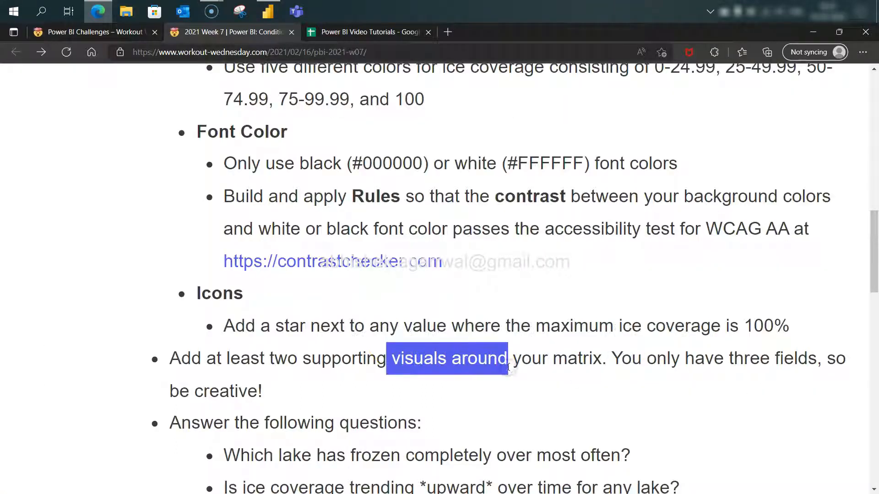
left_click(508, 367)
left_click_drag(470, 194, 533, 375)
scroll(533, 375, "down", 3)
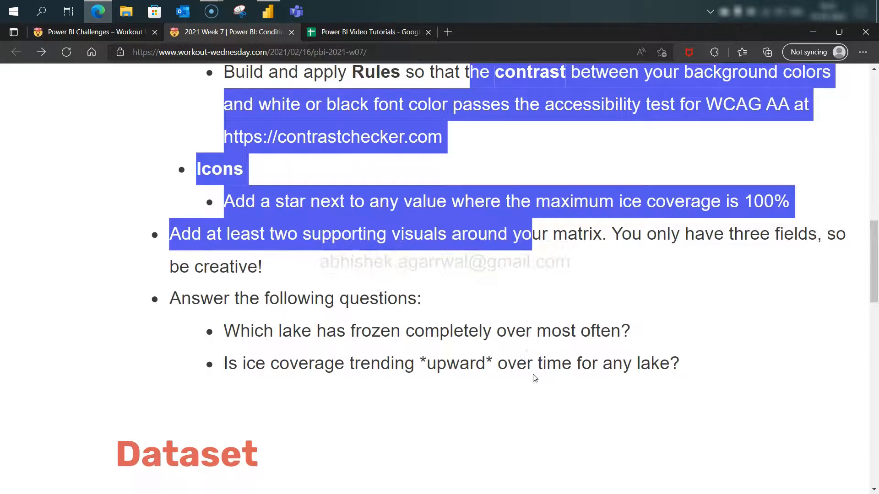
left_click(223, 277)
left_click_drag(175, 236, 309, 263)
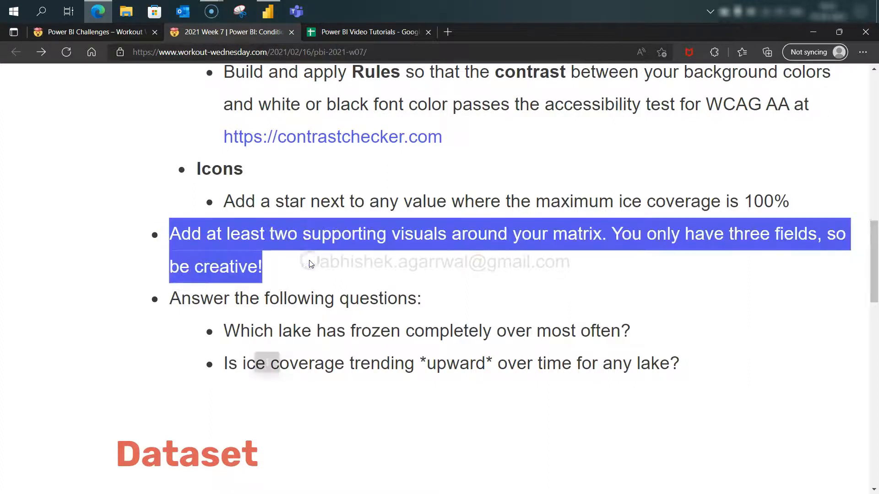
scroll(310, 264, "up", 20)
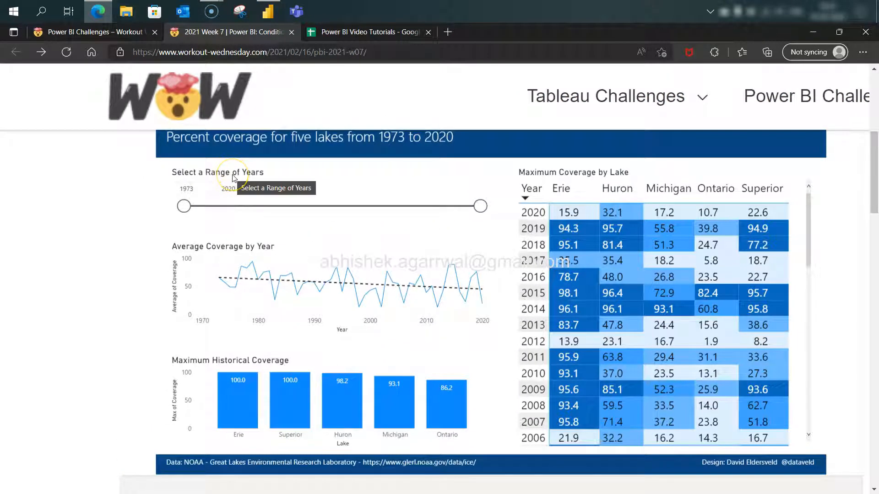
Switch back to Power BI Desktop and add a slicer for the year field to the report page.
key("alt+Tab")
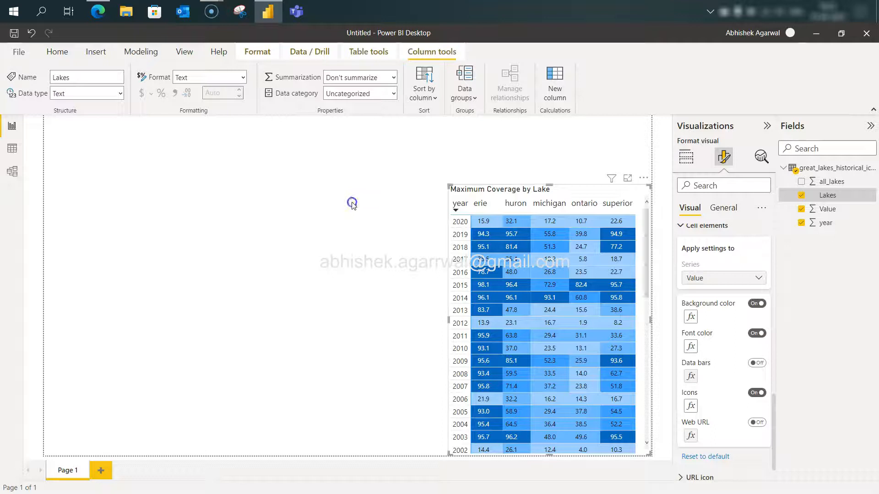
left_click(352, 204)
left_click(684, 249)
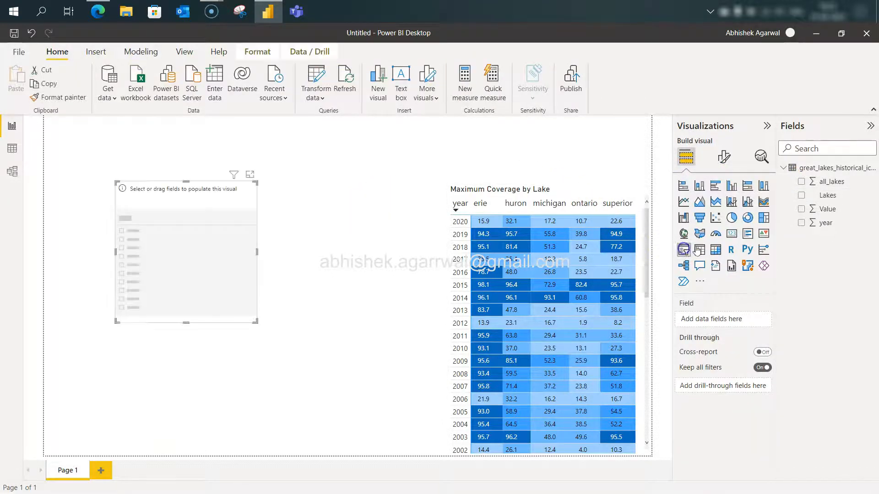
left_click(801, 223)
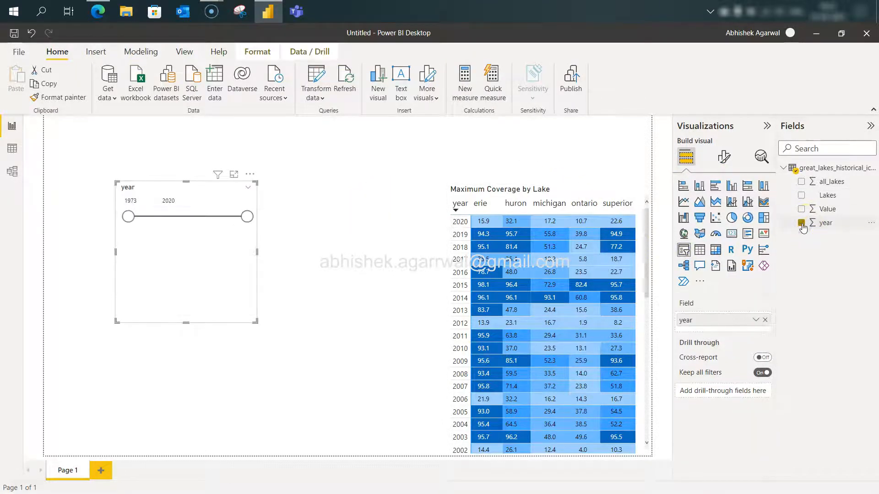
Shorten the year slicer, move it to the page's upper-left area and widen it to nearly reach the matrix.
left_click(185, 326)
left_click(191, 243)
left_click_drag(186, 323, 190, 228)
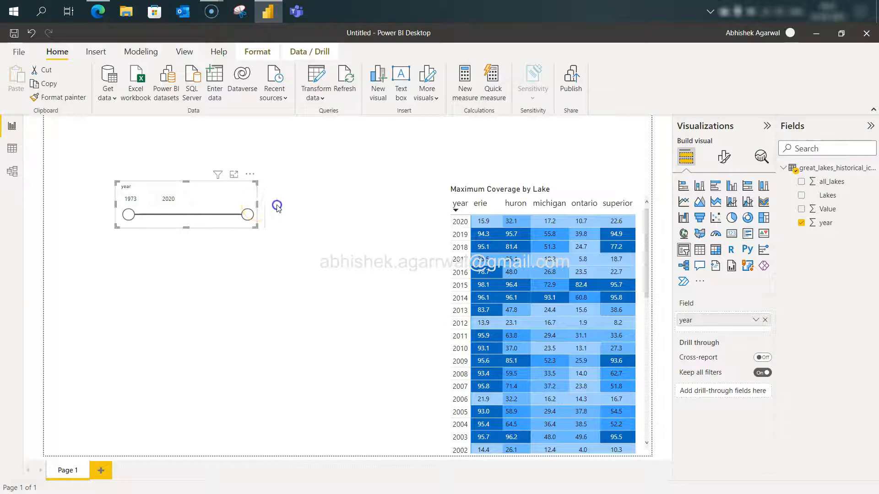
left_click_drag(277, 206, 366, 212)
left_click_drag(288, 190, 232, 166)
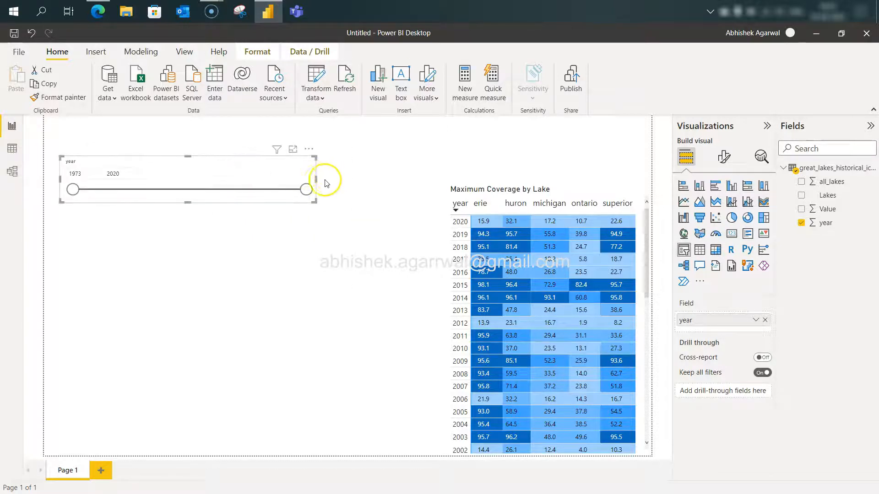
left_click_drag(316, 177, 383, 192)
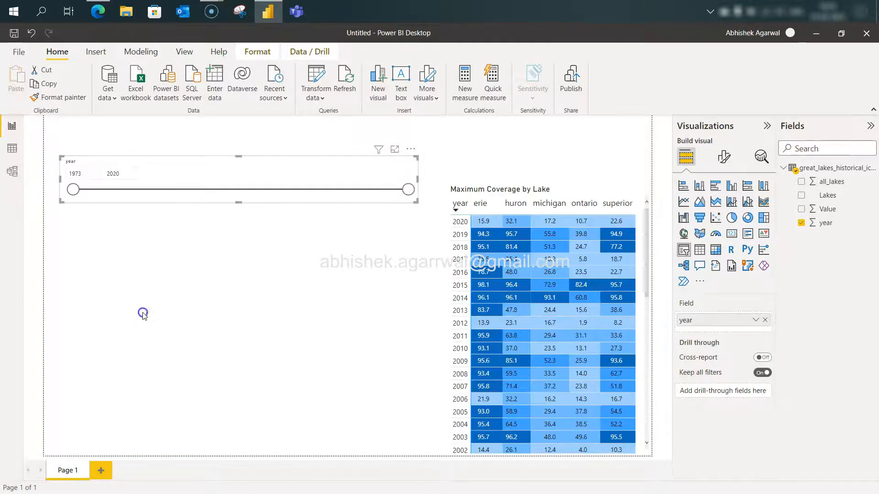
left_click(143, 314)
Check the slicer title on the browser's reference dashboard and give the year slicer in Power BI Desktop the title "Select Range of Years".
key("alt+Tab")
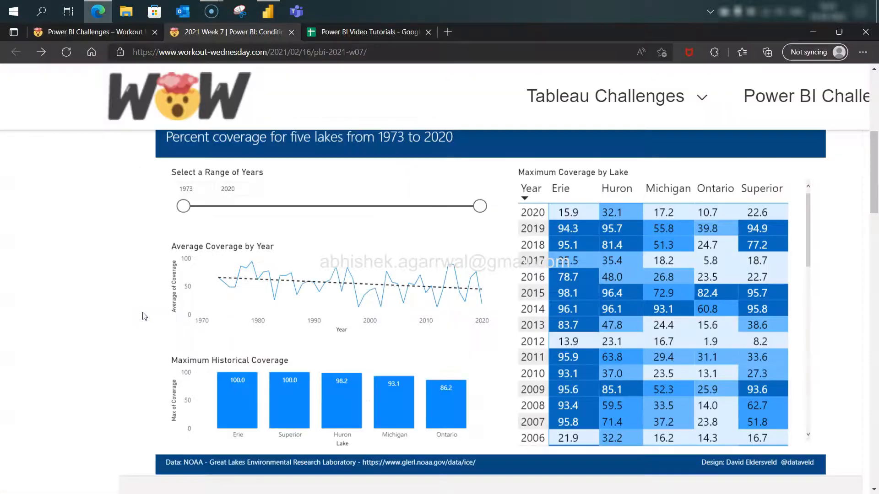
key("alt+Tab")
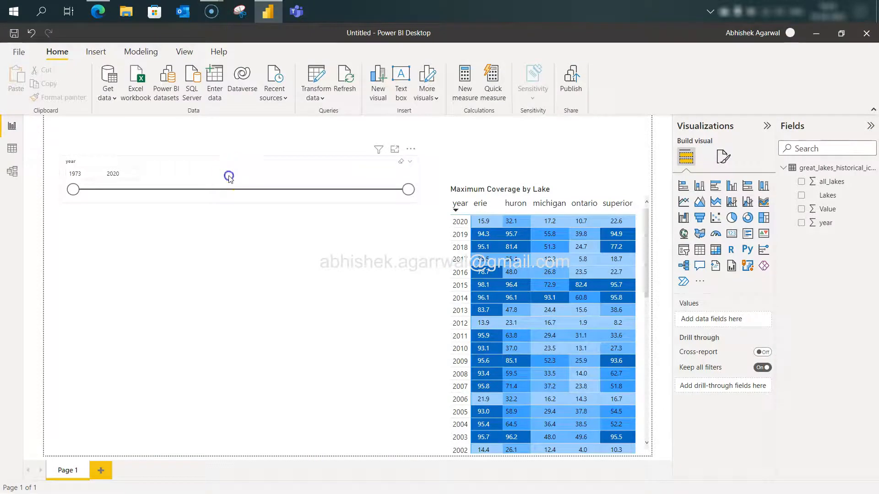
left_click(229, 178)
left_click(724, 157)
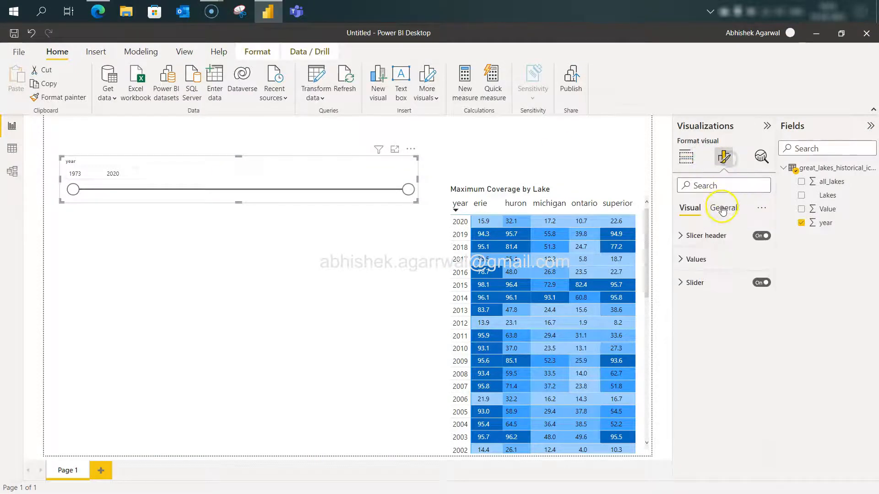
left_click(722, 210)
left_click(771, 259)
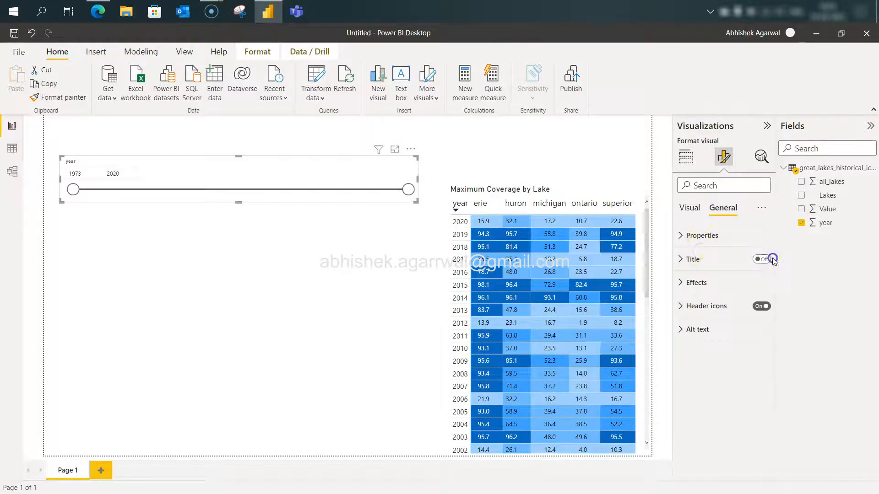
left_click(761, 259)
left_click(703, 261)
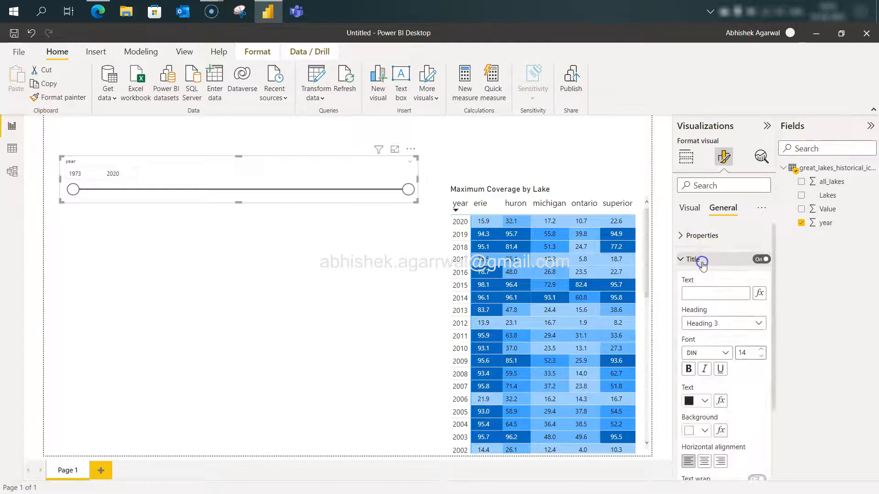
left_click(705, 295)
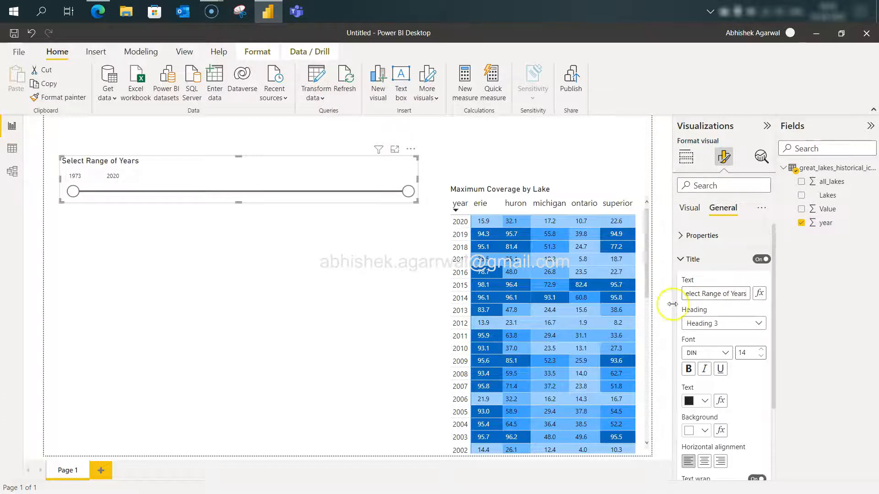
left_click(345, 310)
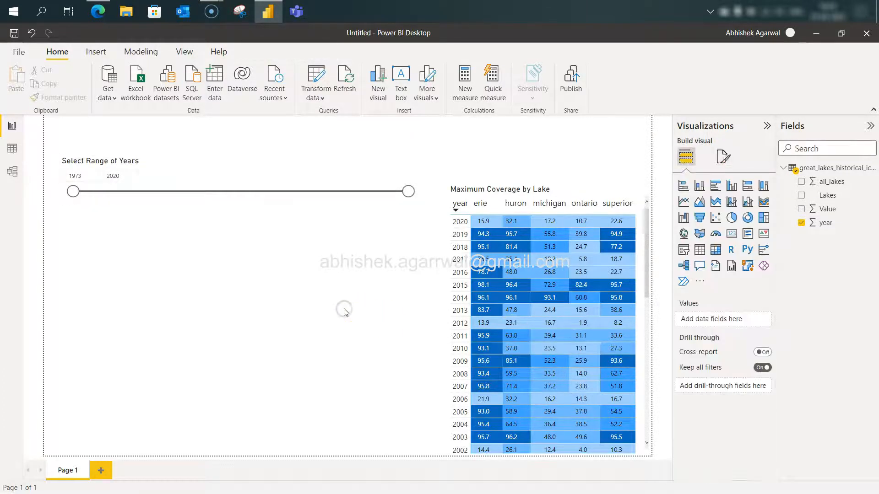
Following the browser's reference dashboard, add a line chart of all_lakes by year in Power BI Desktop and shorten it below the slicer.
key("alt+Tab")
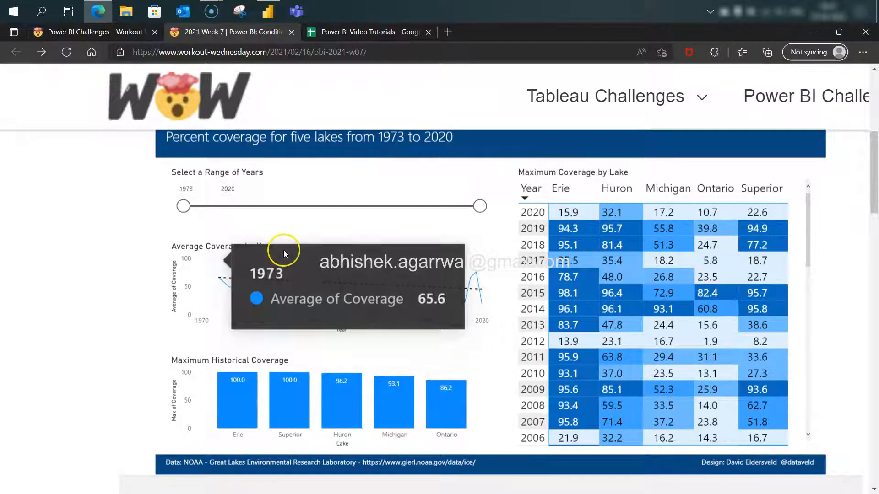
key("alt+Tab")
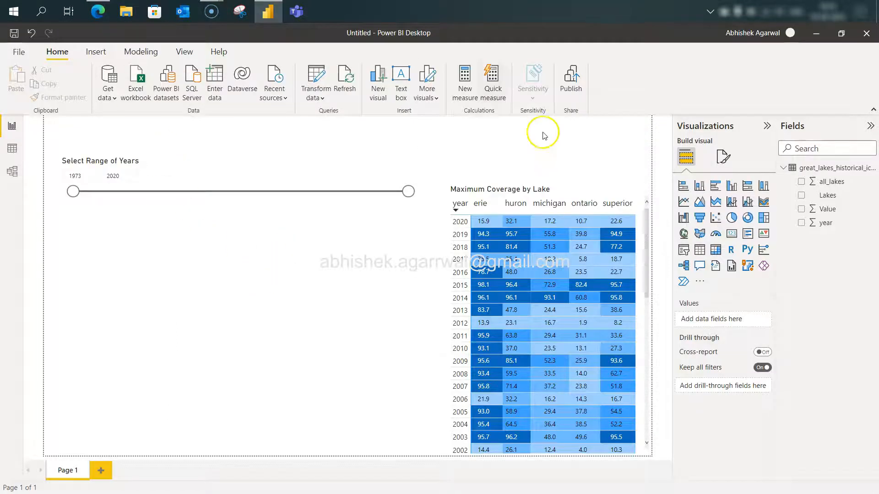
left_click(683, 201)
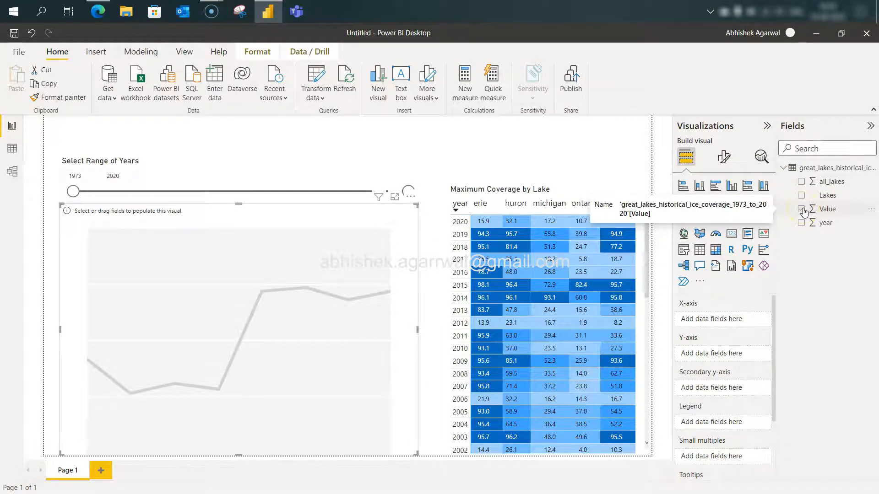
left_click(802, 183)
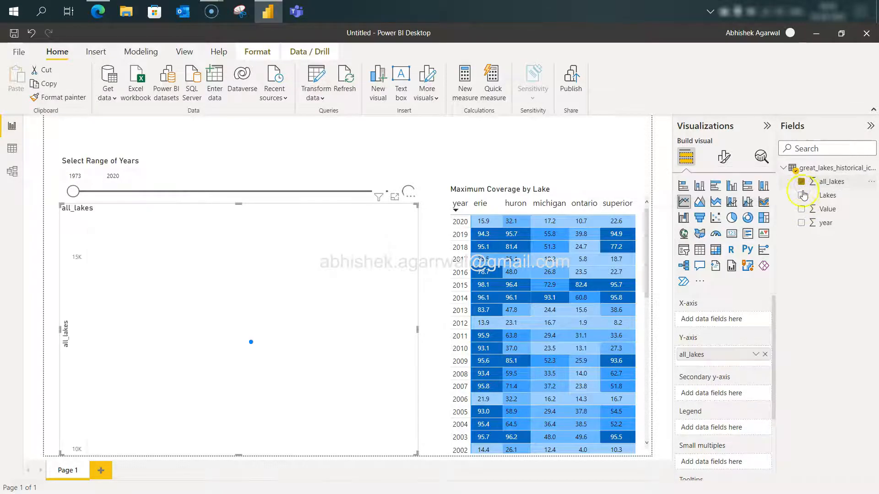
left_click(801, 224)
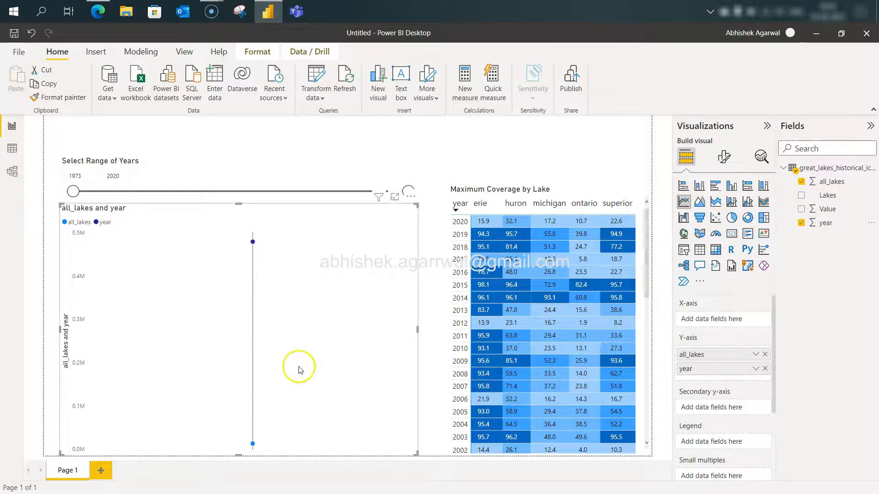
mouse_move(374, 401)
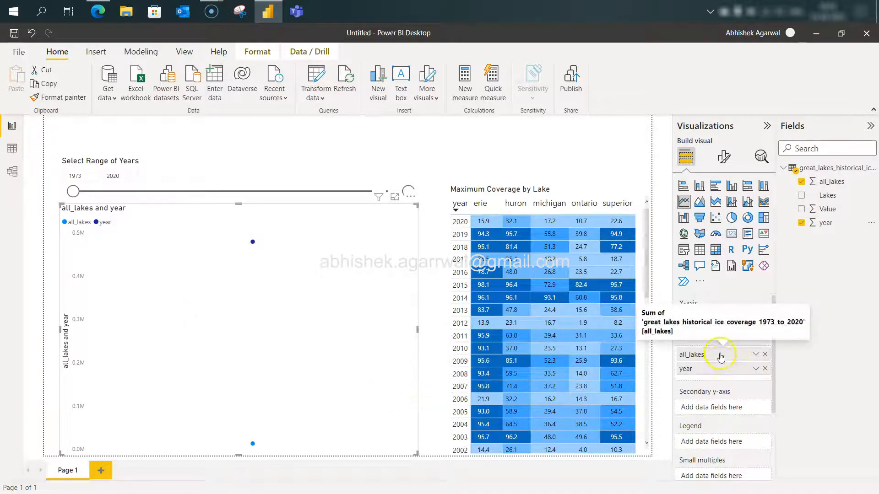
left_click_drag(720, 372, 714, 320)
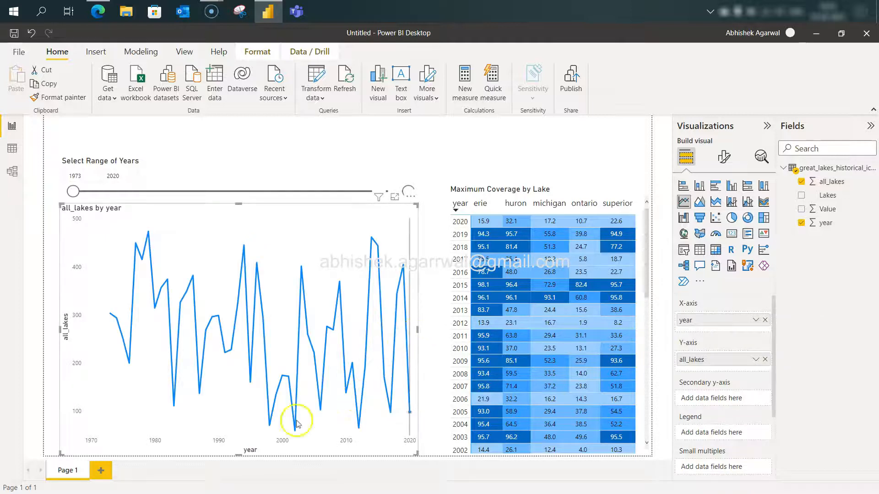
left_click_drag(240, 454, 257, 311)
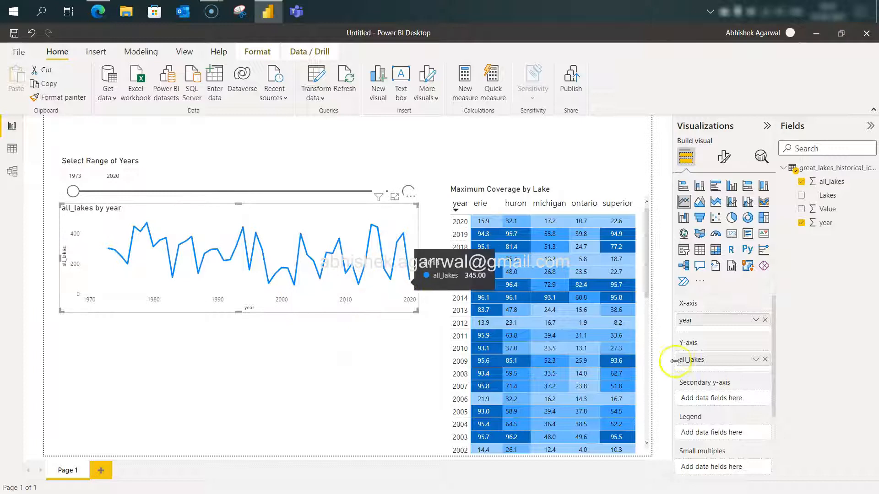
Compare the Average and Sum aggregations of all_lakes in the line chart's Y-axis, ending on Average.
left_click(754, 360)
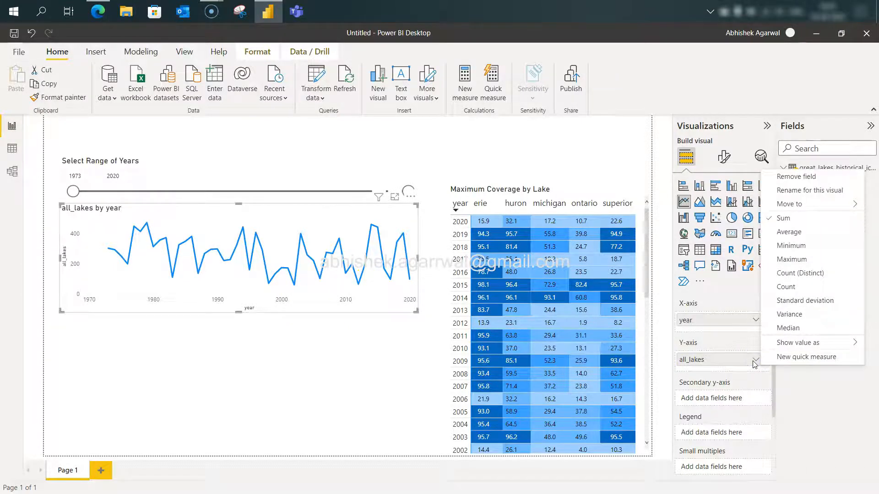
left_click(789, 232)
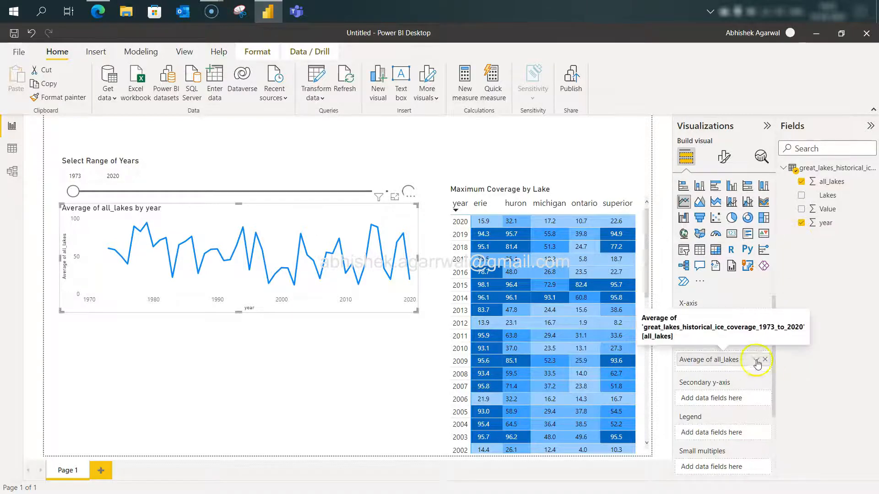
left_click(756, 360)
left_click(787, 228)
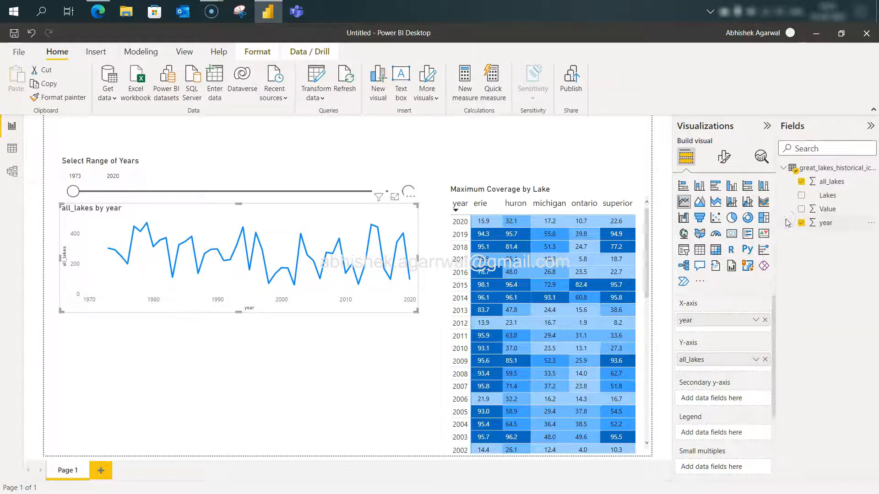
left_click(756, 360)
left_click(772, 234)
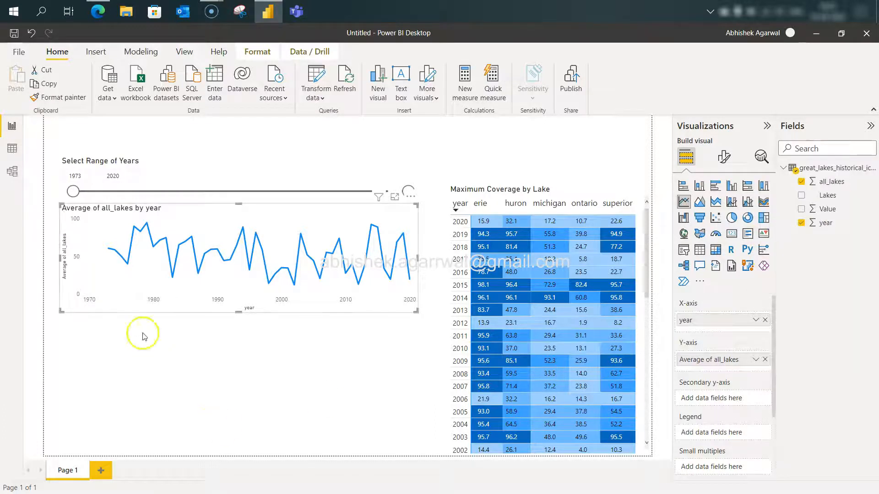
Try an average line on the line chart, remove it, and turn on the trend line, comparing the chart with the browser's reference dashboard.
left_click(725, 156)
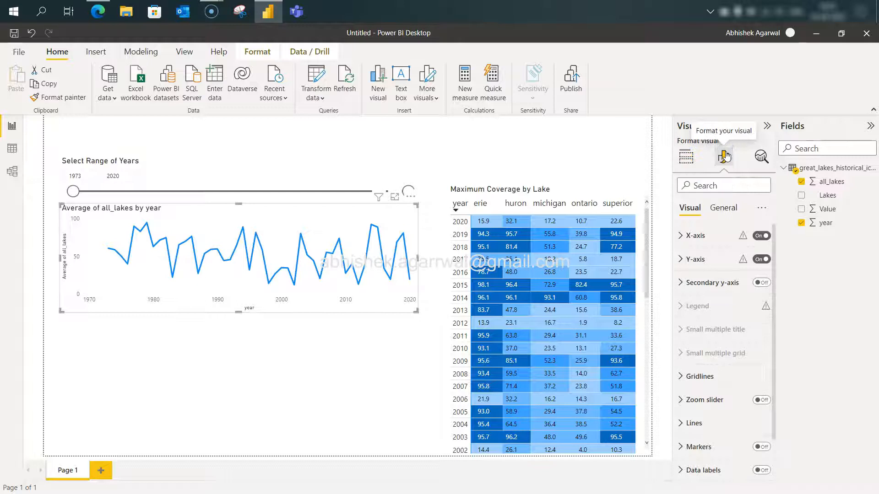
left_click(757, 156)
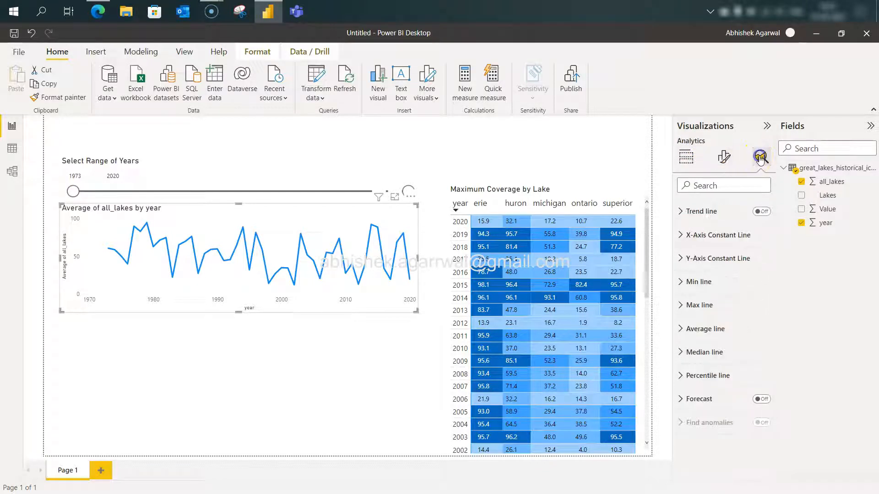
left_click(689, 329)
left_click(705, 366)
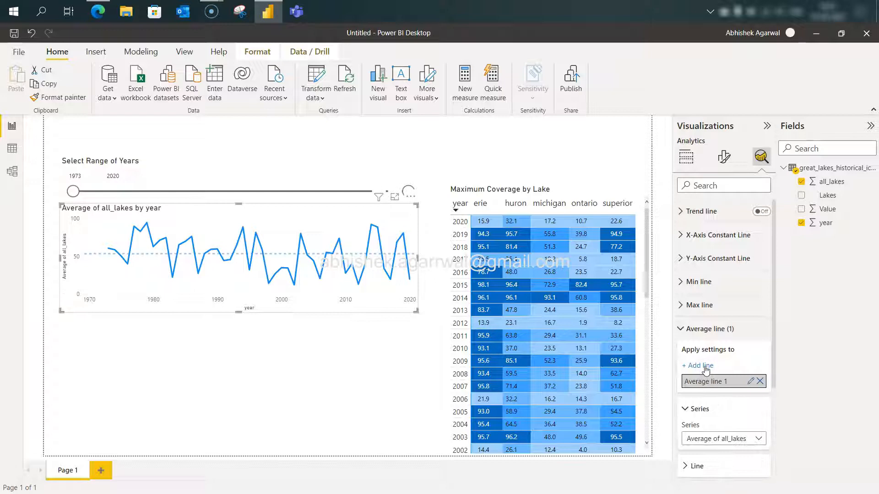
left_click(759, 381)
left_click(687, 330)
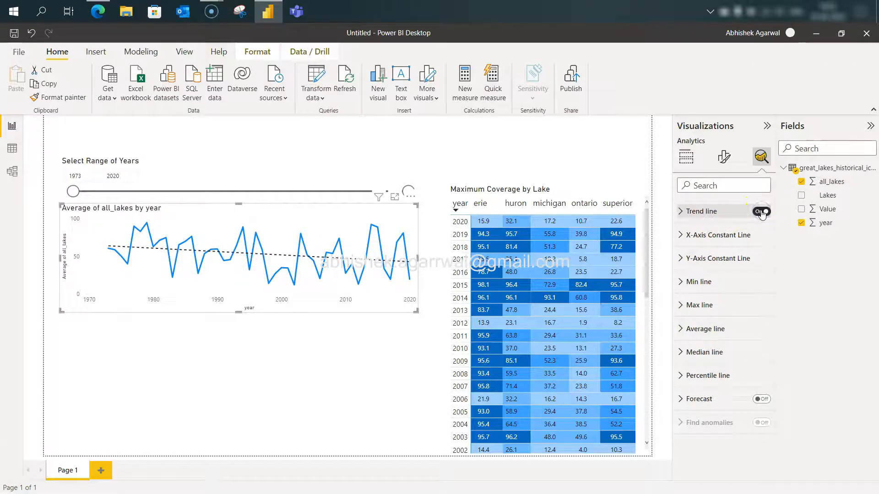
key("alt+Tab")
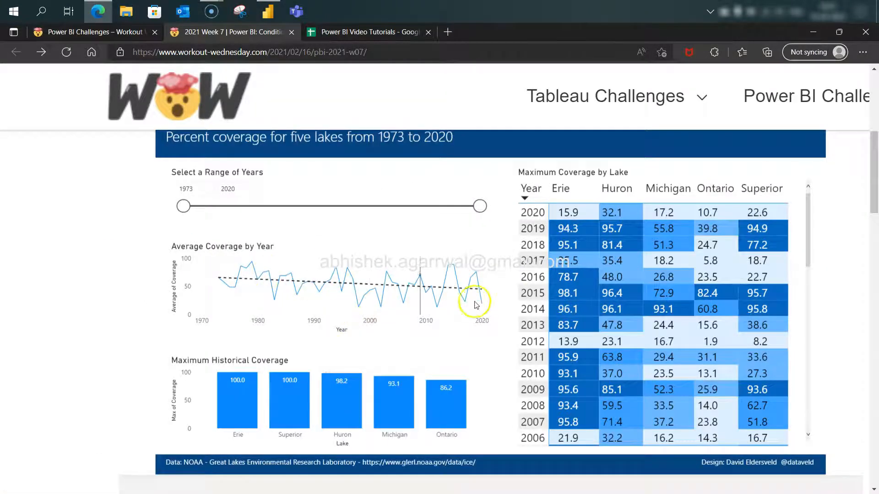
key("alt+Tab")
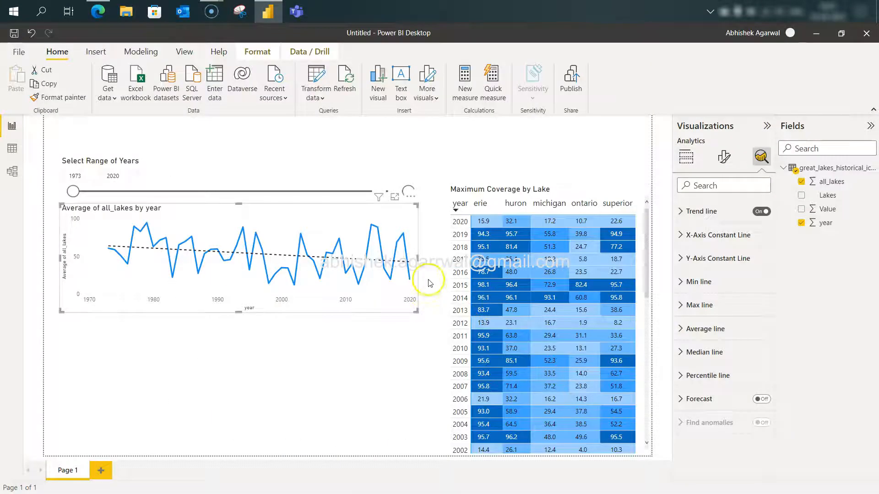
left_click(425, 259)
mouse_move(425, 259)
left_mouse_down()
mouse_move(435, 255)
mouse_move(414, 258)
left_mouse_up()
left_click(376, 356)
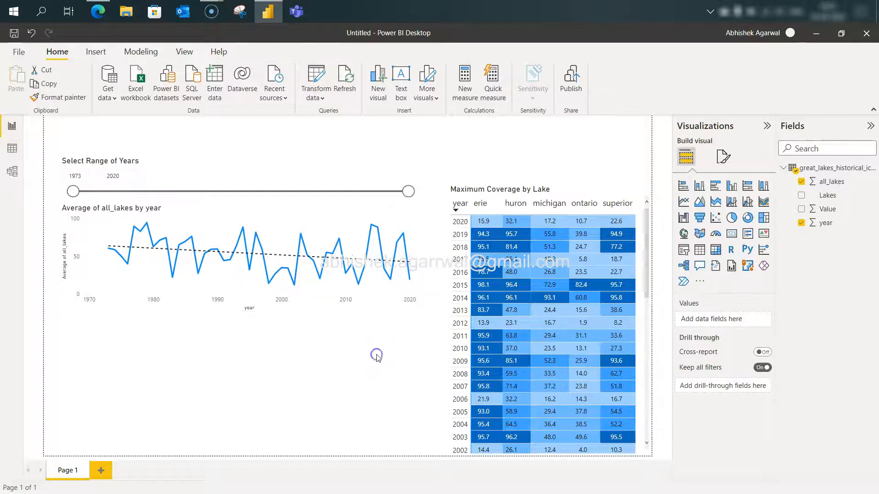
Check the browser's maximum coverage chart and add a clustered column chart of the maximum Value by Lakes below the line chart in Power BI Desktop.
key("alt+Tab")
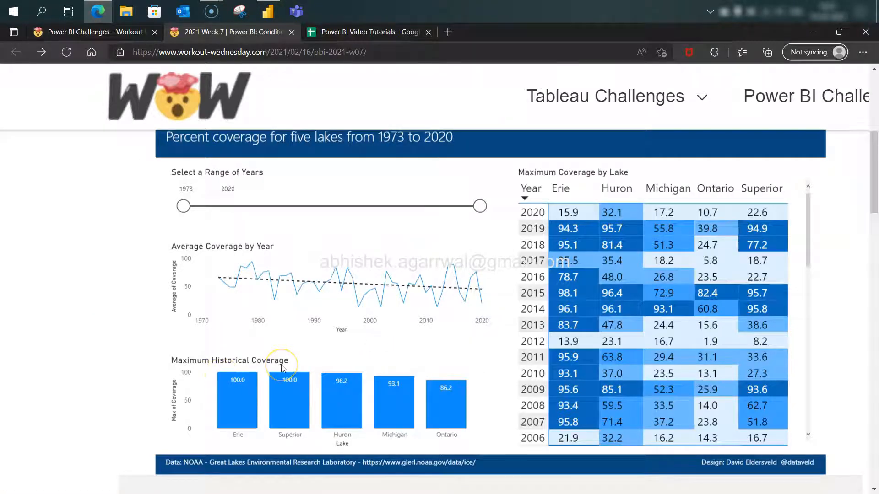
key("alt+Tab")
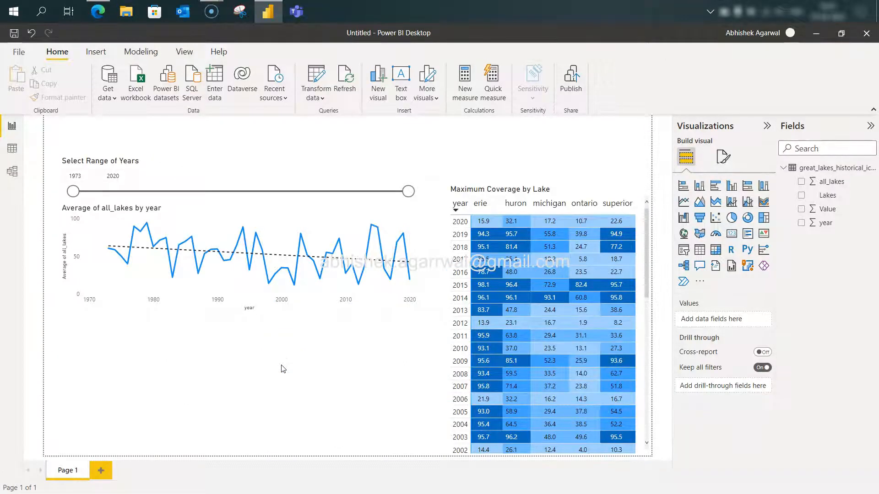
key("alt+Tab")
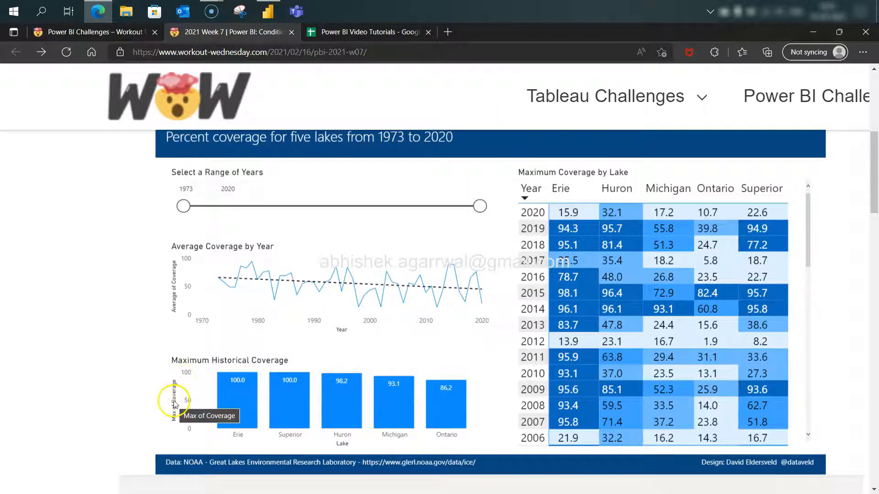
key("alt+Tab")
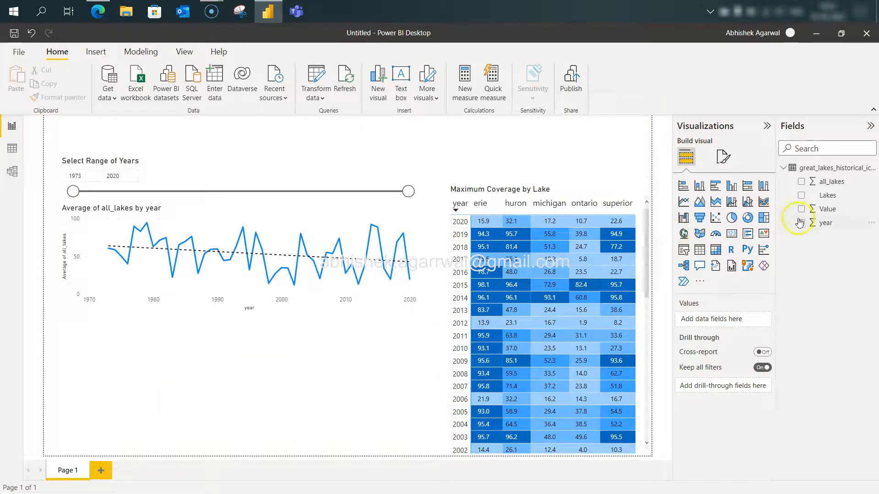
left_click(731, 186)
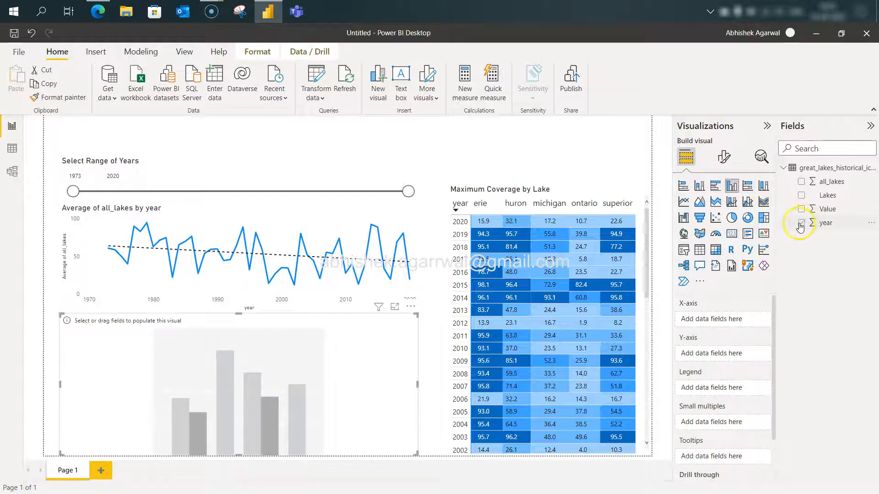
left_click(800, 196)
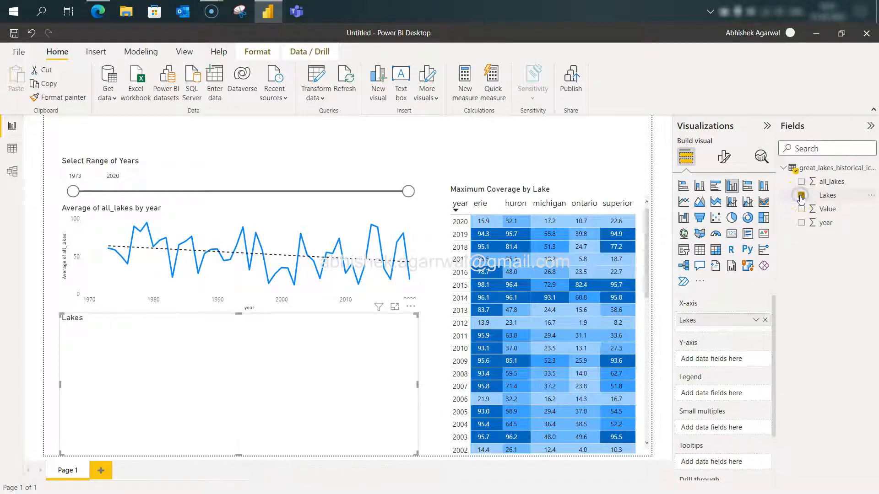
left_click(801, 209)
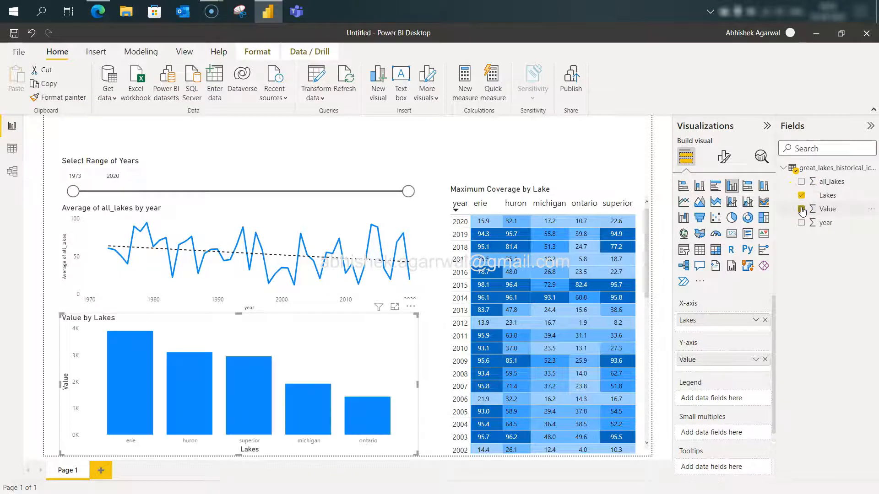
left_click(753, 364)
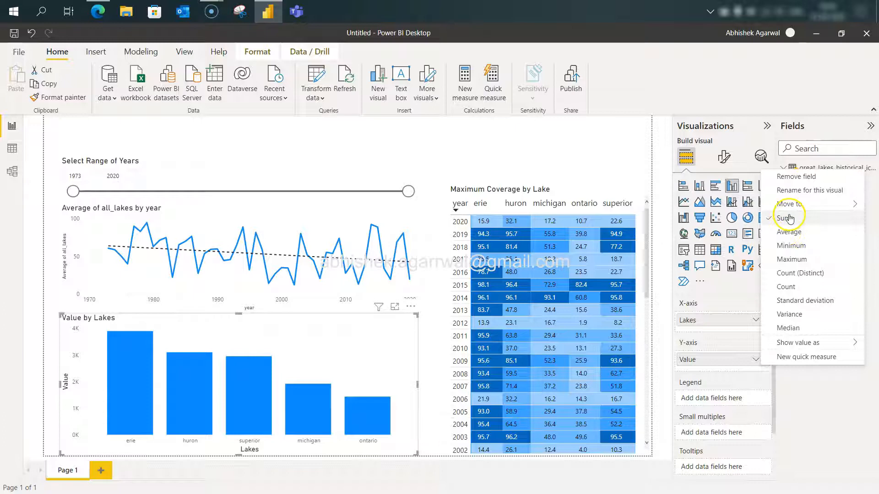
left_click(804, 260)
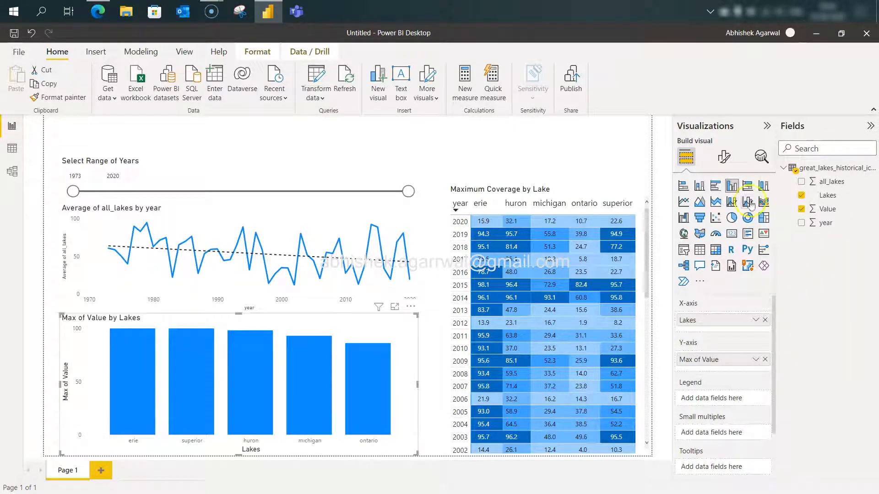
Turn on the column chart's data labels and set them to one decimal place, following the browser's reference dashboard.
left_click(724, 157)
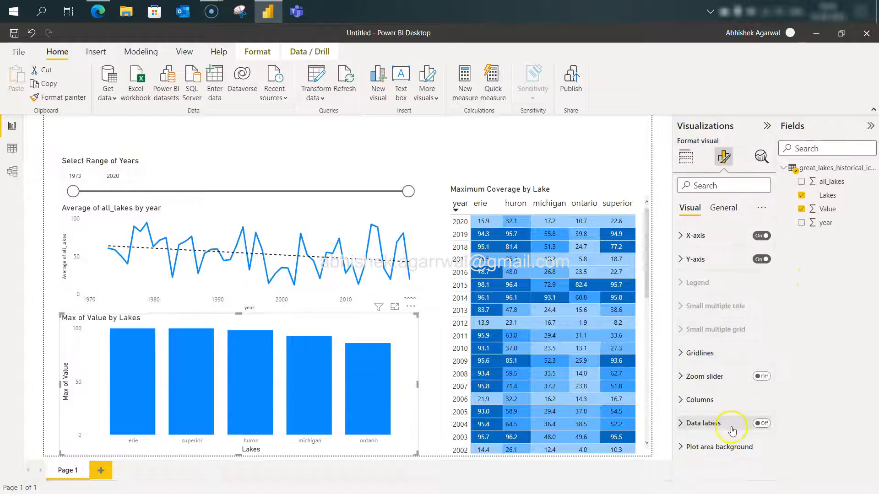
left_click(762, 423)
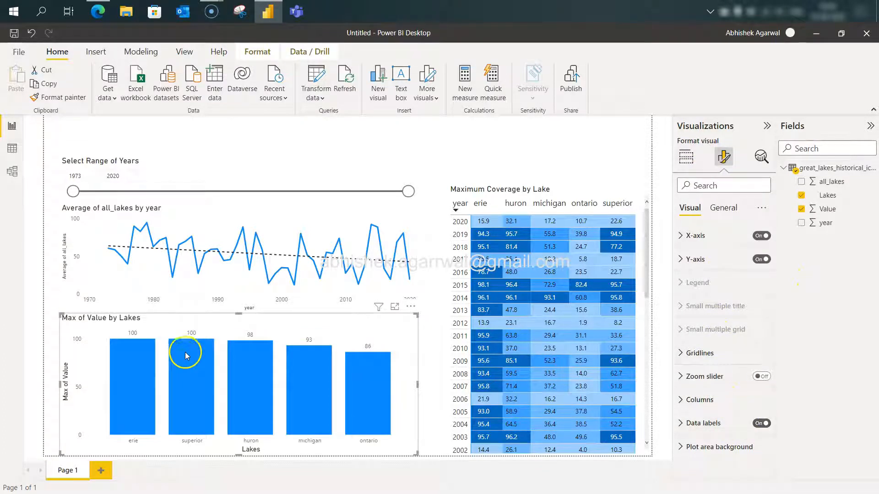
key("alt+Tab")
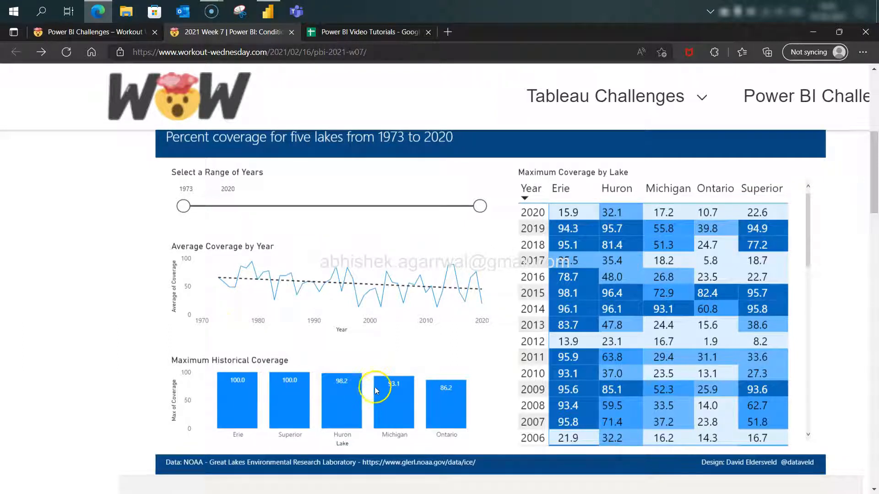
mouse_move(347, 387)
key("alt+Tab")
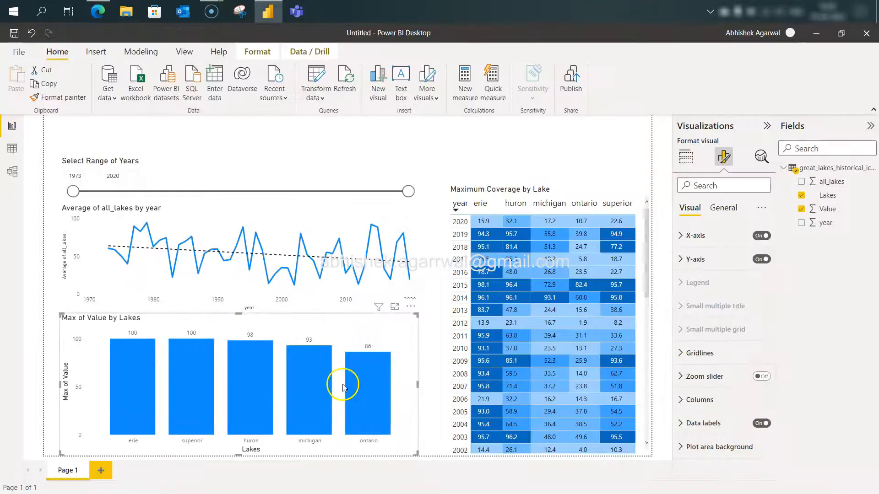
left_click(680, 422)
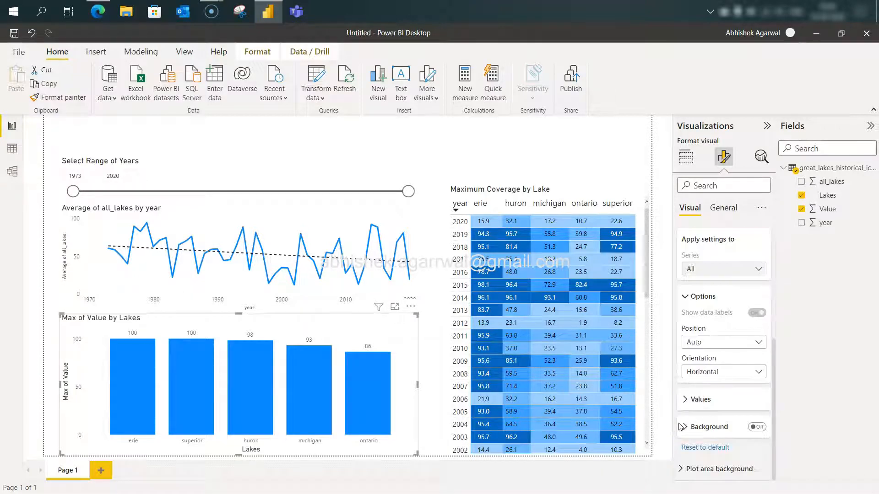
left_click(687, 399)
scroll(700, 393, "down", 3)
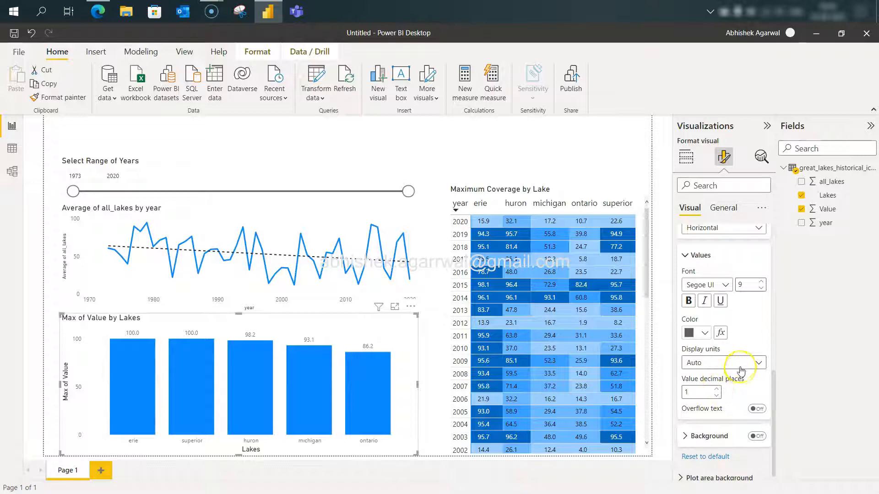
Position the column chart's data labels at Inside end and compare the chart with the browser's reference dashboard.
scroll(742, 366, "up", 3)
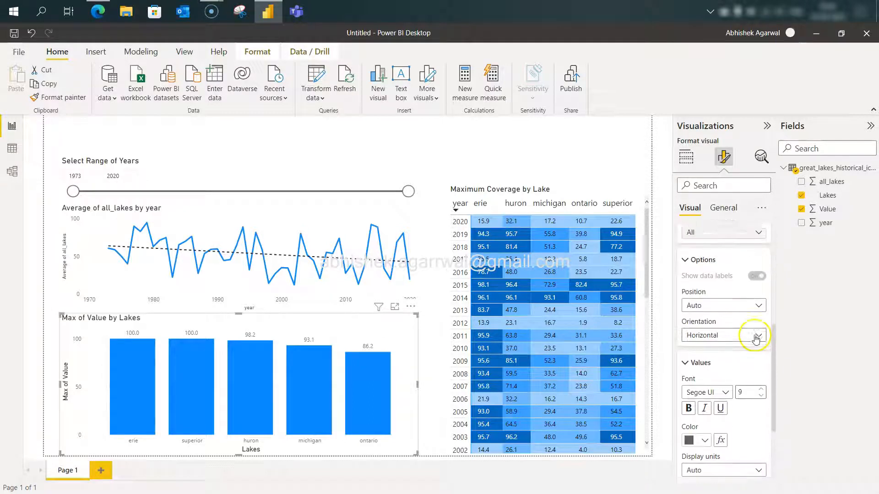
left_click(717, 309)
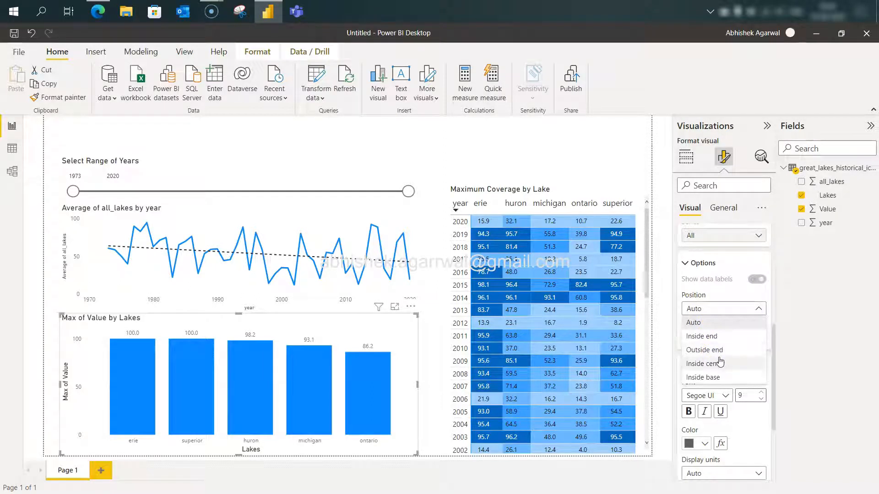
left_click(724, 340)
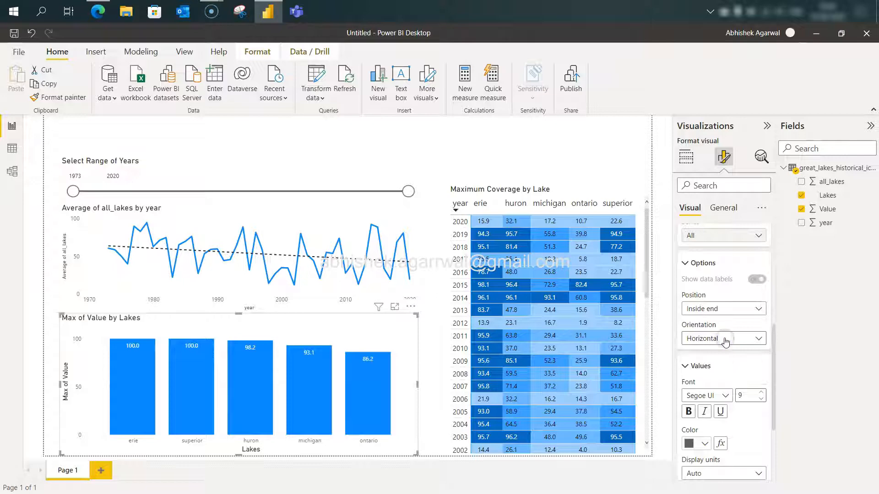
key("alt+Tab")
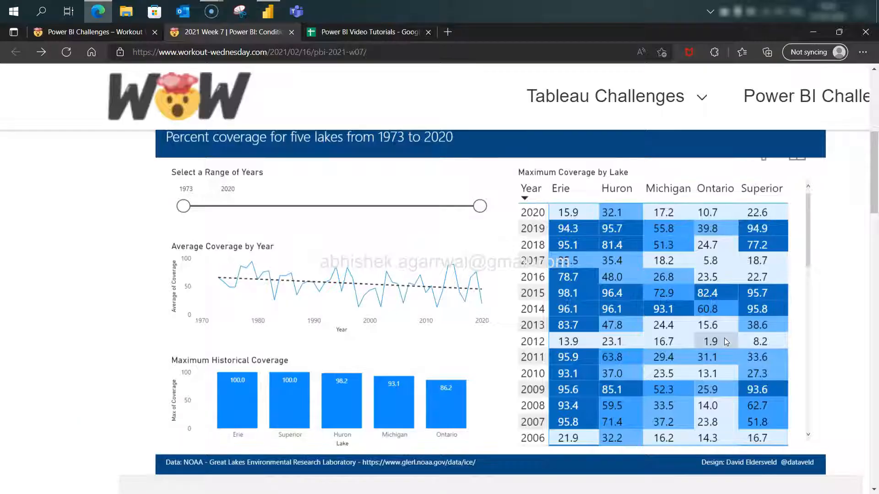
key("alt+Tab")
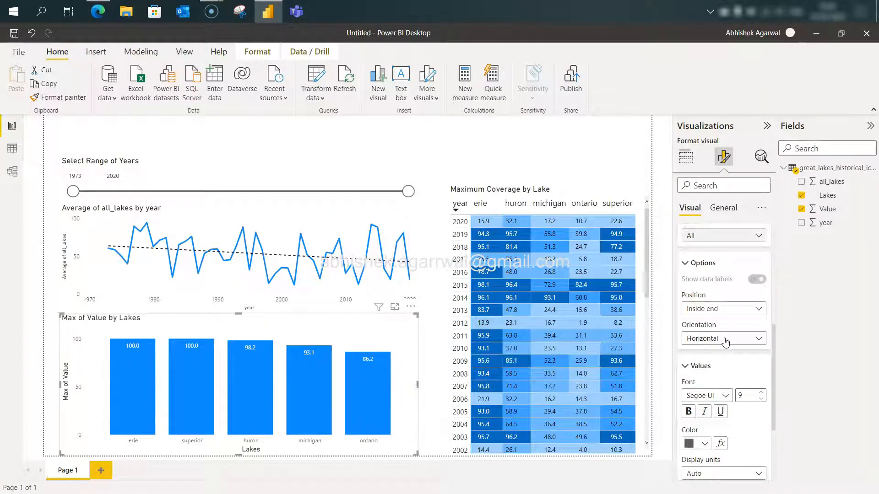
key("alt+Tab")
key("alt+Tab")
left_click(140, 350)
left_click(377, 368)
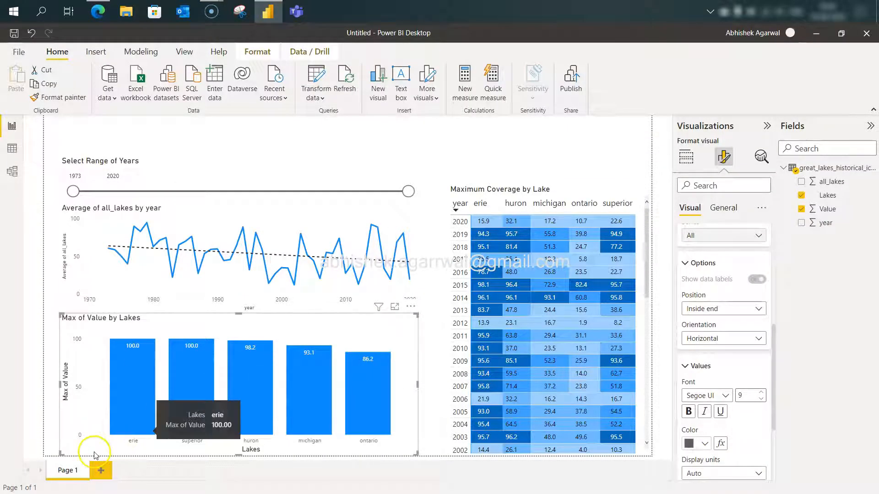
Turn off the column chart's Y-axis and its axis title in Power BI Desktop after checking the browser's reference chart.
key("alt+Tab")
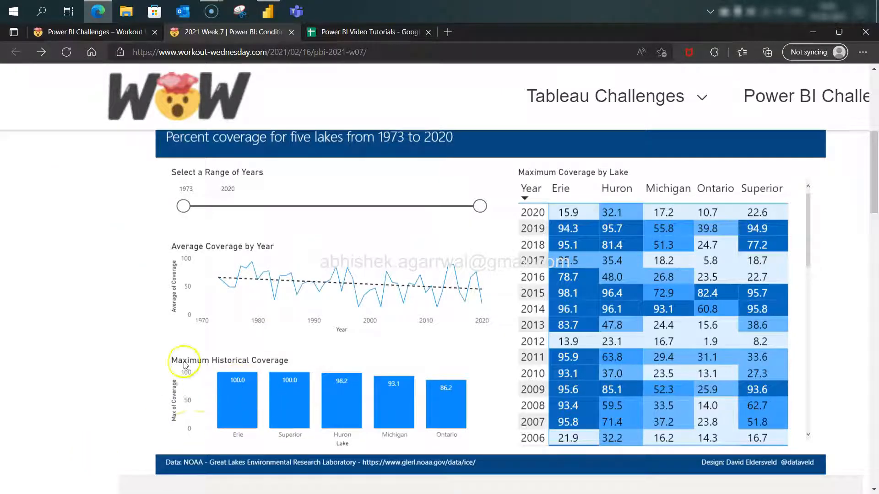
key("alt+Tab")
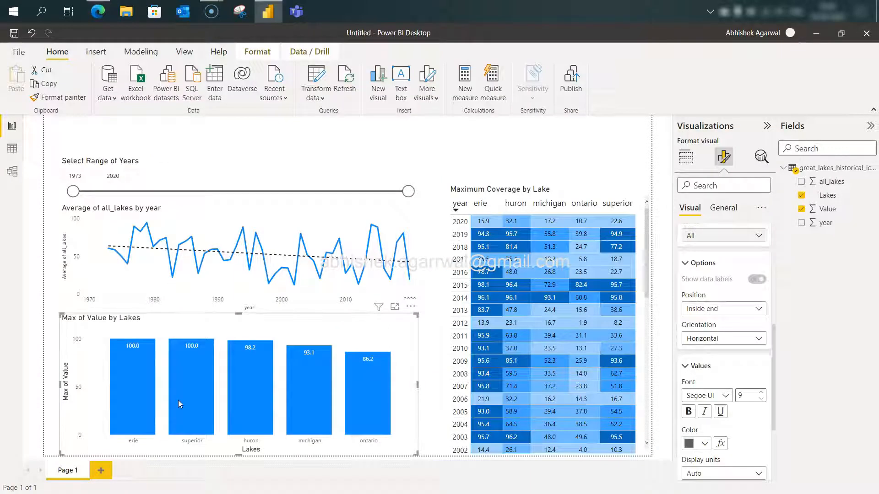
scroll(721, 368, "up", 5)
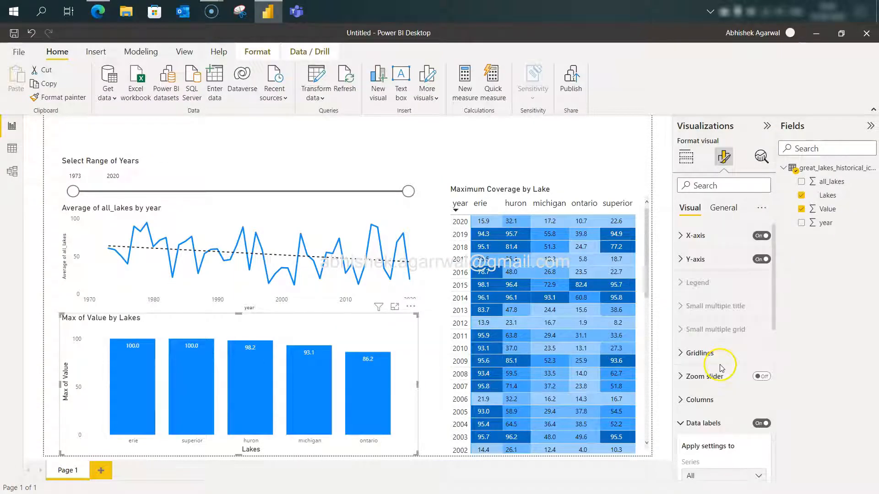
left_click(761, 259)
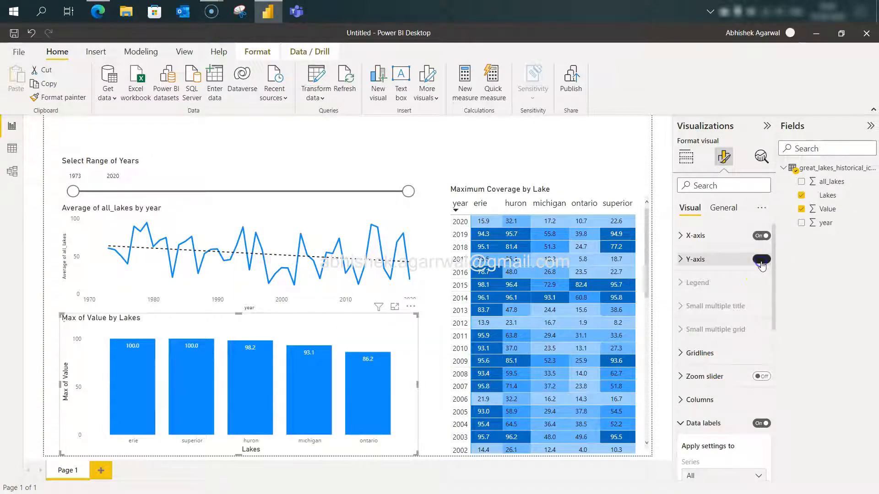
left_click(682, 260)
left_click(756, 428)
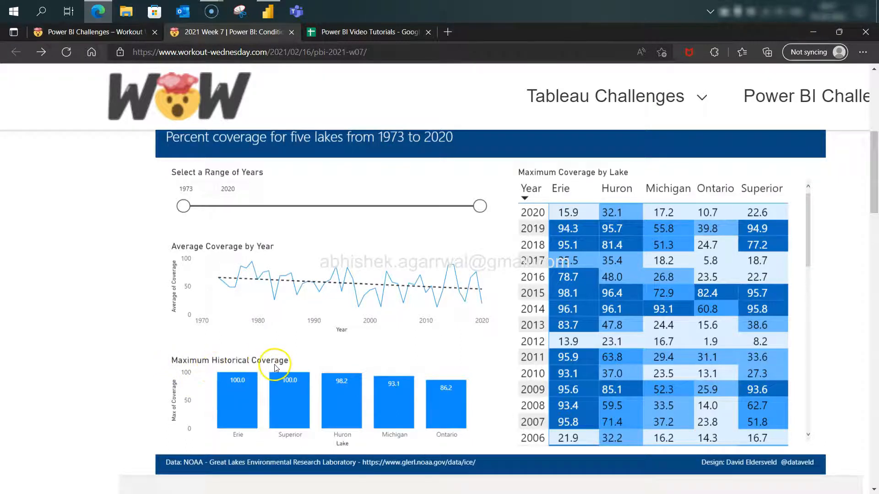
Retitle the column chart in Power BI Desktop as "Maximum Historical Coverage".
key("alt+Tab")
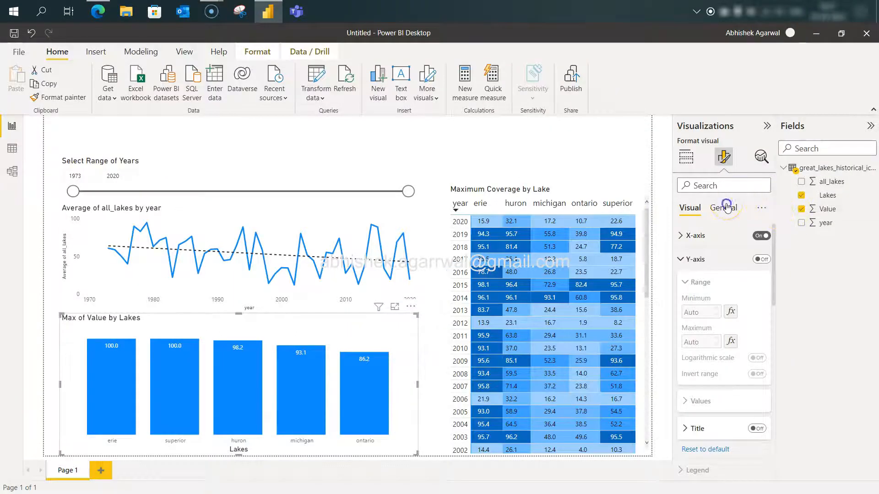
left_click(724, 207)
left_click(701, 259)
left_click(706, 293)
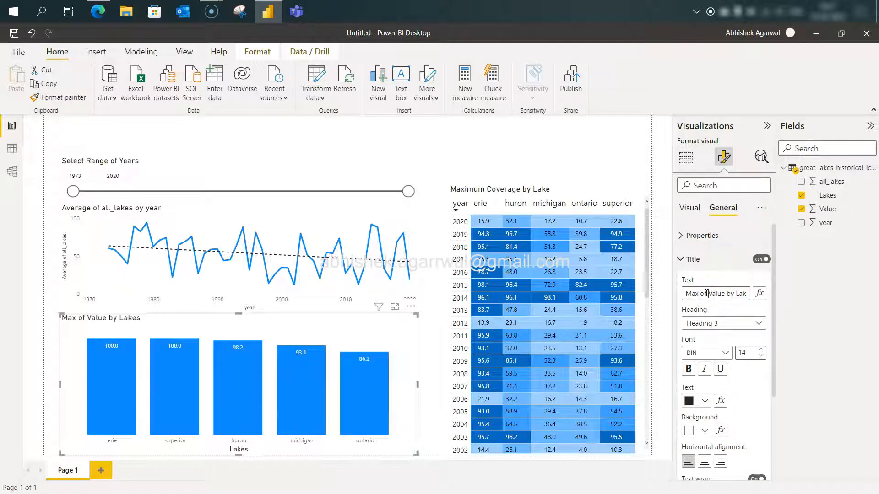
key("shift+Left")
key("shift+Left")
key("shift+Left")
key("shift+Left")
key("shift+Left")
key("shift+Left")
key("shift+Left")
key("shift+Left")
key("shift+Left")
key("shift+Left")
key("shift+Left")
key("shift+Left")
key("shift+Left")
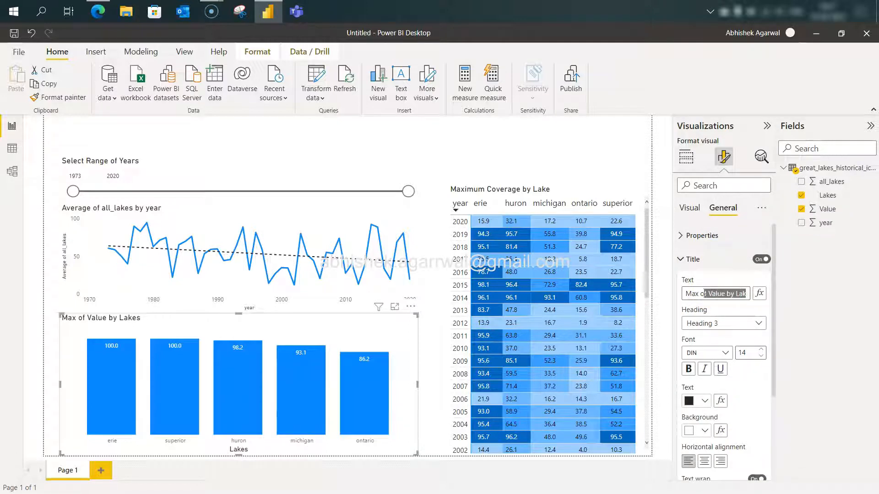
key("BackSpace")
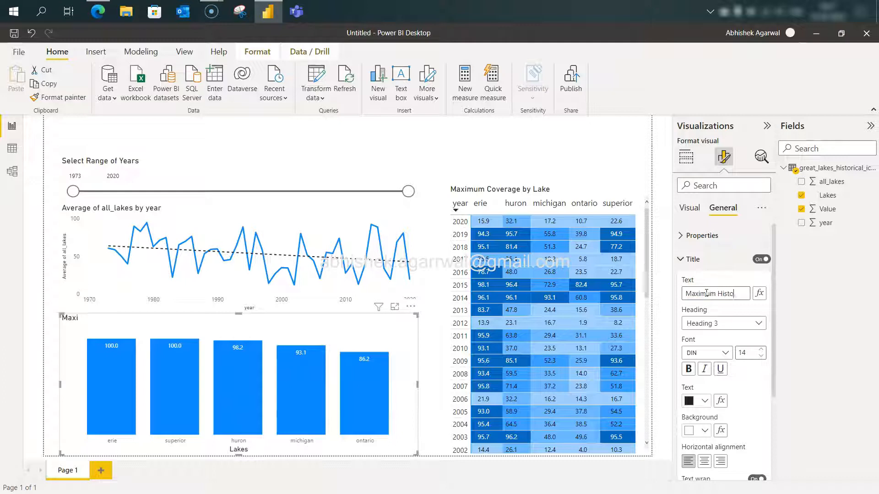
type("l Coverage")
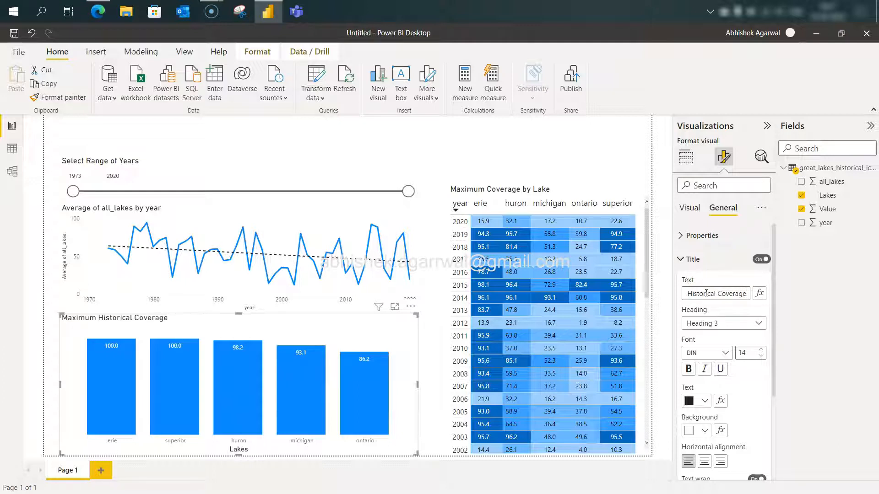
Check the line chart's title in the browser's reference dashboard and retitle the Power BI Desktop line chart "Average Coverage by Year".
key("alt+Tab")
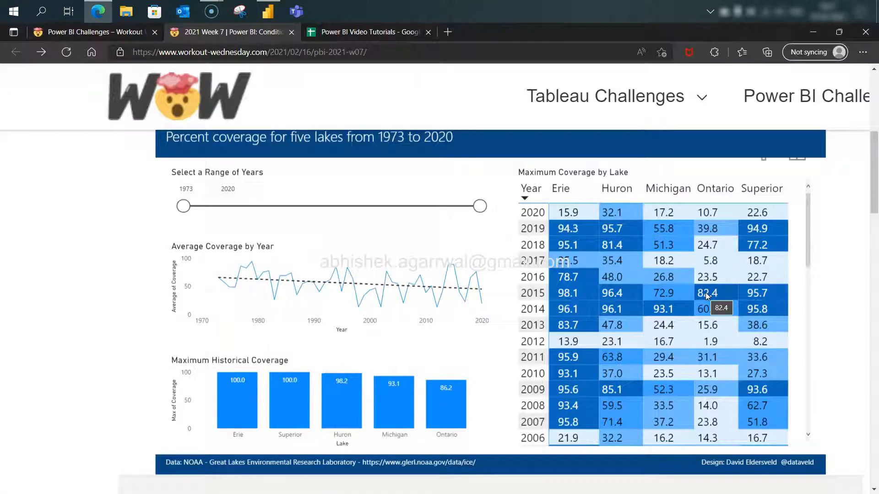
key("alt+Tab")
left_click(265, 214)
left_click(738, 298)
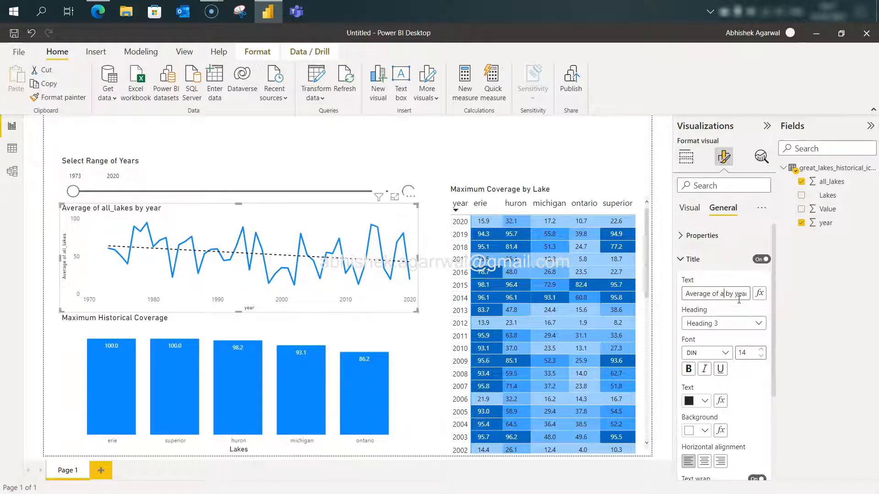
key("BackSpace")
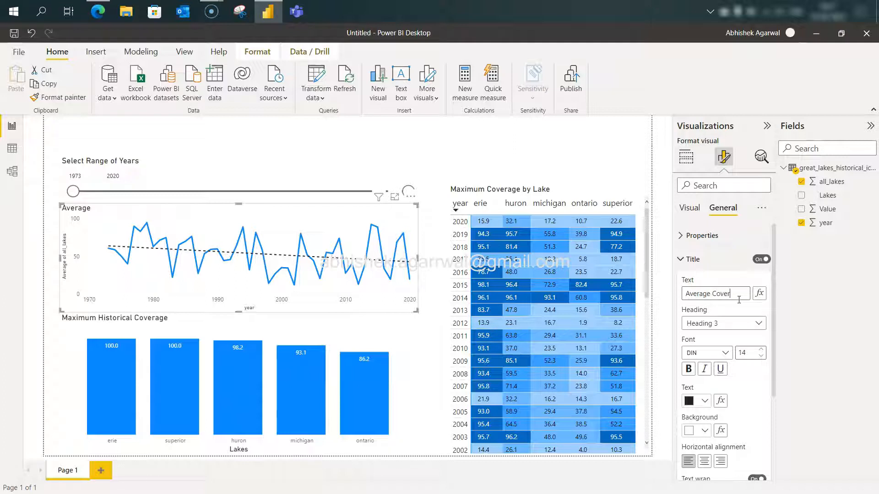
type("y")
key("BackSpace")
key("BackSpace")
type("By")
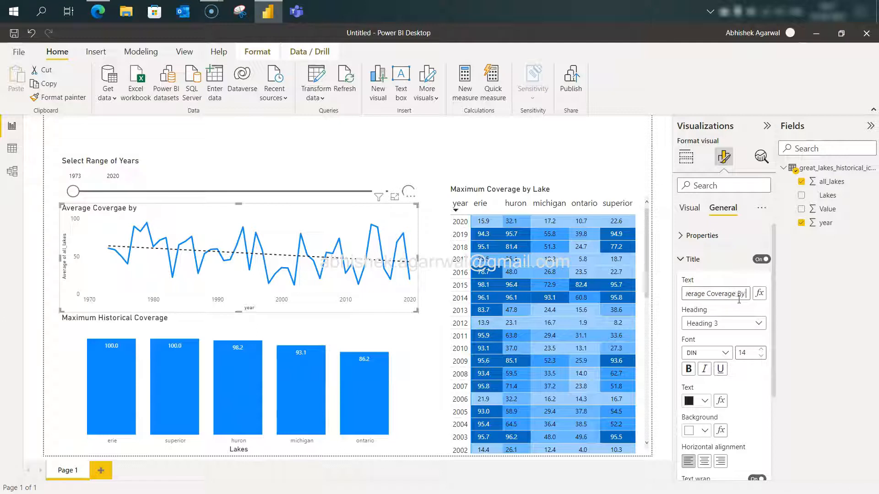
type(" Year")
Compare the line chart with the browser's reference dashboard and turn off its Y-axis title in Power BI Desktop.
key("alt+Tab")
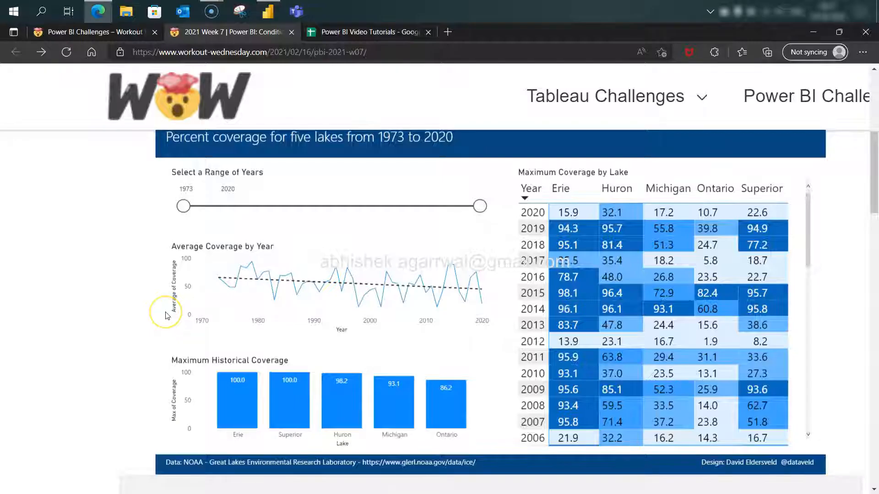
key("alt+Tab")
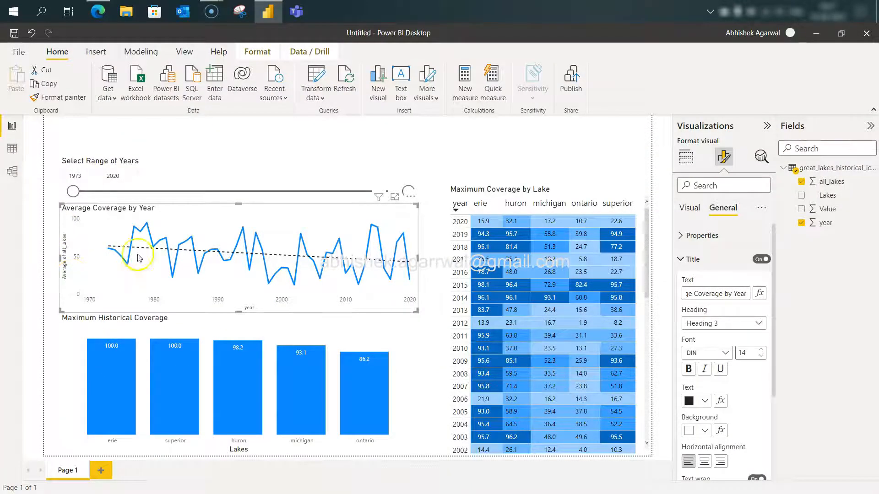
left_click(690, 209)
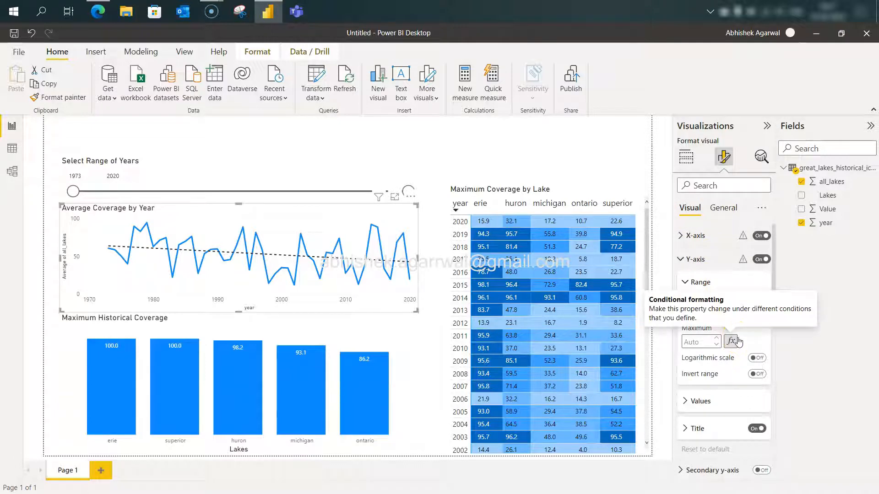
left_click(758, 430)
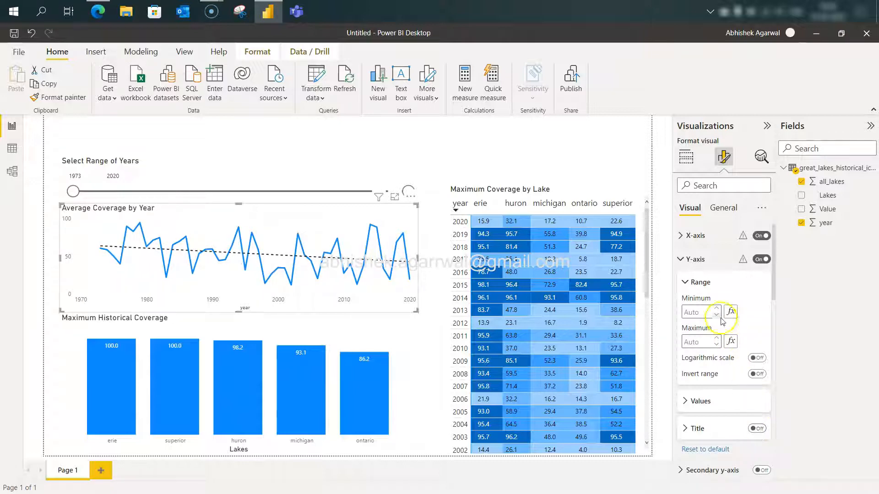
left_click(684, 259)
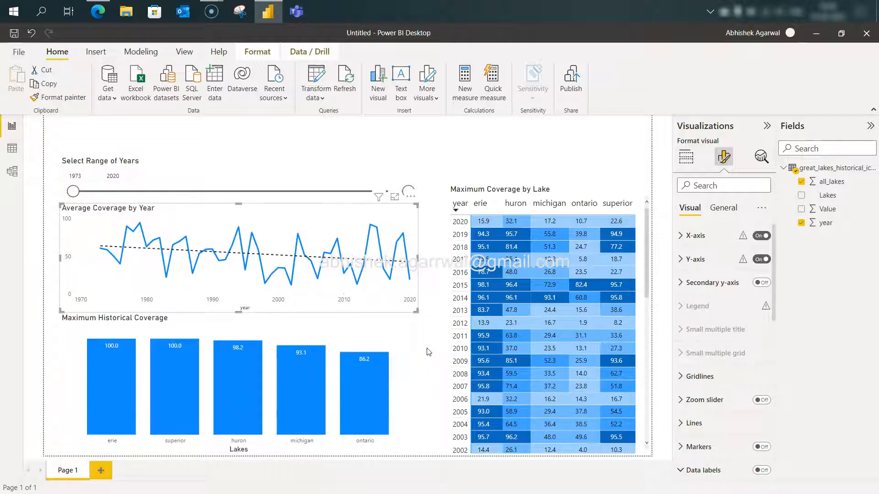
Move the Select Range of Years slicer slightly higher above the line chart and deselect it.
left_click(323, 172)
left_click_drag(241, 202, 241, 203)
left_click_drag(245, 169, 245, 164)
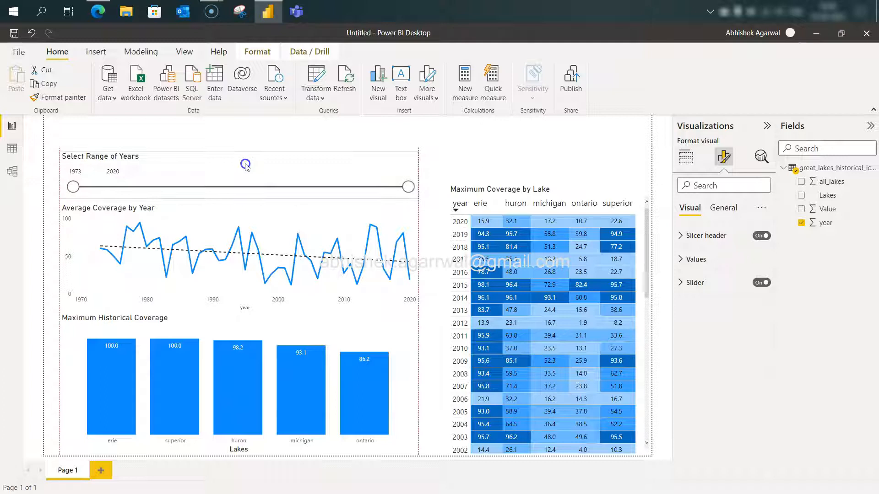
left_click(459, 157)
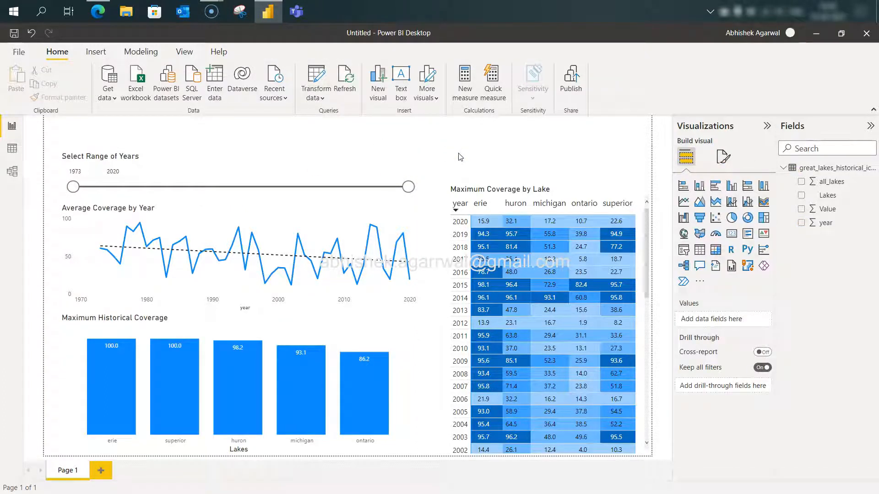
Examine the title banner at the head of the browser's reference dashboard and return to Power BI Desktop.
key("alt+Tab")
scroll(392, 149, "up", 2)
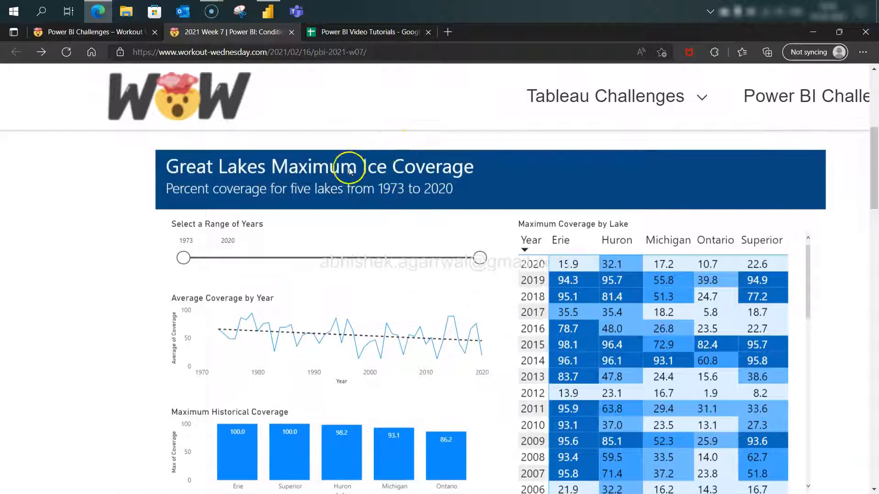
key("alt+Tab")
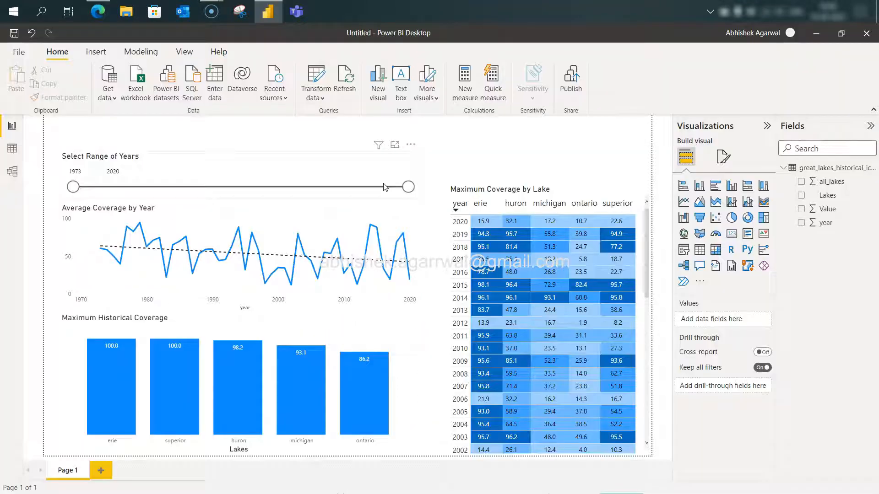
Insert a wide text box, check the title in the browser's reference dashboard, and enter "Great Lakes Maximum Ice Coverage" in Power BI Desktop.
left_click(401, 80)
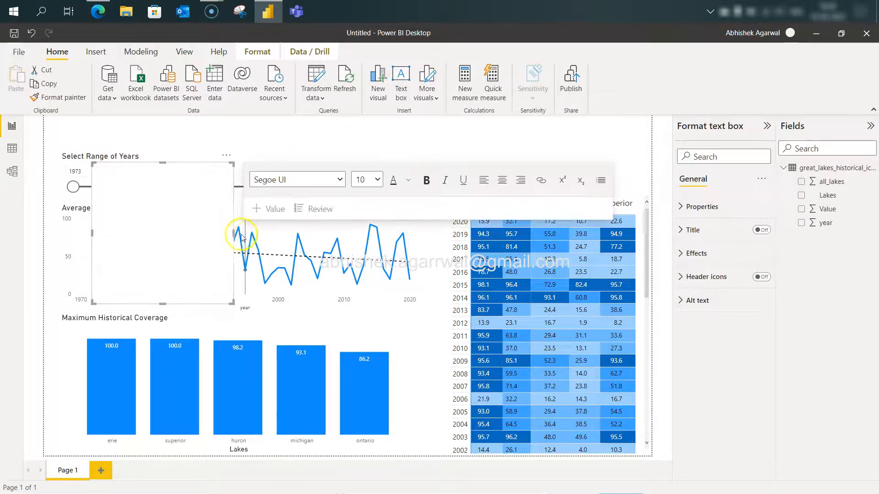
left_click_drag(232, 234, 618, 213)
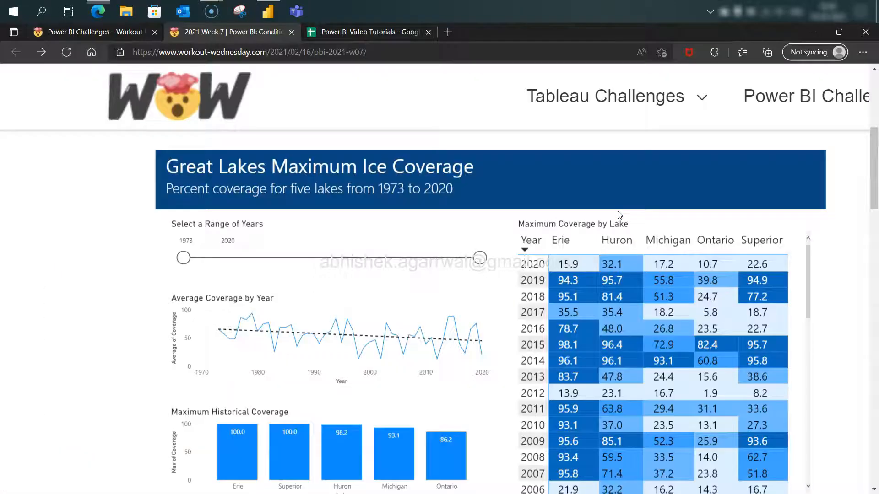
key("alt+Tab")
key("alt+Tab")
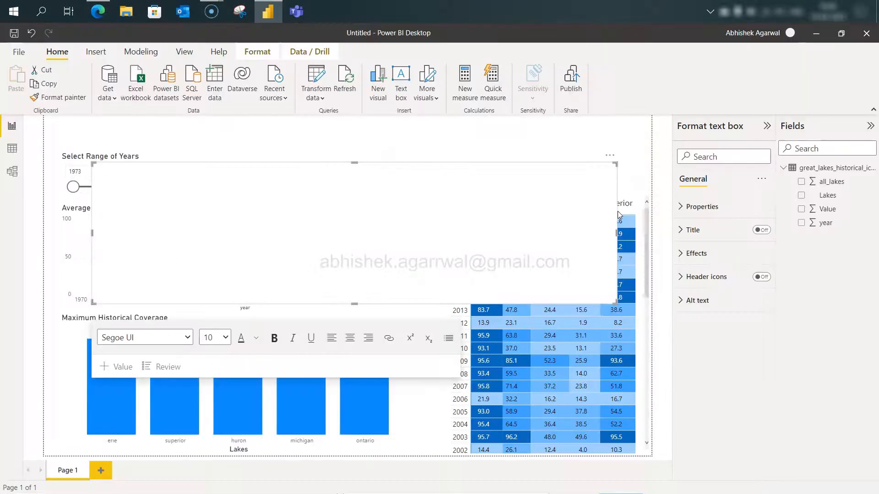
type("Great Lakes Maximum Ice Coverage")
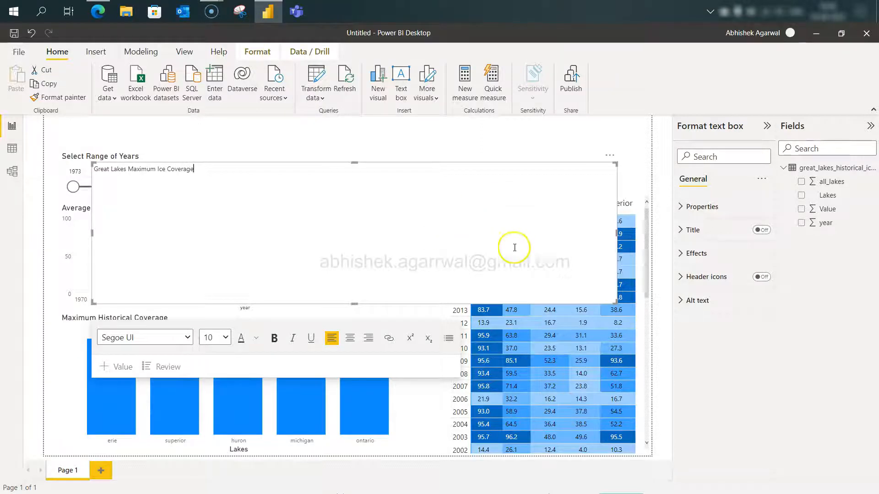
Place the title text box across the head of the report page, sized about 1259 wide by 62 high.
left_click_drag(354, 302, 323, 143)
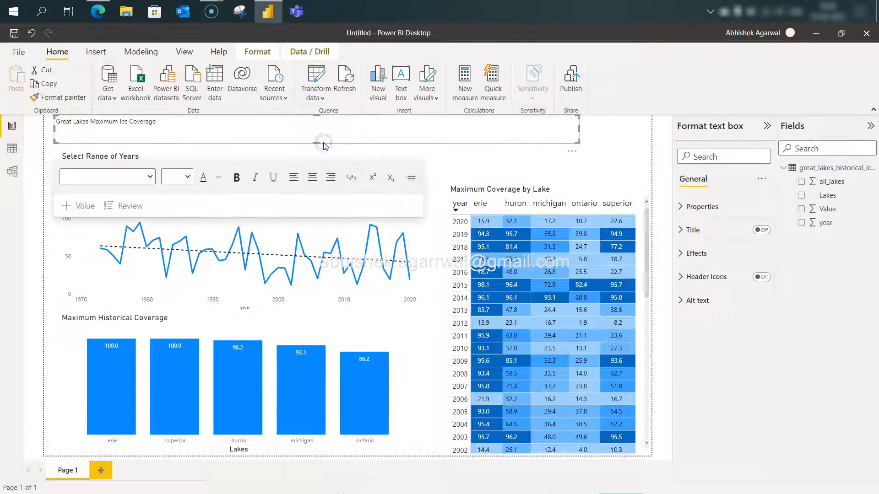
left_click(602, 132)
left_click_drag(639, 141, 648, 138)
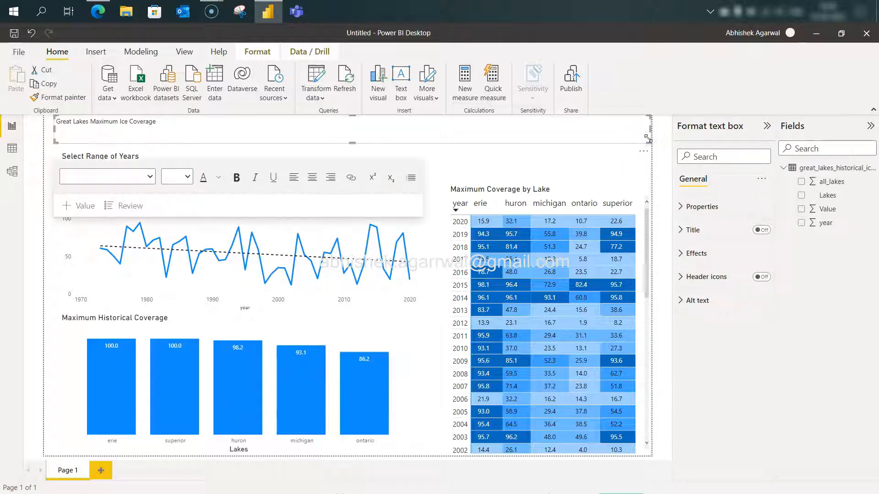
Check the banner in the browser's reference dashboard and give the Power BI Desktop title text box a dark blue background.
key("alt+Tab")
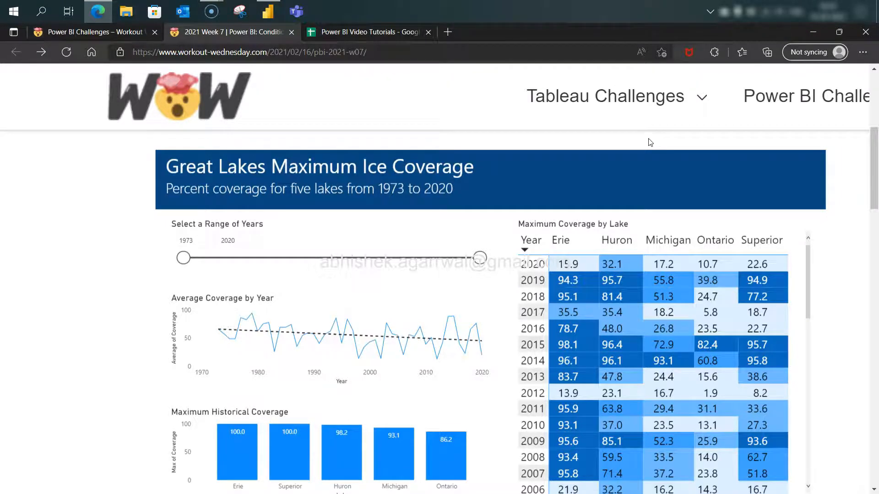
key("alt+Tab")
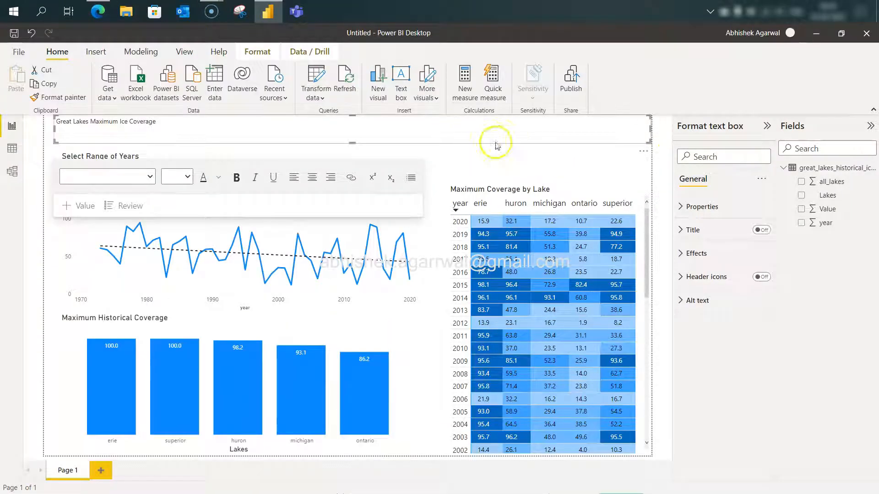
left_click(328, 125)
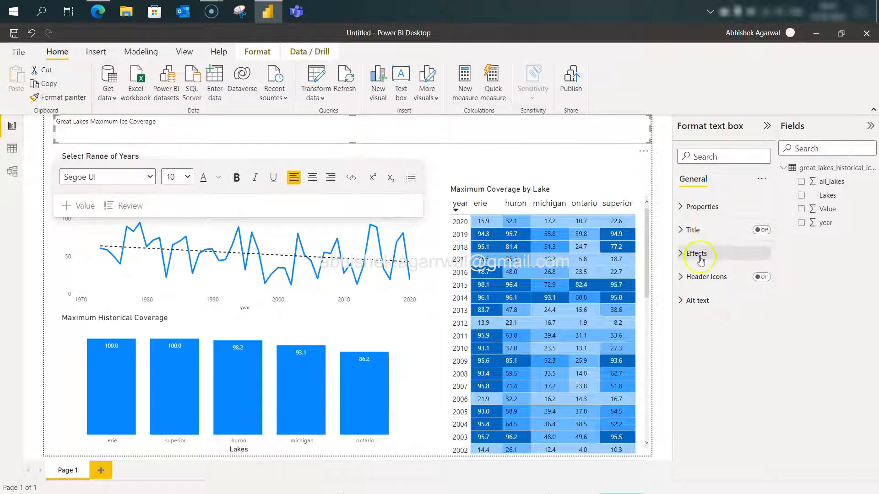
left_click(686, 206)
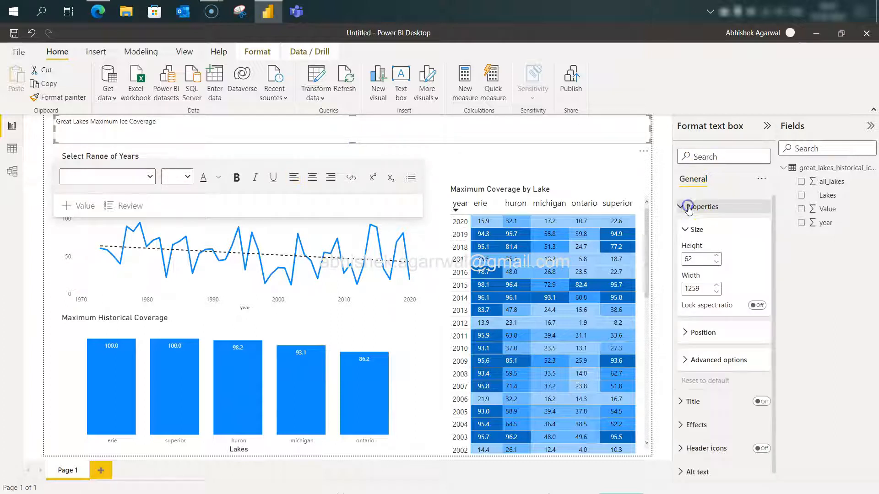
scroll(710, 304, "down", 1)
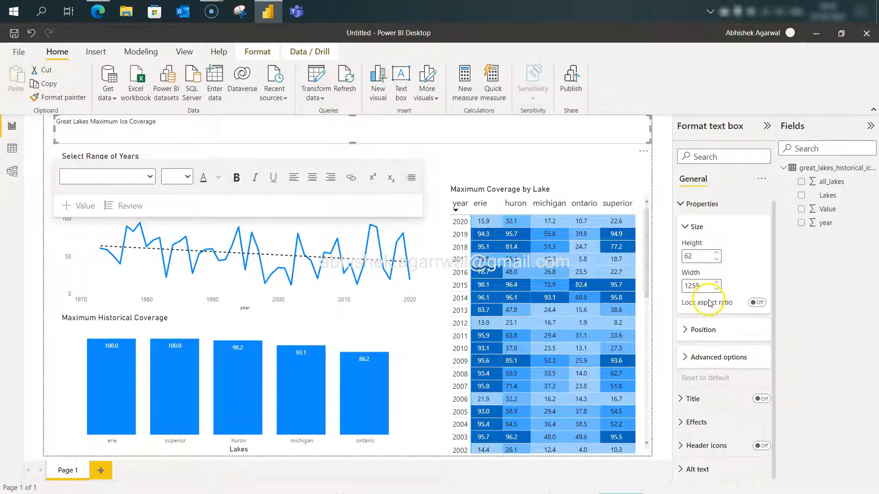
left_click(696, 422)
scroll(699, 412, "down", 3)
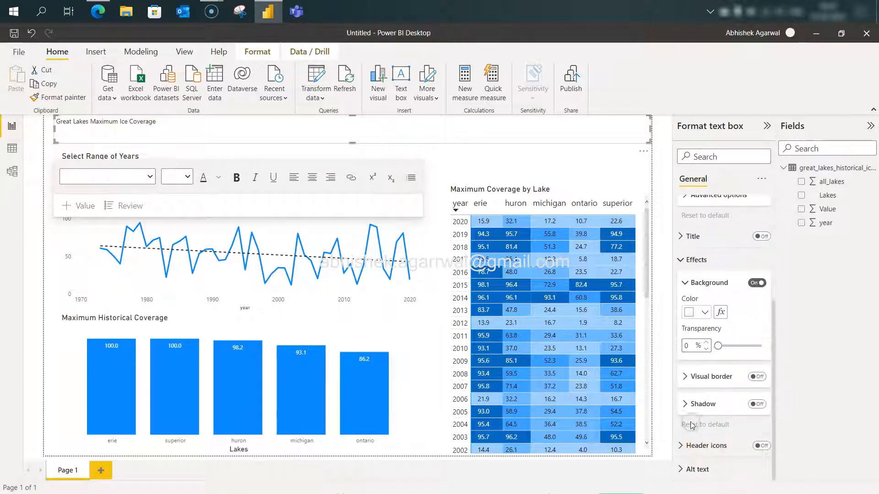
left_click(705, 315)
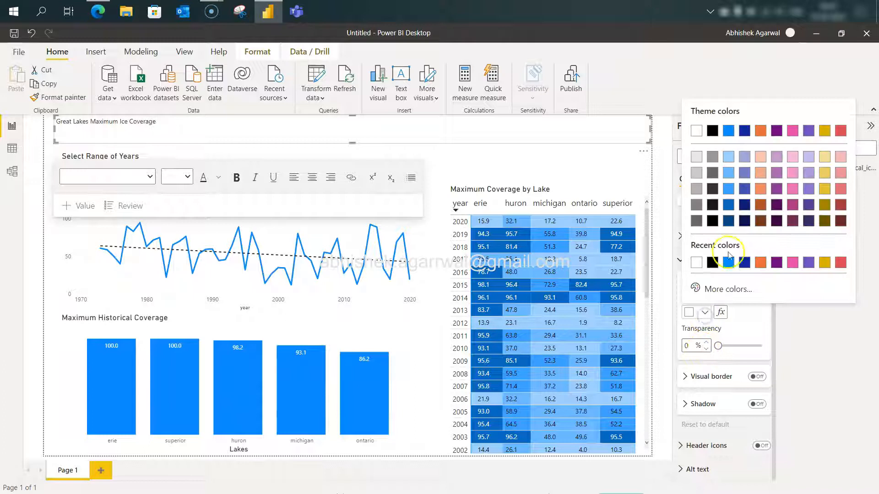
left_click(731, 226)
scroll(724, 344, "up", 3)
scroll(724, 344, "down", 3)
scroll(726, 348, "up", 3)
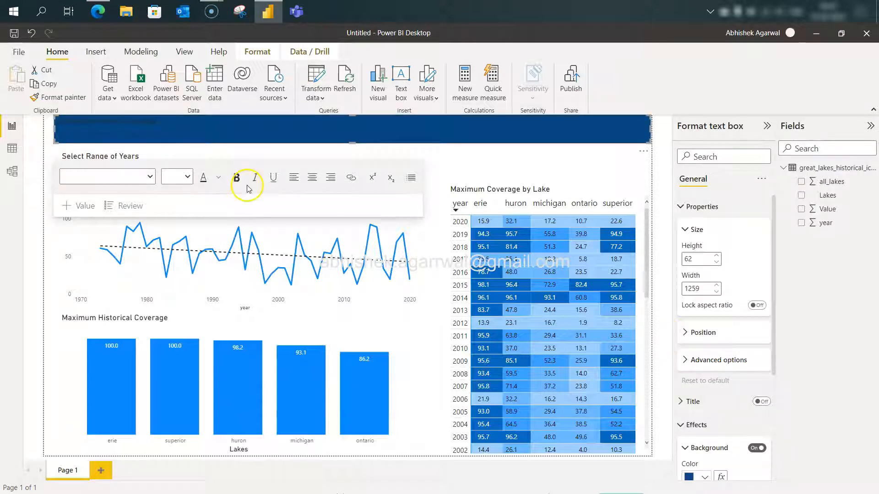
Format the "Great Lakes Maximum Ice Coverage" title text as 24 point in white.
left_click(167, 123)
triple_click(167, 123)
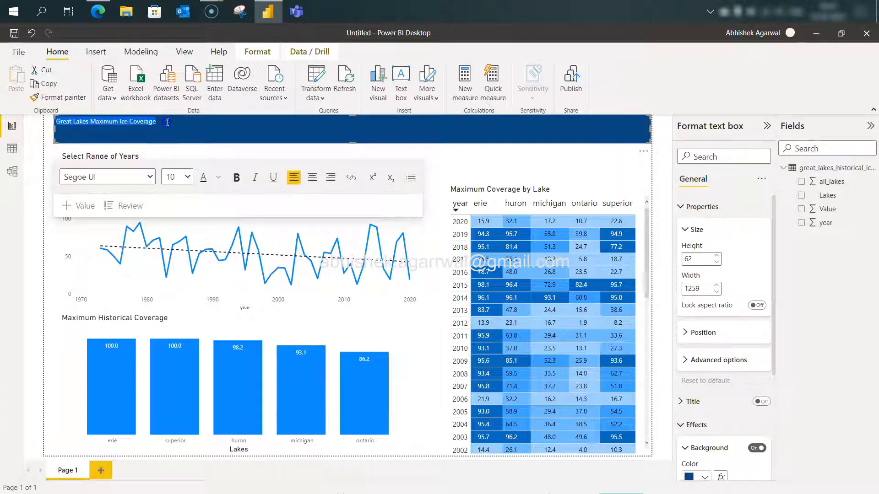
left_click(187, 177)
left_click(170, 330)
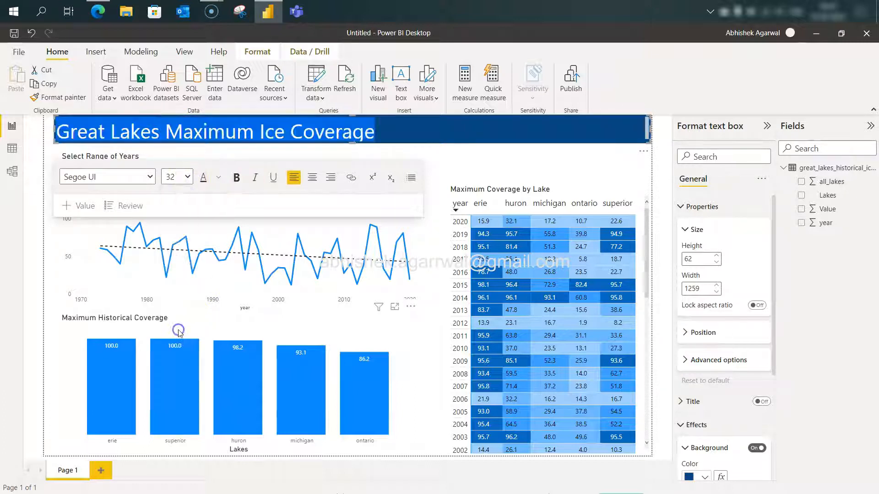
left_click(177, 178)
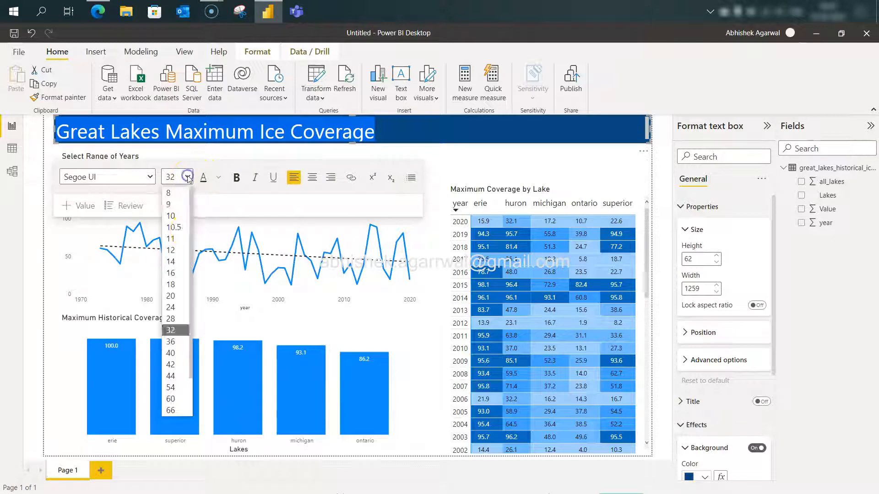
left_click(170, 307)
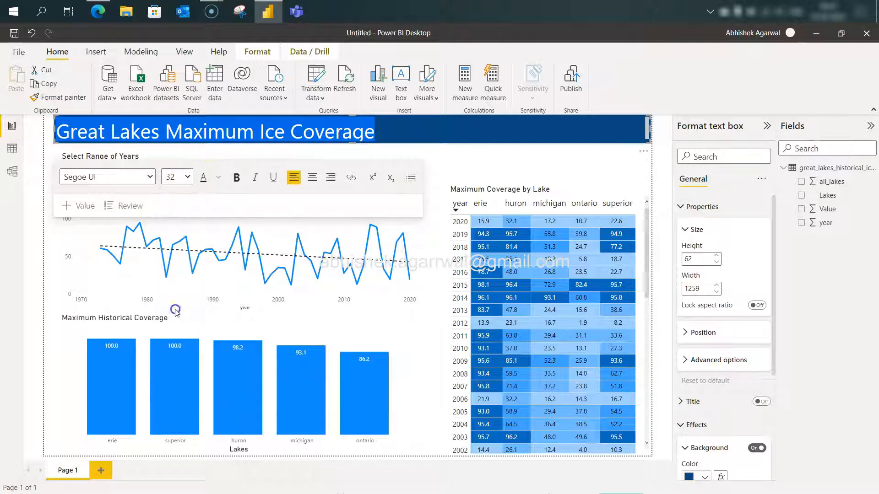
left_click(218, 178)
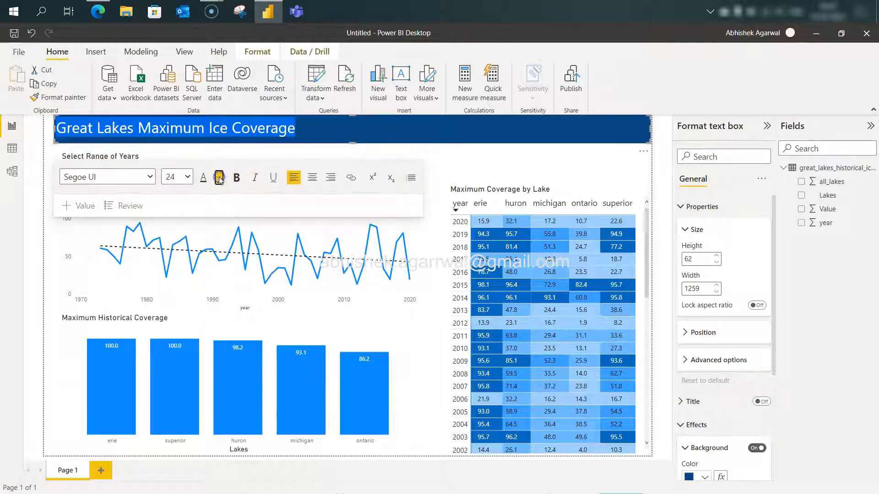
left_click(228, 215)
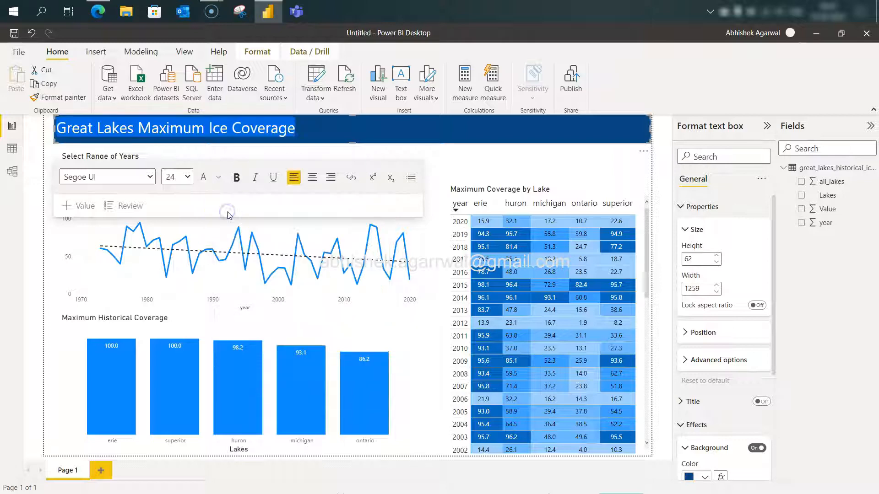
Check the subtitle in the browser's reference dashboard and start a white, 10 point line beginning "Per" below the title in Power BI Desktop.
left_click(305, 127)
key("alt+Tab")
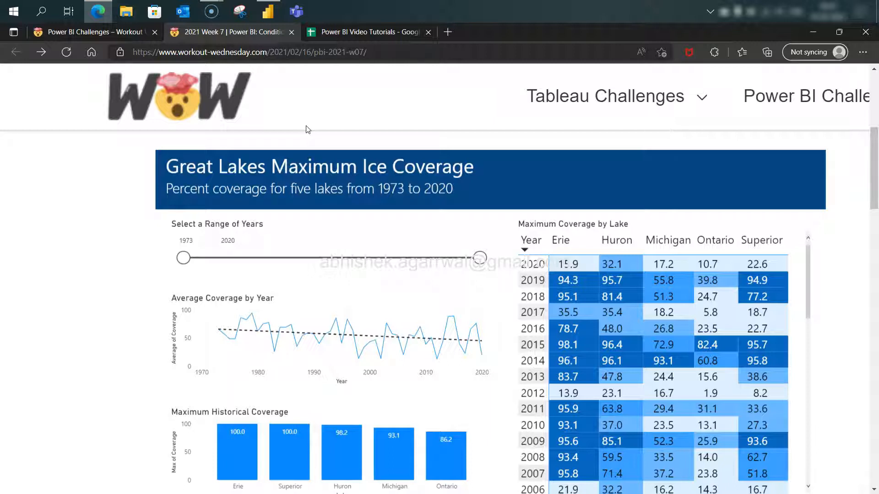
key("alt+Tab")
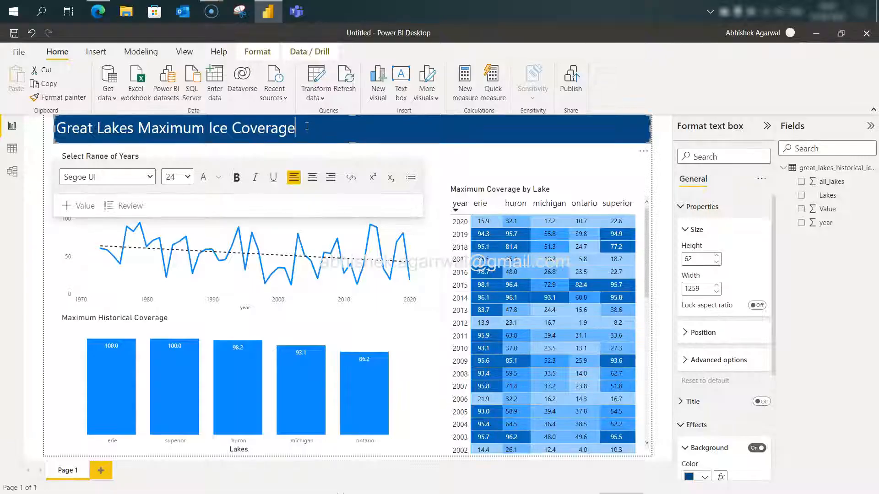
key("Return")
type("Pere")
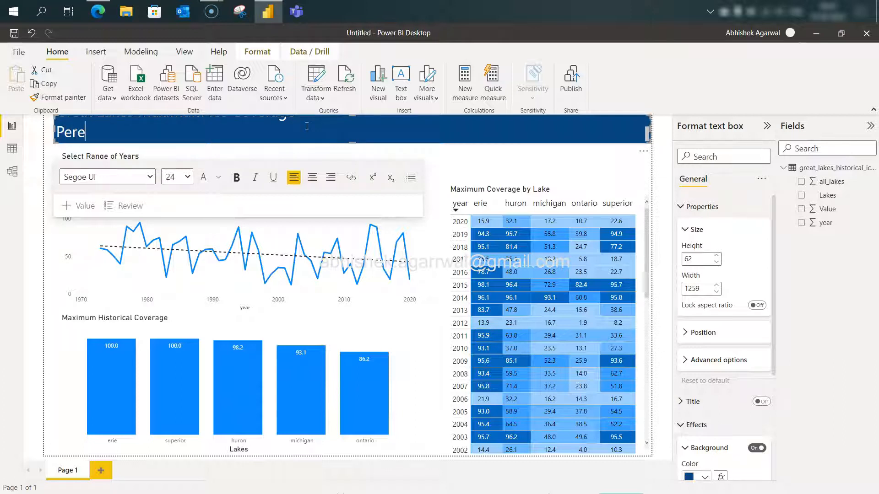
key("BackSpace")
key("BackSpace")
key("BackSpace")
left_click(179, 176)
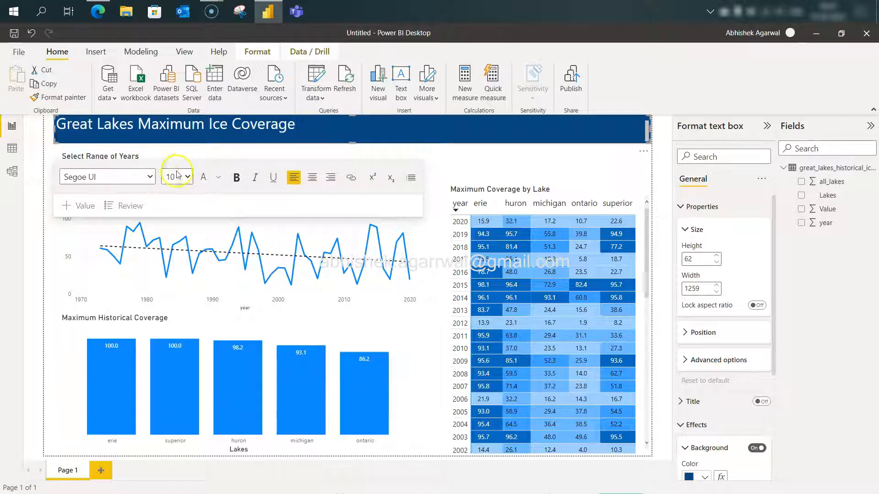
left_click(187, 180)
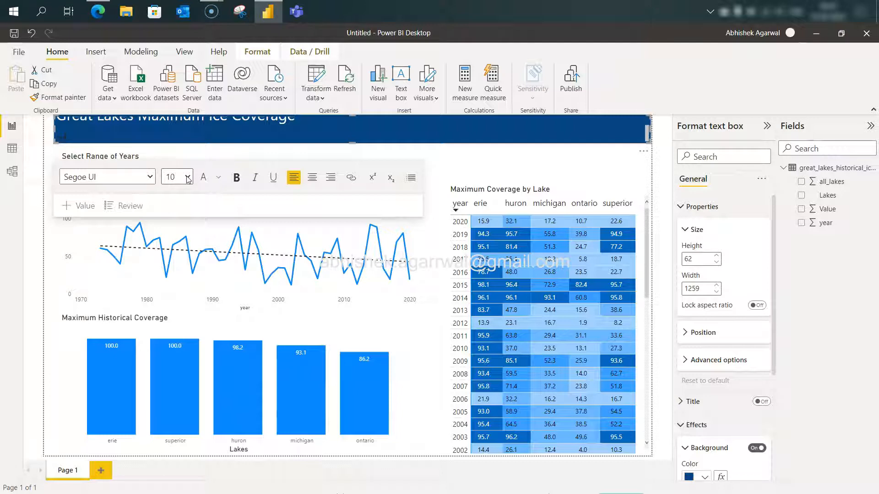
left_click(218, 178)
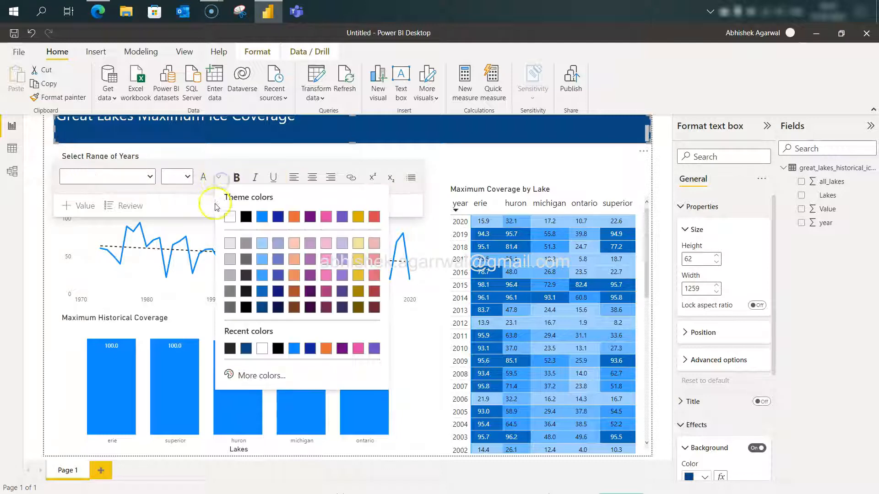
left_click(229, 217)
Complete the subtitle as "Percent Coverage for Five Lakes from 1973 to 2020", checking the year range in the browser's reference dashboard.
type("cent Coverage")
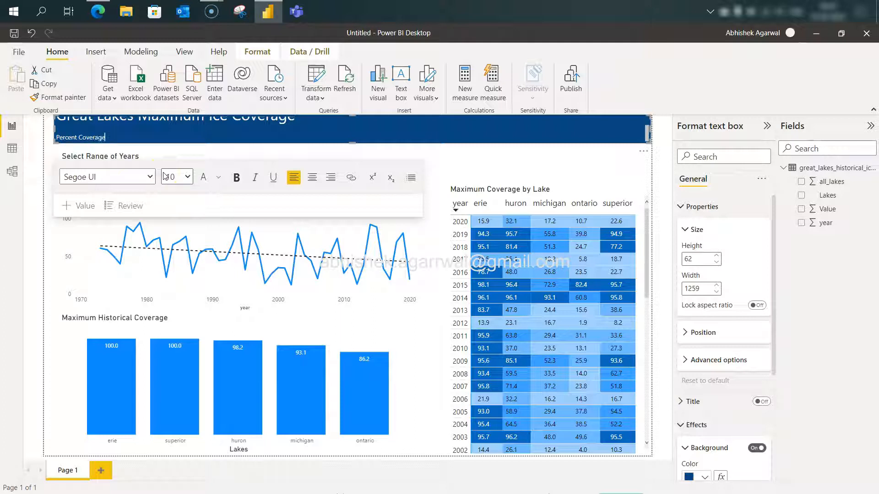
type(" for Five Lakes from")
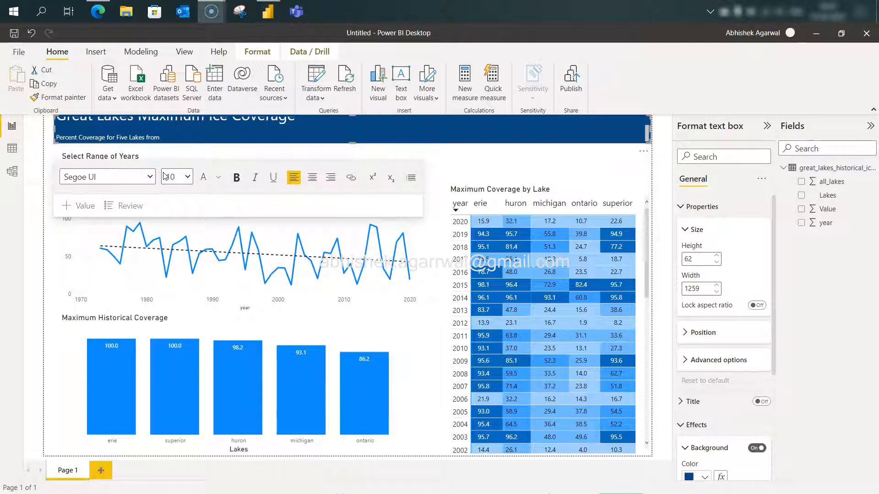
left_click(185, 139)
key("alt+Tab")
left_click(384, 216)
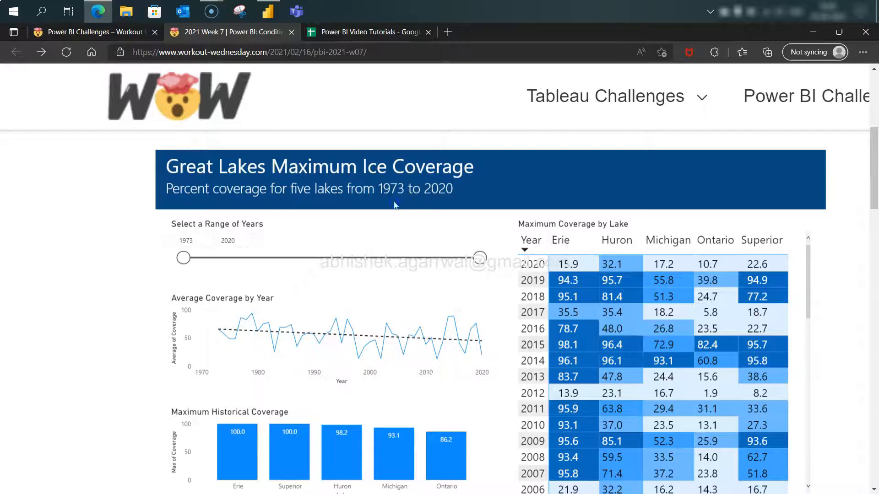
key("alt+Tab")
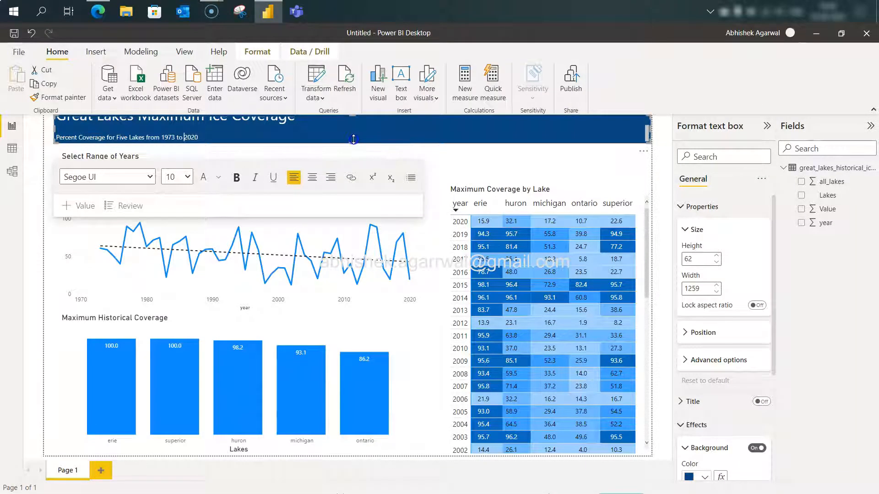
Increase the banner text box's height to about 77 and remove the extra line spacing between title and subtitle.
left_click_drag(354, 139, 353, 146)
left_click(260, 133)
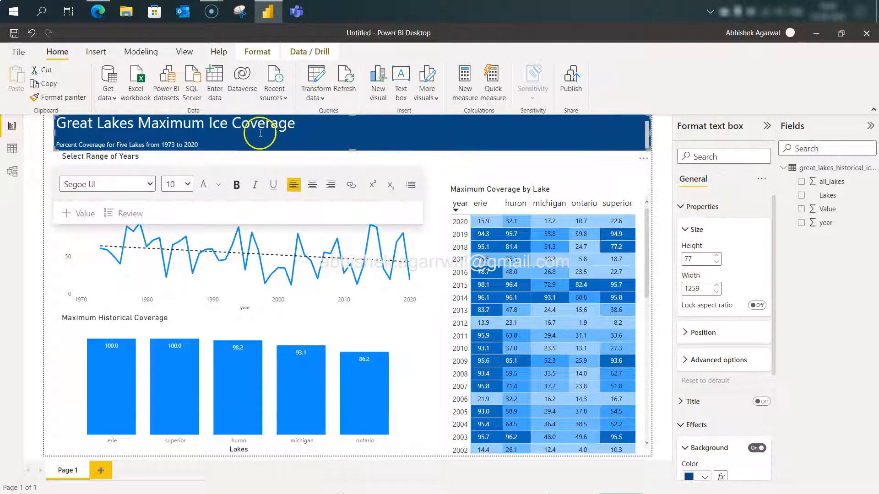
key("Up")
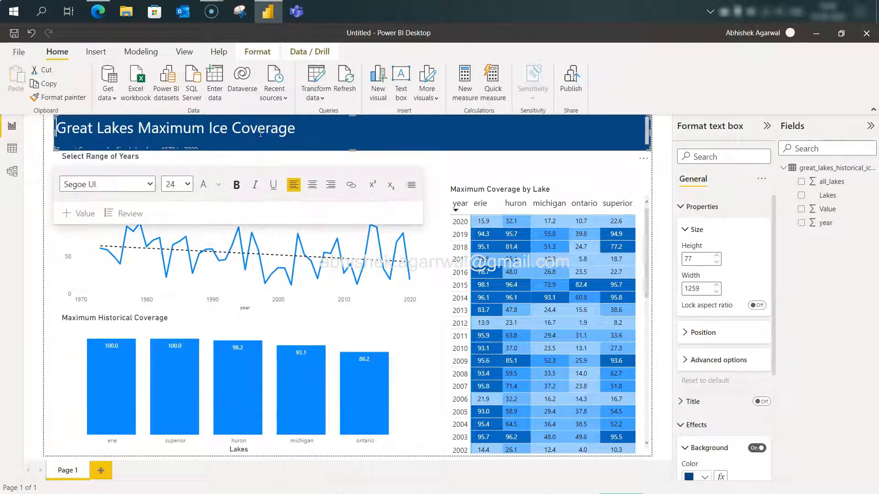
key("Down")
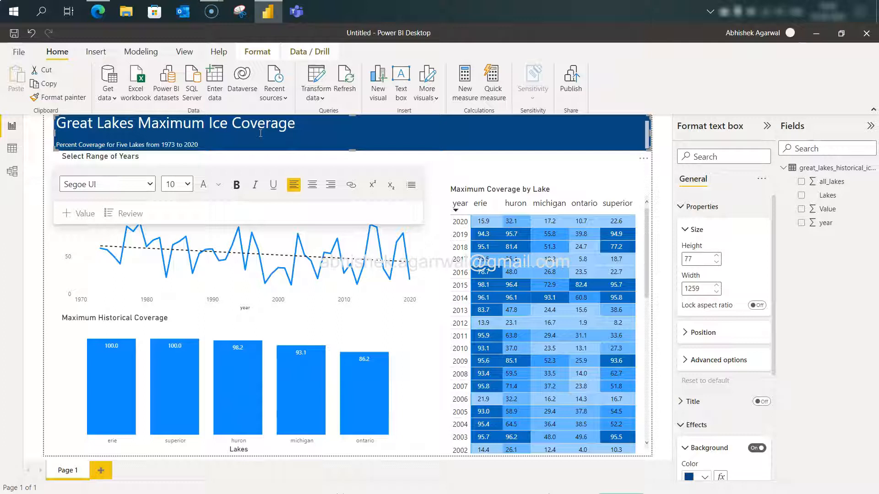
key("ctrl+Left")
key("ctrl+Left")
key("BackSpace")
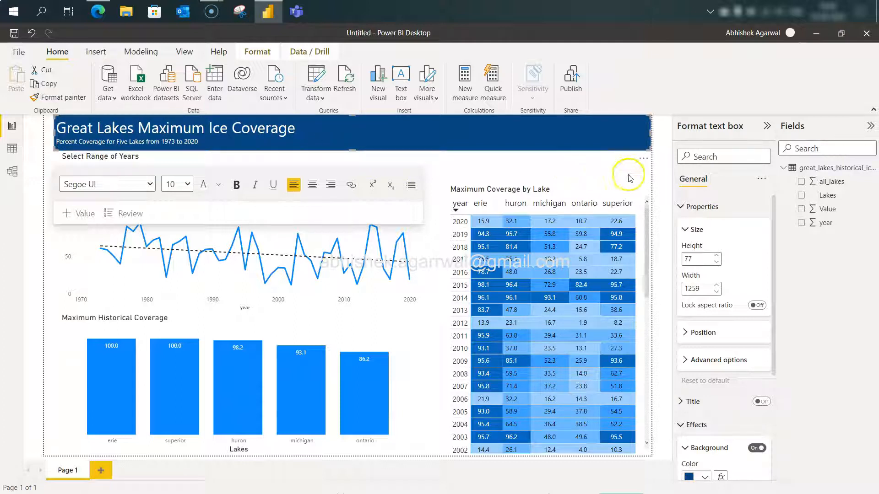
left_click(662, 182)
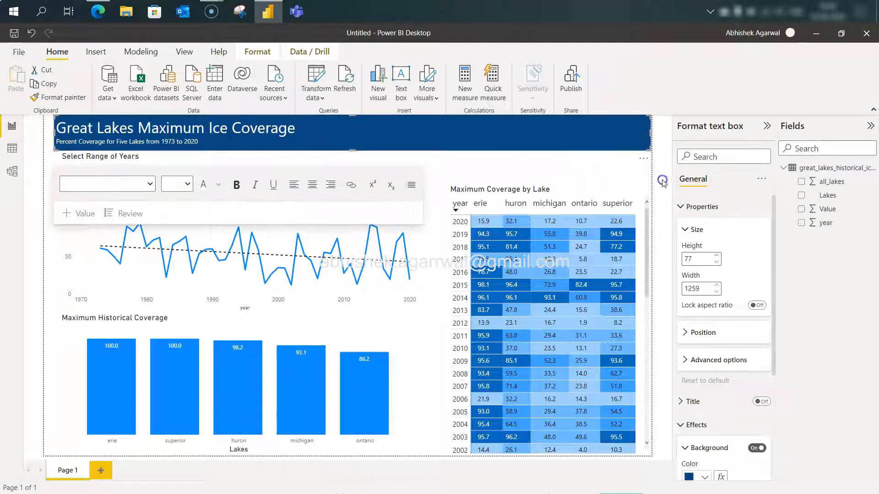
Set the banner's subtitle line "Percent Coverage for Five Lakes from 1973 to 2020" to 12 point.
triple_click(192, 144)
left_click(188, 184)
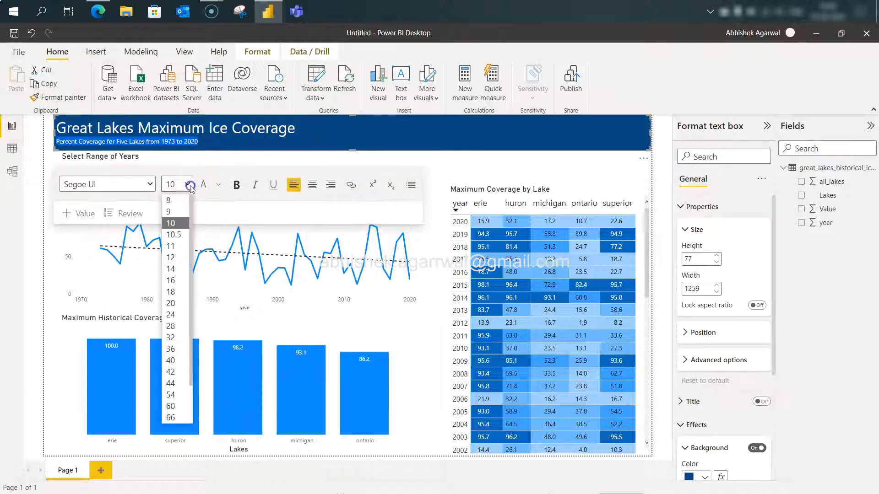
left_click(181, 257)
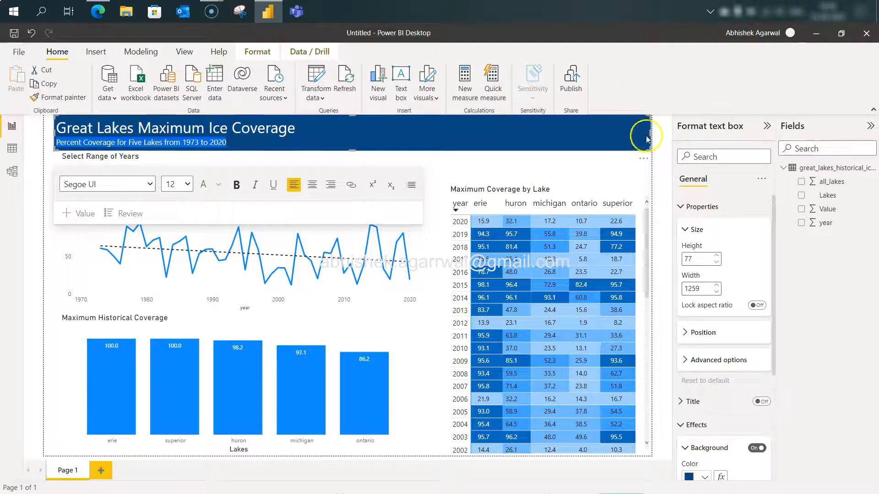
left_click(664, 165)
Compare the report layout in Power BI Desktop with the reference dashboard in the browser.
key("alt+Tab")
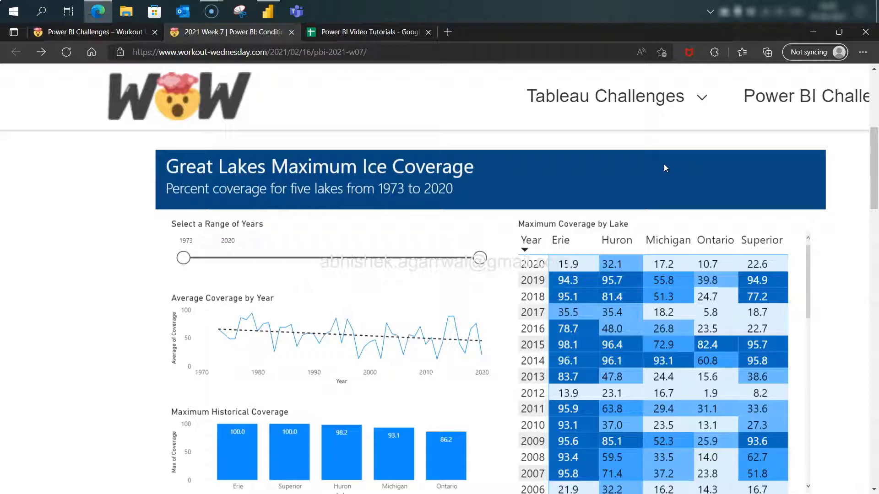
key("alt+Tab")
key("alt+Tab")
key("alt+Tab")
key("alt+Tab")
key("alt+Tab")
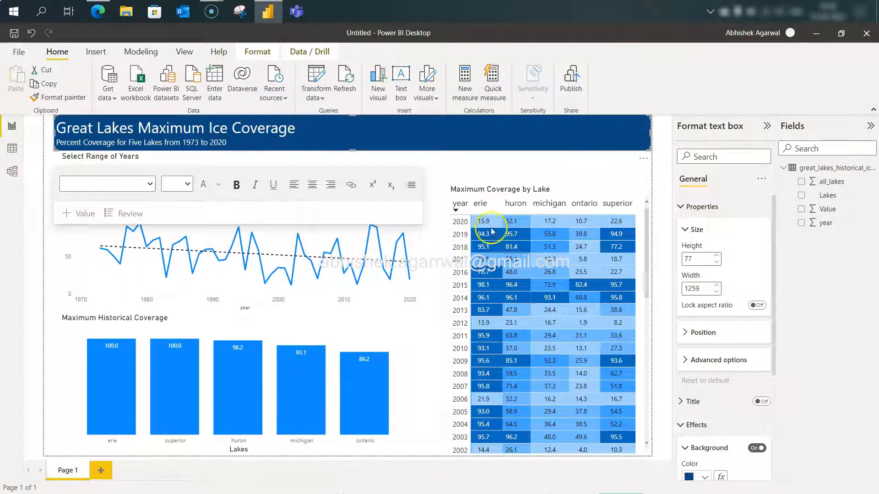
Add the Value field as a second Y-axis series of the Maximum Historical Coverage column chart, aggregated as Average.
left_click(367, 337)
left_click(367, 336)
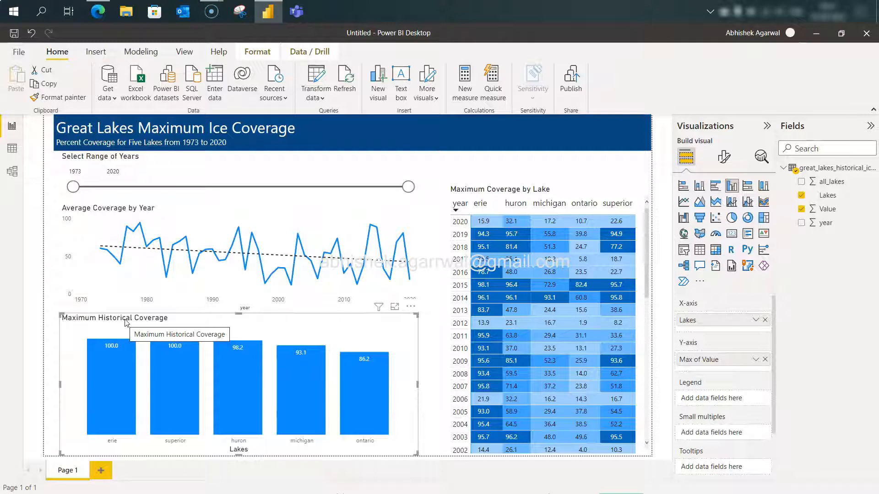
left_click(281, 326)
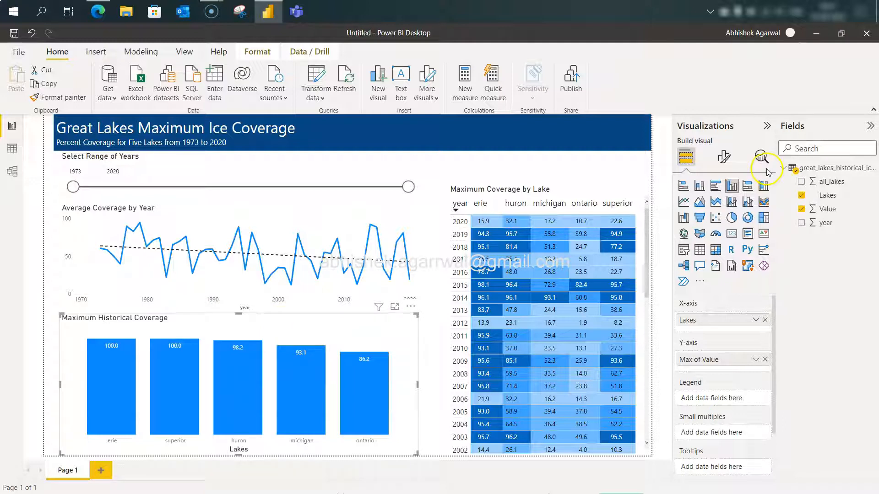
left_click(724, 371)
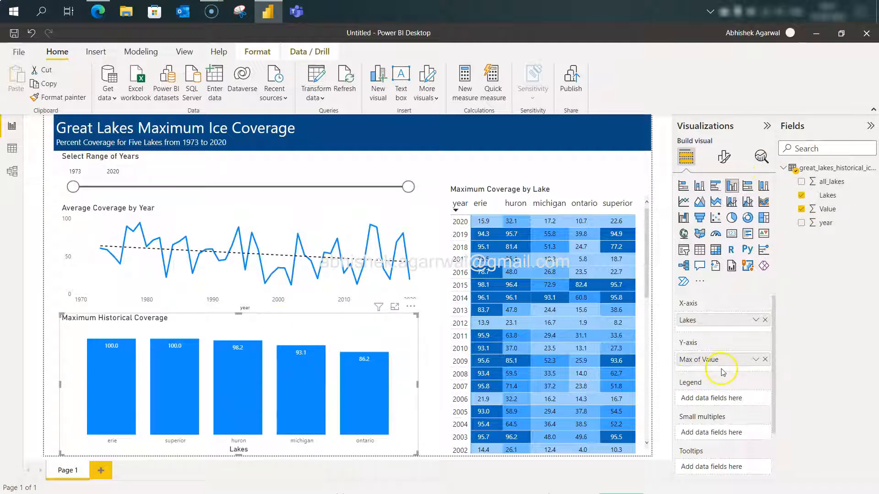
left_click_drag(828, 209, 724, 372)
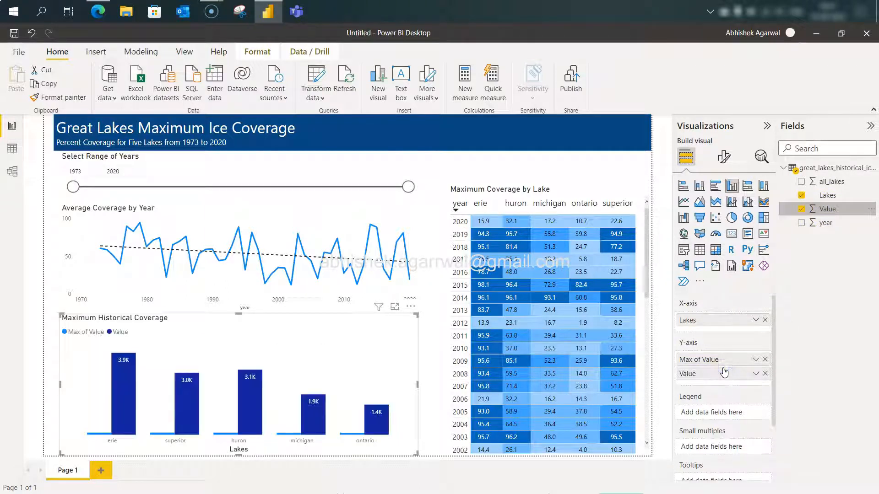
left_click(755, 373)
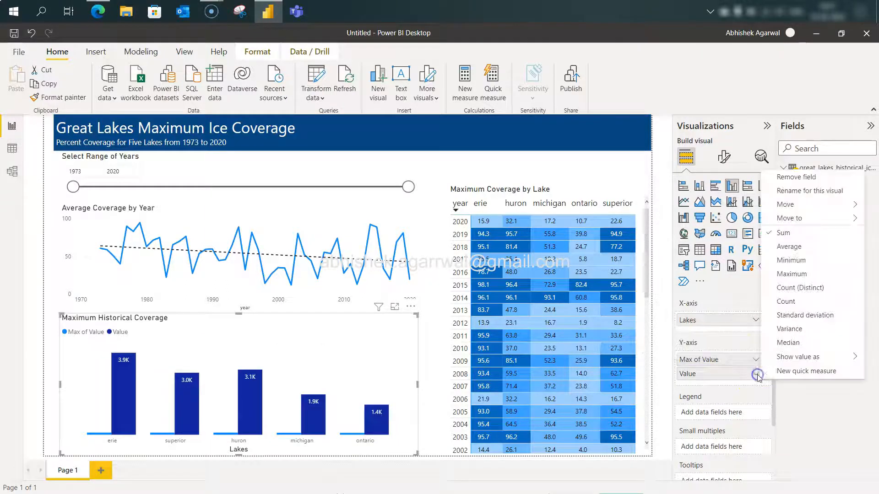
left_click(791, 247)
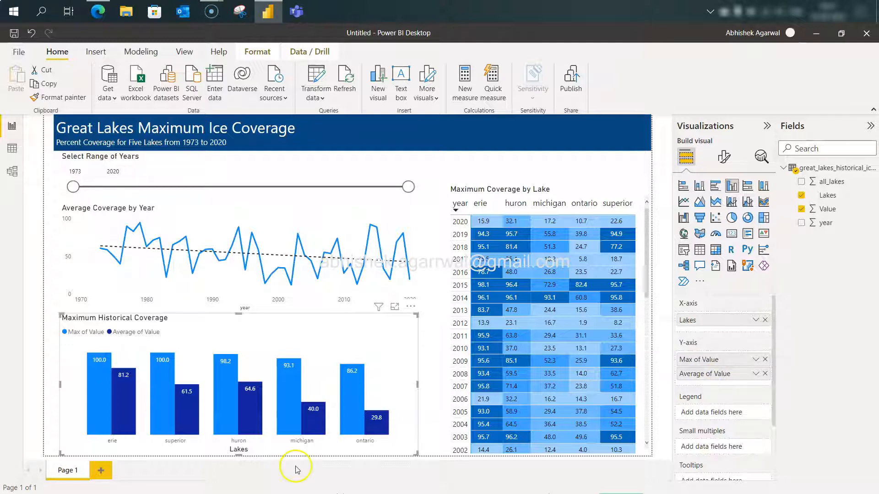
Add the Value field as a third Y-axis series of the Maximum Historical Coverage chart, aggregated as Median.
mouse_move(98, 361)
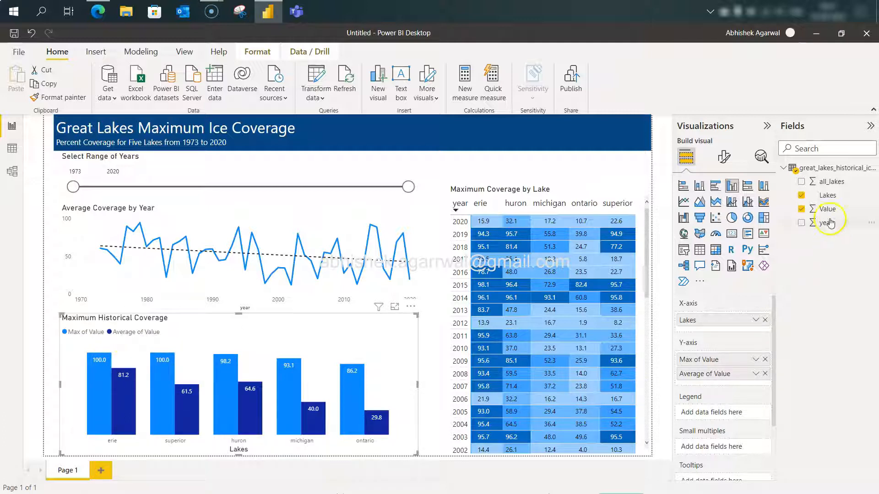
left_click_drag(829, 209, 729, 380)
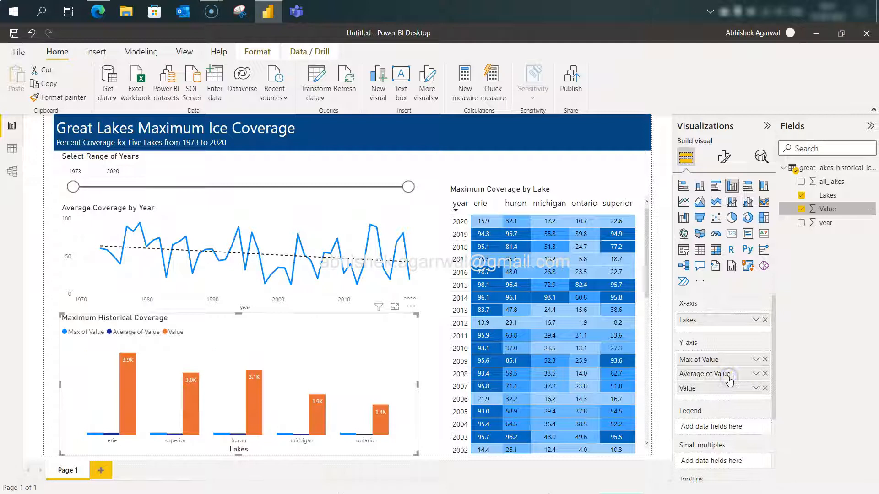
left_click(755, 389)
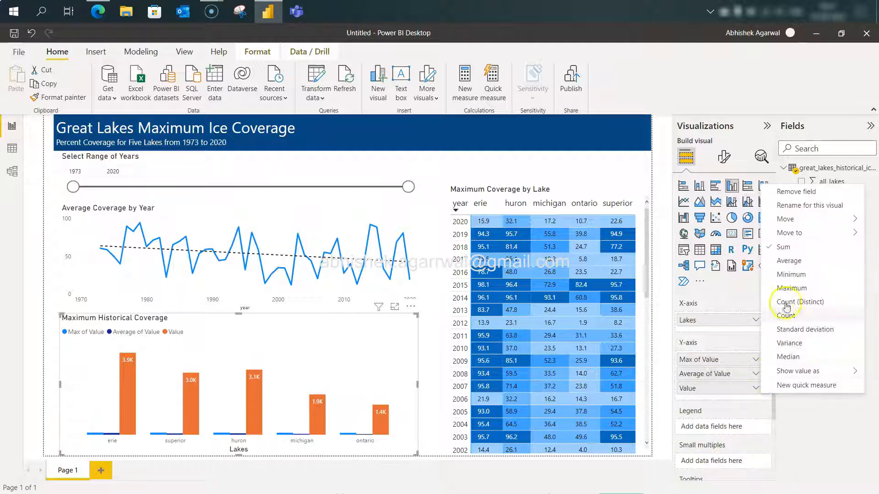
left_click(813, 356)
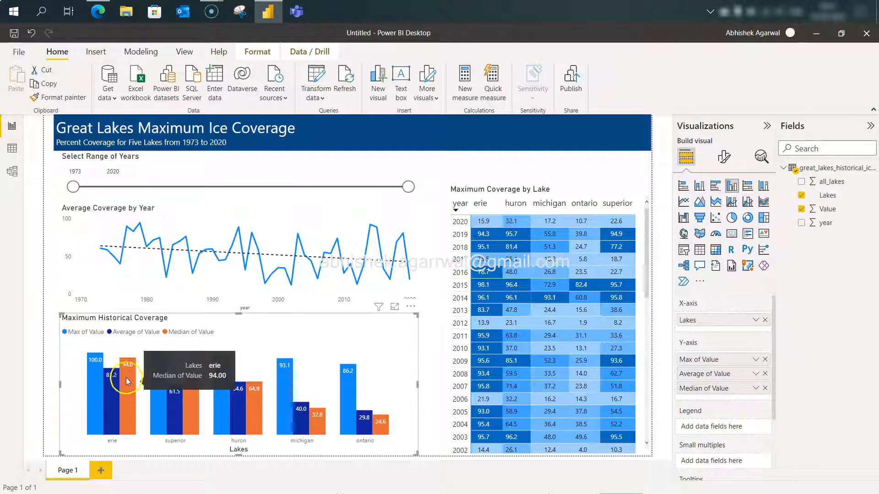
Compare the maximum, average and median columns for erie and michigan in the Maximum Historical Coverage chart.
mouse_move(103, 362)
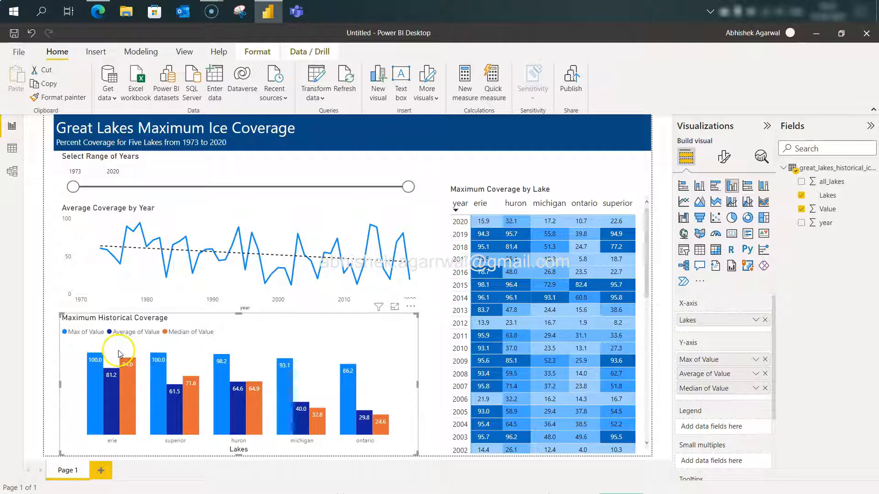
mouse_move(124, 384)
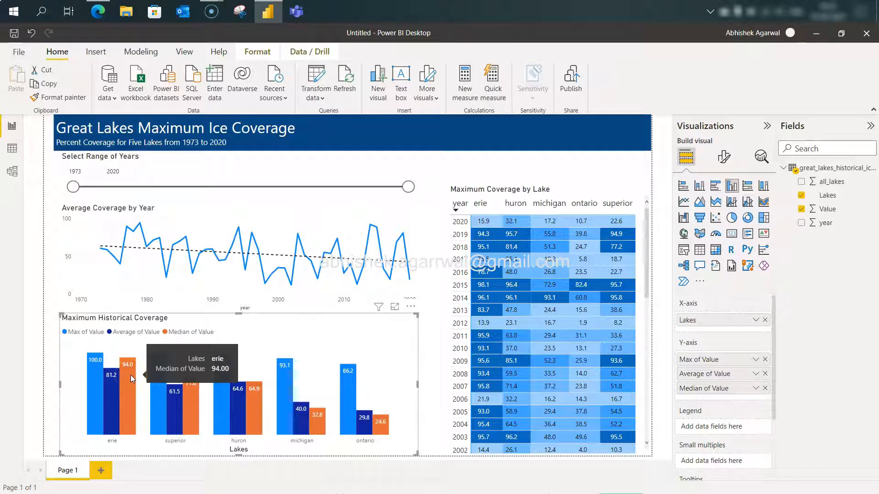
left_click(112, 378)
left_click(130, 364)
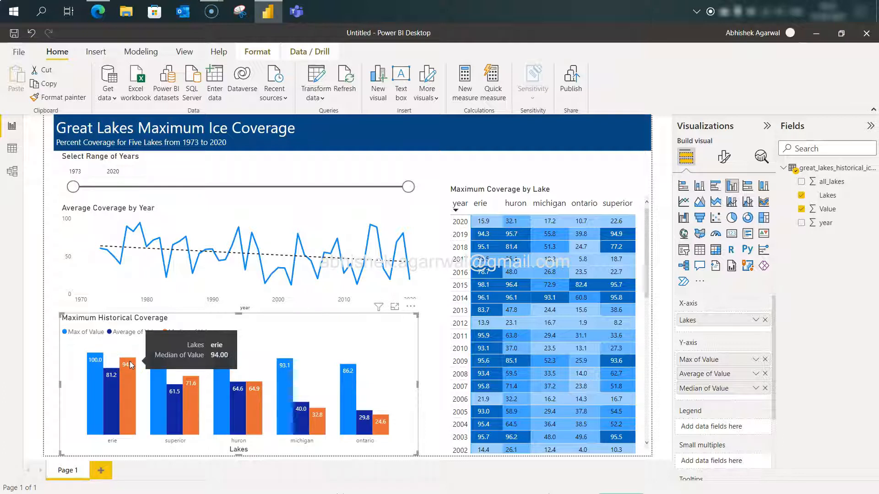
left_click(95, 359)
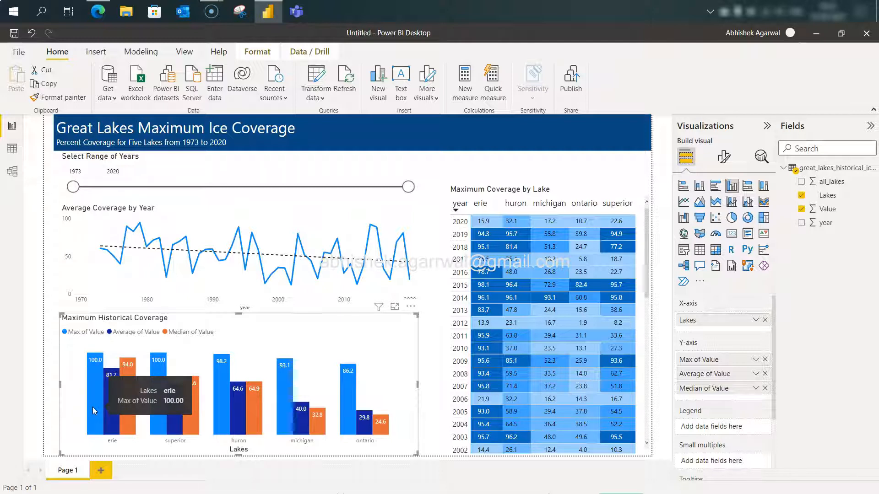
left_click(284, 370)
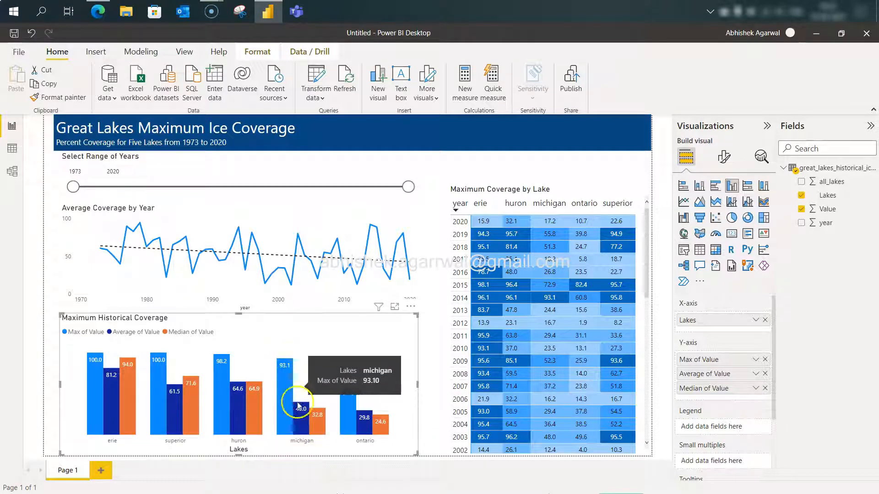
left_click(313, 421)
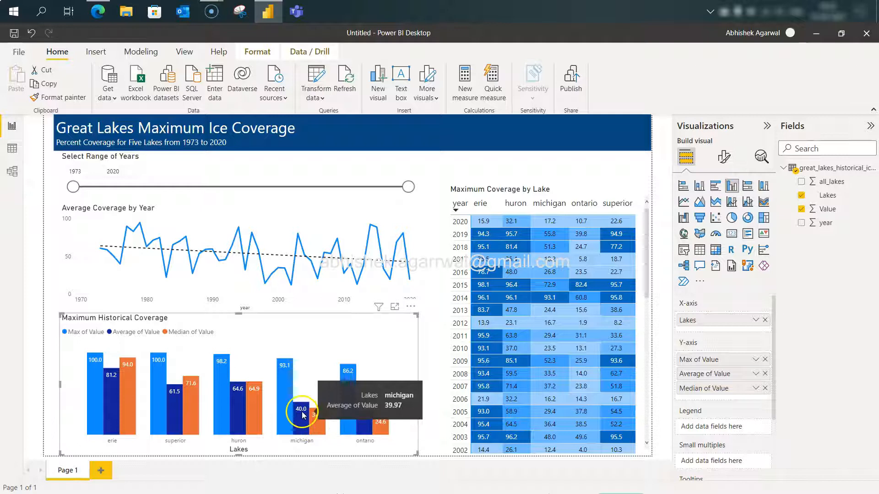